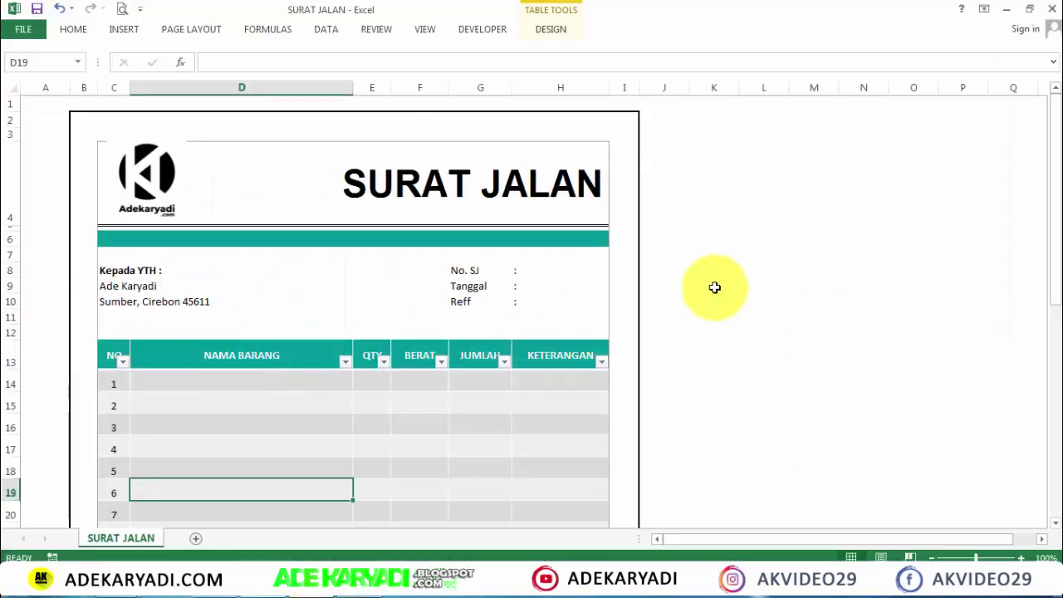
Copy header cells C13:H13 (NO through KETERANGAN) from the SURAT JALAN item table
left_click(713, 285)
scroll(492, 352, "down", 1)
scroll(493, 353, "down", 4)
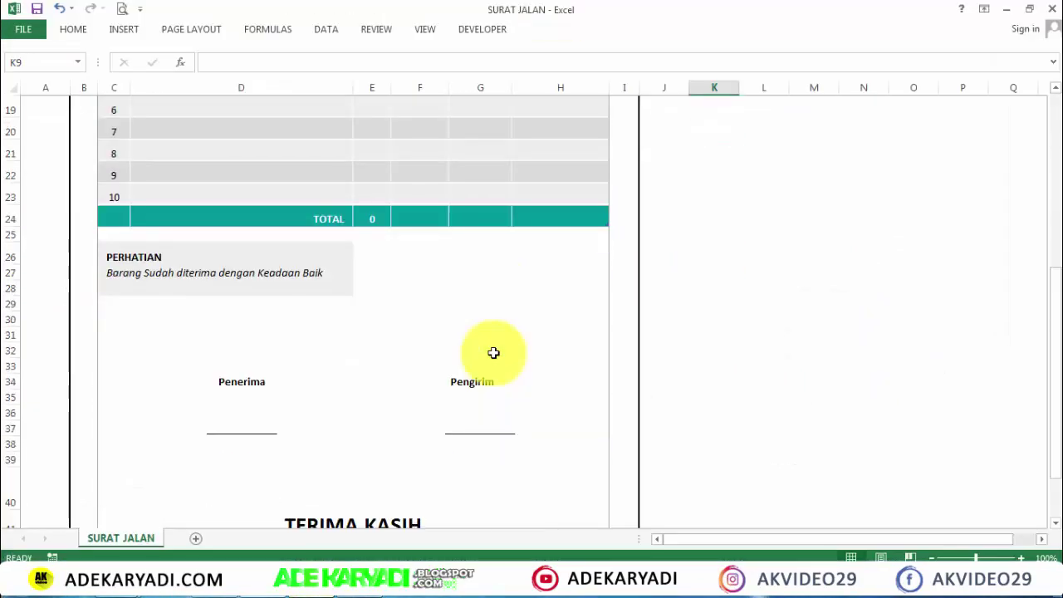
scroll(491, 353, "up", 3)
scroll(492, 353, "up", 3)
left_click(748, 215)
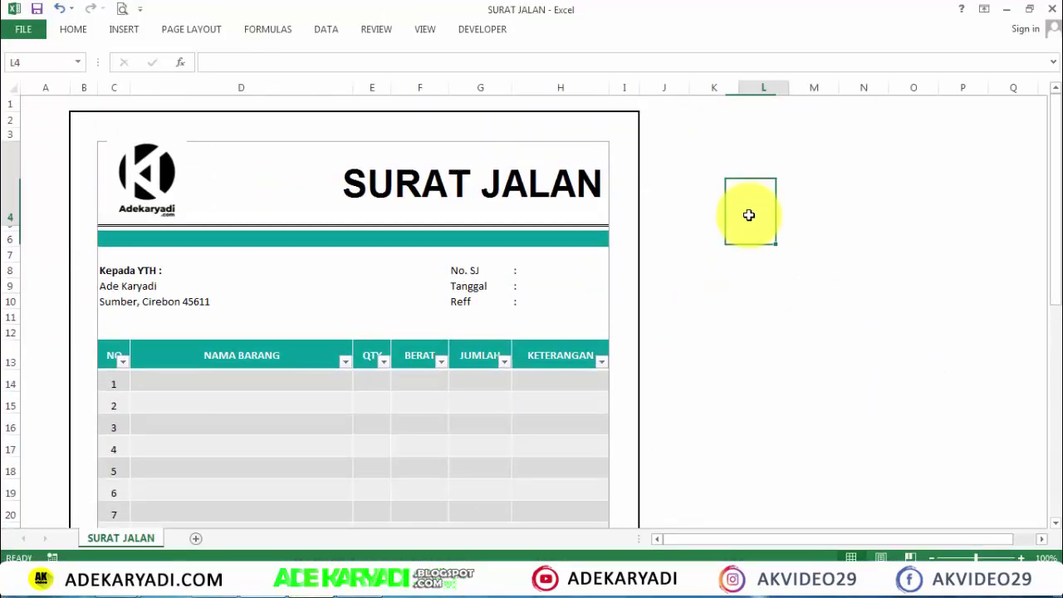
left_click(589, 270)
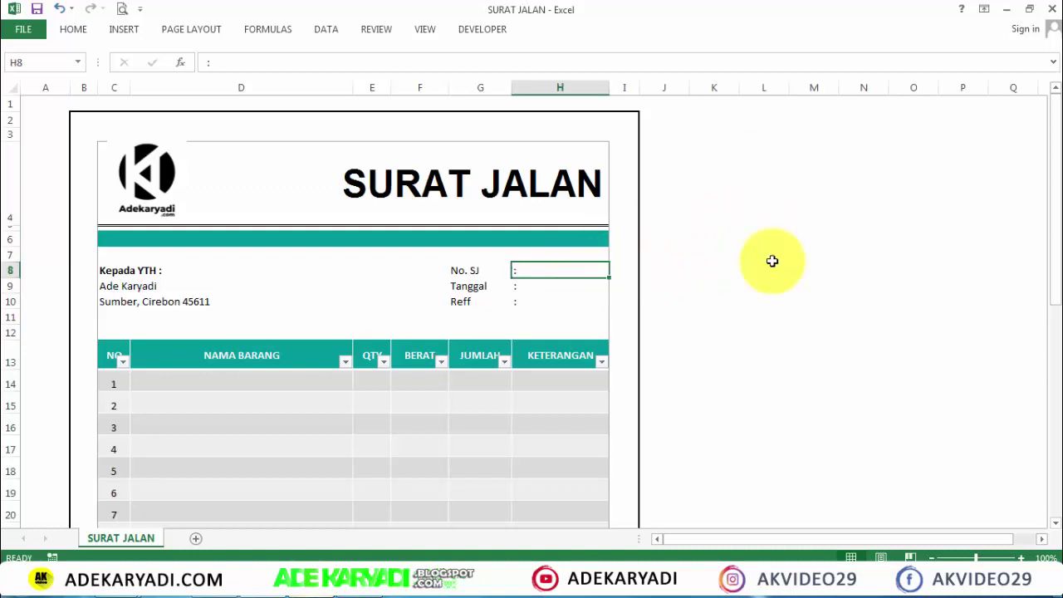
left_click(847, 252)
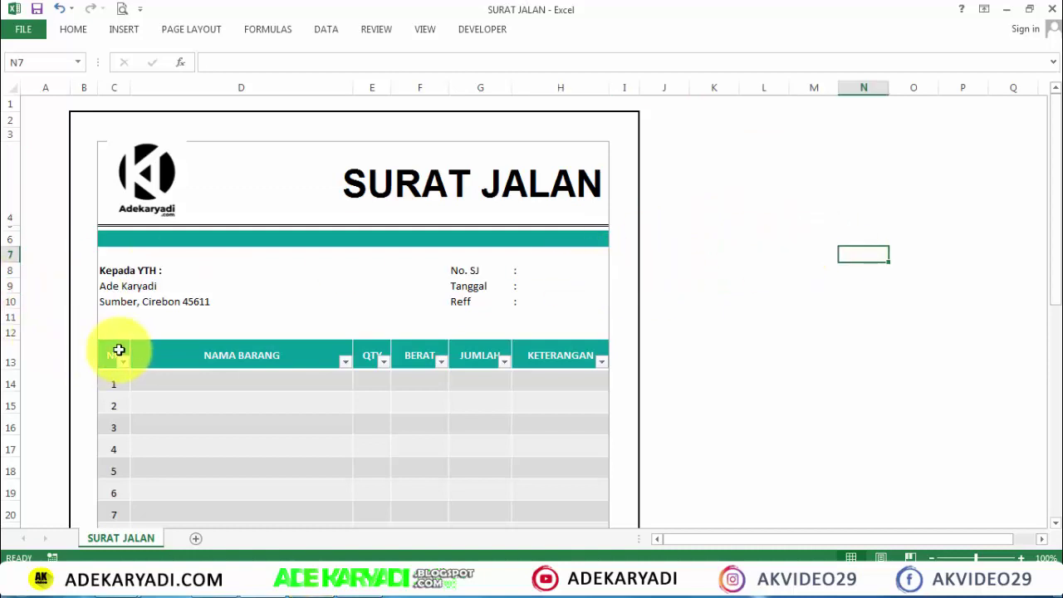
left_click_drag(119, 351, 554, 358)
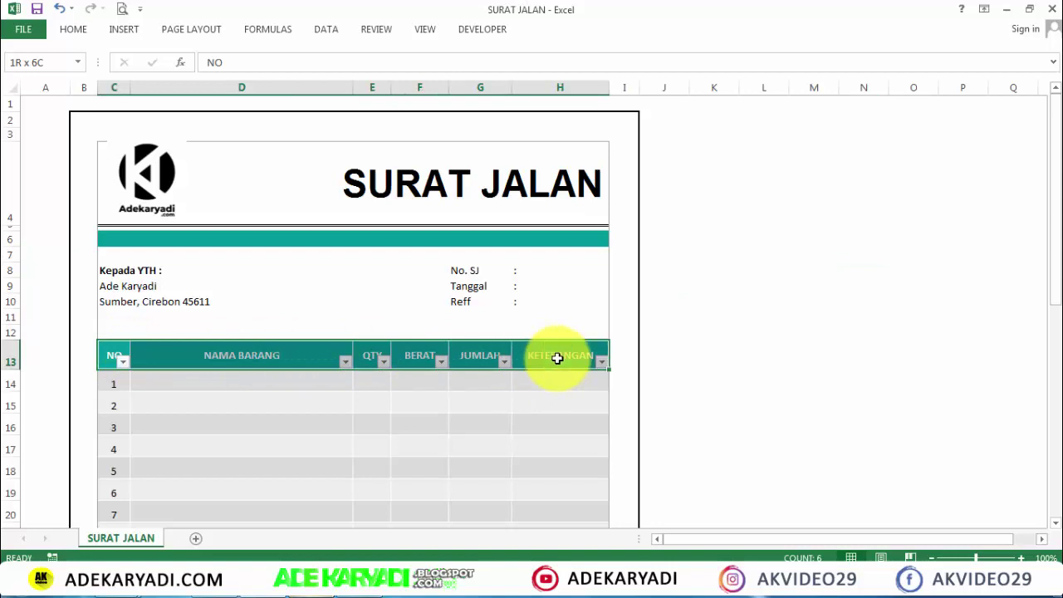
key("ctrl+c")
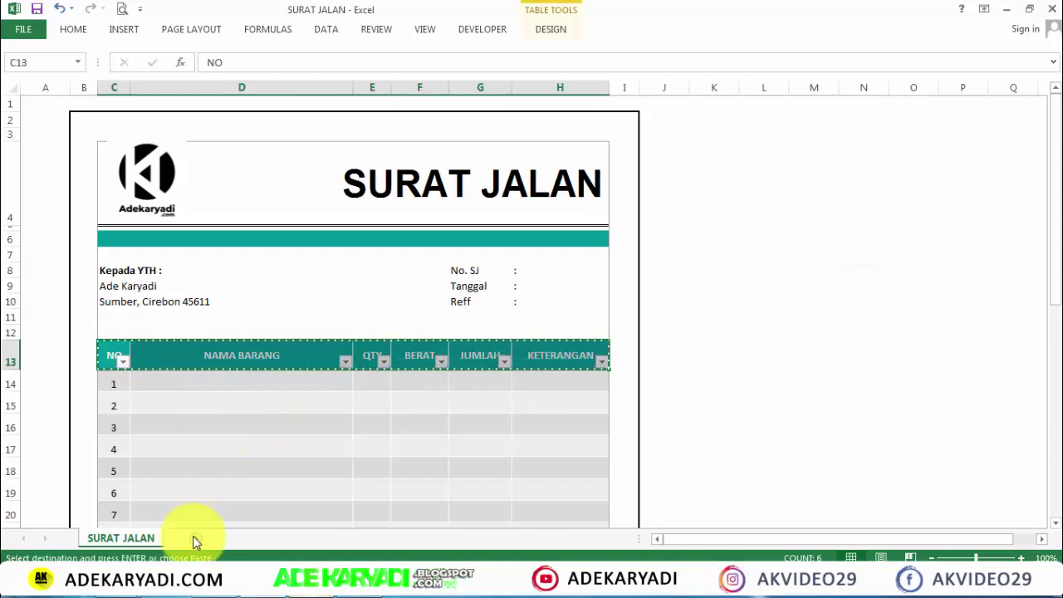
Paste the header row at B5 of a new Sheet2, hide gridlines and collapse the ribbon
left_click(193, 539)
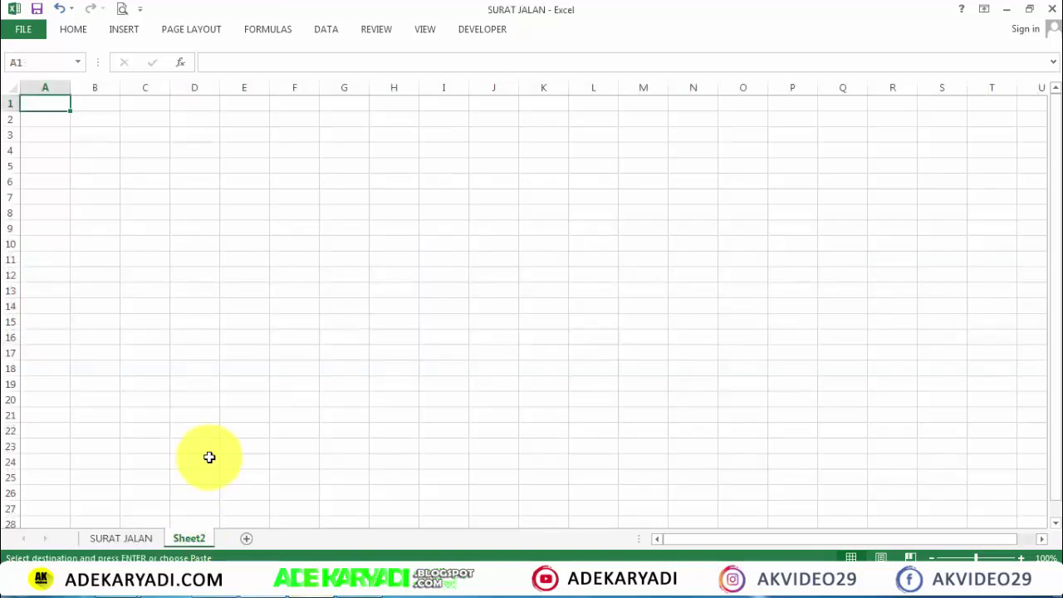
left_click(108, 169)
key("ctrl+v")
left_click(149, 231)
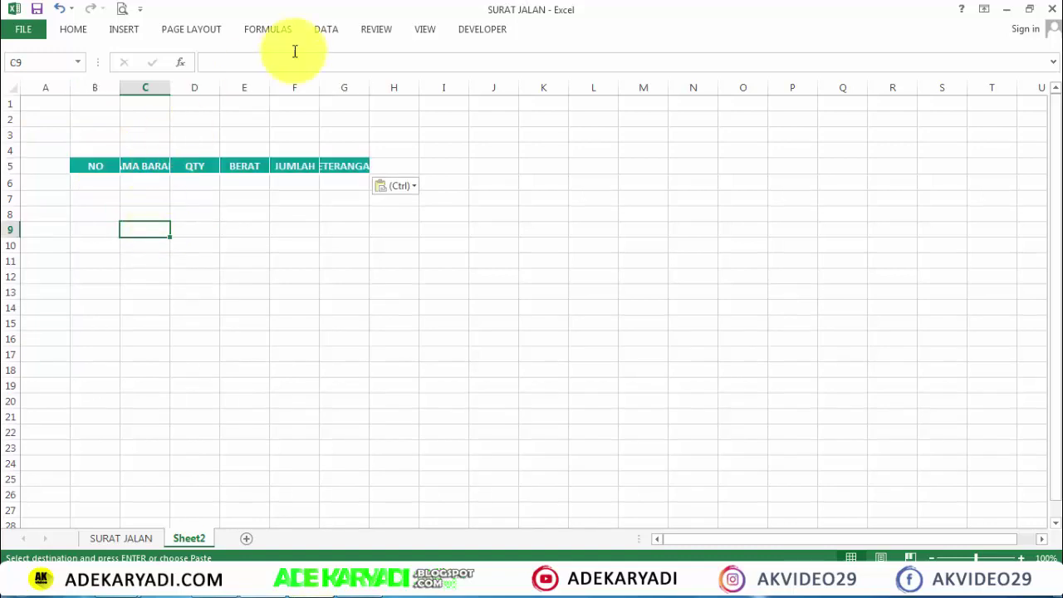
left_click(425, 31)
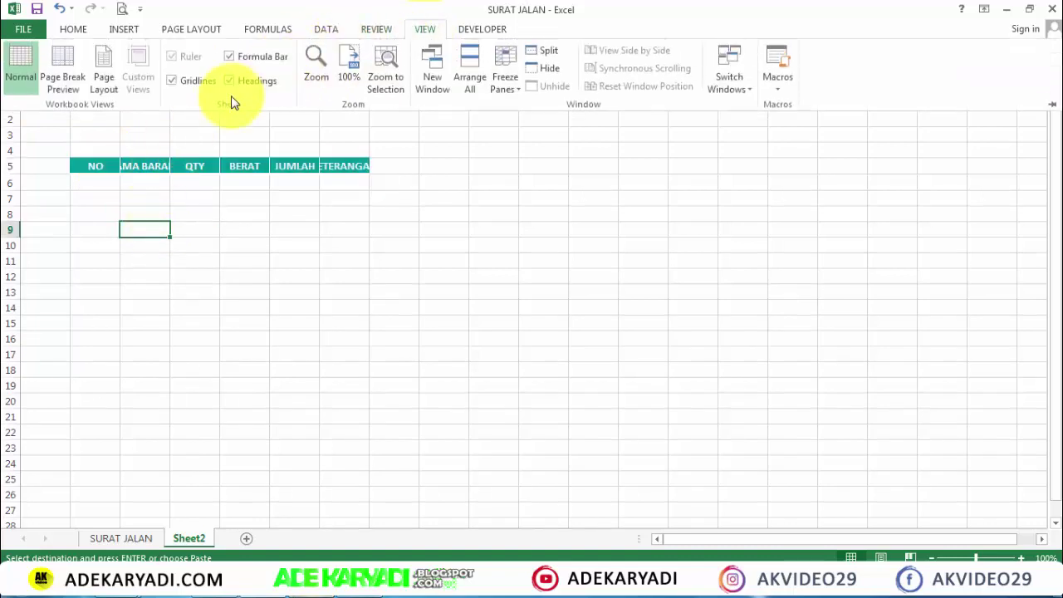
left_click(189, 81)
key("ctrl+F1")
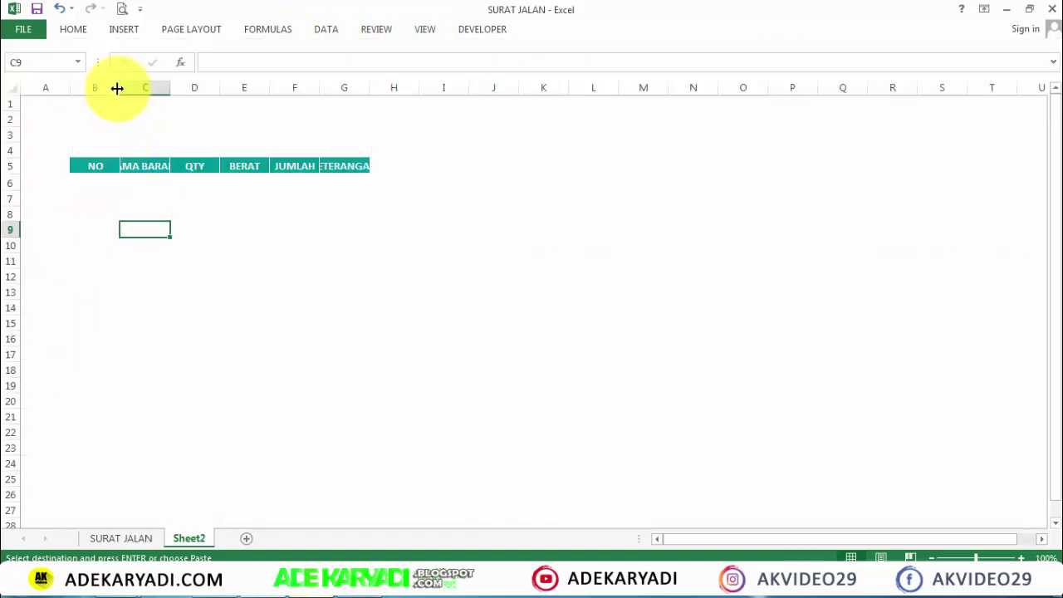
Narrow column B and widen the NAMA BARANG and KETERANGAN columns
left_click_drag(120, 89, 103, 137)
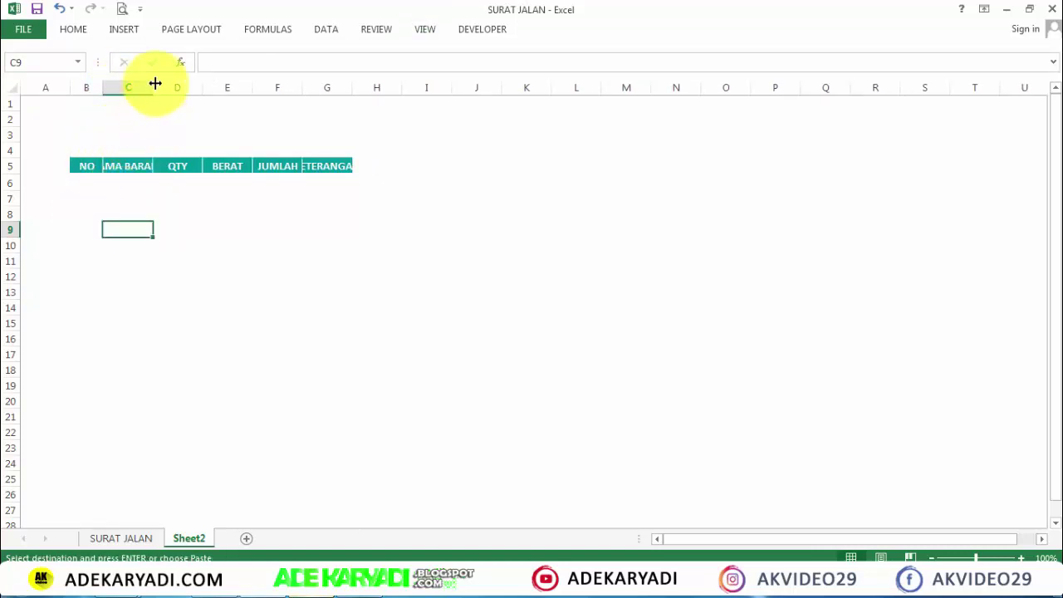
mouse_move(154, 87)
left_mouse_down()
mouse_move(189, 104)
mouse_move(193, 89)
left_mouse_up()
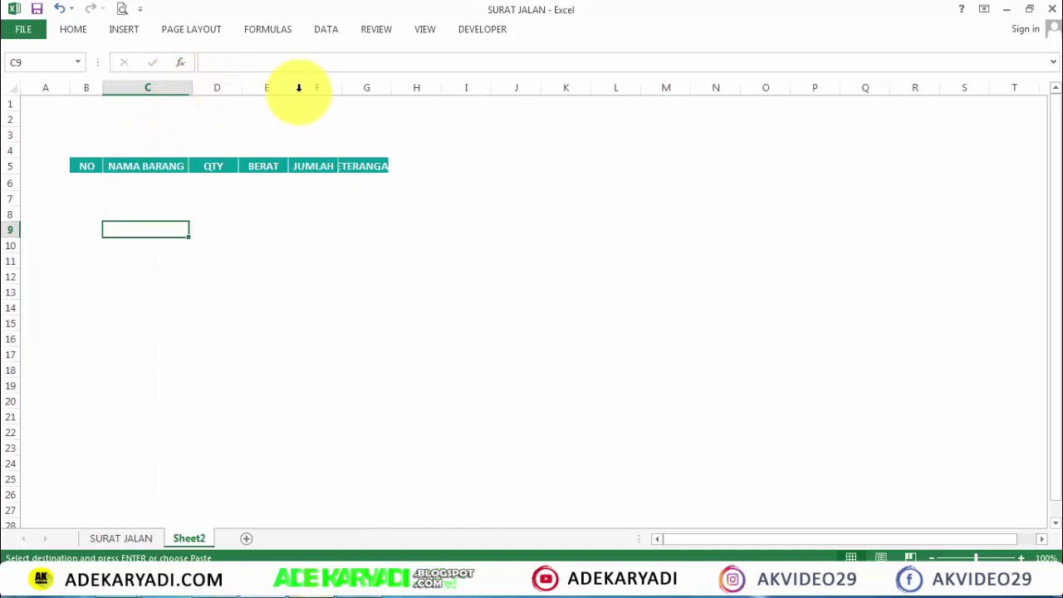
left_click_drag(339, 88, 491, 124)
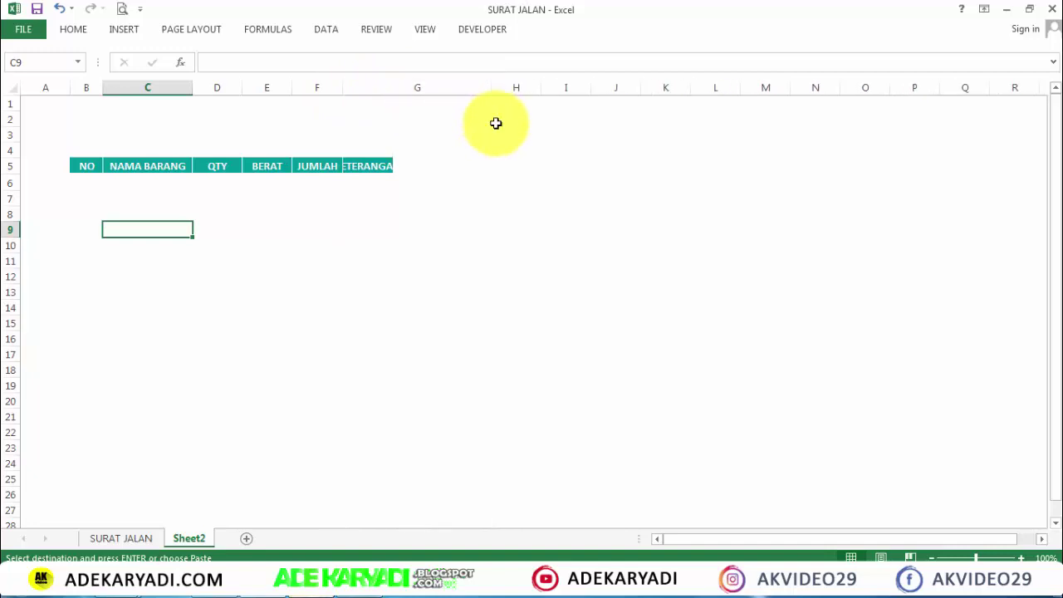
left_click(612, 168)
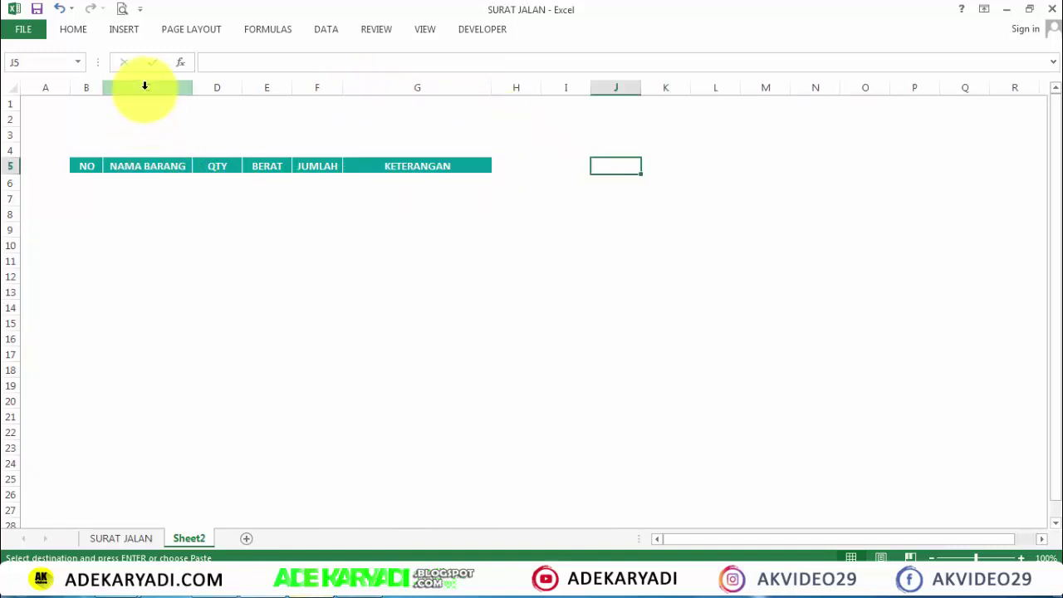
Insert four blank columns C to F between NO and NAMA BARANG
left_click(144, 85)
left_click_drag(144, 86, 318, 87)
right_click(319, 87)
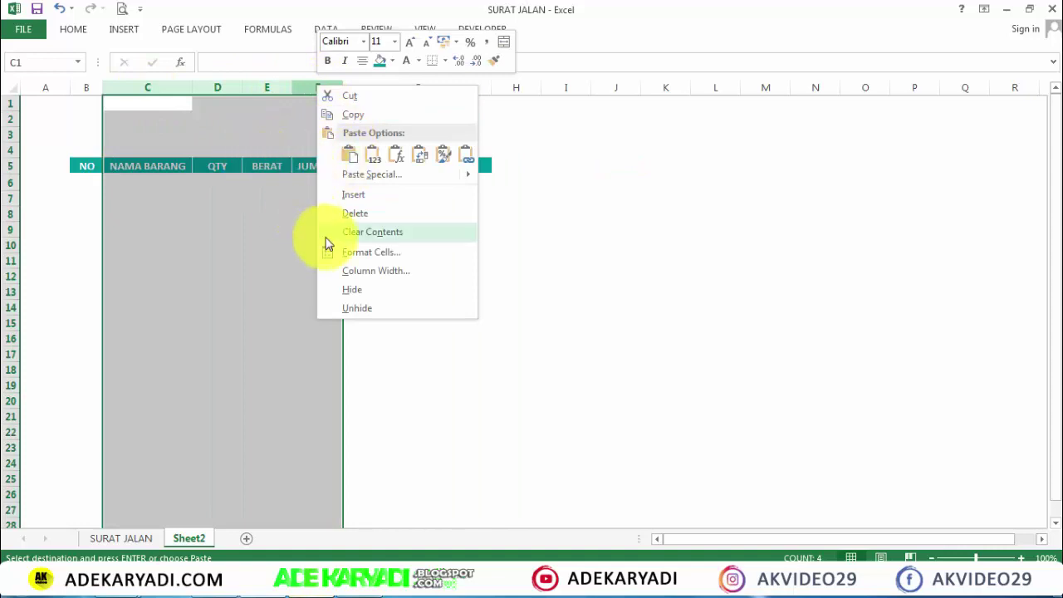
left_click(345, 194)
left_click(203, 210)
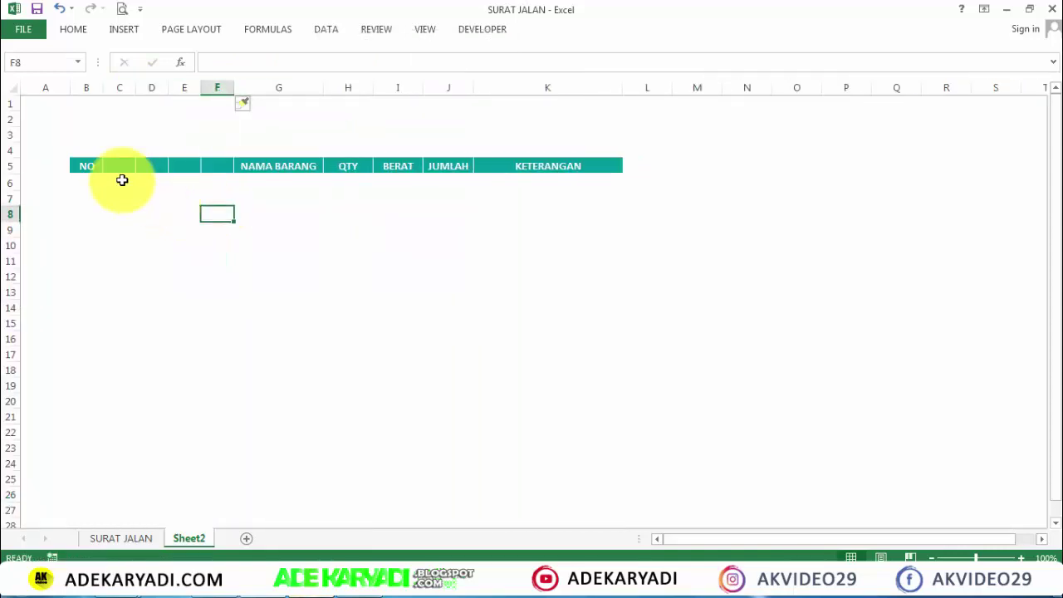
left_click(116, 166)
Resize column C and label C5 TRANSAKSI
left_click_drag(135, 87, 167, 91)
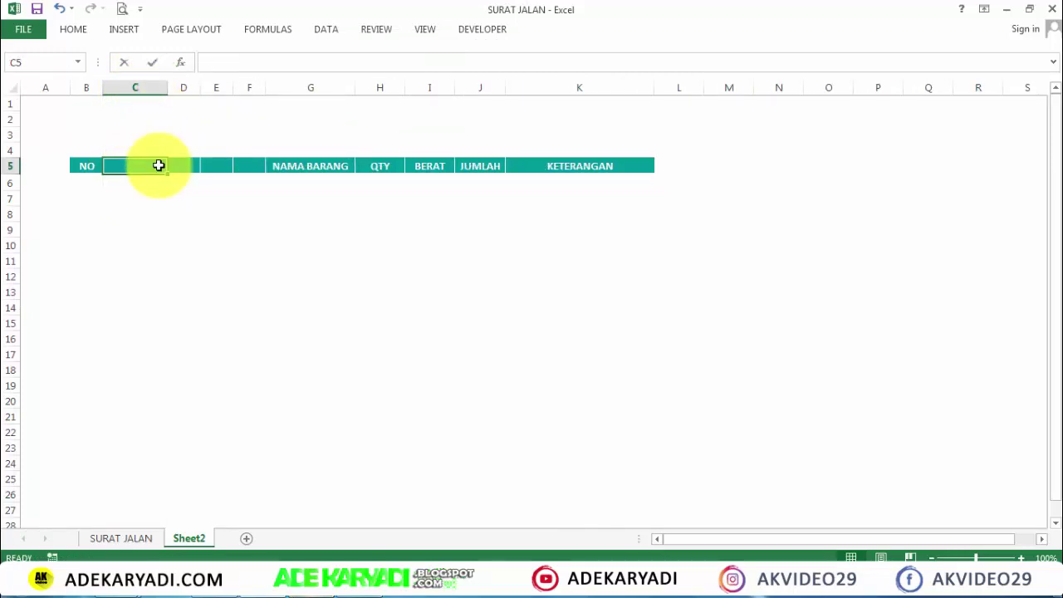
type("Transaksi")
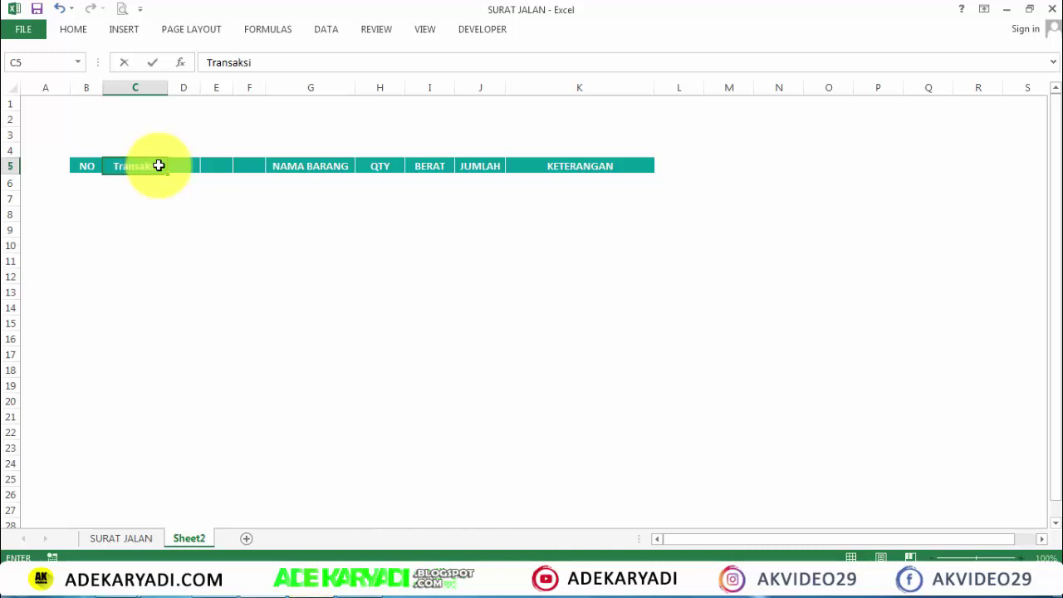
key("Tab")
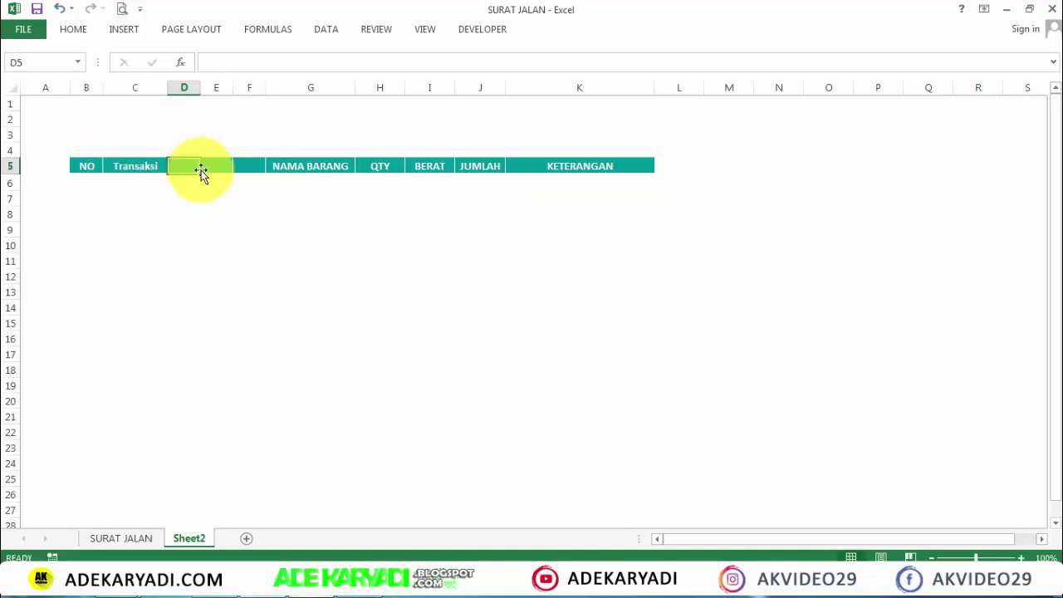
left_click(199, 171)
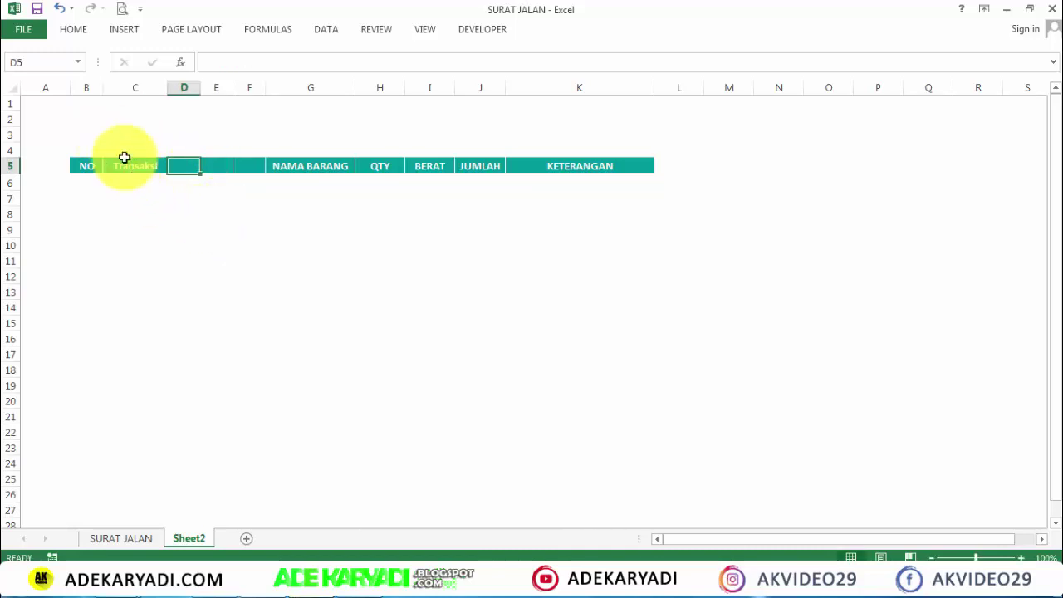
left_click(127, 169)
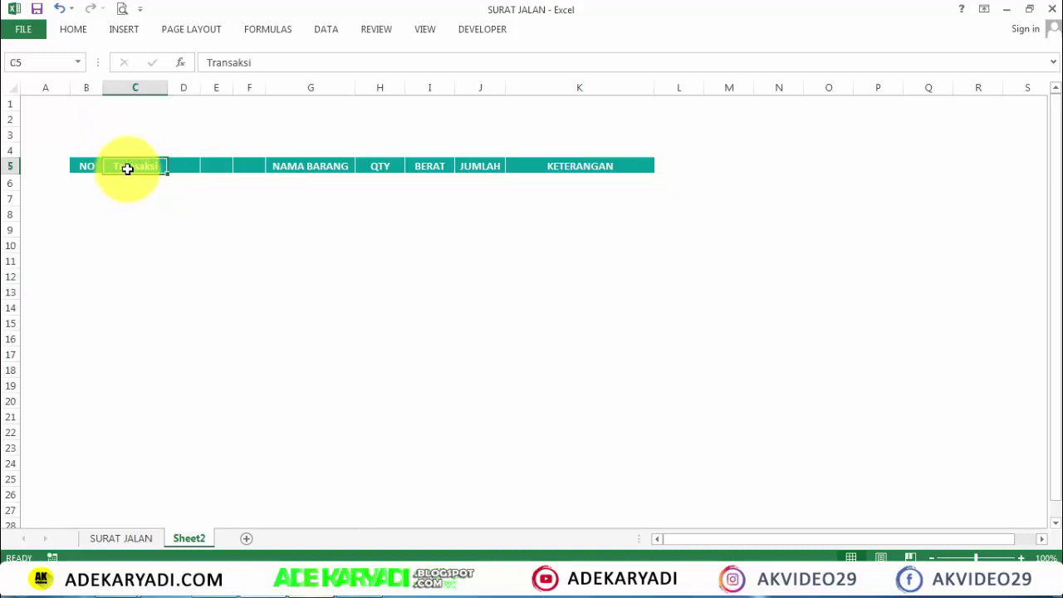
type("TRANSAKSI")
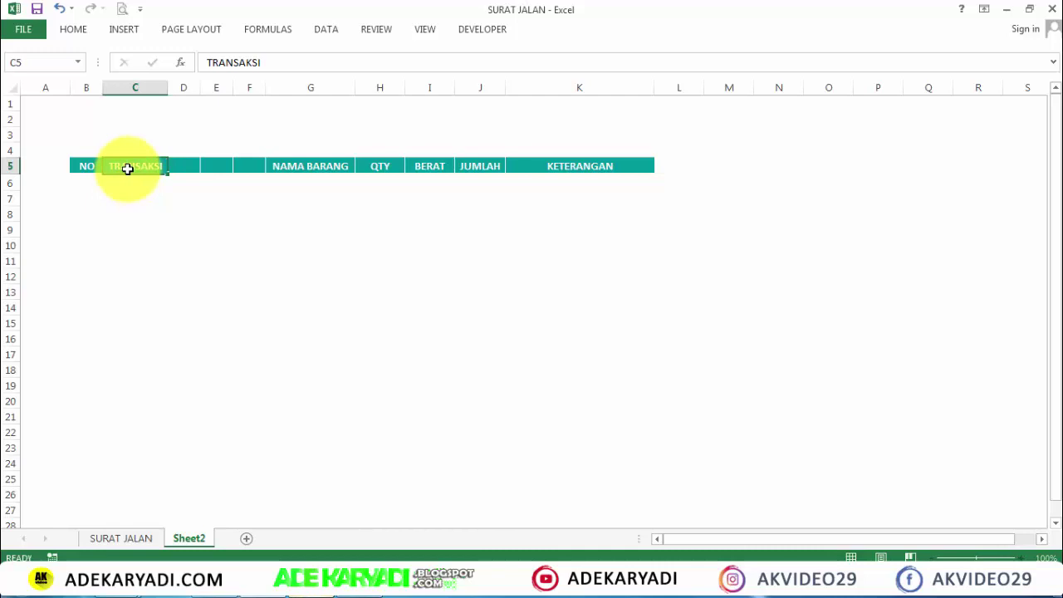
key("Tab")
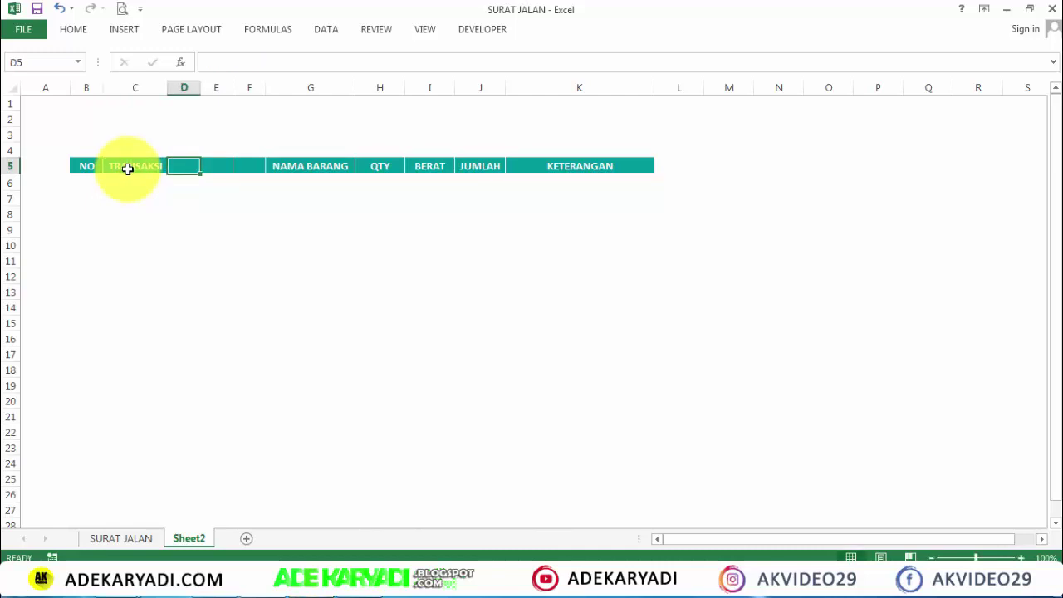
Label D5:F5 SURAT JALAN, TANGGAL and REFF, then select columns C to F
type("SURAT JALAN")
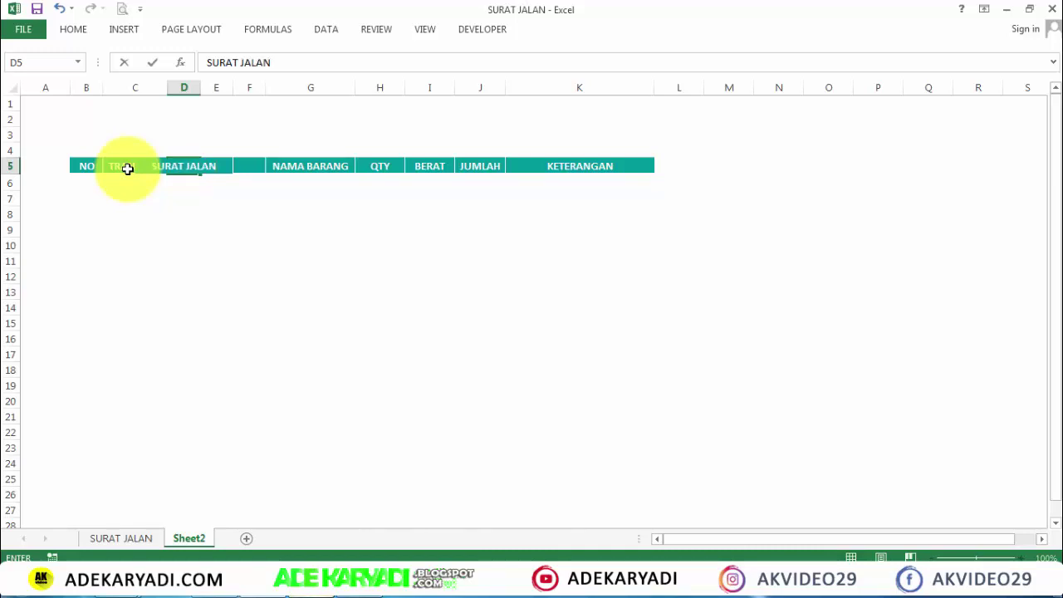
key("Tab")
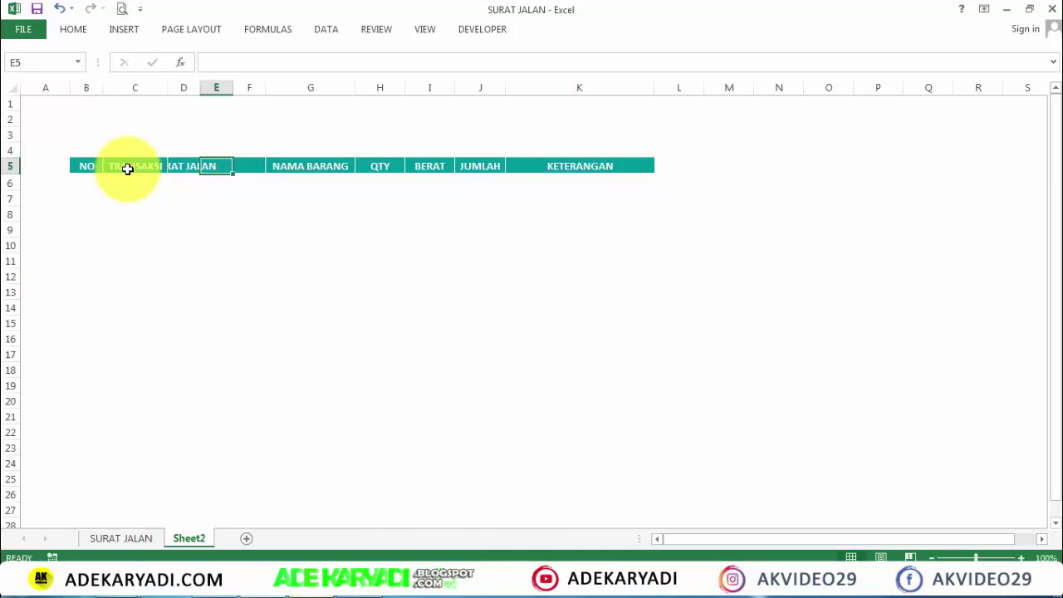
type("TANGGAL")
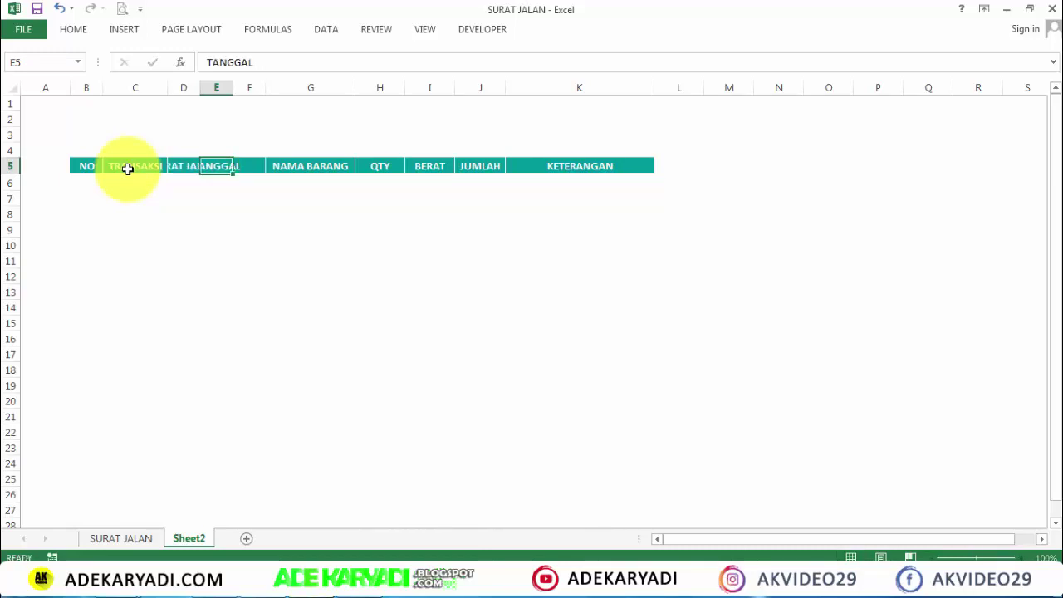
key("Down")
key("Up")
key("Right")
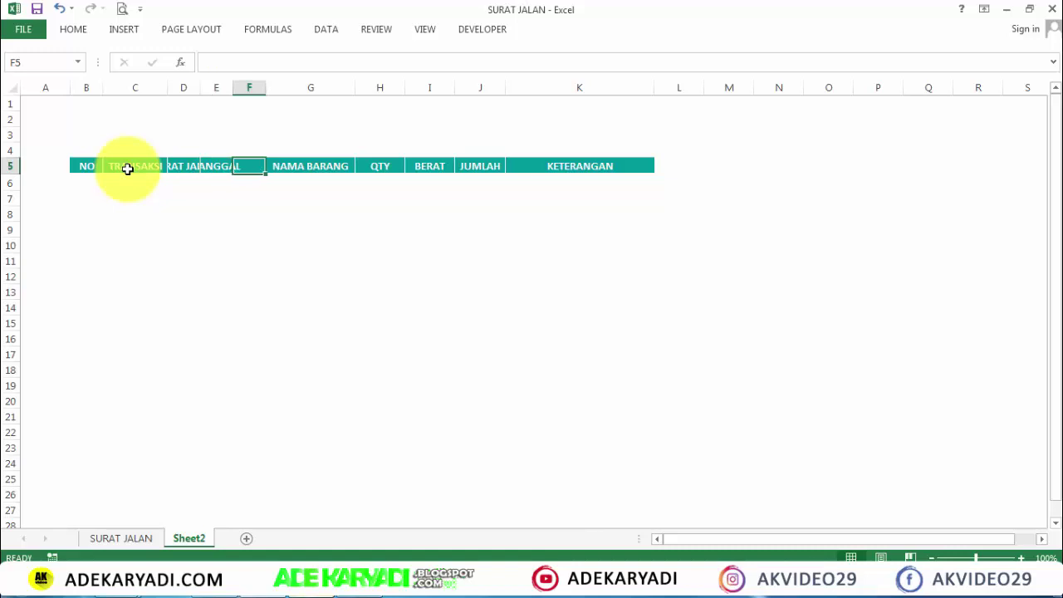
type("REFF")
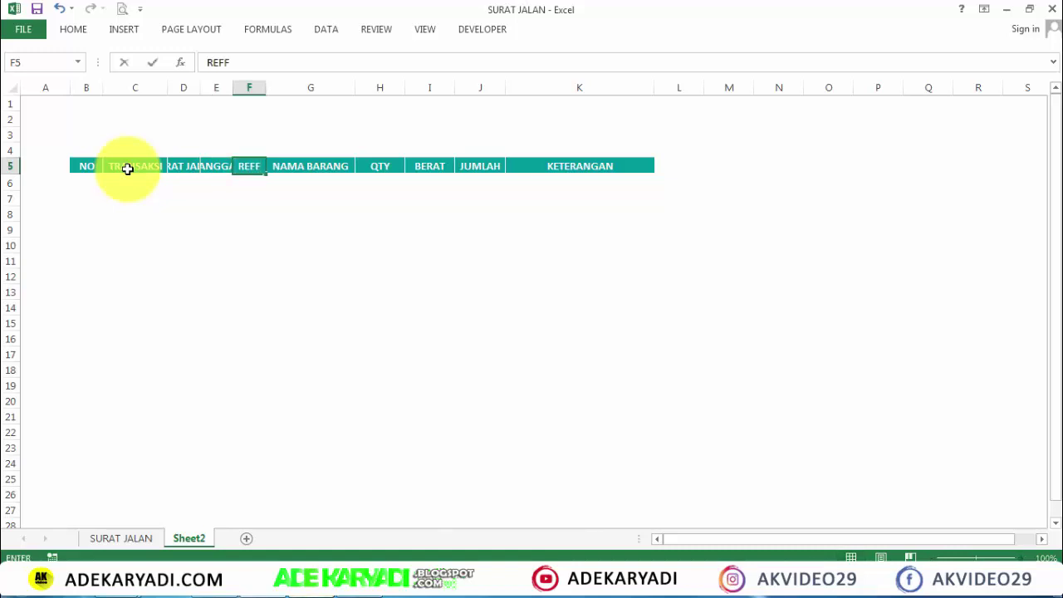
key("Return")
left_click(154, 88)
mouse_move(166, 90)
left_mouse_down()
mouse_move(252, 90)
mouse_move(232, 90)
left_mouse_up()
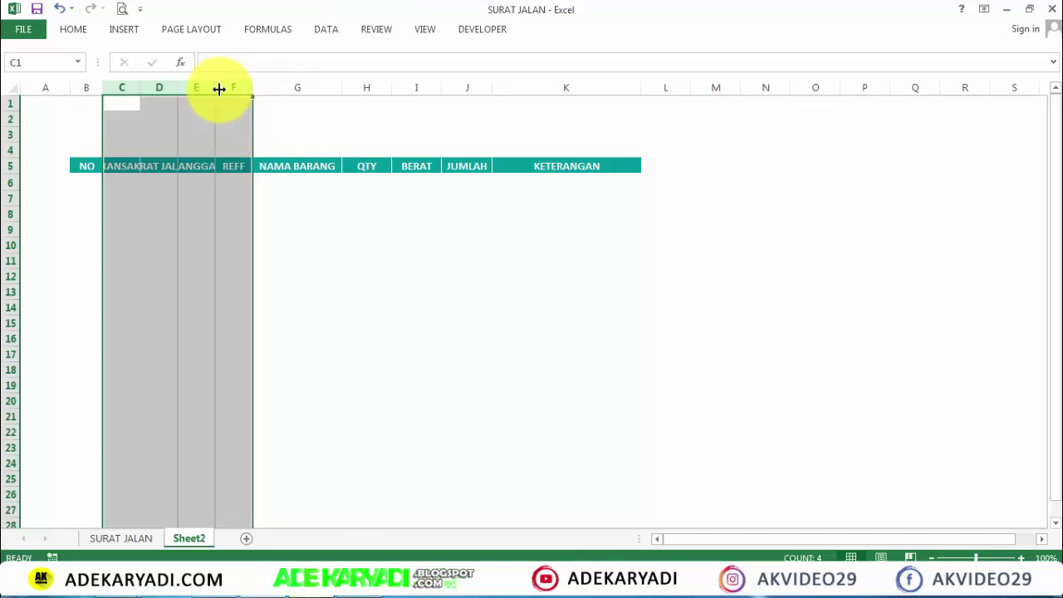
Auto-fit columns C to F to their labels, then widen columns D and E
double_click(218, 89)
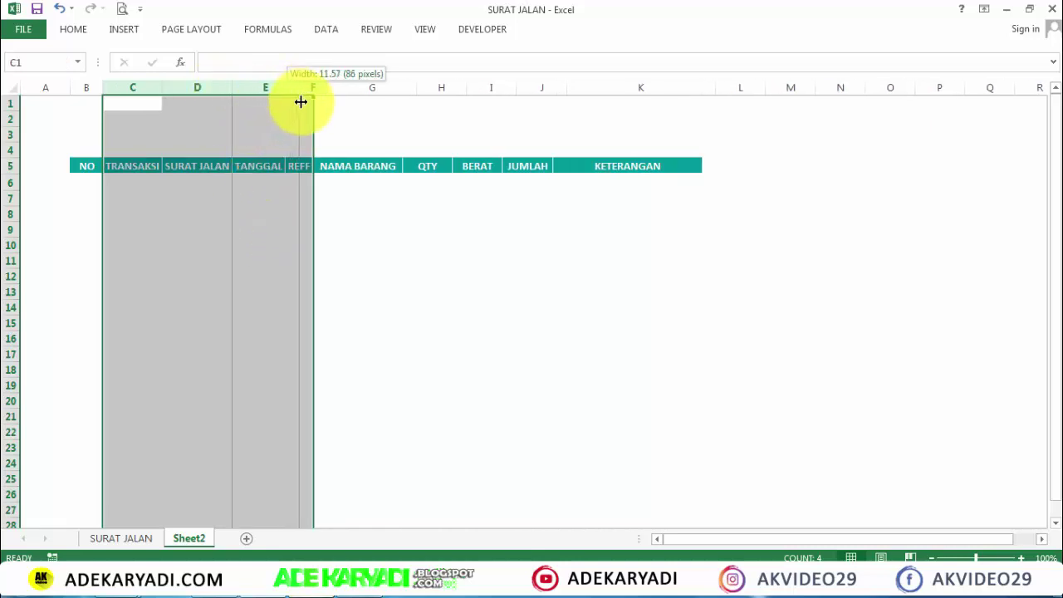
left_click_drag(287, 93, 301, 101)
left_click(269, 180)
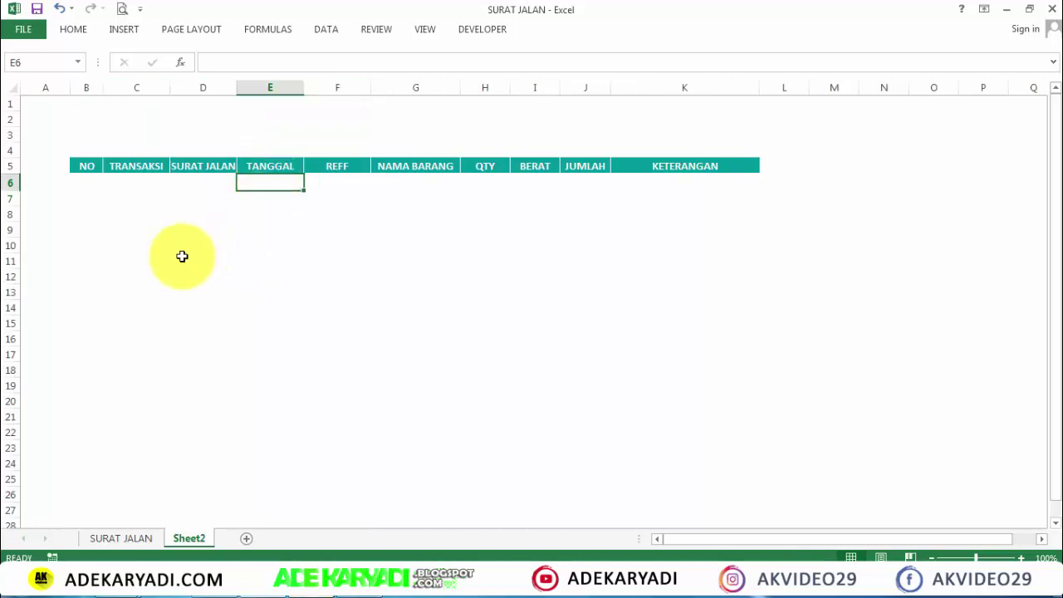
scroll(182, 256, "down", 2)
scroll(182, 255, "up", 2)
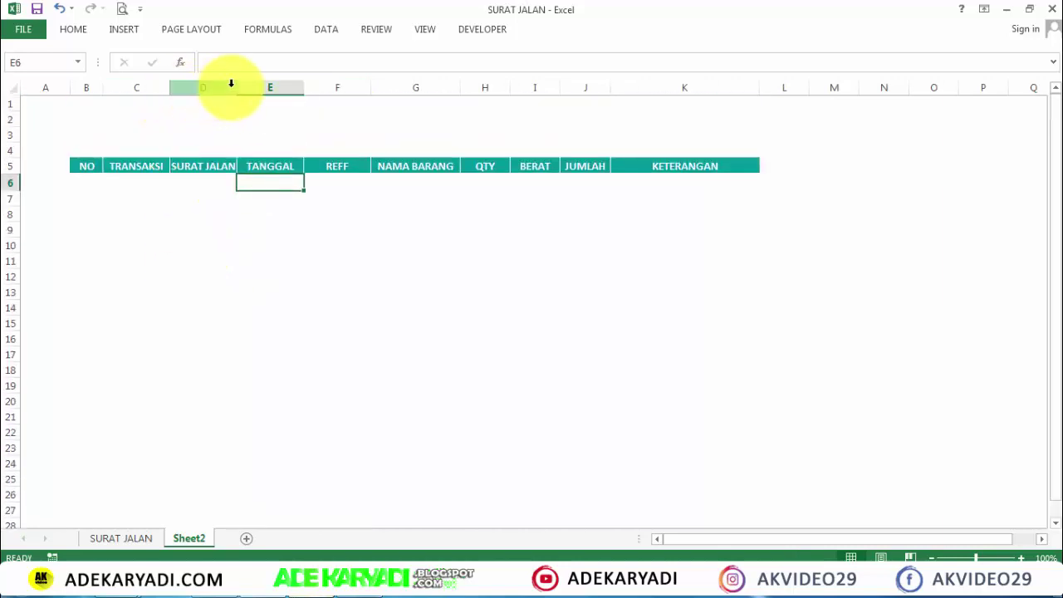
left_click_drag(240, 88, 249, 90)
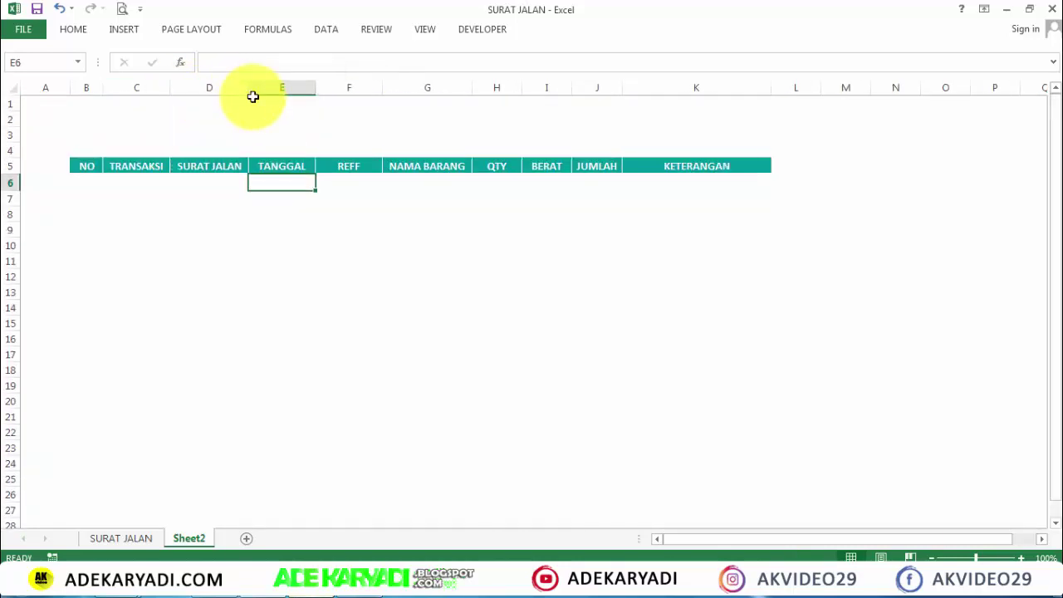
left_click_drag(315, 88, 338, 88)
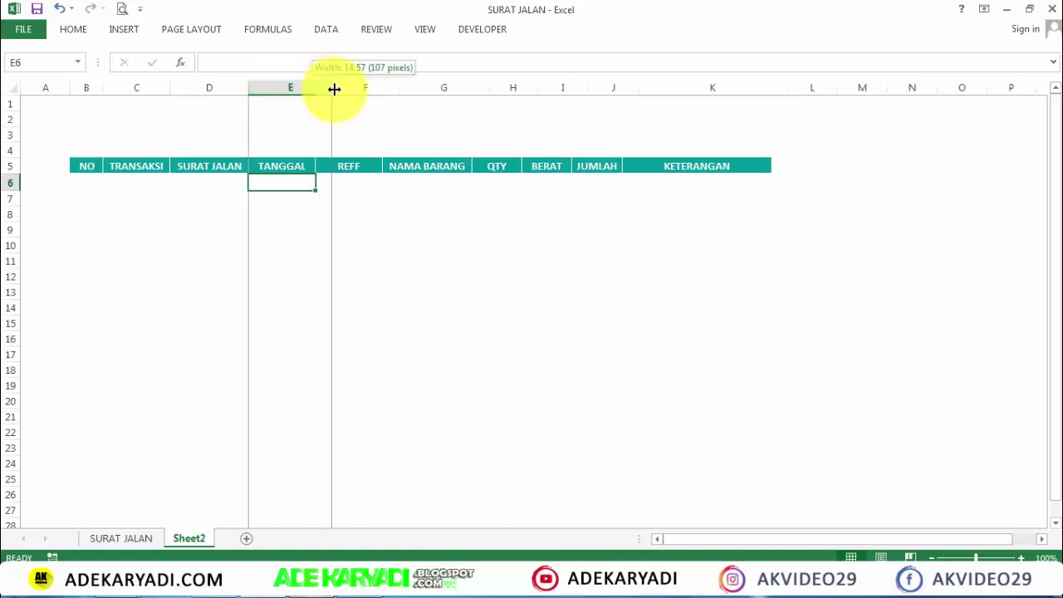
left_click(199, 245)
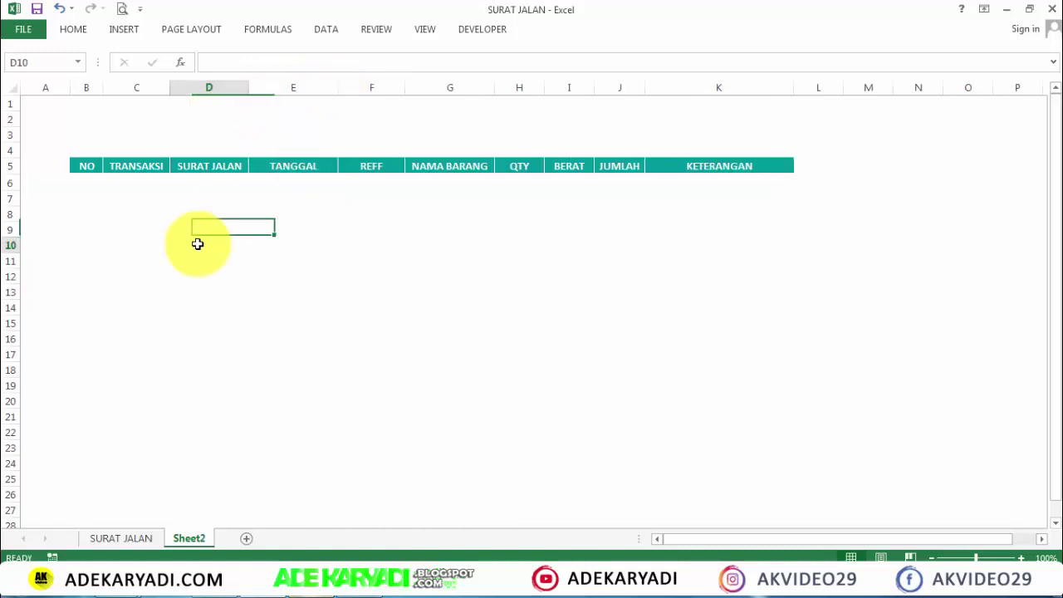
Make header row 5 taller (22.50) and widen the NAMA BARANG column G
left_click(12, 166)
left_click_drag(12, 173, 13, 190)
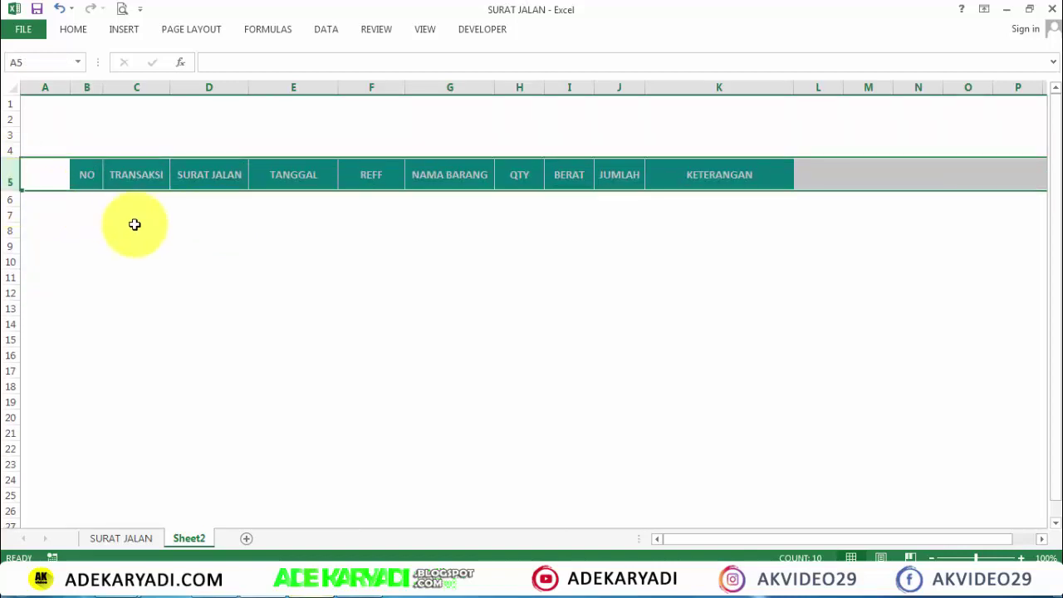
left_click(135, 224)
left_click_drag(495, 89, 582, 109)
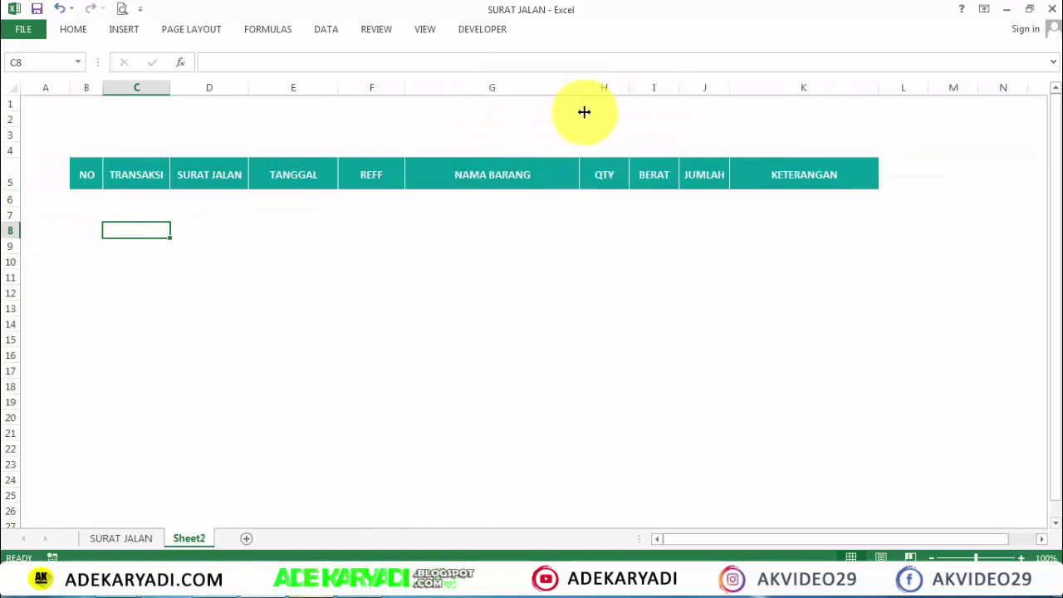
left_click(523, 242)
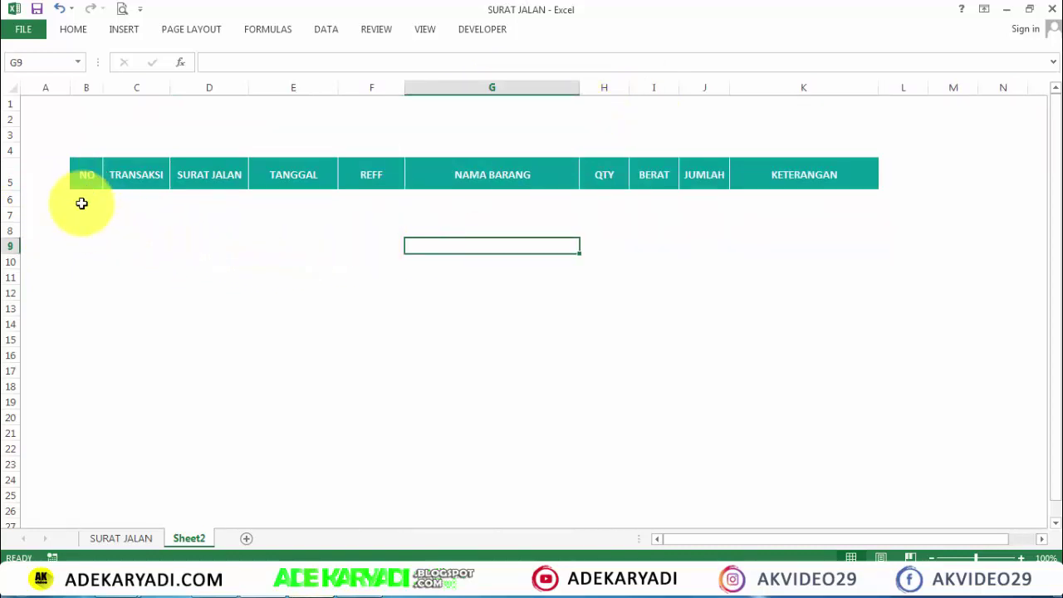
left_click(81, 203)
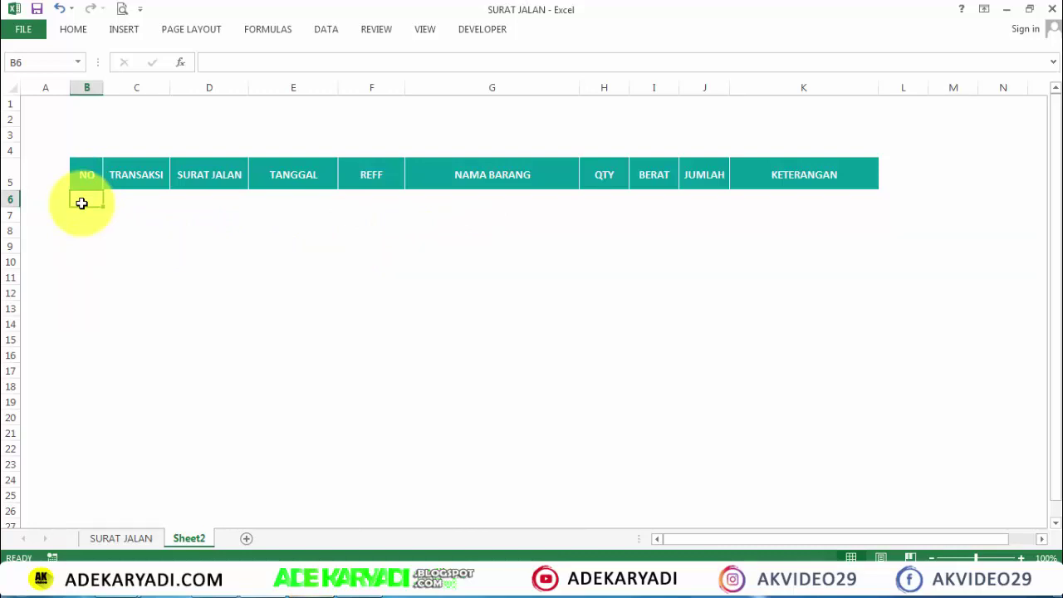
Give the B2 title a larger font size and retitle it LAPORAN HARIAN SURAT JALAN
left_click(97, 125)
type("DAILY REPORT")
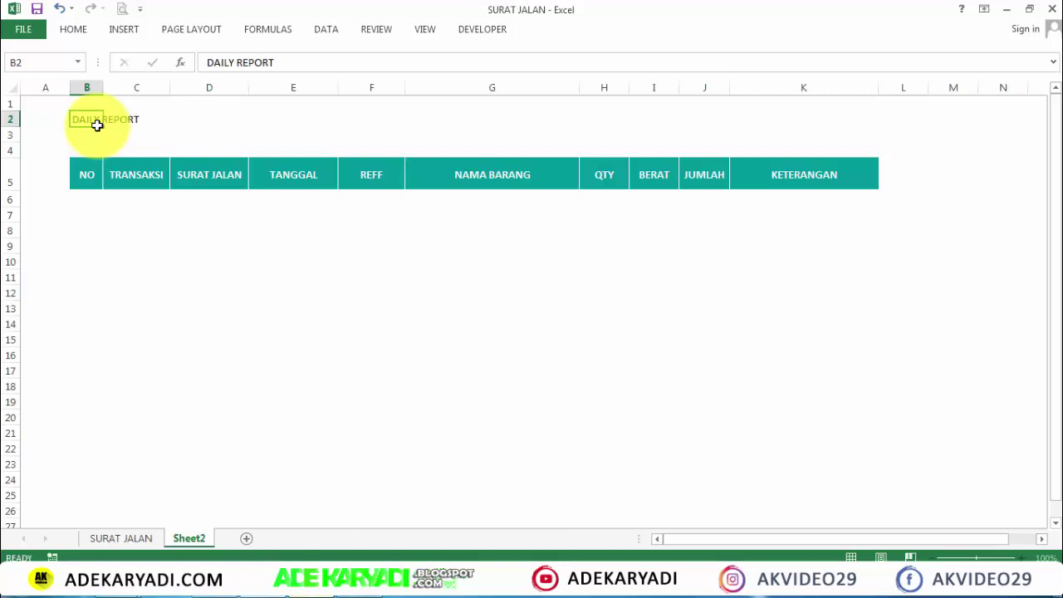
left_click_drag(97, 124, 94, 130)
left_click(97, 123)
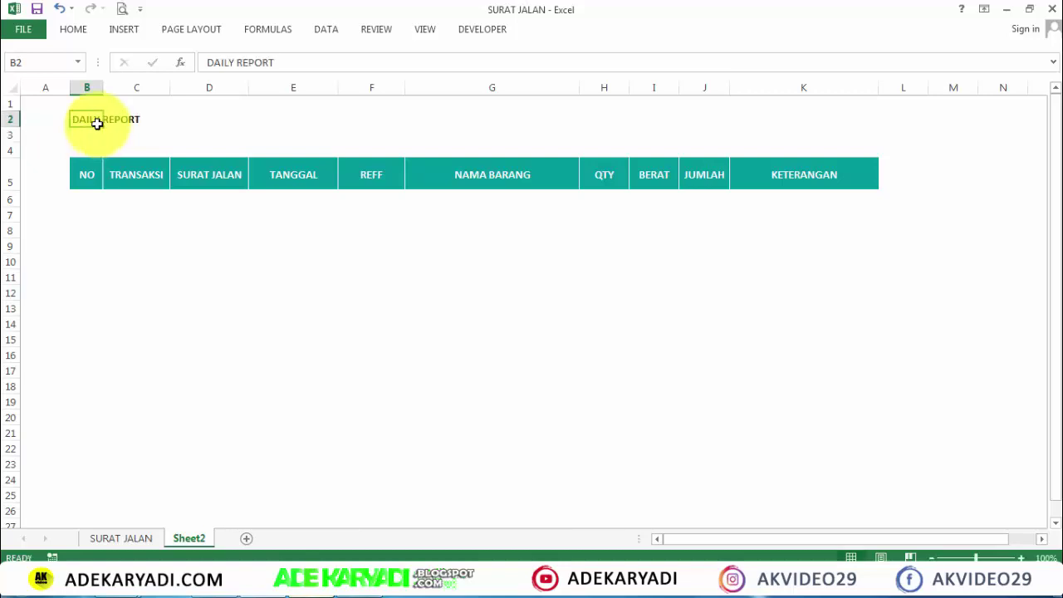
left_click(74, 30)
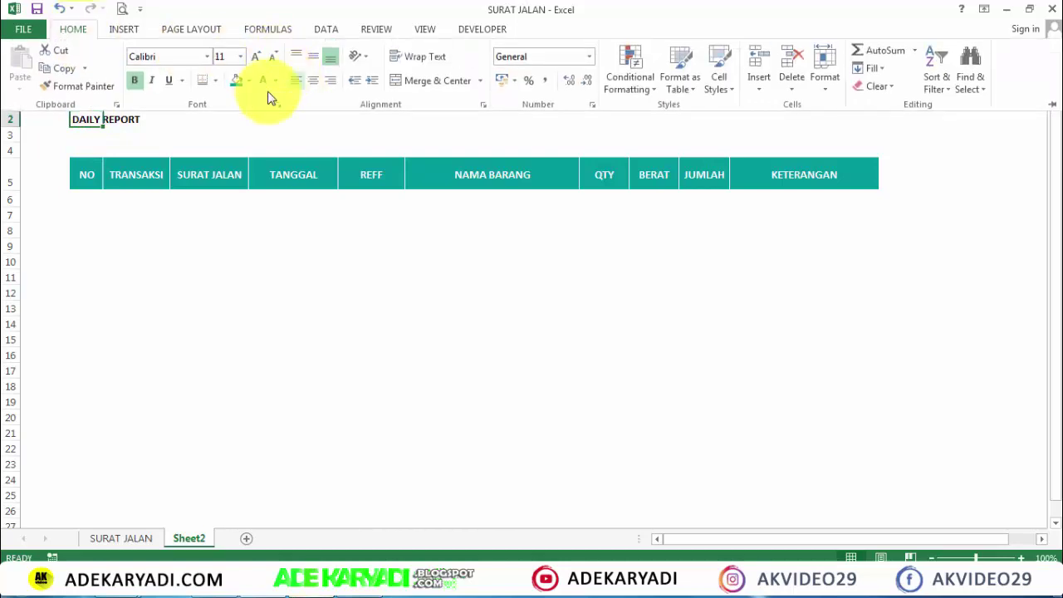
left_click(240, 57)
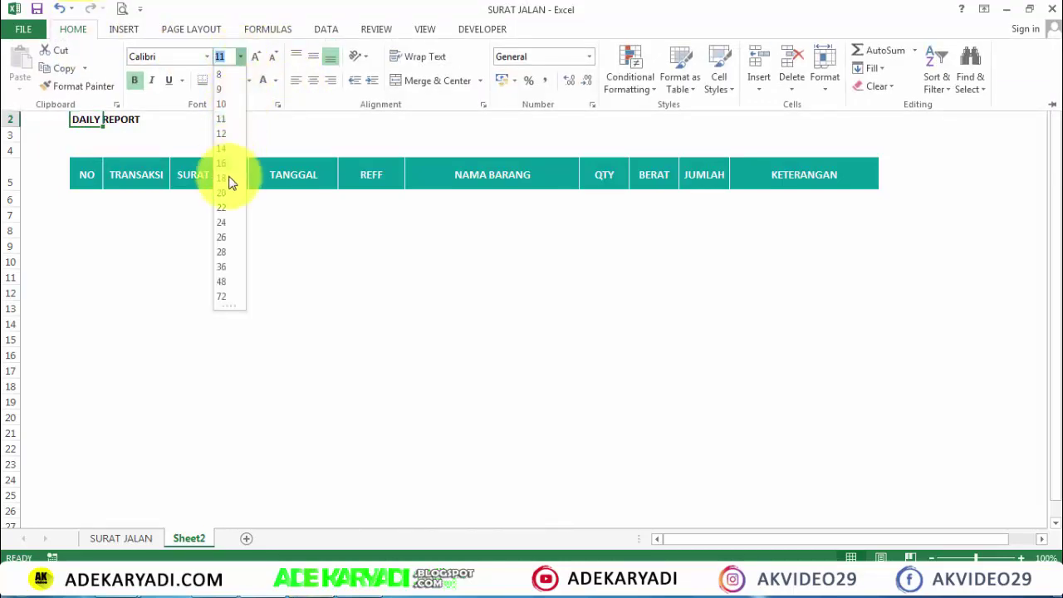
left_click(225, 242)
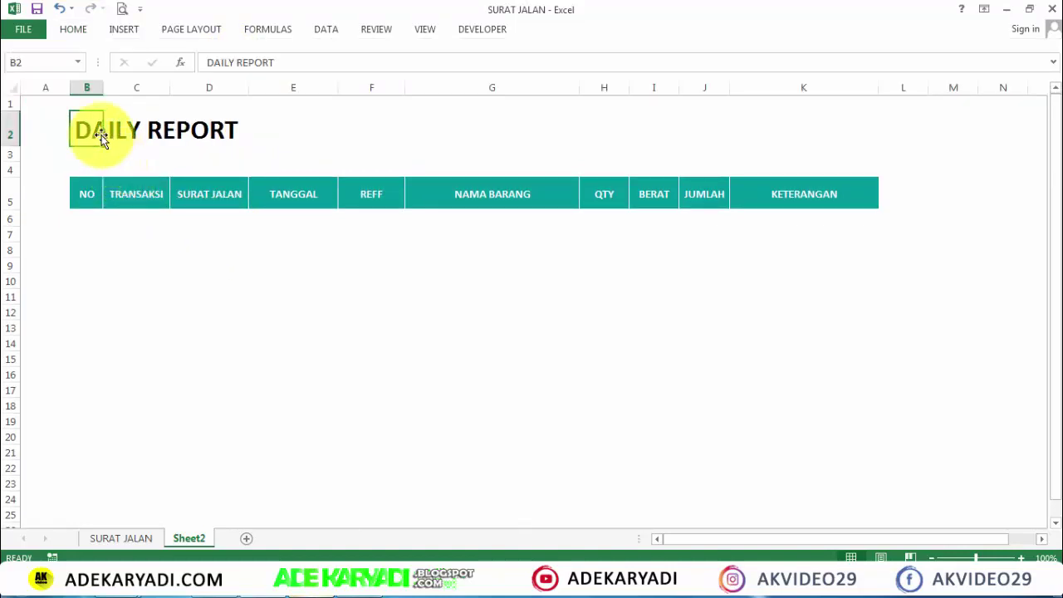
type("LAPORAN HARIAN SURAT JALAN")
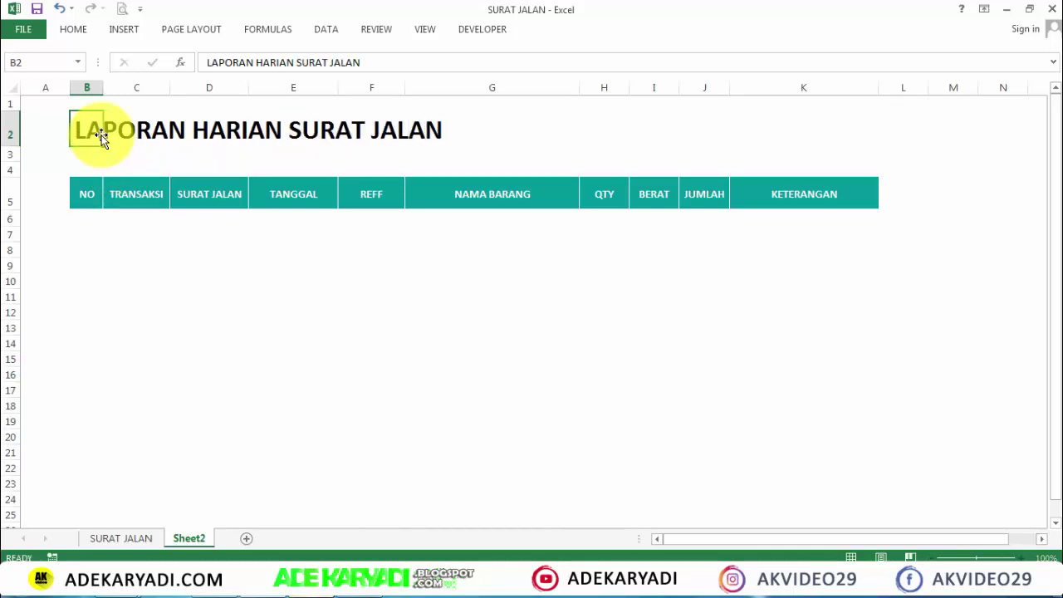
key("Return")
type("ADEKARYADI.COM")
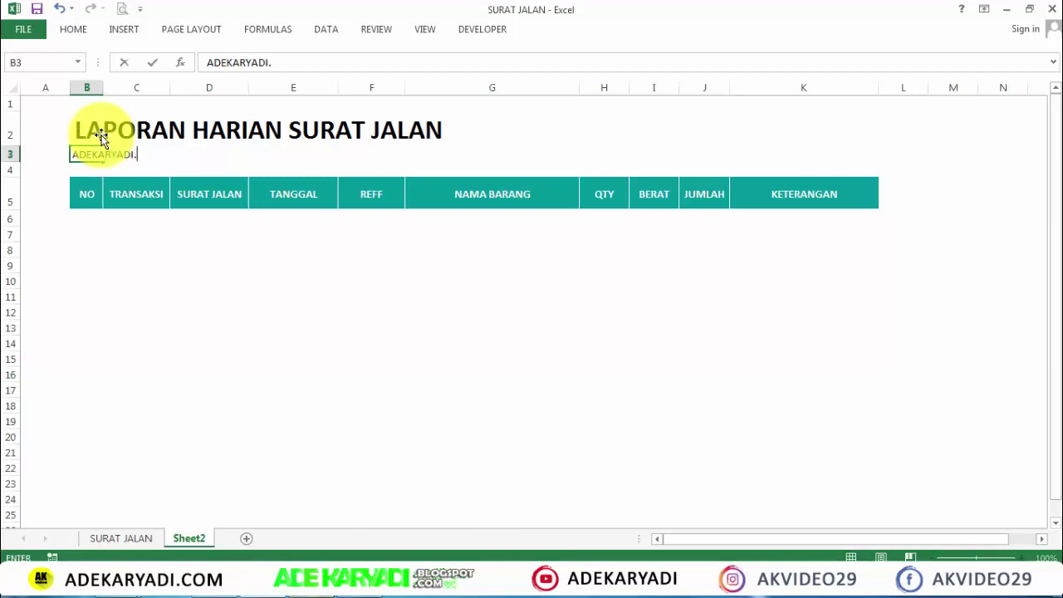
Number the first two log rows 1 and 2 in B6:B7
left_click(238, 343)
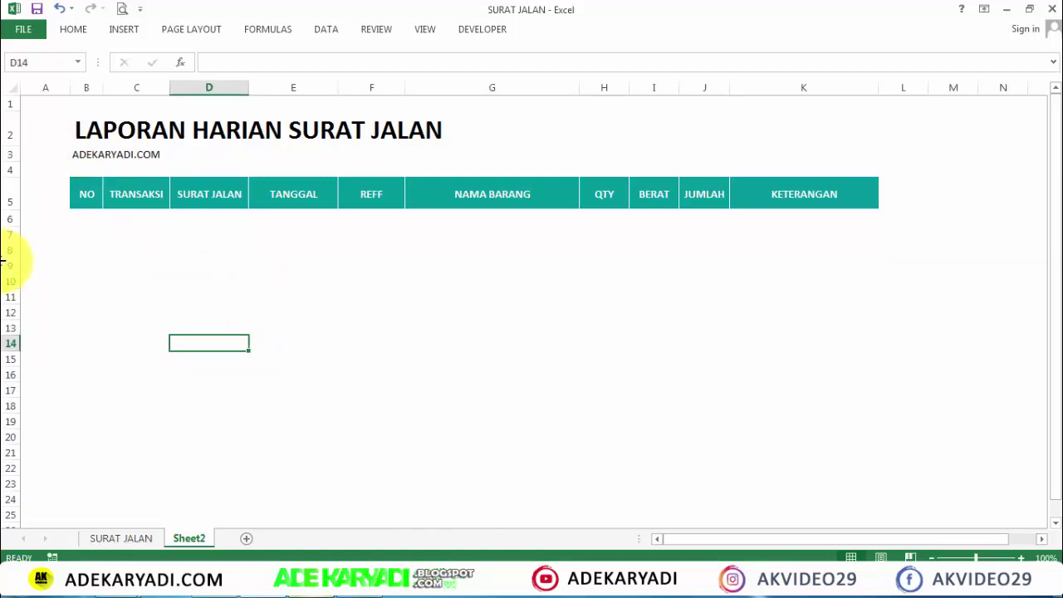
left_click(78, 225)
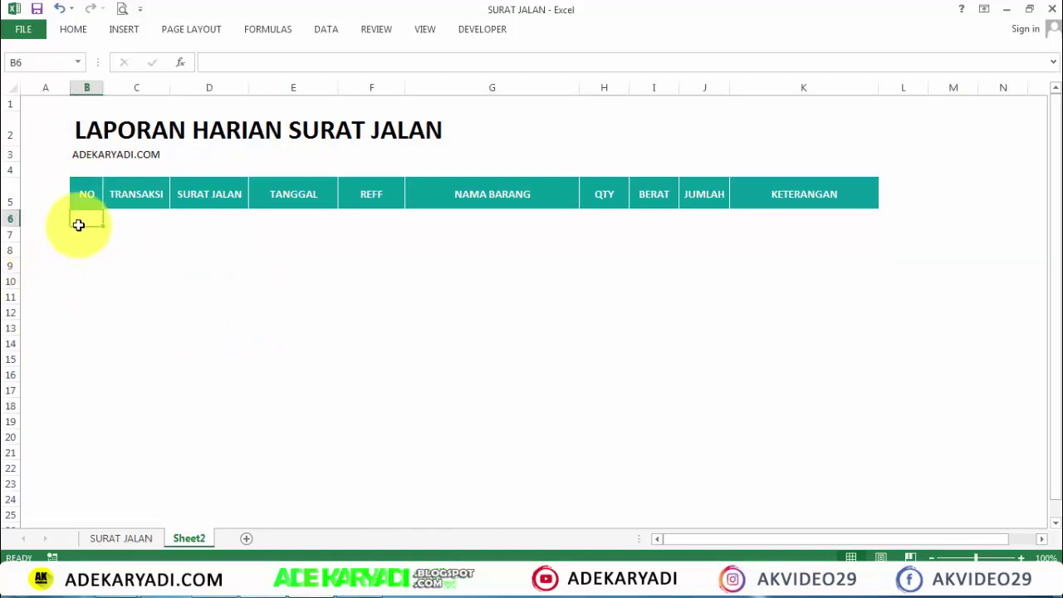
type("1")
key("Return")
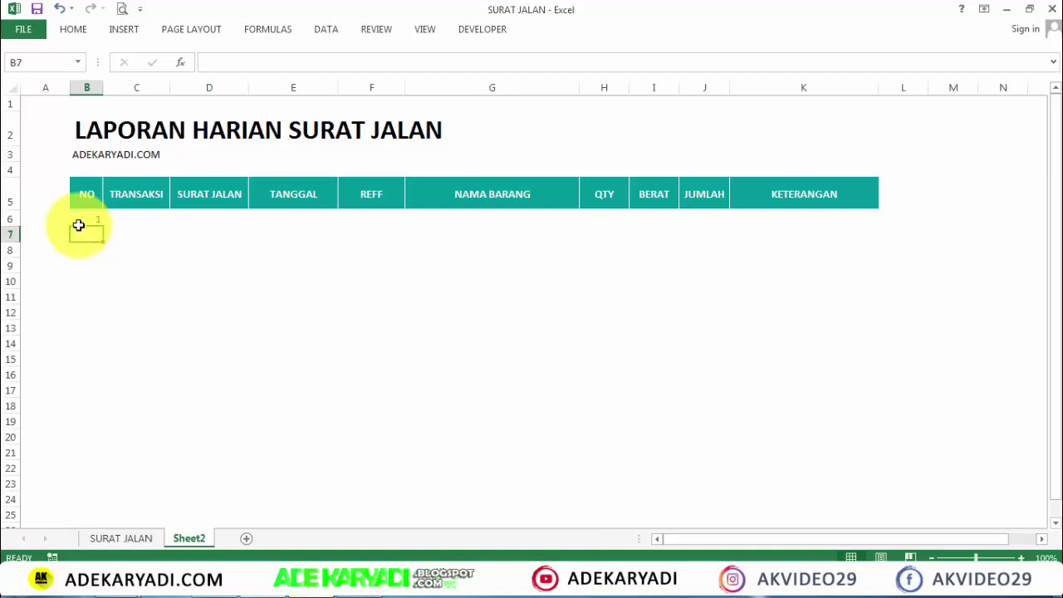
type("2")
key("Return")
left_click_drag(88, 219, 94, 236)
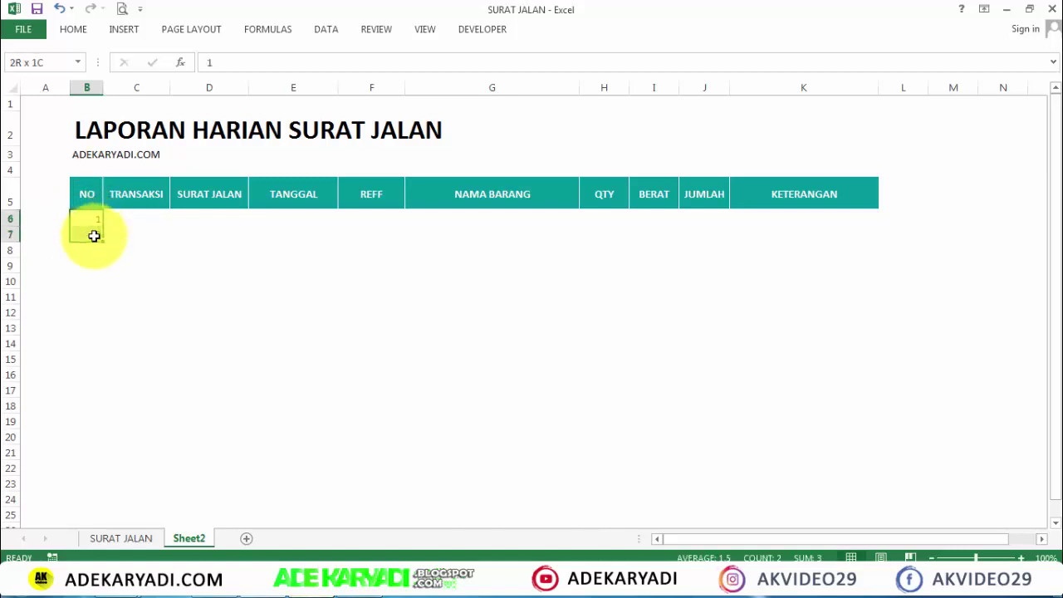
Convert the range B5:K17 into an Excel table
left_click_drag(88, 195, 837, 389)
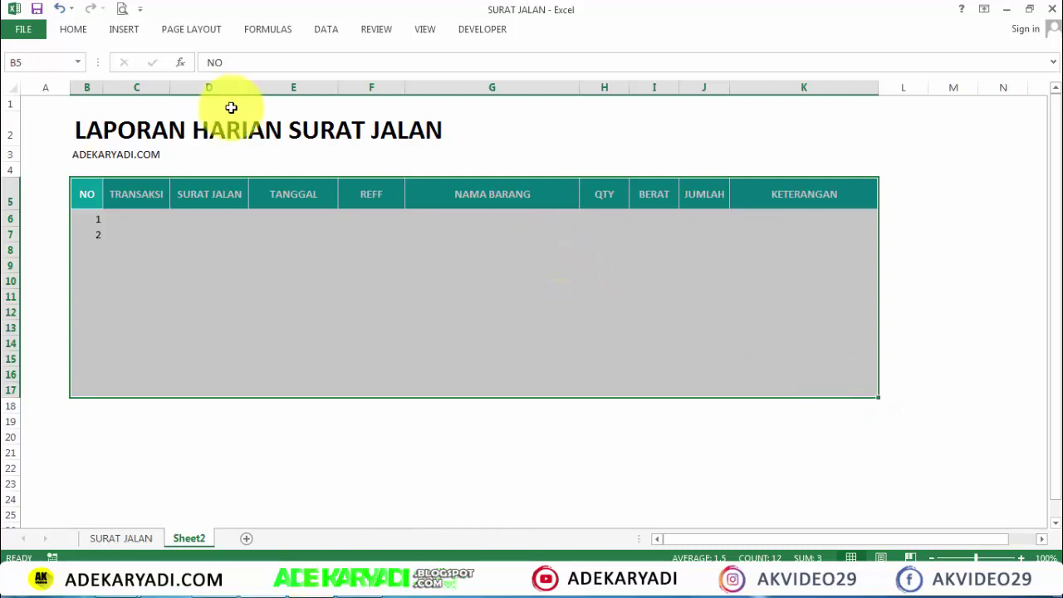
left_click(73, 31)
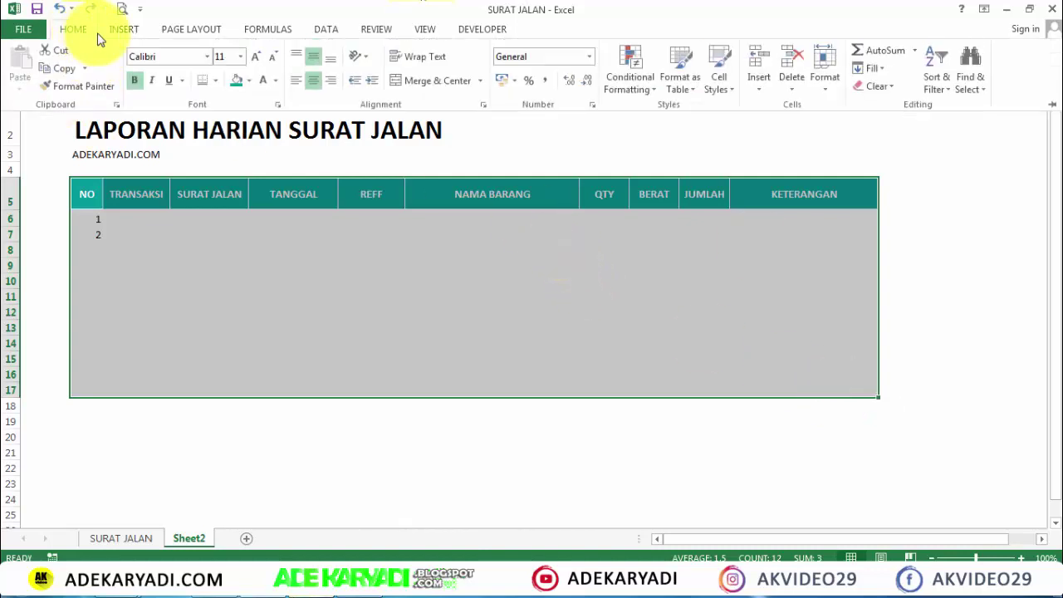
left_click(117, 32)
left_click(135, 52)
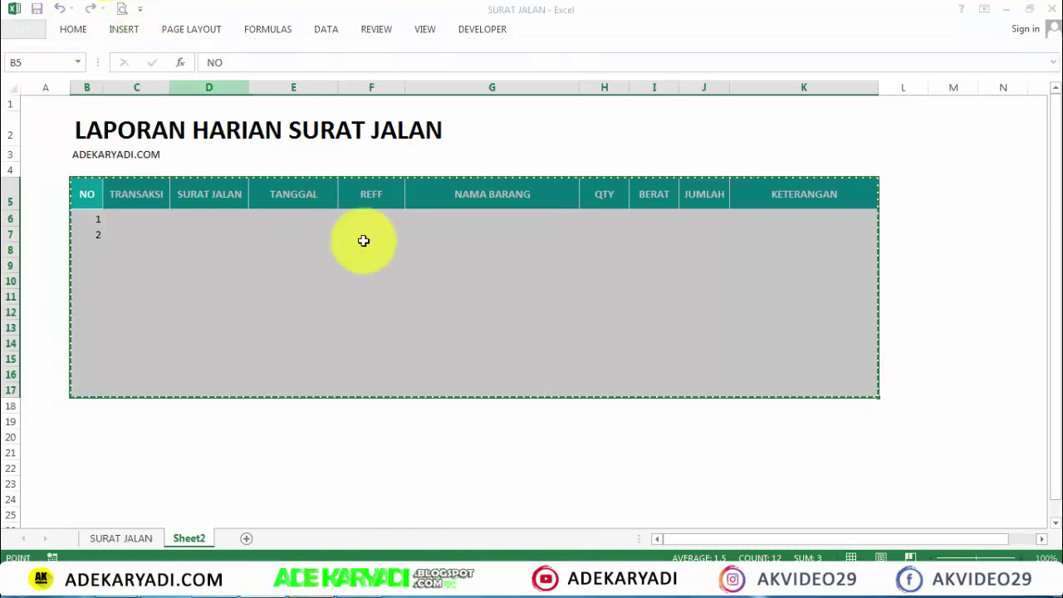
left_click(337, 423)
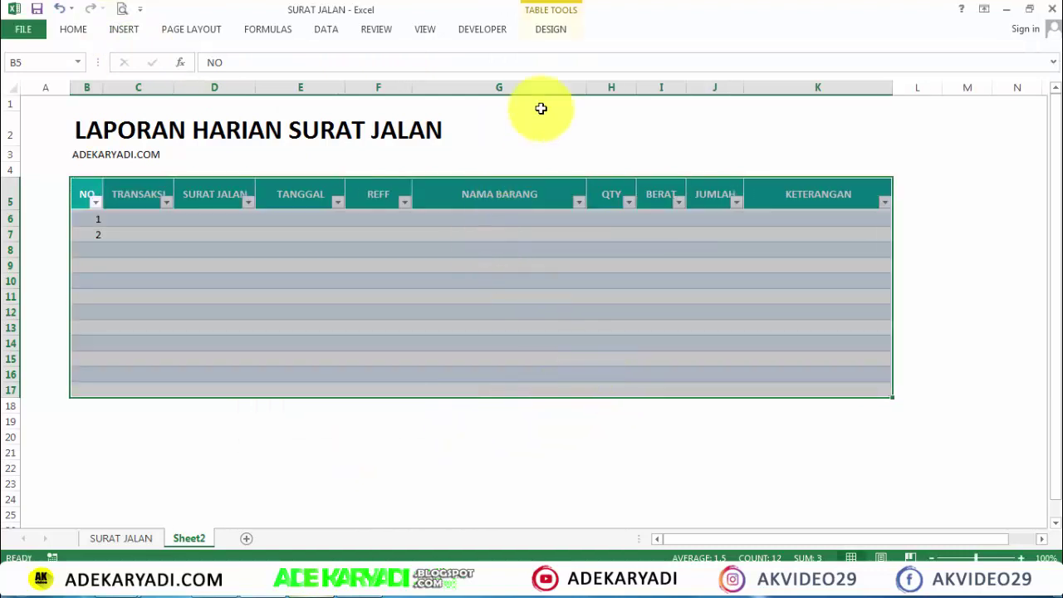
Apply grey Table Style Medium 11 and centre the NO column values
left_click(561, 35)
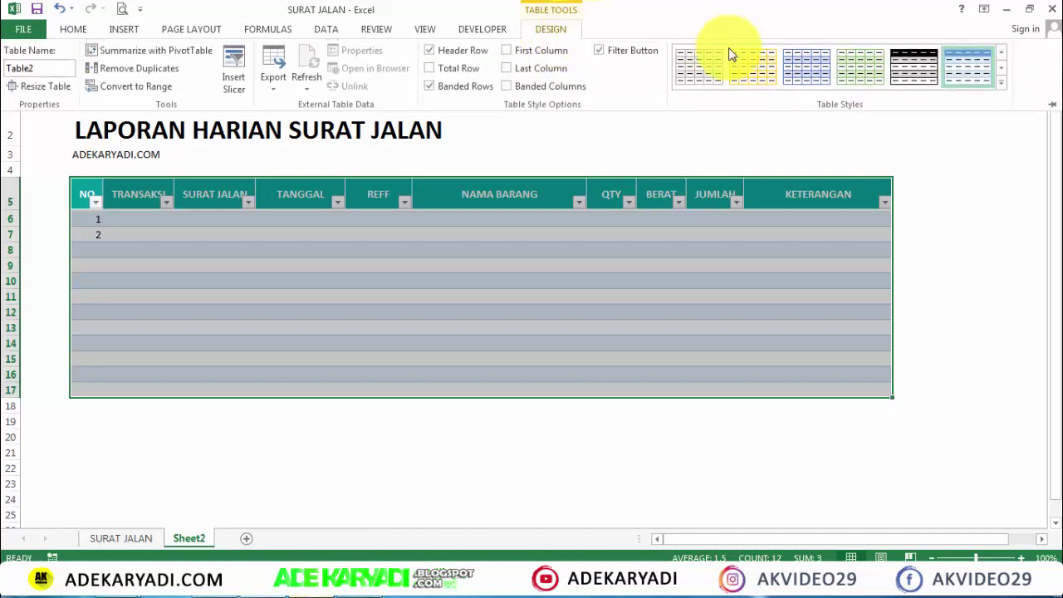
left_click(1002, 84)
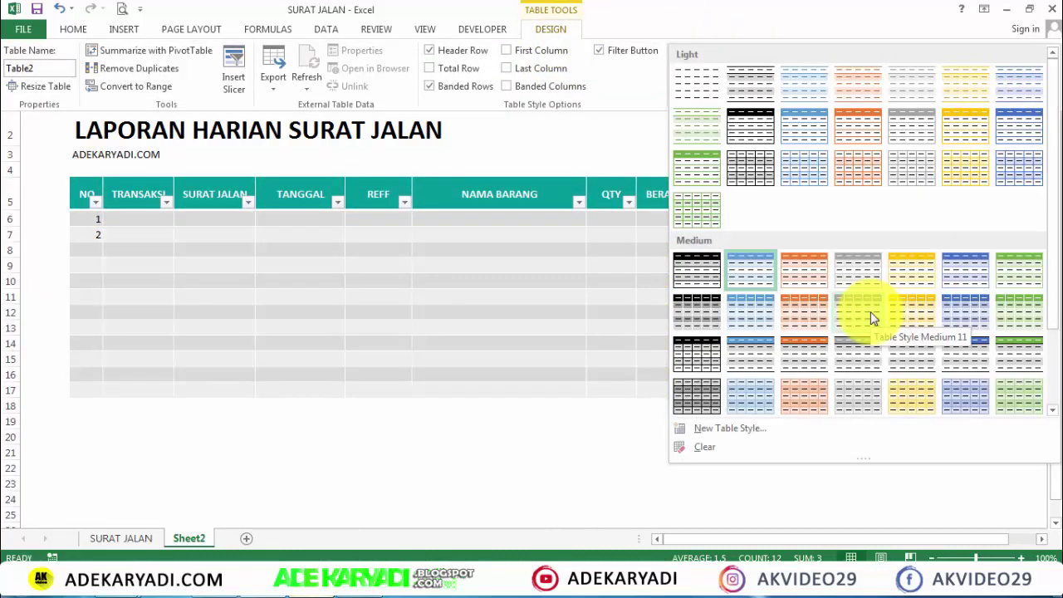
left_click(870, 313)
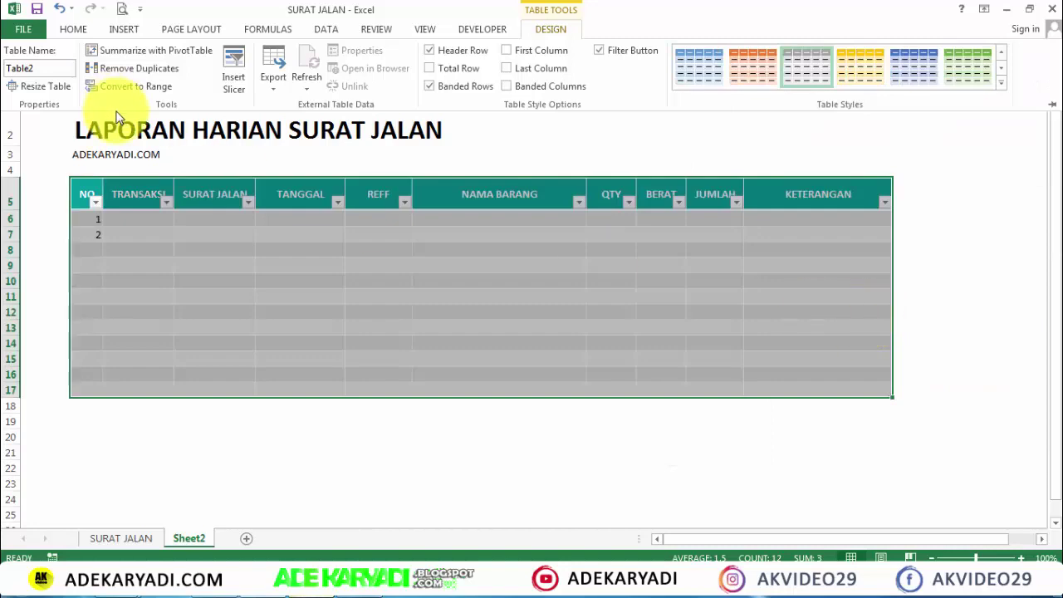
left_click(73, 29)
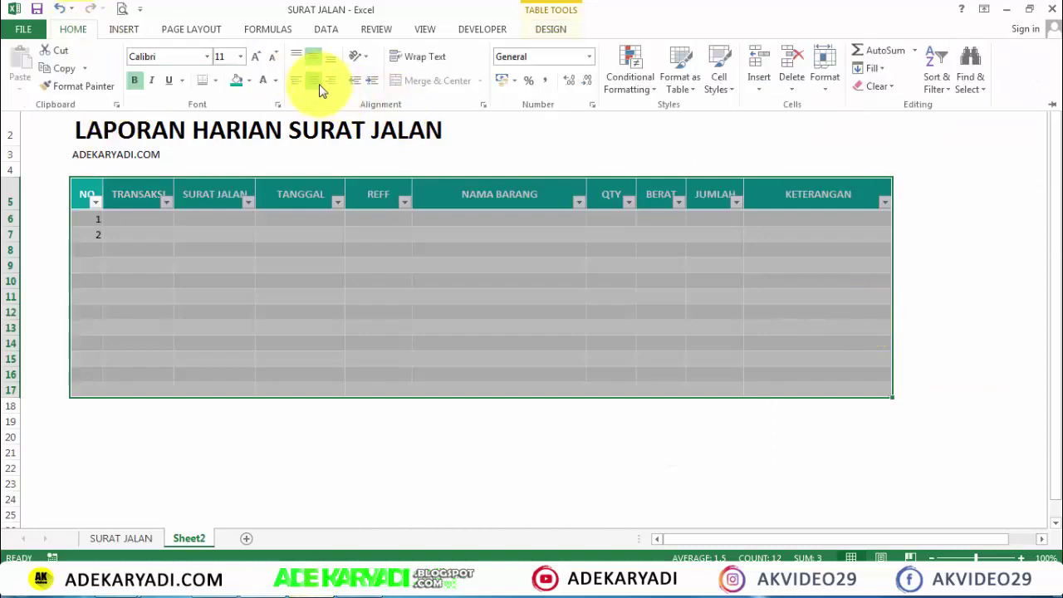
left_click(315, 83)
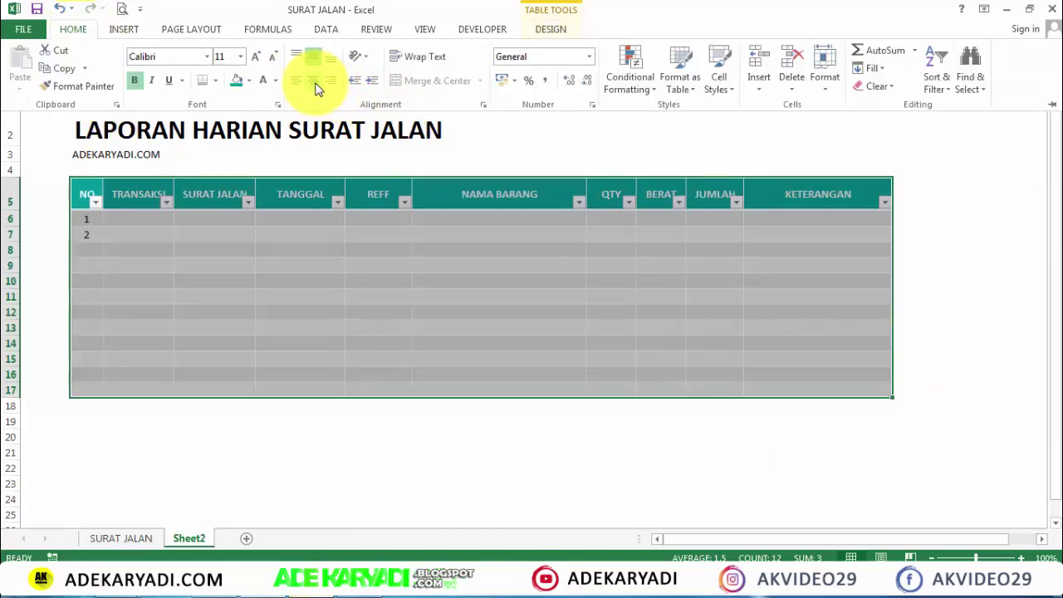
left_click(214, 261)
left_click(215, 261)
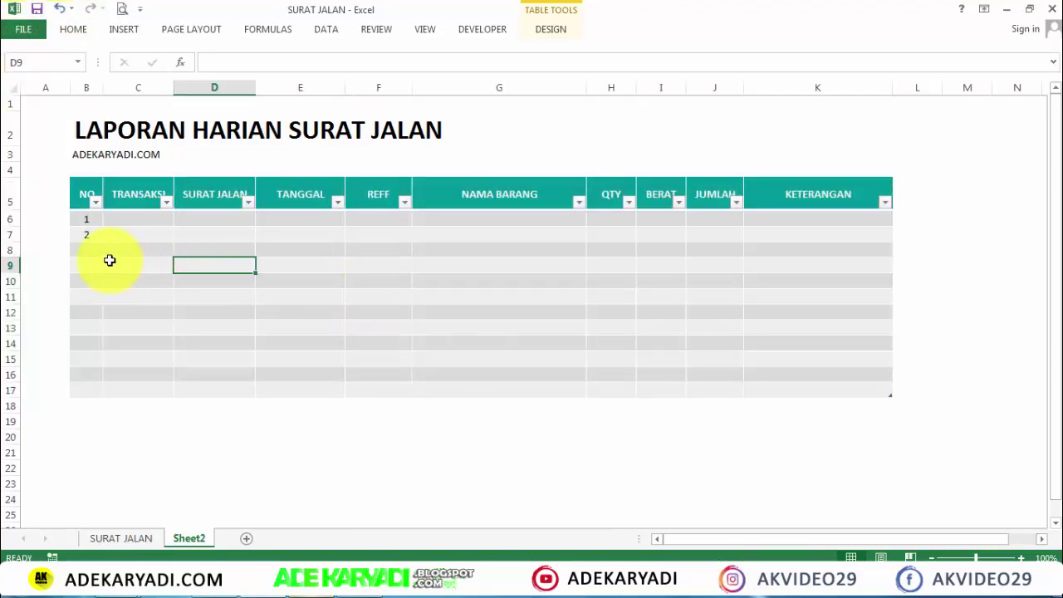
Enter SJ-001 as the first SURAT JALAN number in D6
left_click_drag(86, 220, 107, 396)
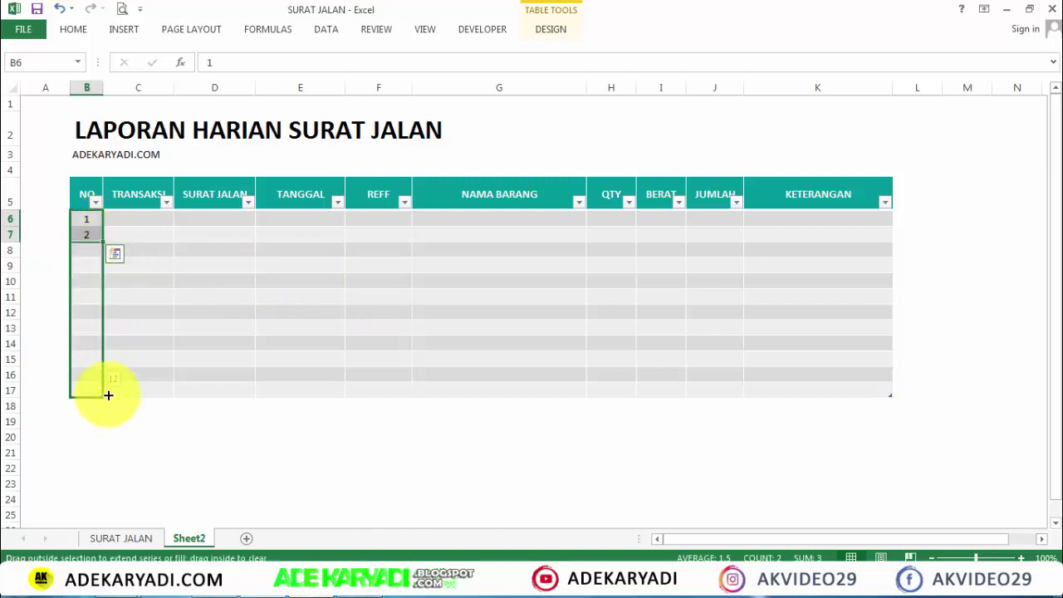
left_click(162, 221)
left_click(218, 222)
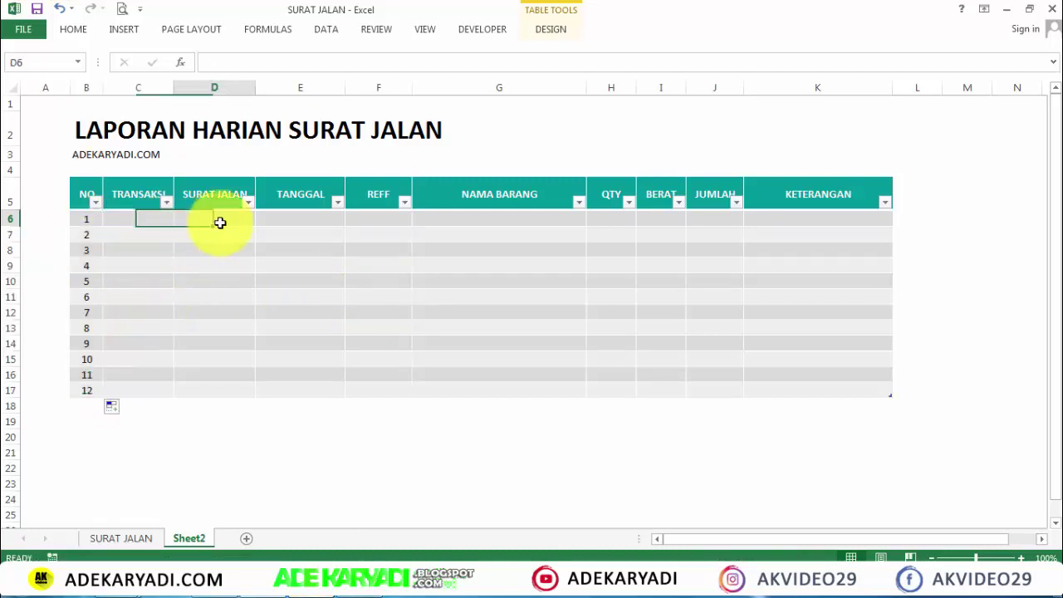
left_click(126, 540)
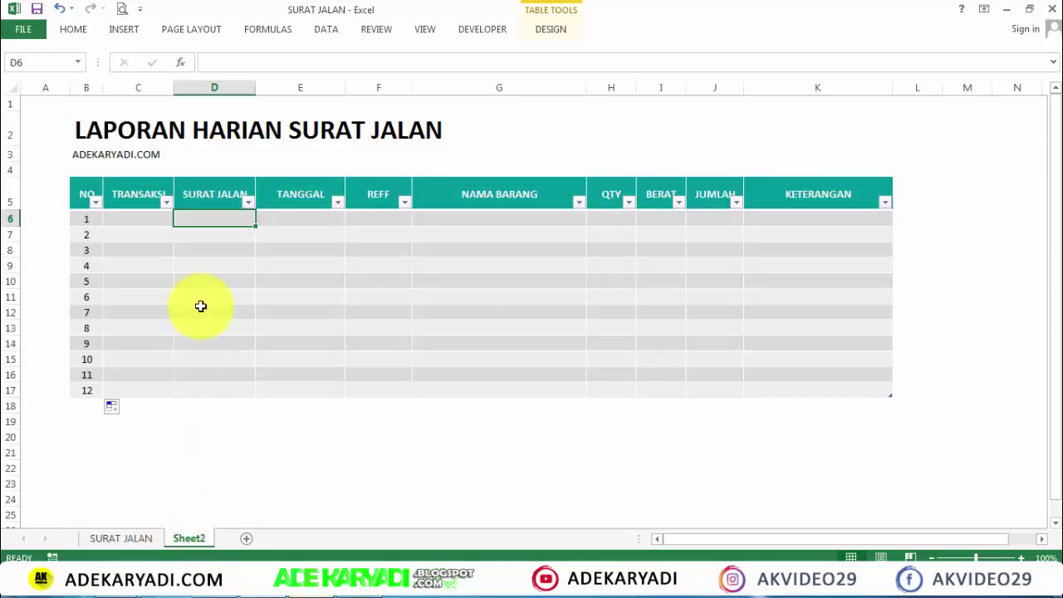
type("sj")
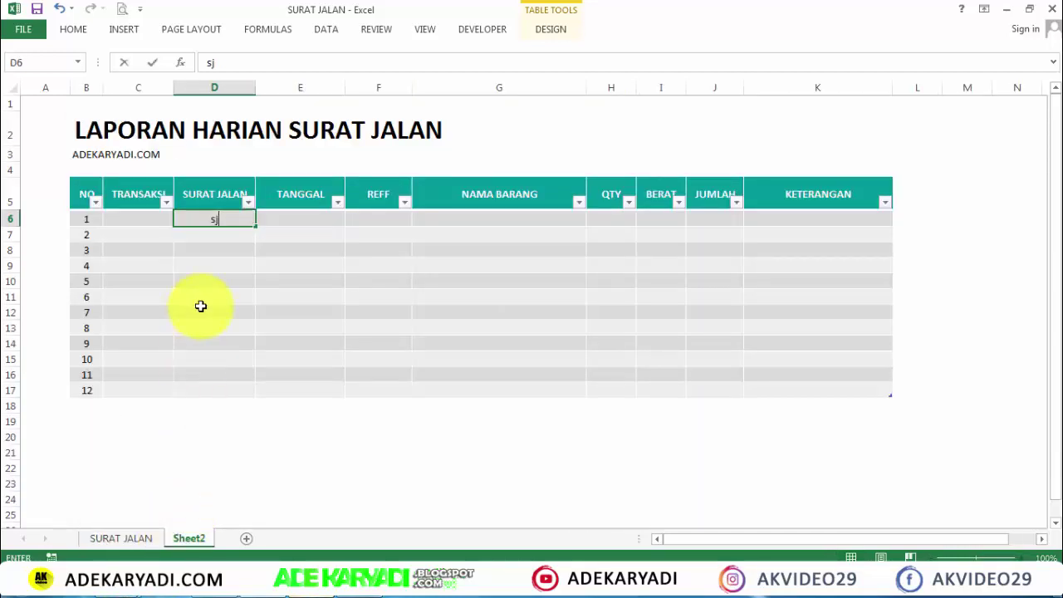
key("BackSpace")
key("BackSpace")
type("s")
type("J-")
type("001")
key("Return")
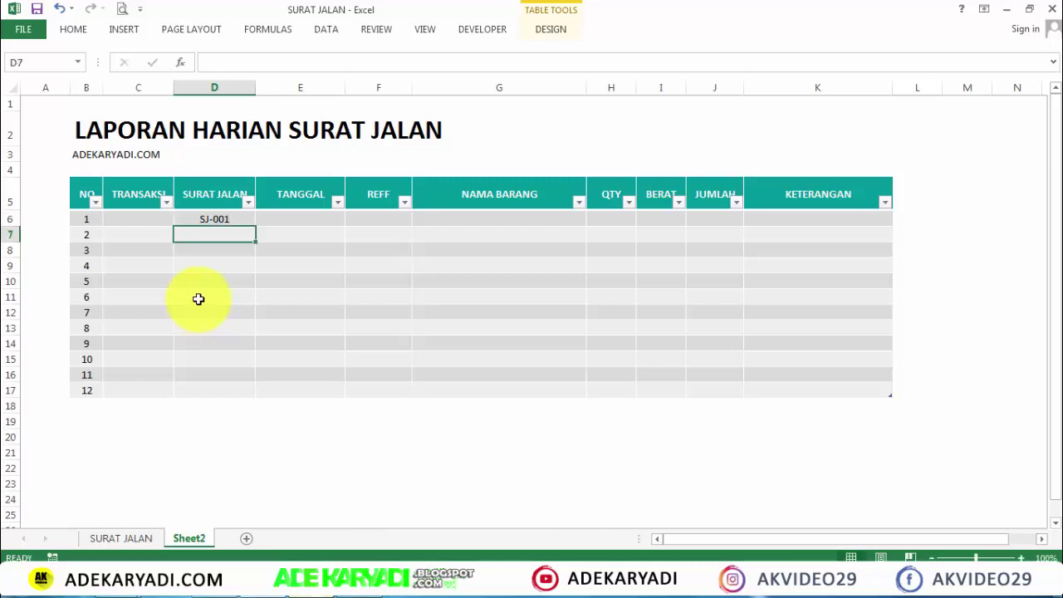
left_click(157, 218)
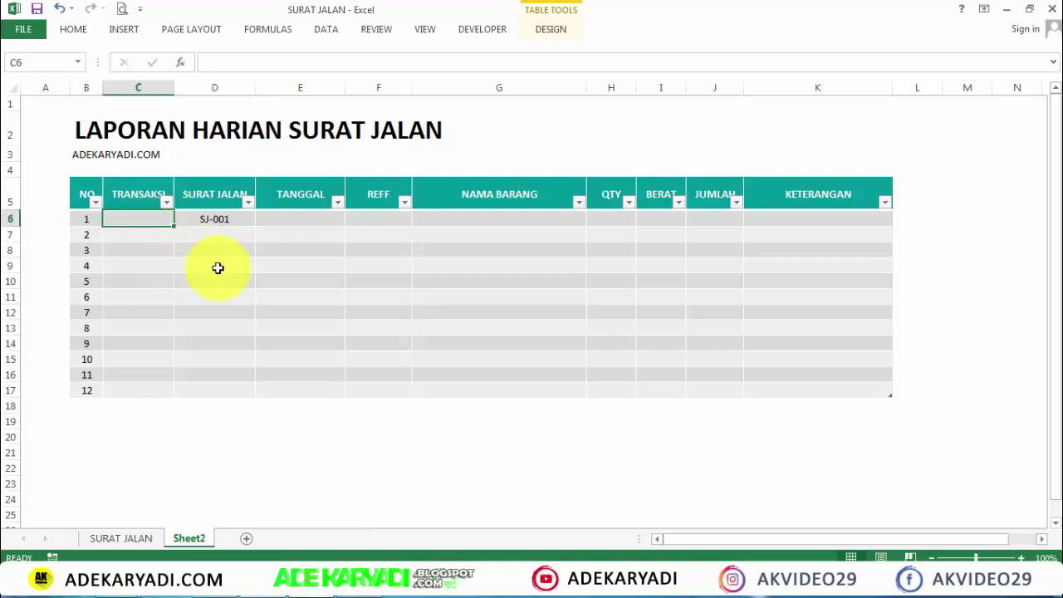
left_click(214, 219)
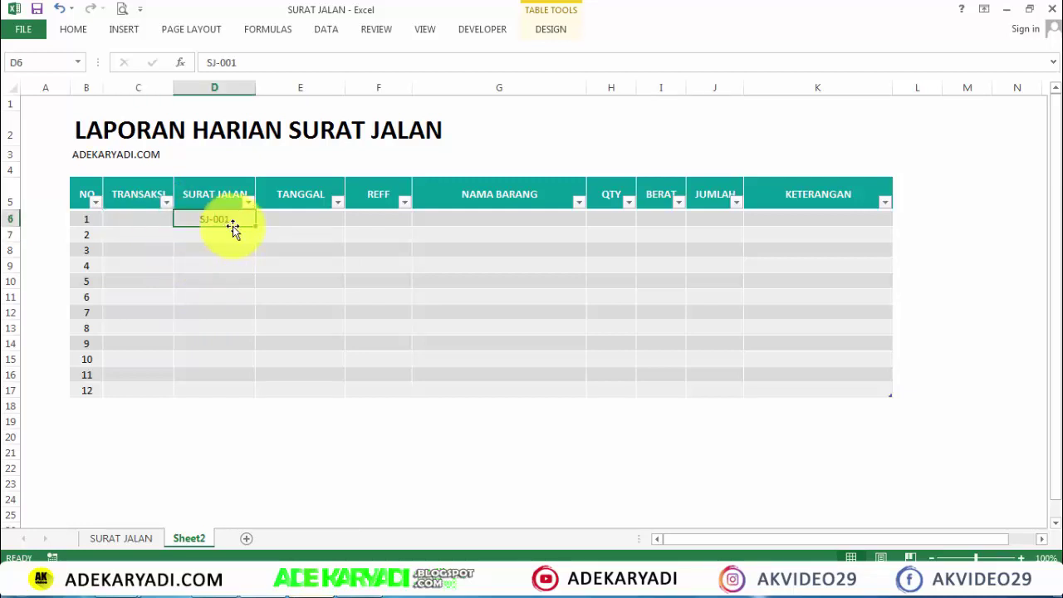
left_click(291, 218)
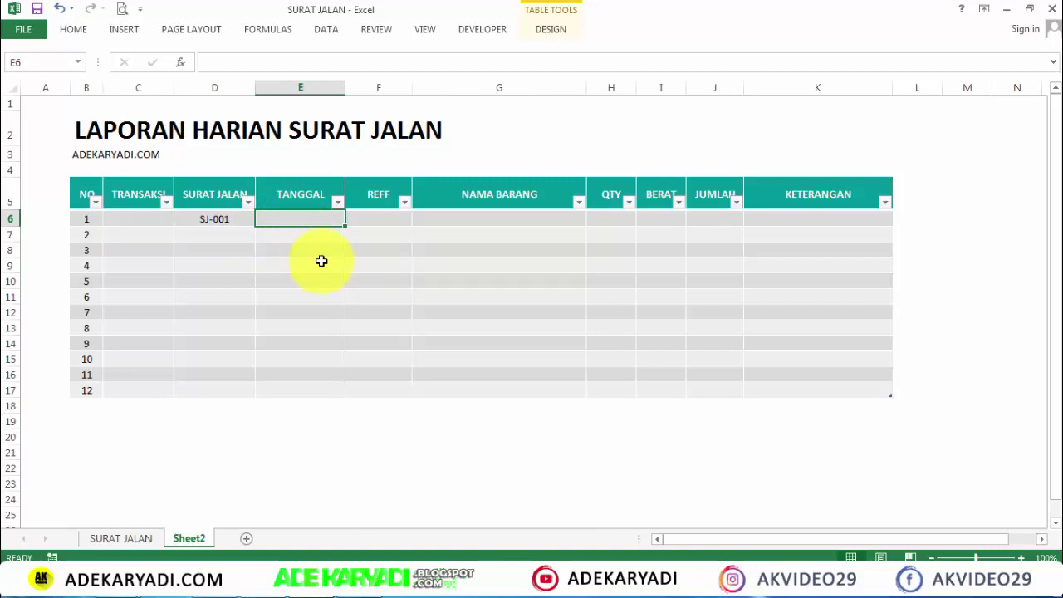
Enter 16/06/2023 in E6, fill dates through 20/06/2023, and copy 20/06/2023 into rows 7–10
type("16/")
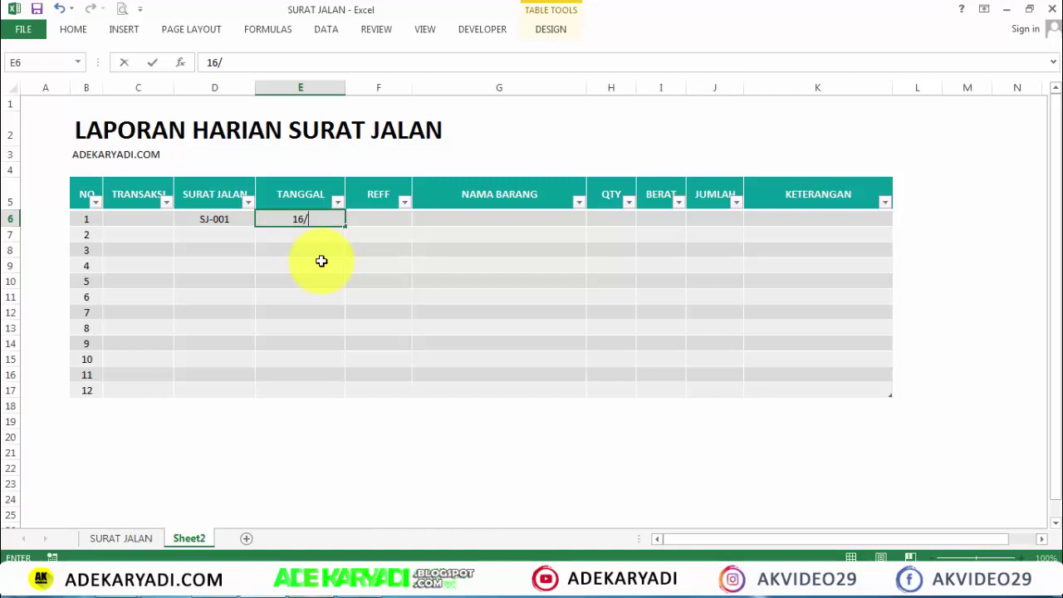
type("6/23")
key("Return")
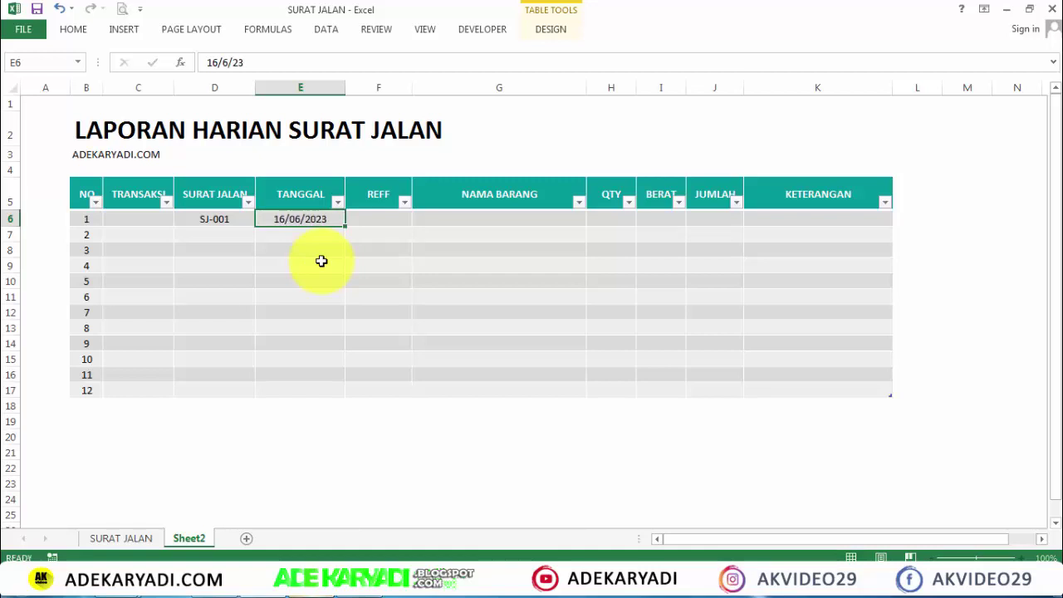
left_click(292, 222)
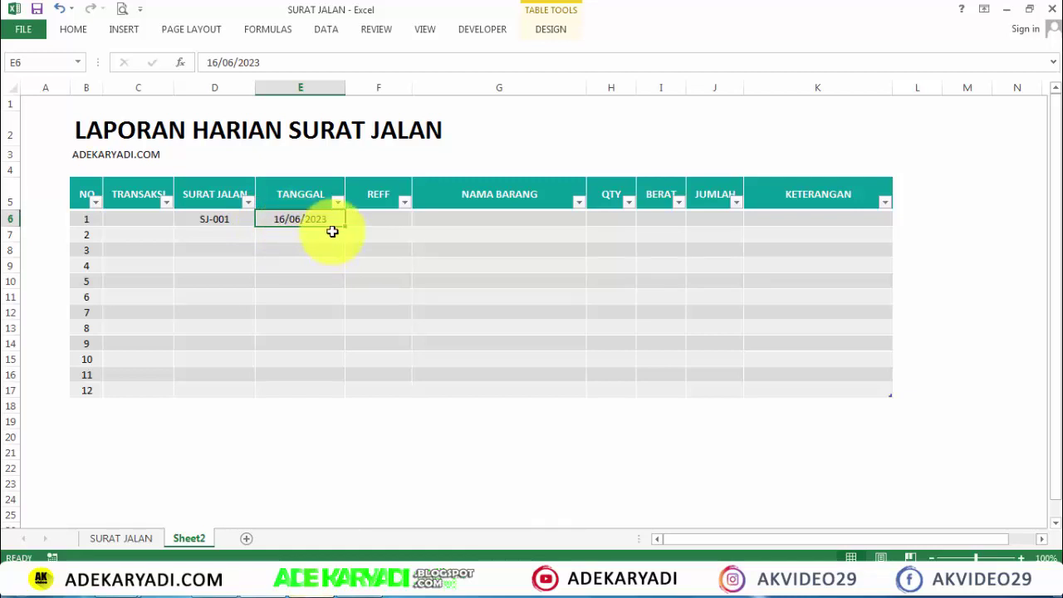
left_click_drag(344, 225, 316, 353)
left_click(320, 279)
key("ctrl+c")
left_click(318, 314)
key("ctrl+v")
Copy 18/06/2023 into the TANGGAL cells of rows 5 to 8
left_click(313, 230)
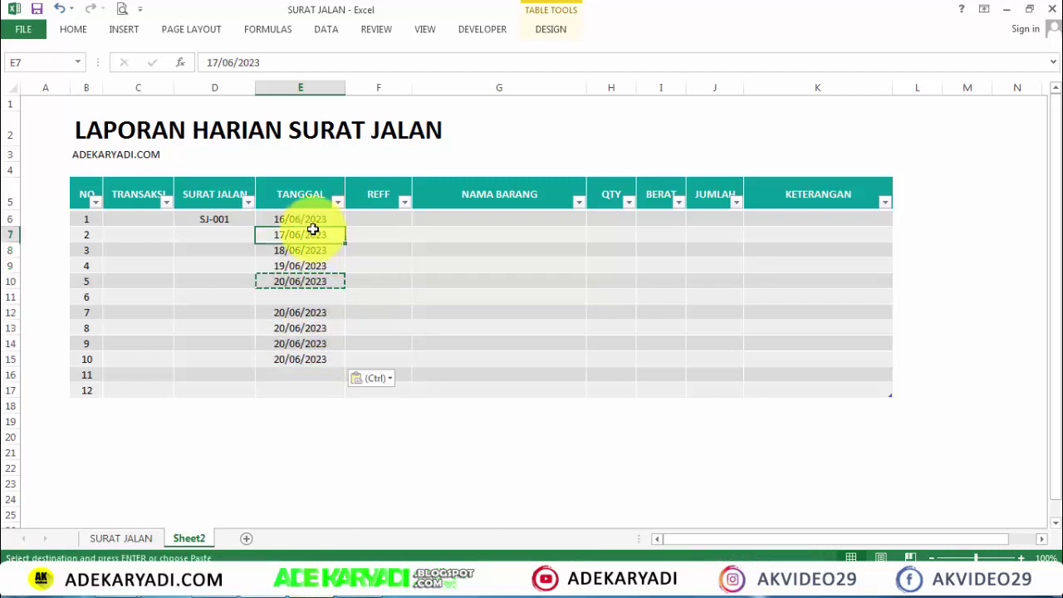
key("ctrl")
key("Escape")
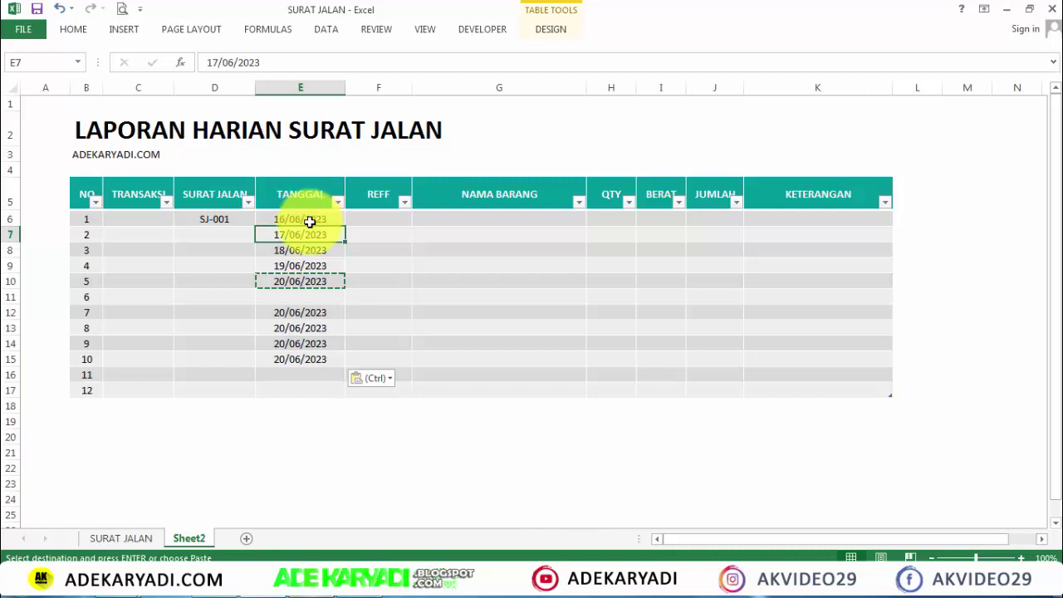
left_click(309, 221)
key("ctrl+c")
left_click_drag(308, 233, 309, 260)
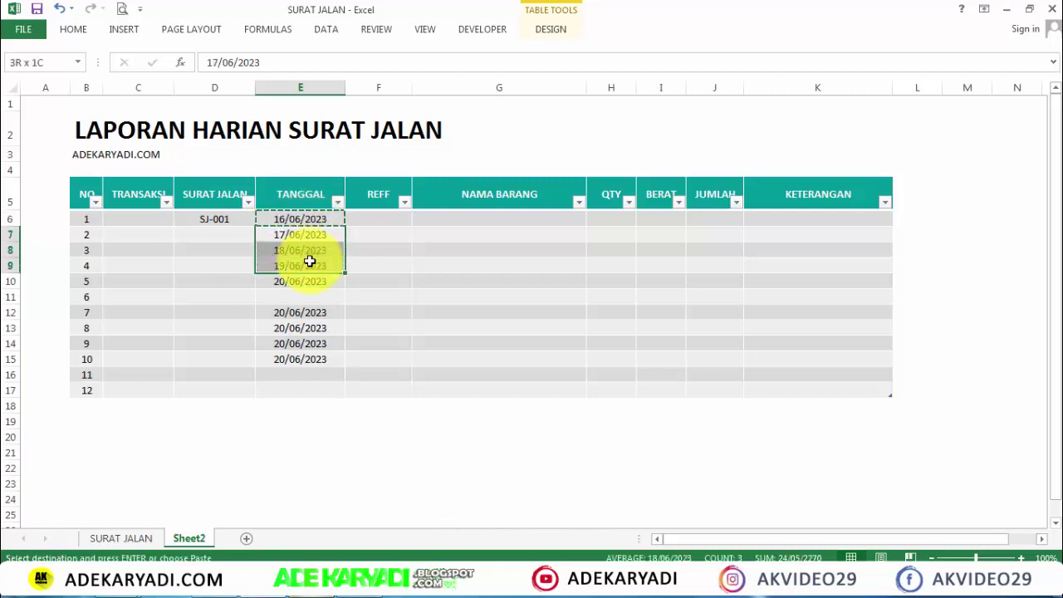
key("ctrl+v")
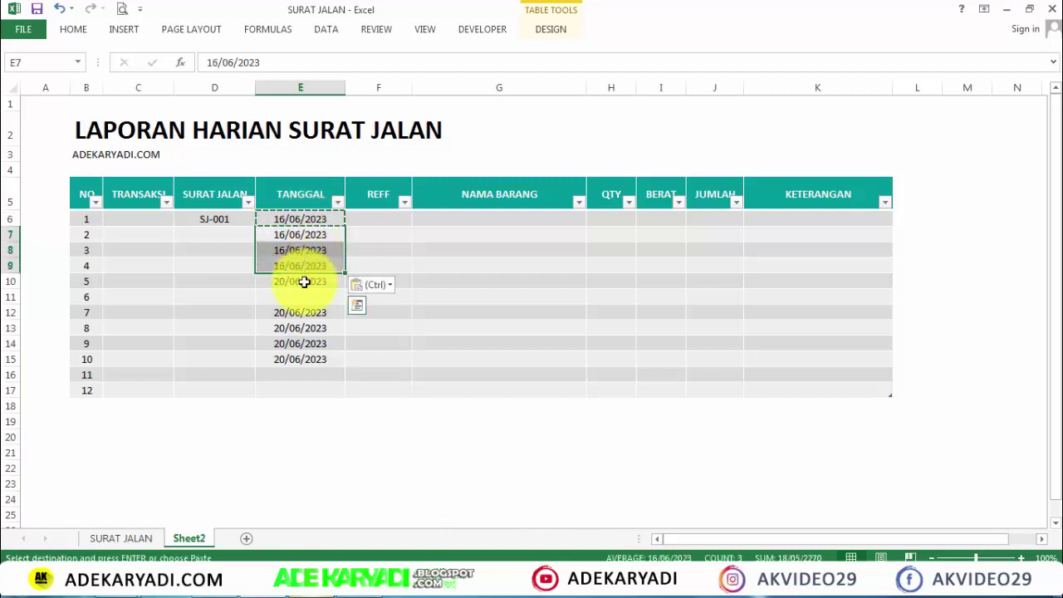
key("ctrl+z")
left_click(306, 251)
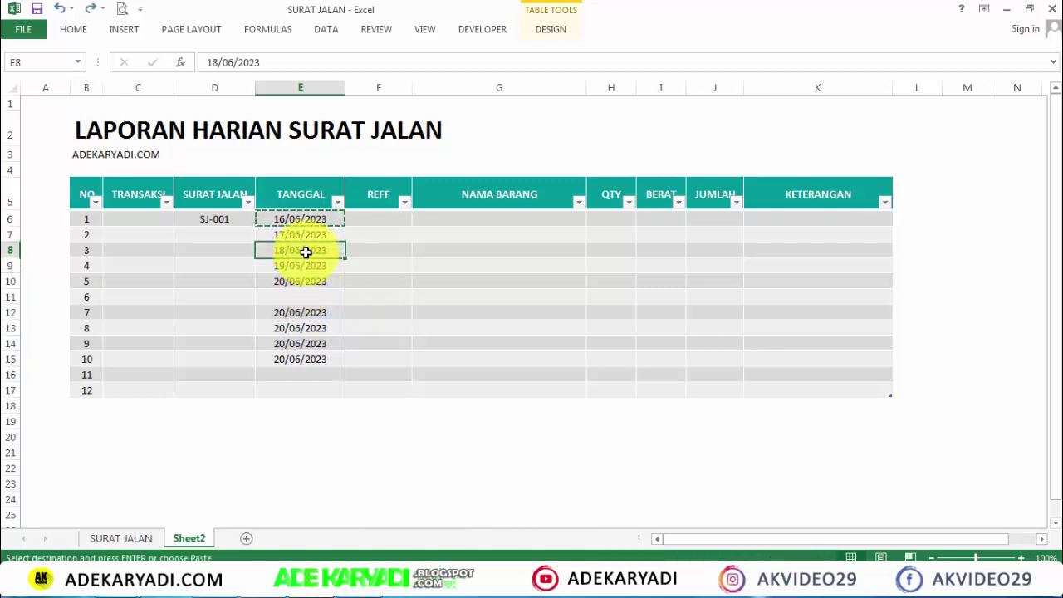
key("ctrl+c")
left_click_drag(304, 282, 304, 328)
key("ctrl+v")
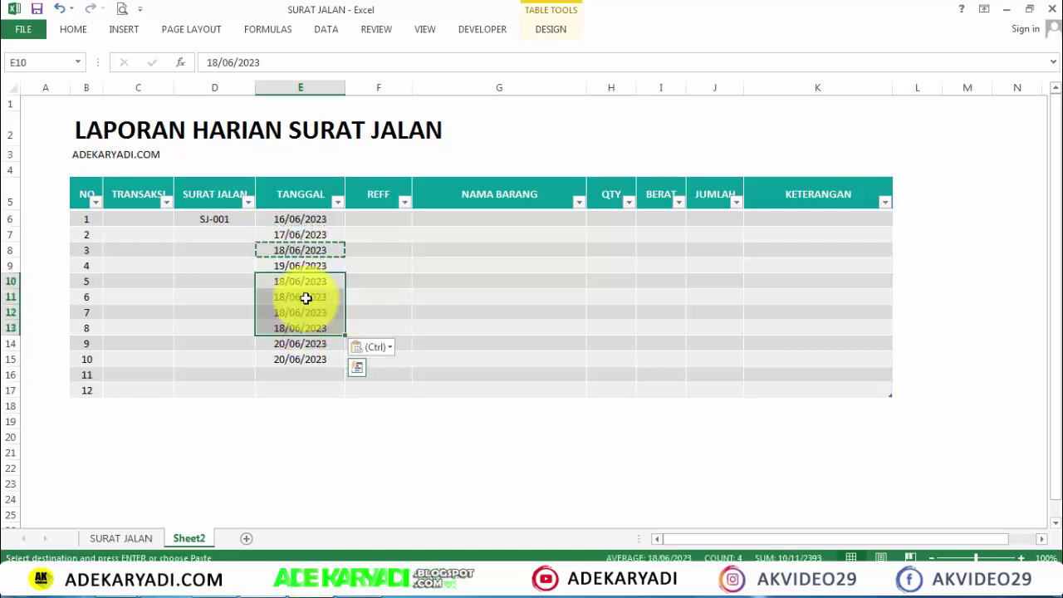
Copy 17/06/2023 into rows 3 and 4 and set row 8 to 19/06/2023
left_click(304, 235)
key("ctrl+c")
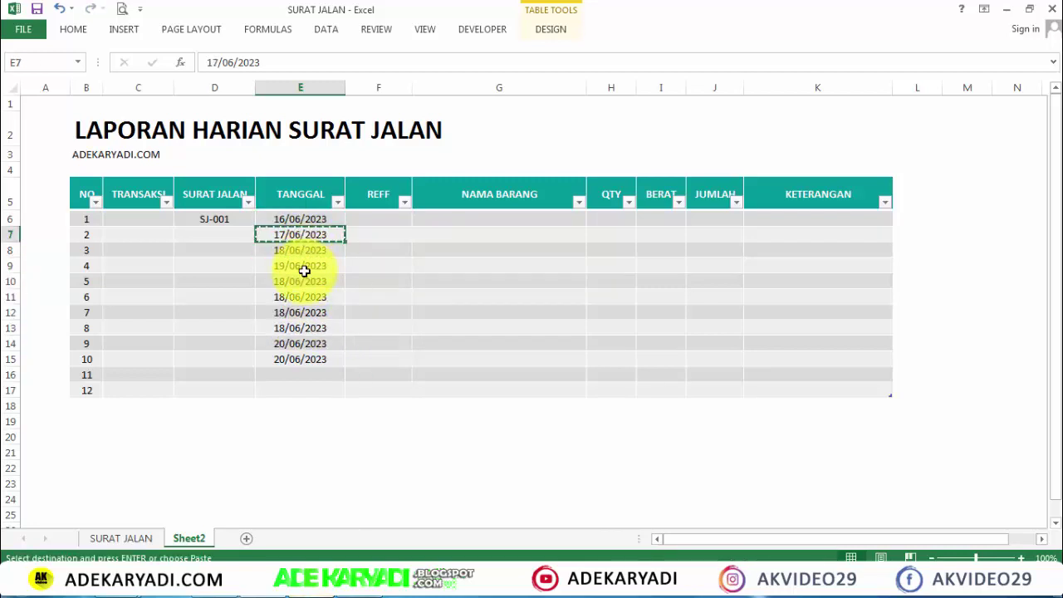
left_click(304, 266)
left_click(301, 255)
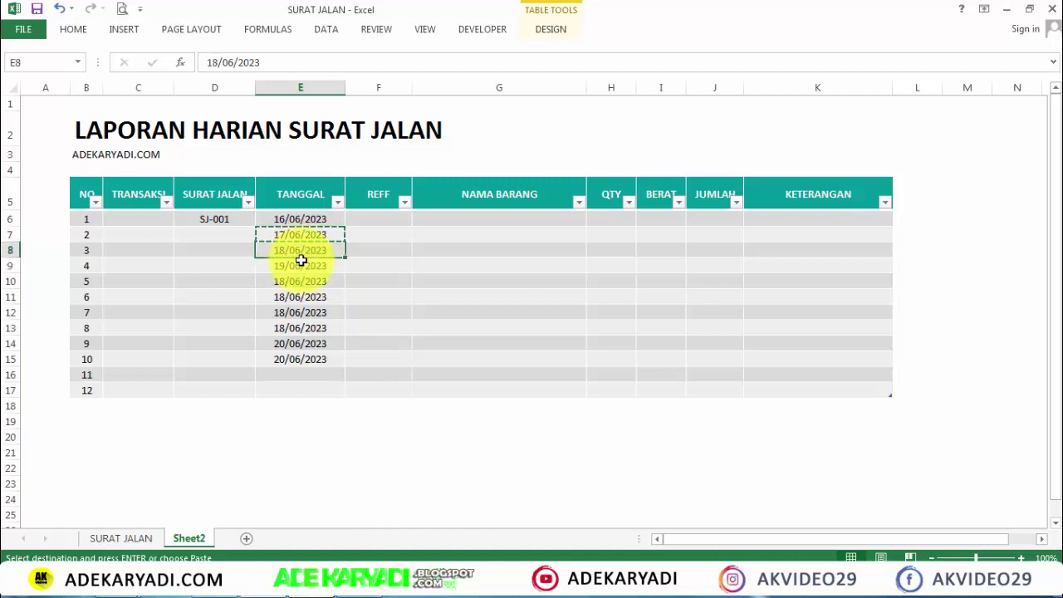
left_click_drag(301, 260, 301, 267)
key("ctrl+v")
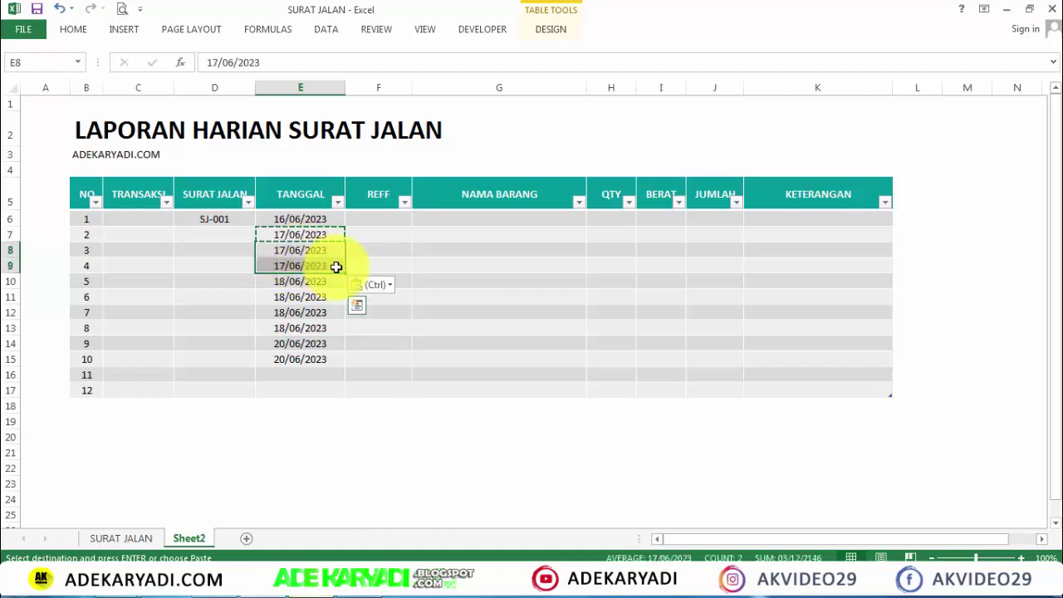
left_click(334, 328)
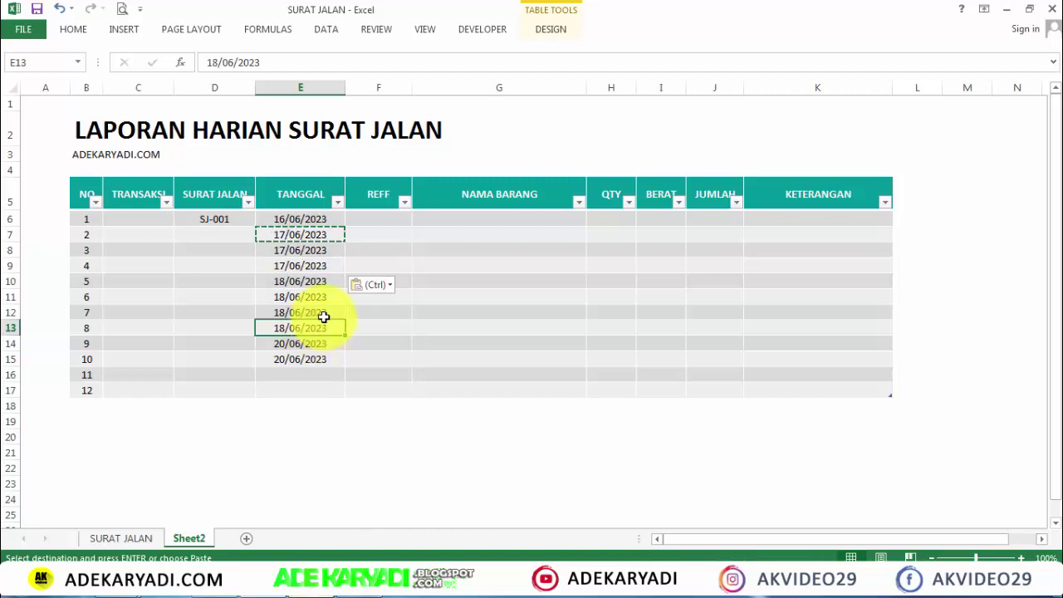
left_click(324, 315)
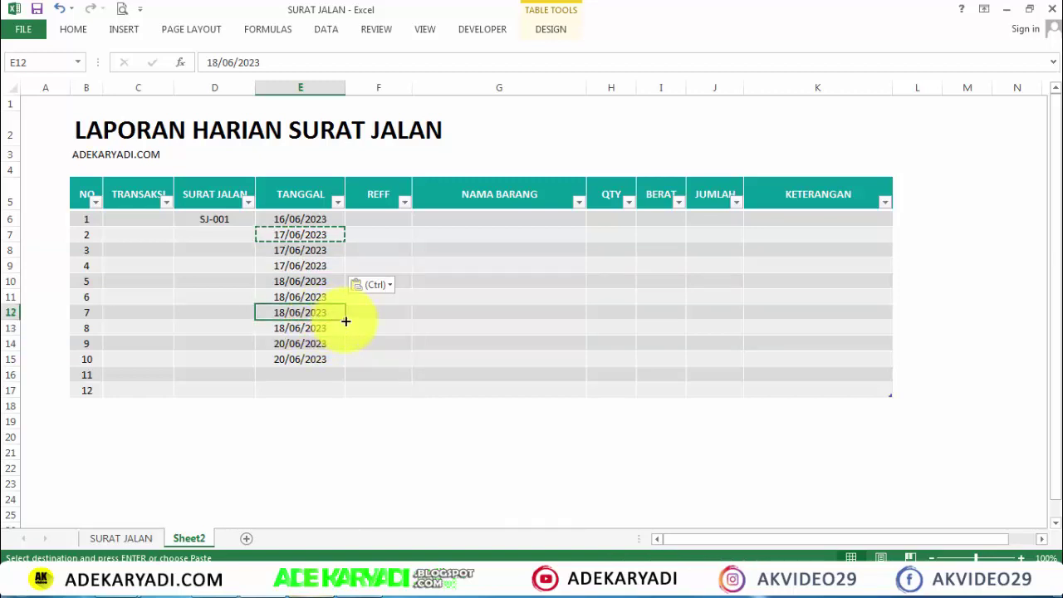
left_click_drag(345, 321, 344, 329)
key("Right")
key("Right")
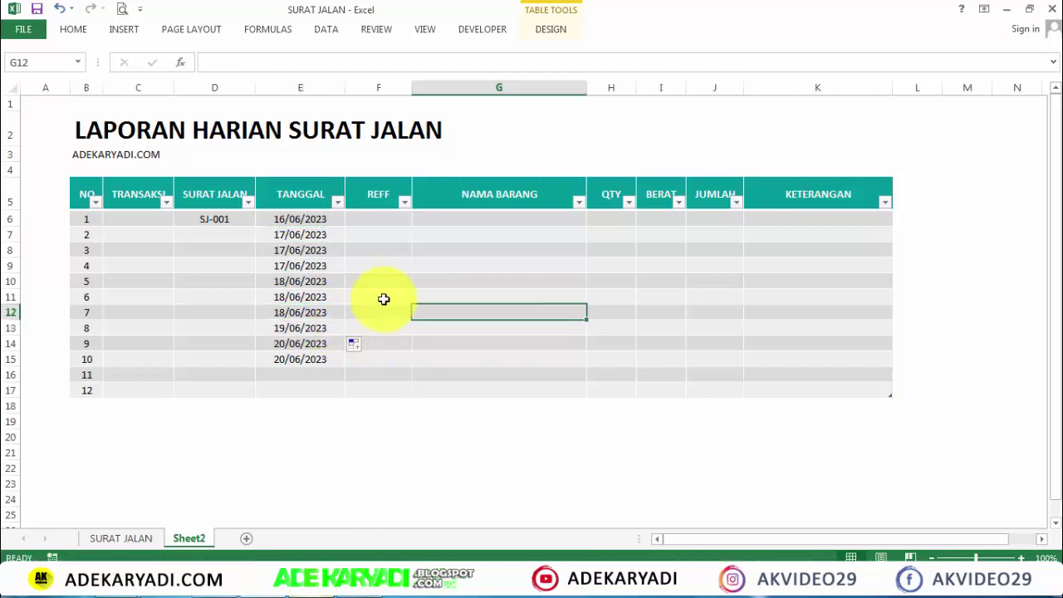
Extend SJ-001 to SJ-002 and SJ-003, copying each into its matching rows 2–7
left_click(236, 217)
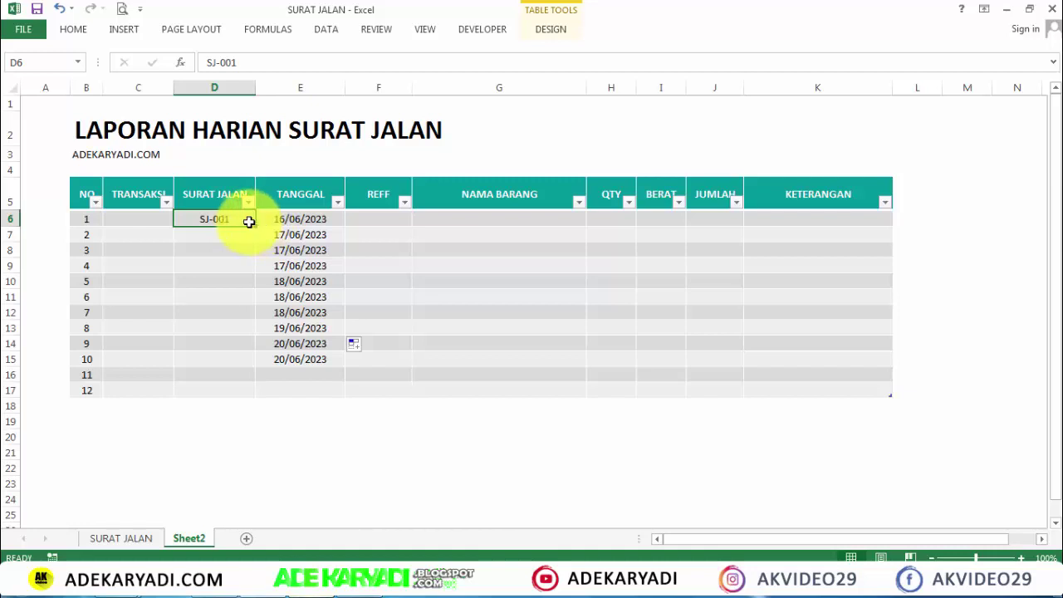
left_click_drag(256, 228, 239, 265)
key("ctrl+c")
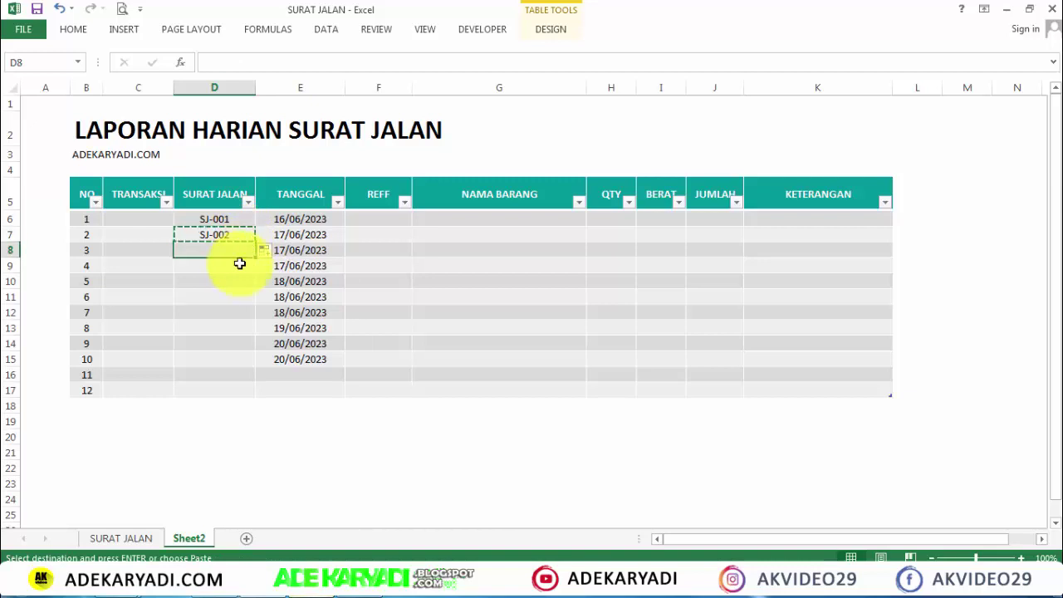
key("ctrl+v")
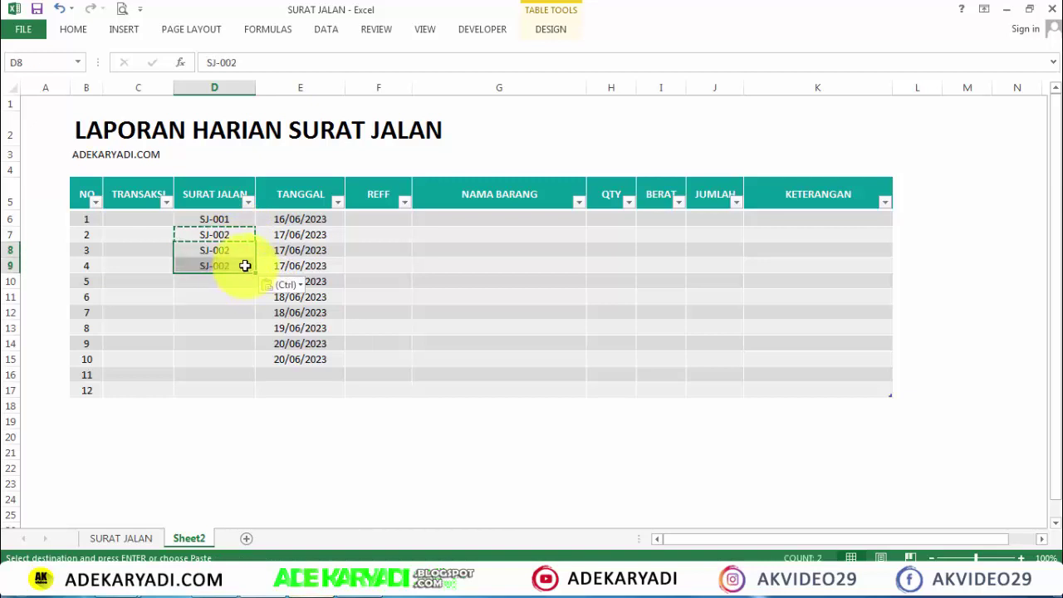
left_click(245, 266)
mouse_move(255, 275)
left_mouse_down()
mouse_move(242, 307)
mouse_move(250, 344)
left_mouse_up()
left_click(240, 283)
key("ctrl+c")
key("ctrl+v")
Add SJ-004 and SJ-005 for rows 8–10 and clear the copy marquee
left_click(249, 311)
left_click(247, 328)
key("ctrl+c")
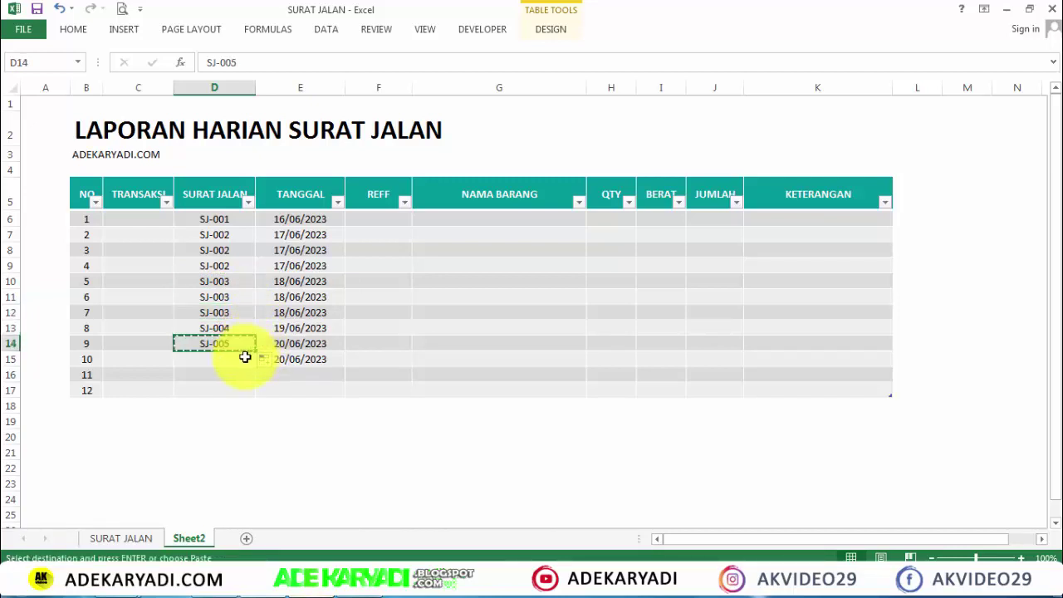
left_click(243, 357)
key("ctrl+v")
key("Escape")
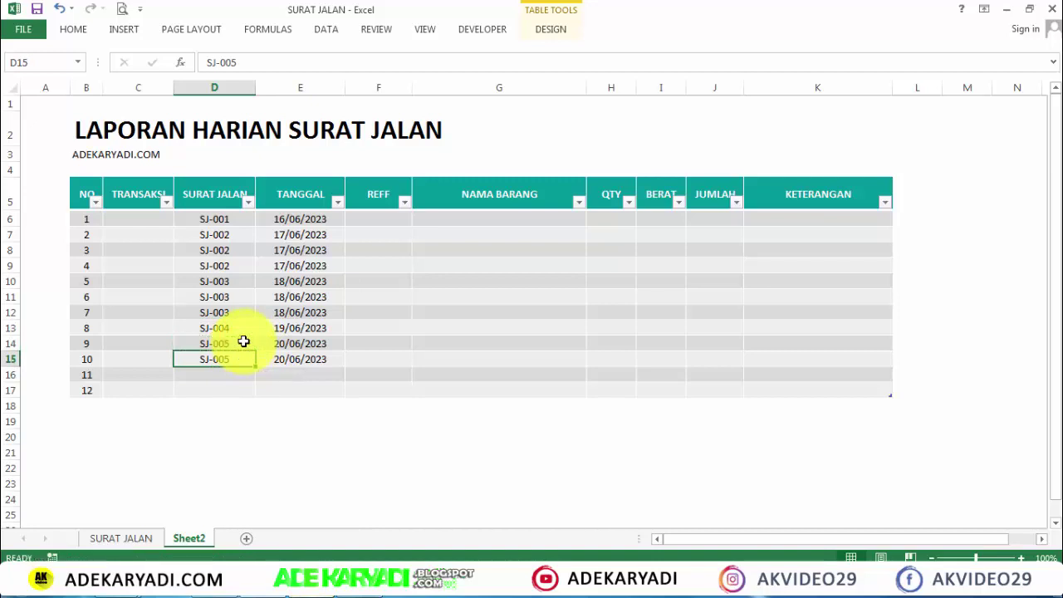
left_click(161, 248)
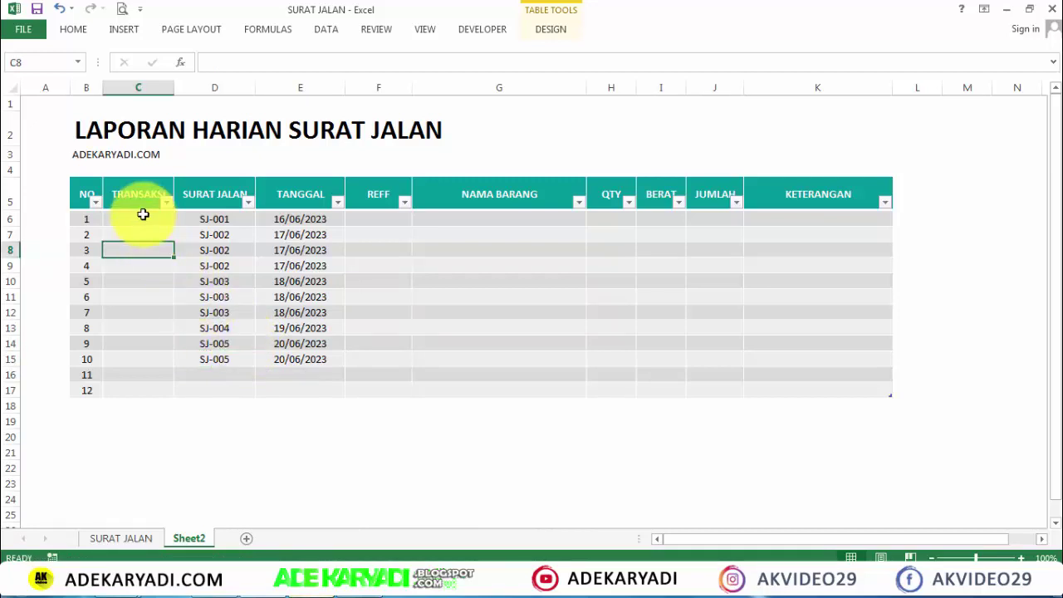
Start =COUNTIFS( in C6, then delete its [@[SURAT JALAN]] structured reference
left_click(141, 217)
type("=")
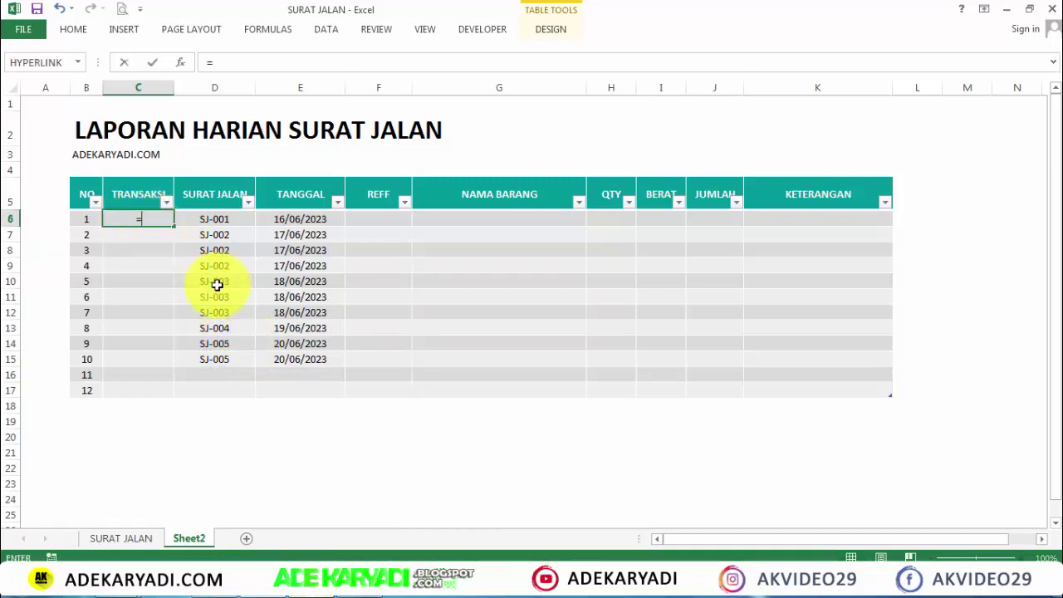
type("COU")
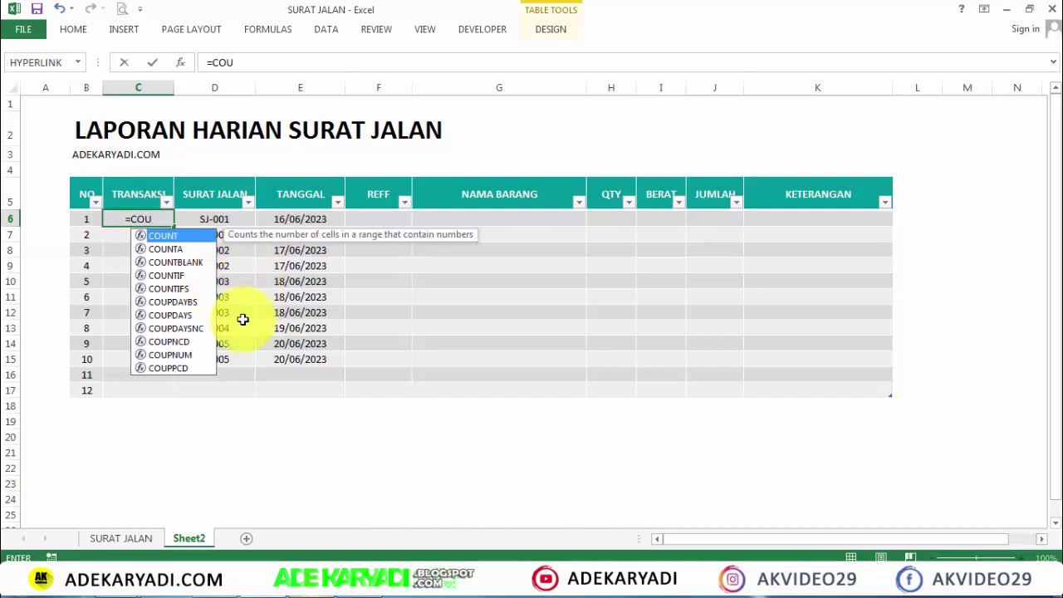
double_click(187, 288)
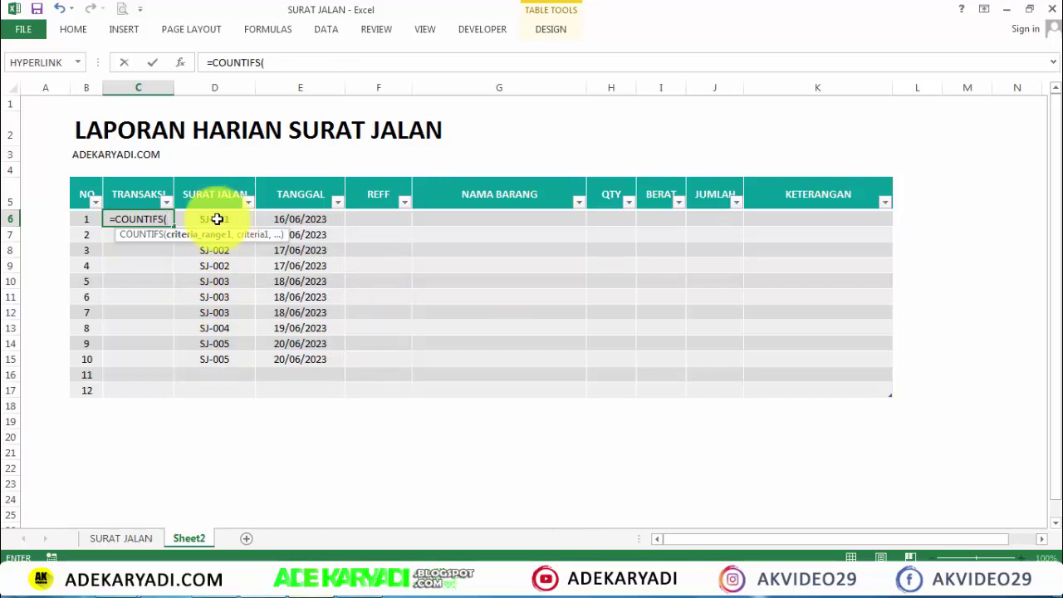
left_click(216, 218)
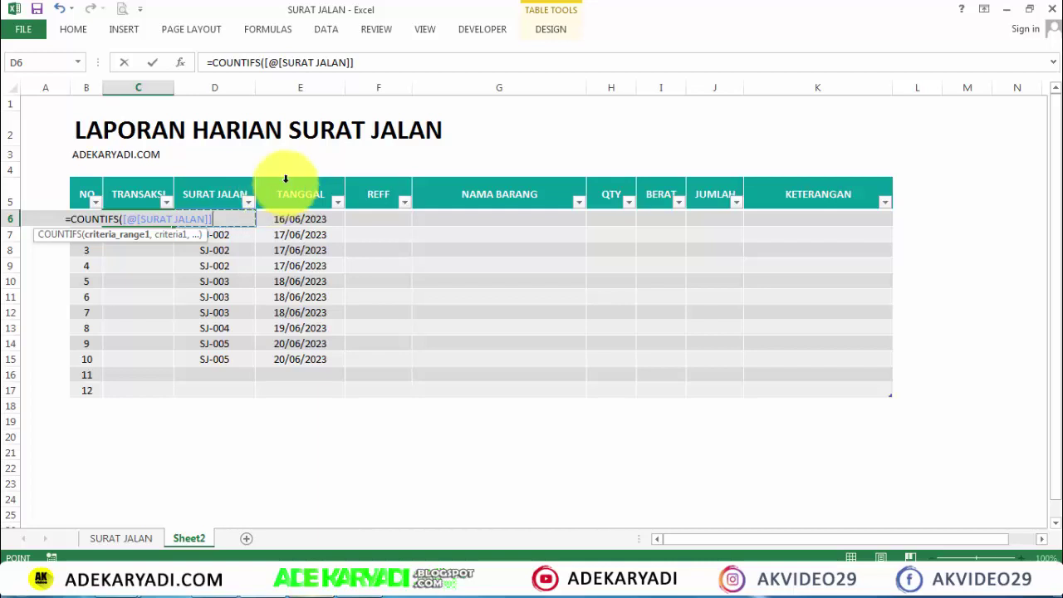
key("BackSpace")
key("BackSpace")
key("BackSpace")
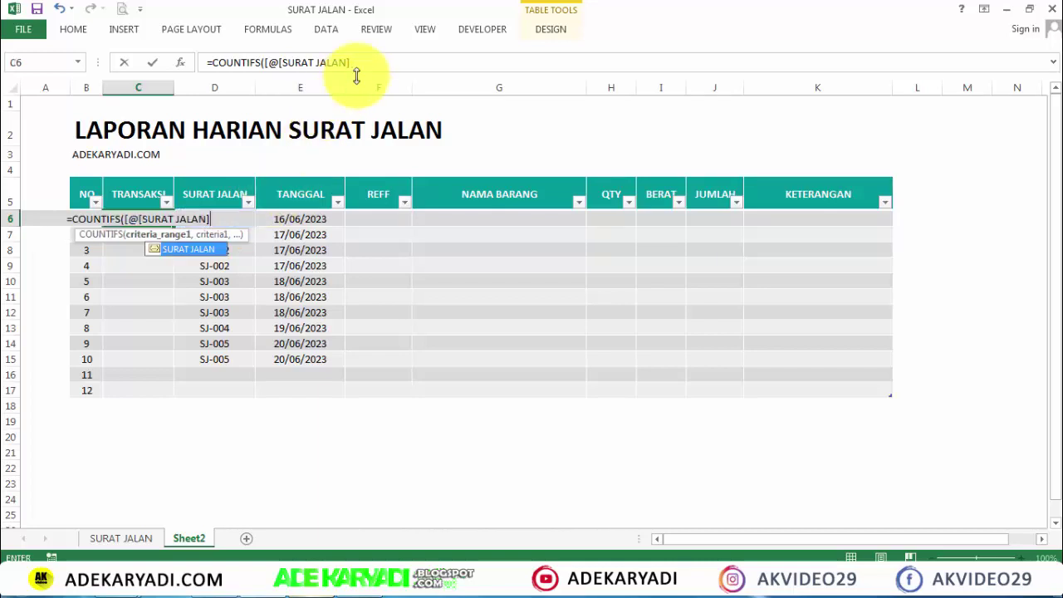
key("BackSpace")
key("BackSpace")
key("BackSpace")
key("BackSpace")
key("BackSpace")
key("BackSpace")
key("BackSpace")
key("BackSpace")
key("BackSpace")
key("BackSpace")
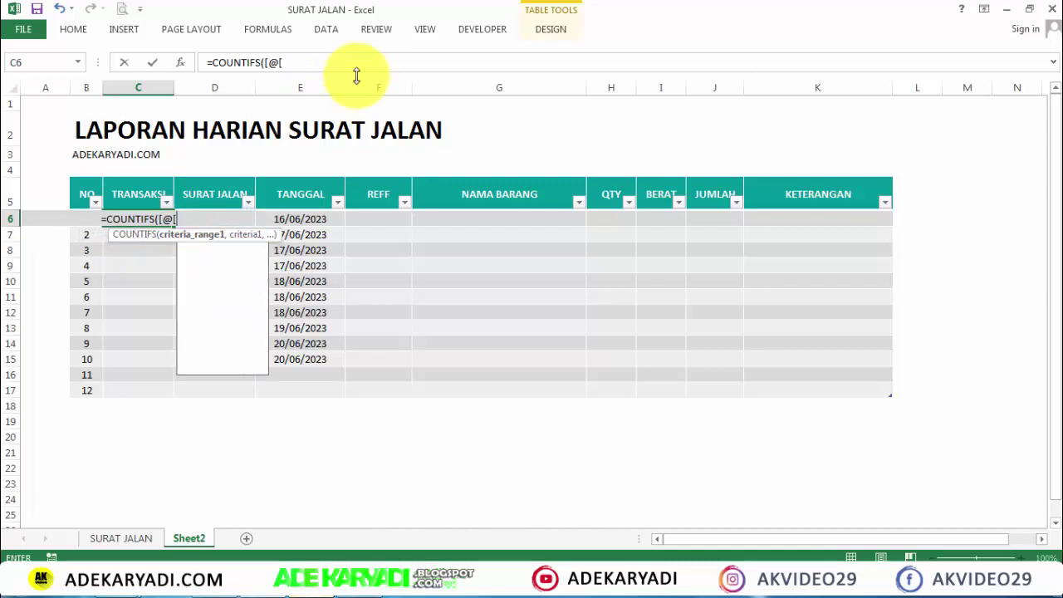
key("BackSpace")
key("BackSpace")
key("BackSpace")
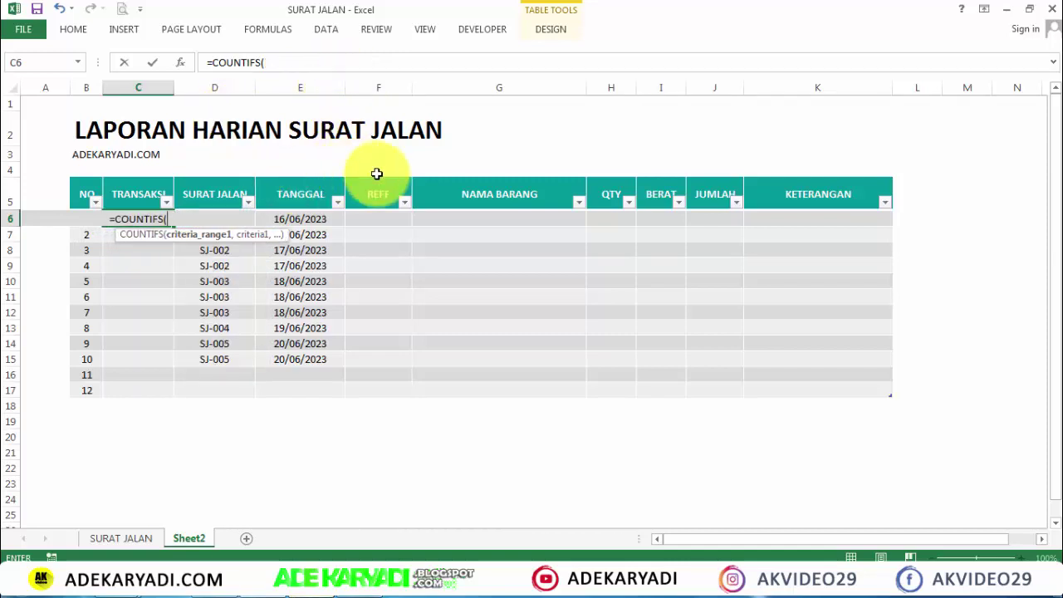
Finish C6 as =COUNTIFS($D$6:D6,D6) so it returns 1 for SJ-001
type("D")
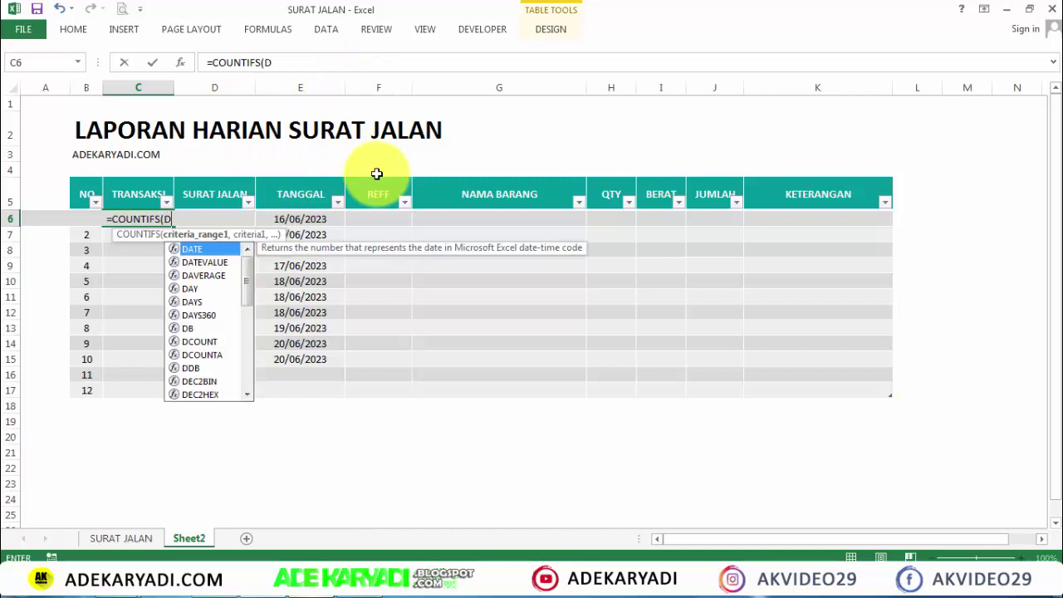
type("6")
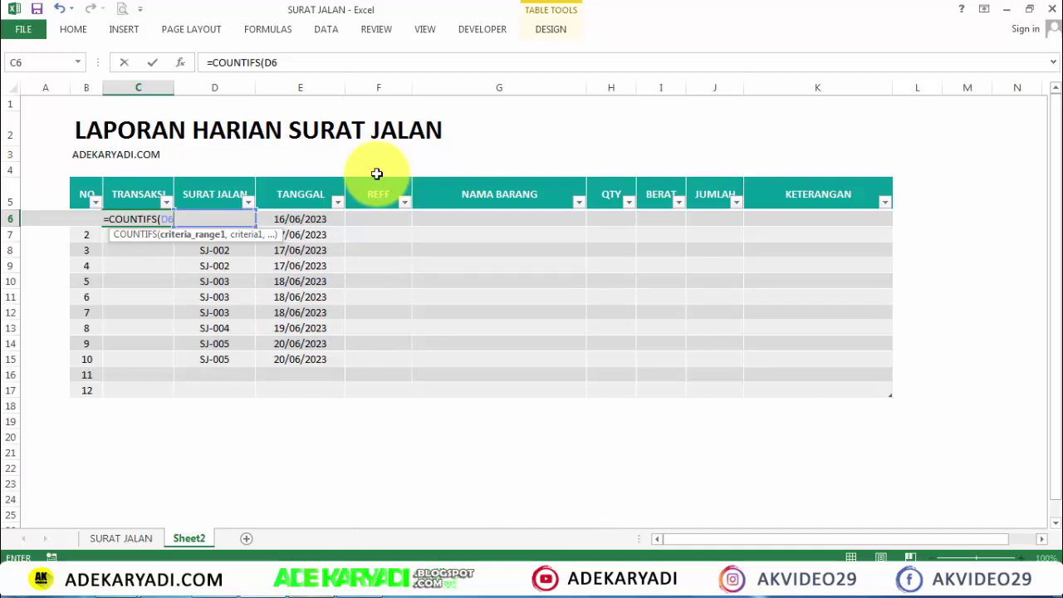
type(":")
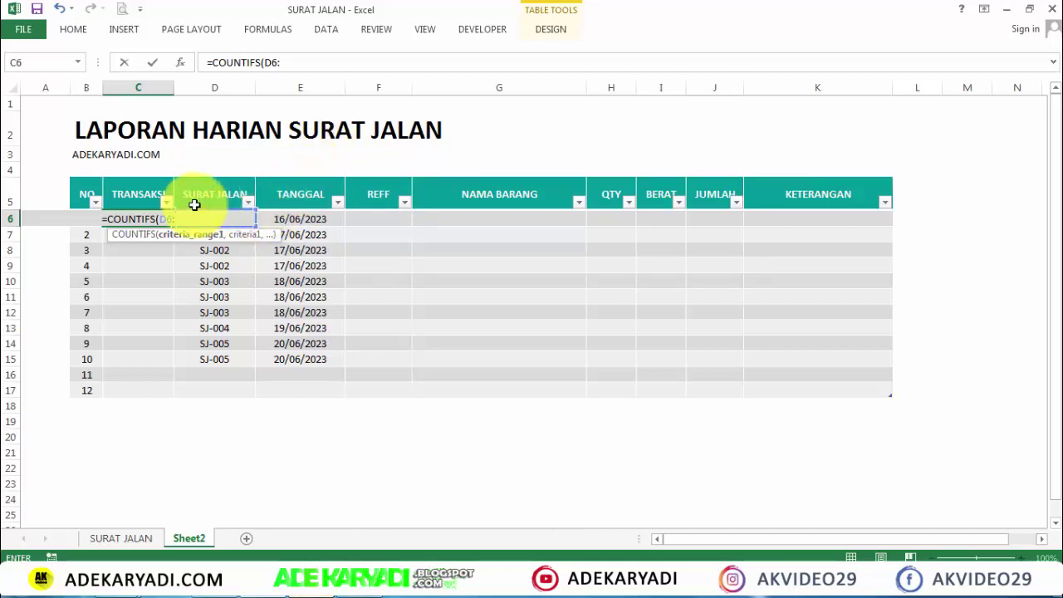
type("D")
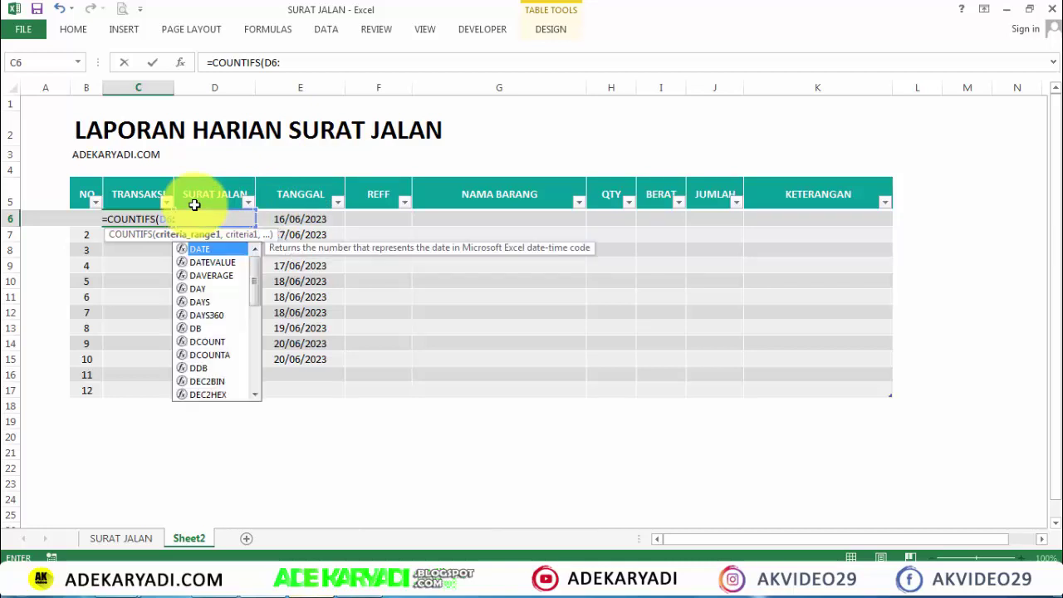
type("6")
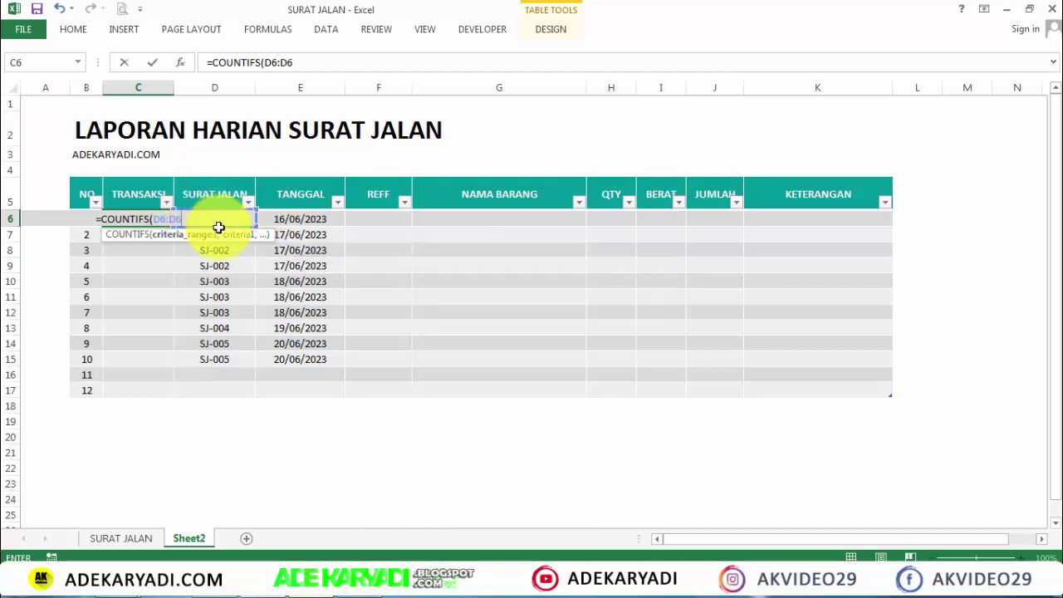
type(",D")
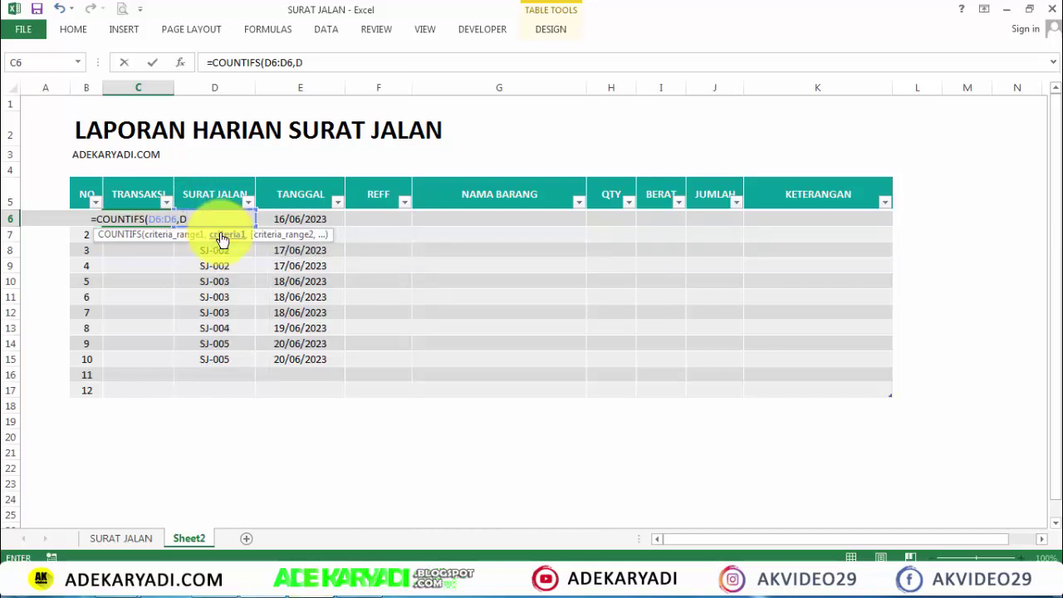
type("6")
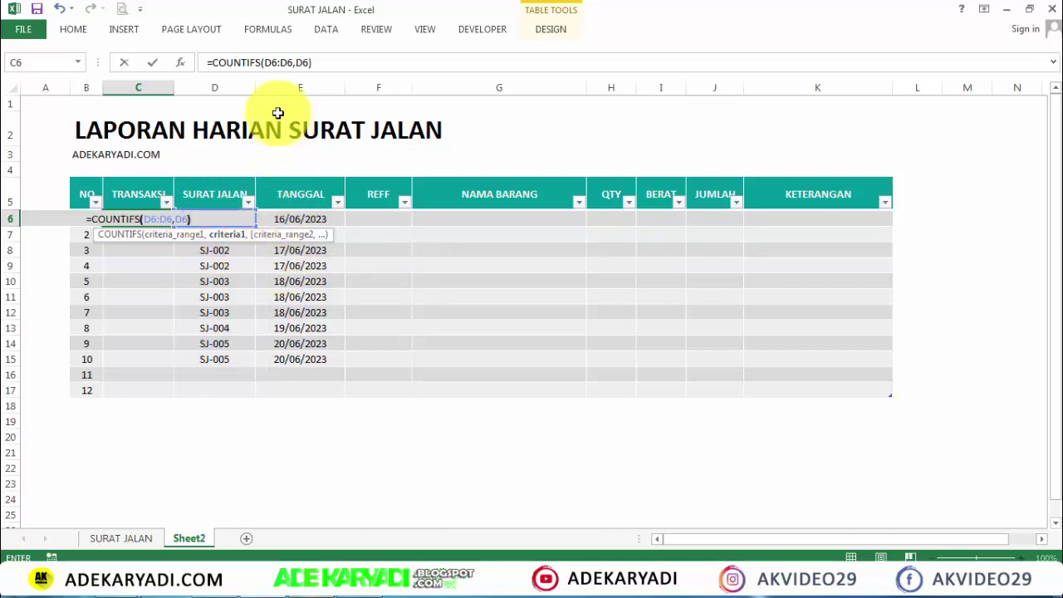
type(")")
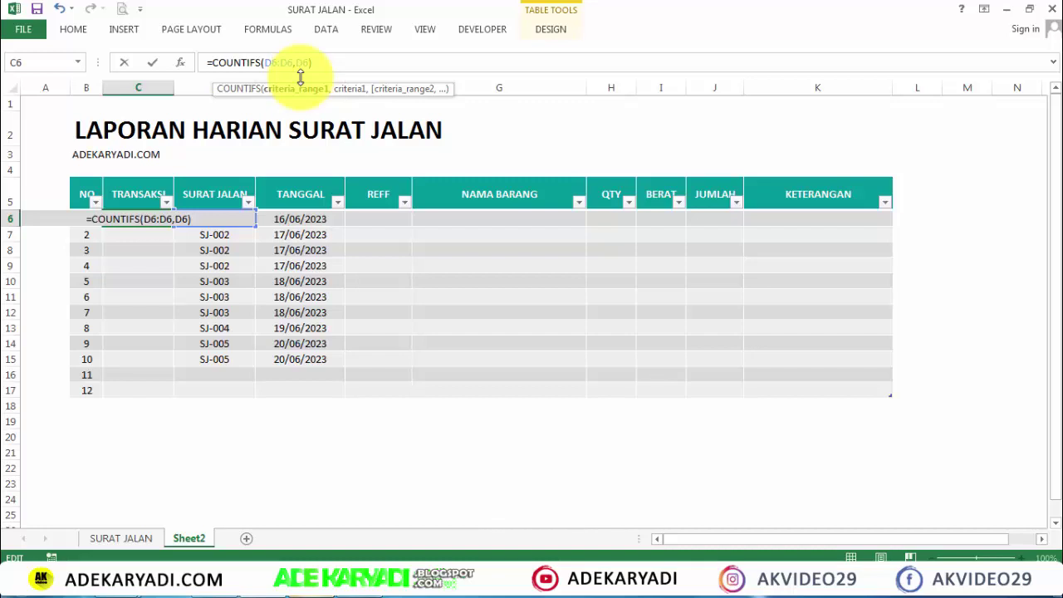
key("F4")
key("Return")
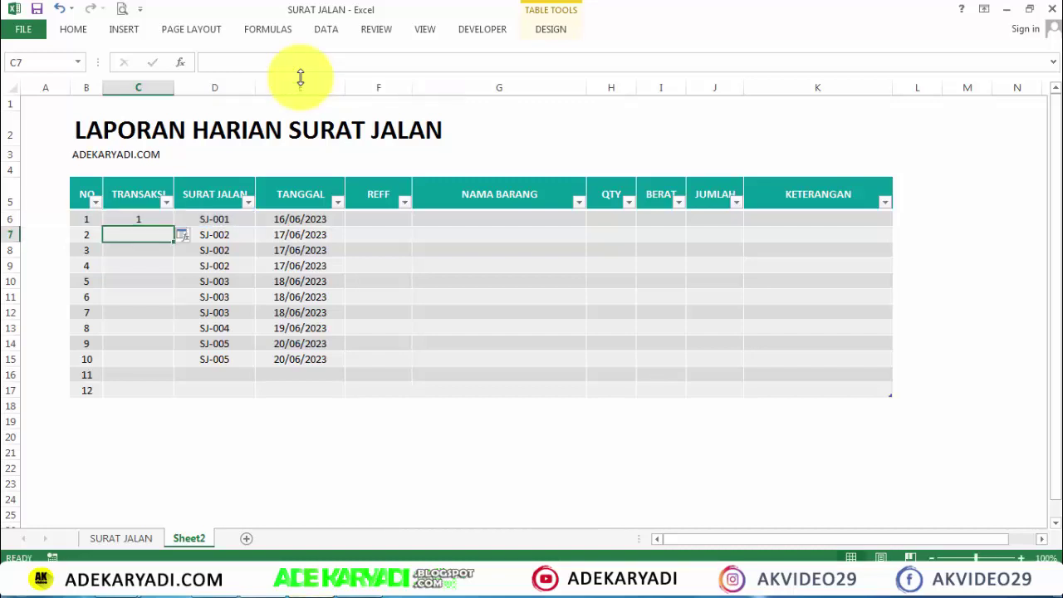
Edit C6 to =D6&"-"&COUNTIFS($D$6:D6,D6), giving SJ-001-1
left_click(132, 219)
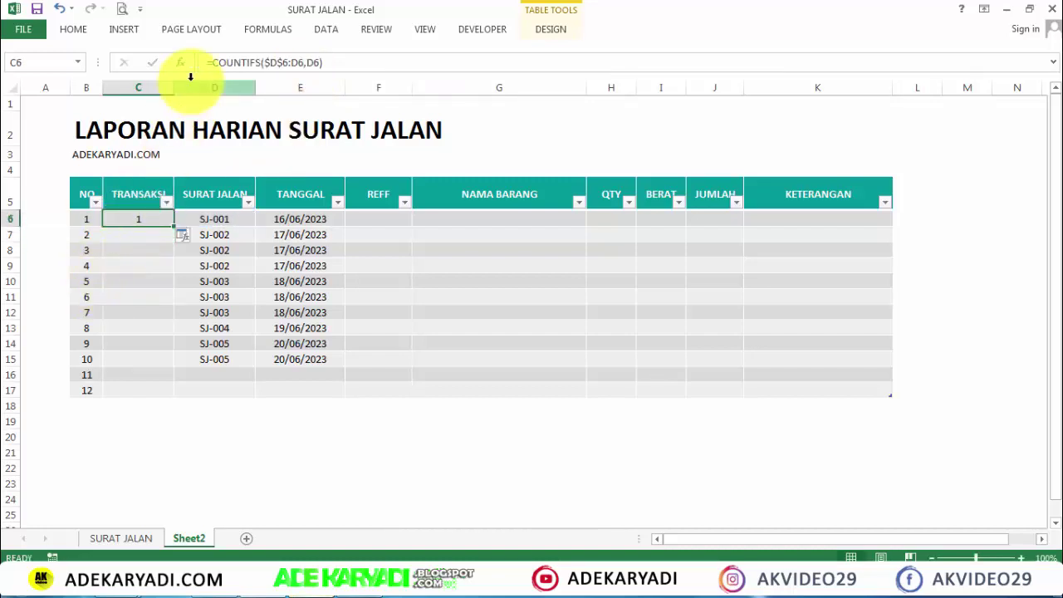
left_click(214, 63)
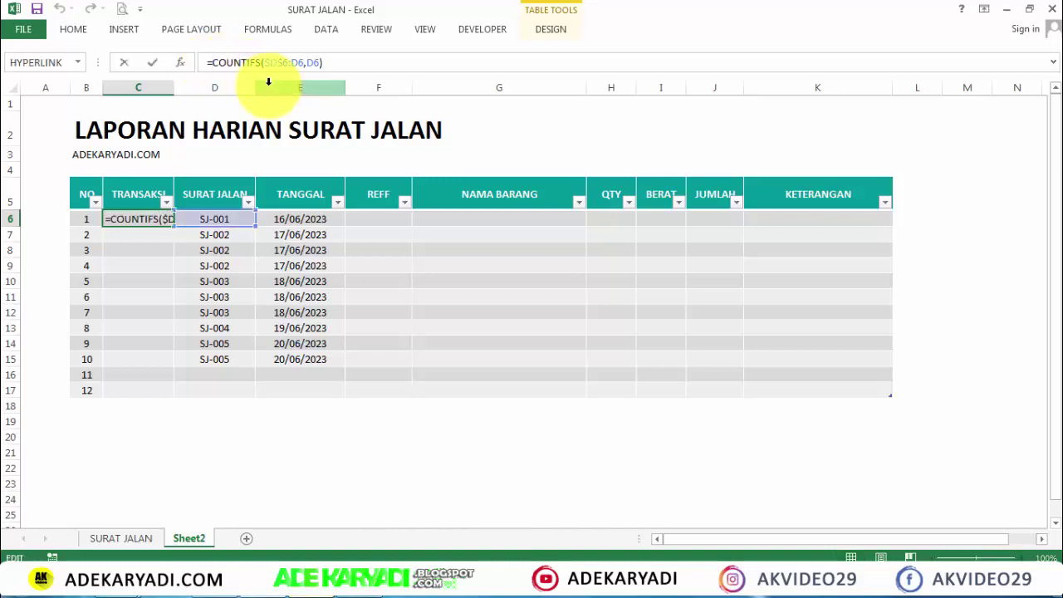
type("D6")
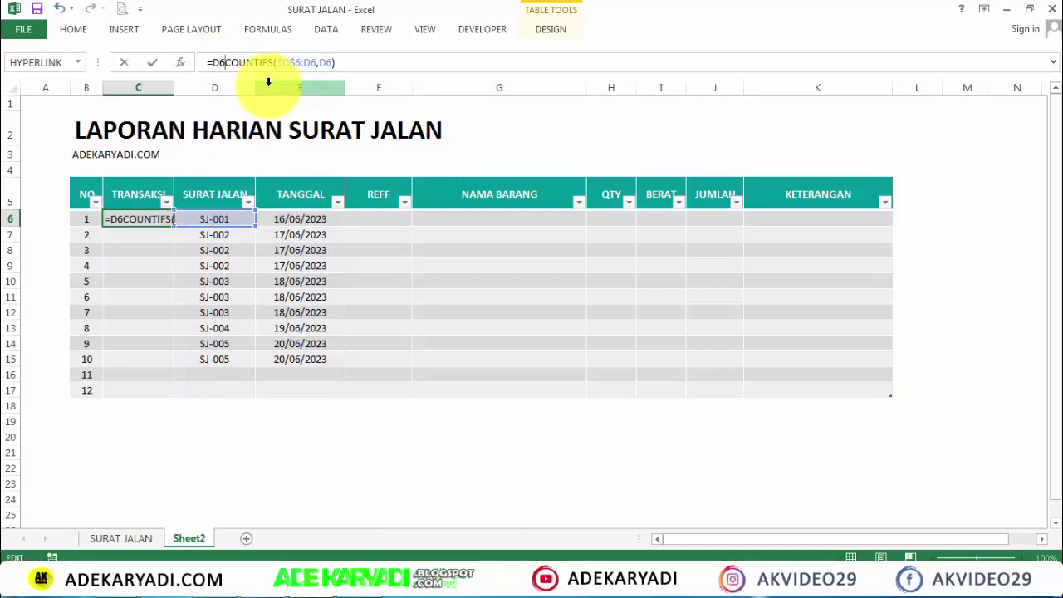
type("&")
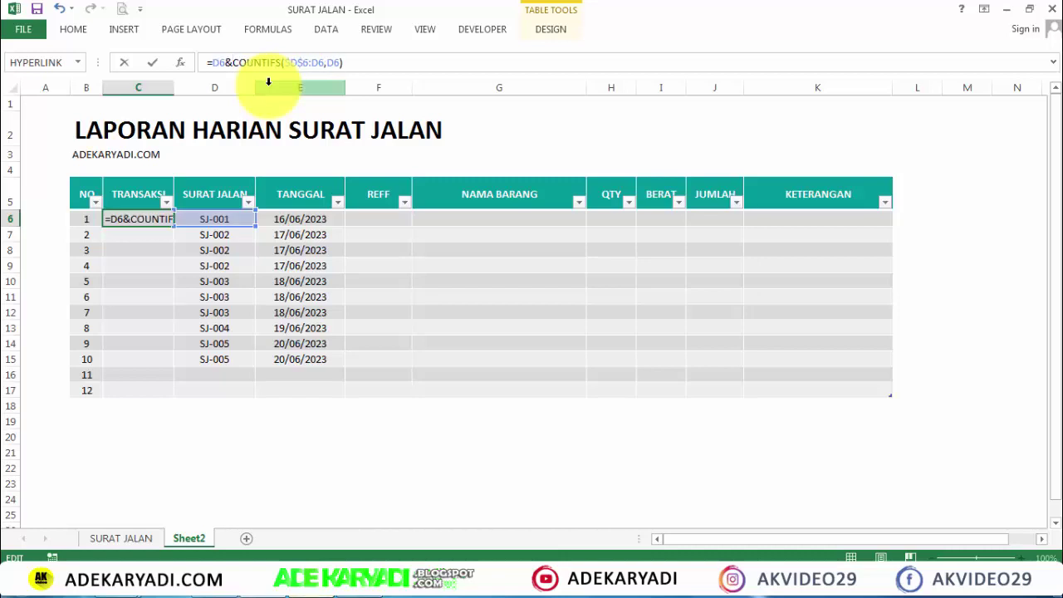
key("Return")
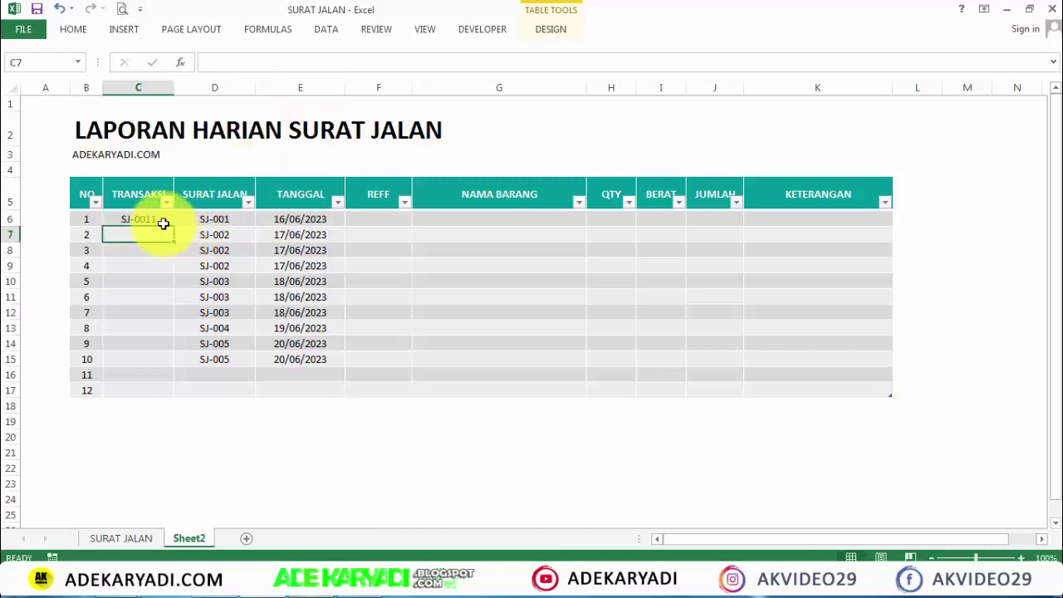
left_click(159, 222)
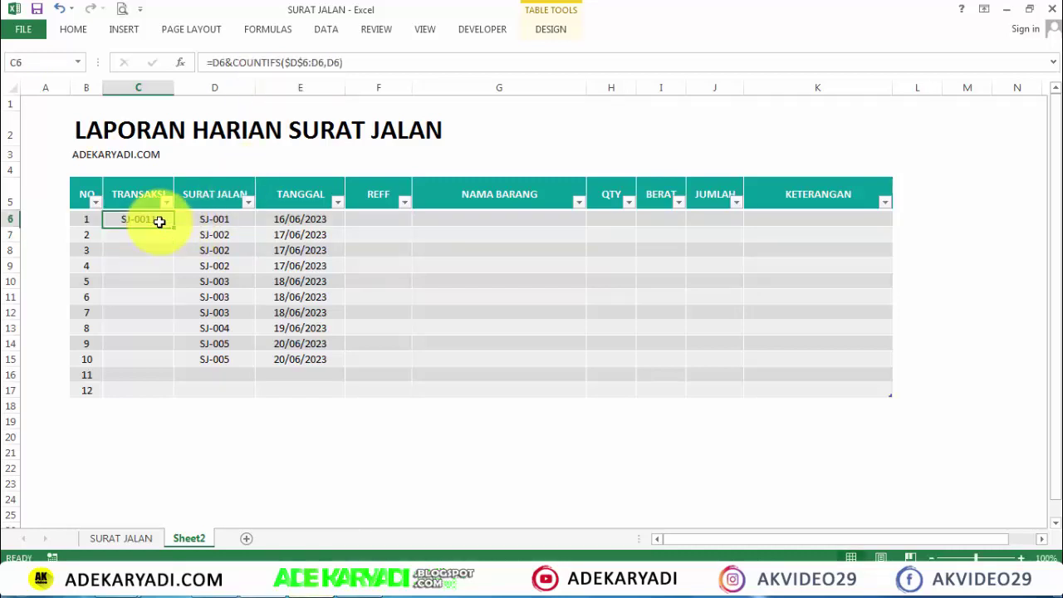
left_click(230, 64)
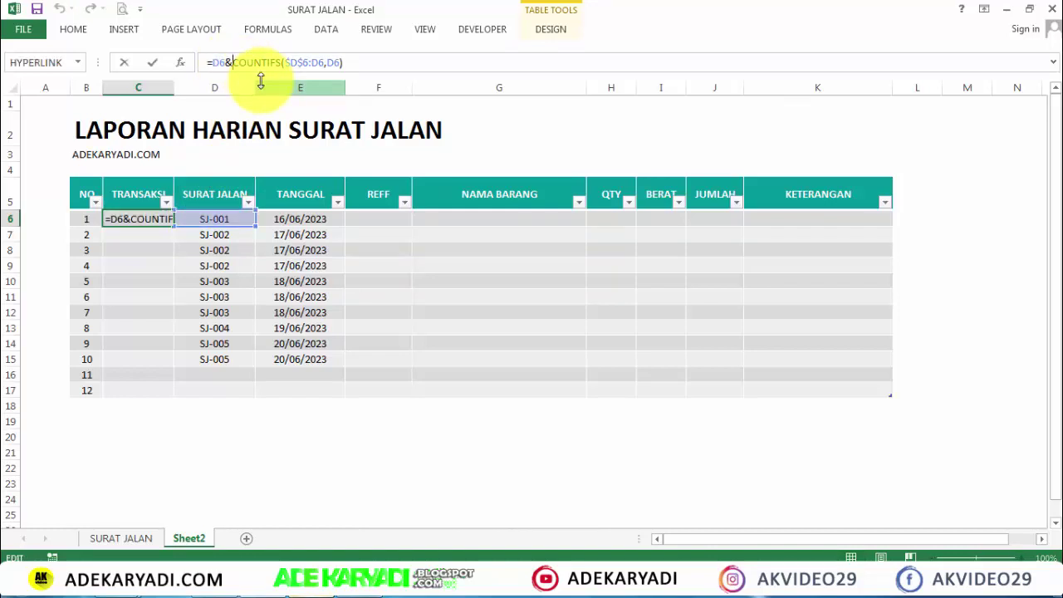
type("\"-")
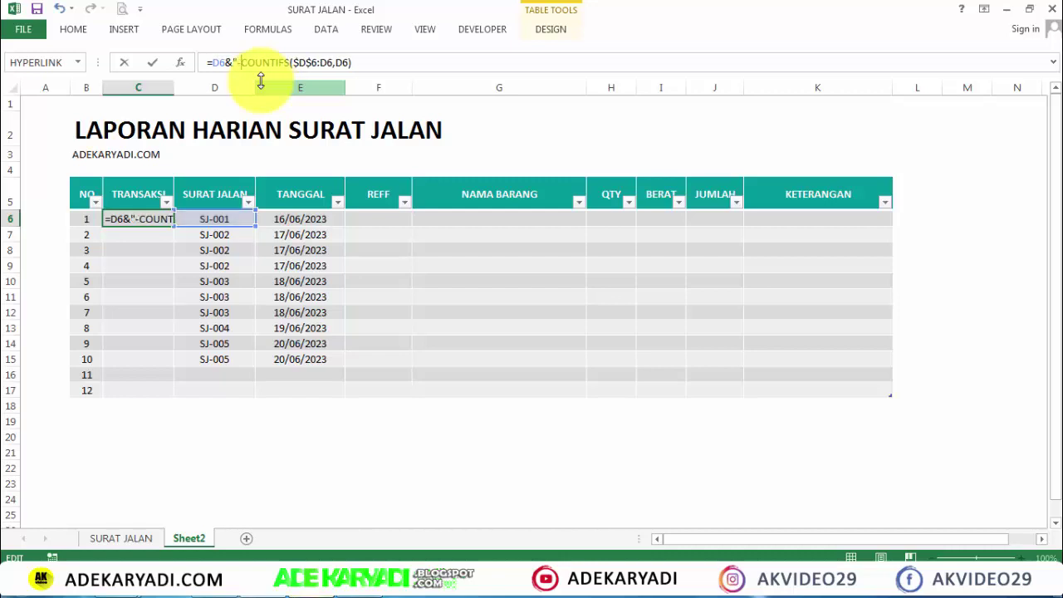
type("\"&")
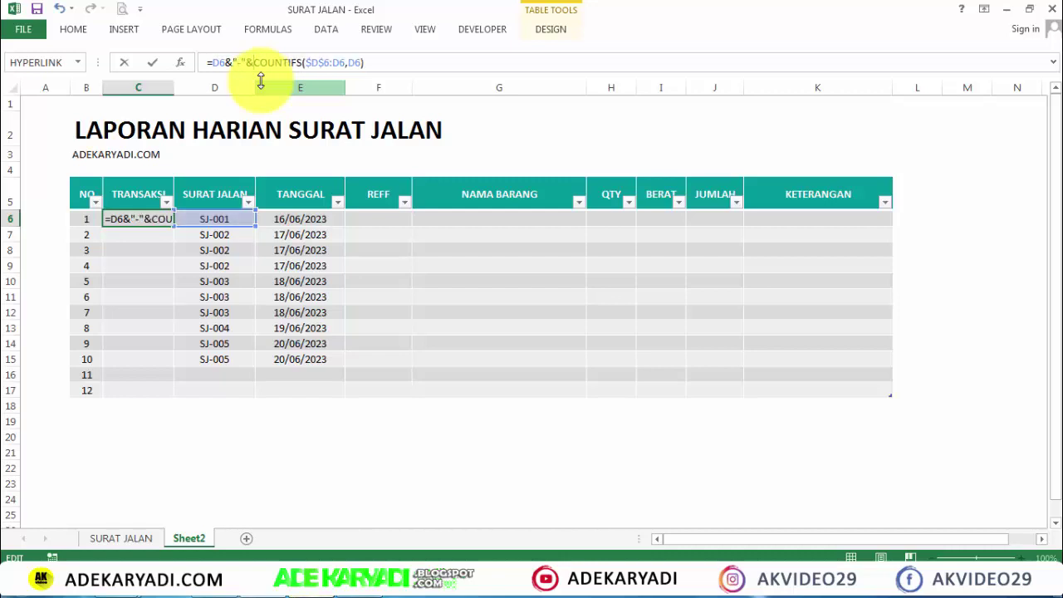
key("Return")
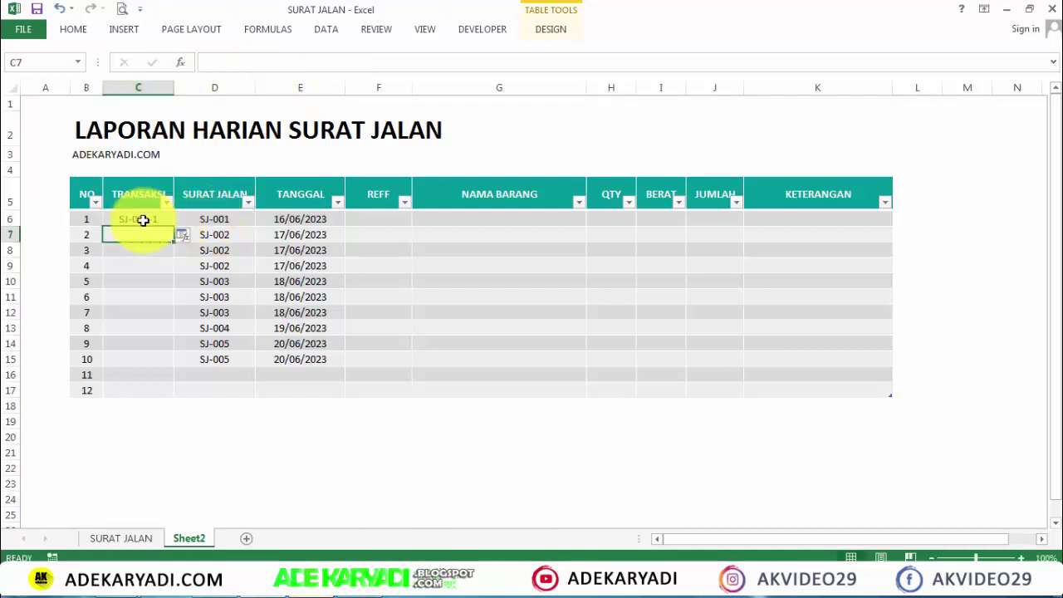
Fill the TRANSAKSI formula from C6 down to C15, showing SJ-001-1 through SJ-005-2
left_click(143, 219)
mouse_move(173, 226)
left_mouse_down()
mouse_move(160, 385)
mouse_move(156, 370)
left_mouse_up()
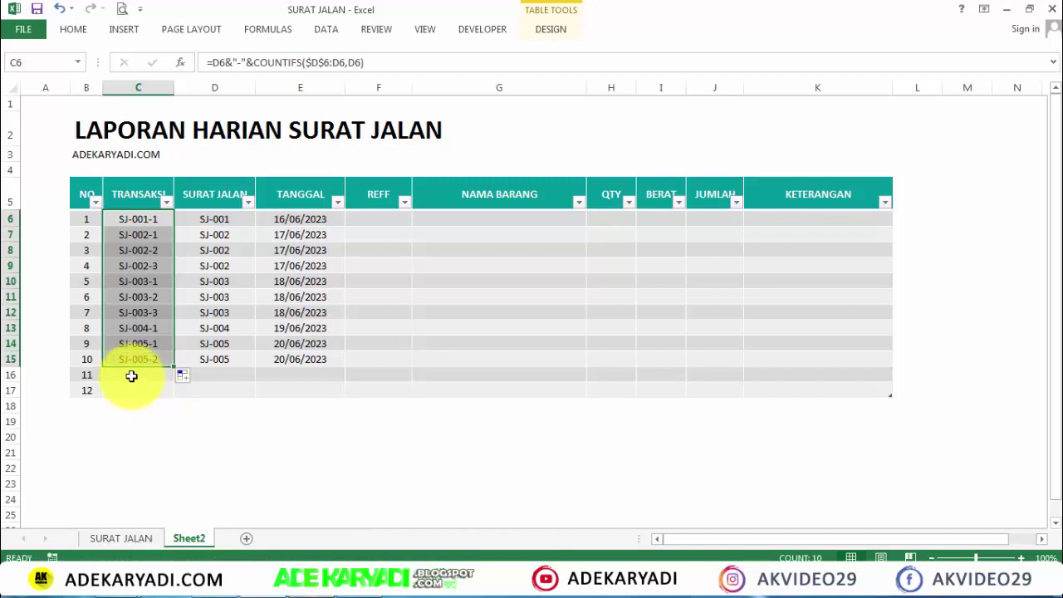
left_click(131, 375)
left_click(442, 451)
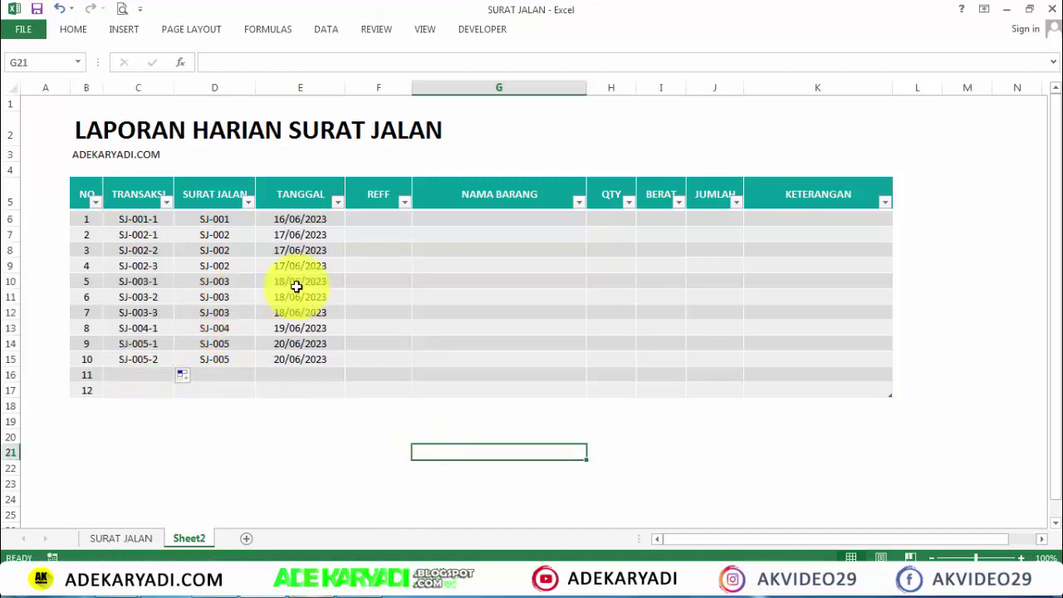
Widen the REFF column and extend PO-001 to PO-002, copying it into F8:F9
left_click(396, 246)
left_click(394, 218)
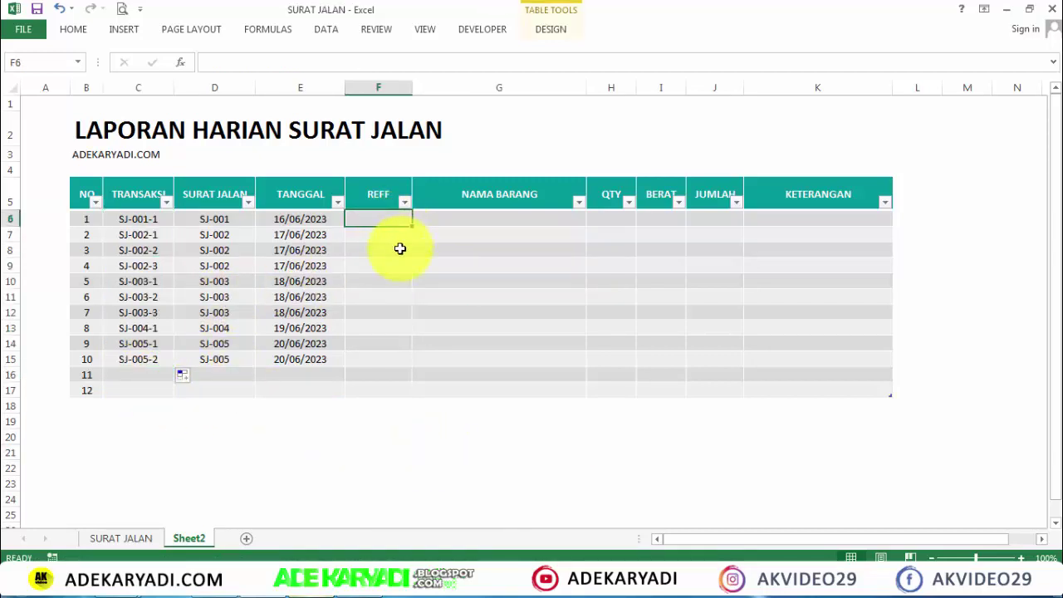
left_click_drag(412, 88, 423, 95)
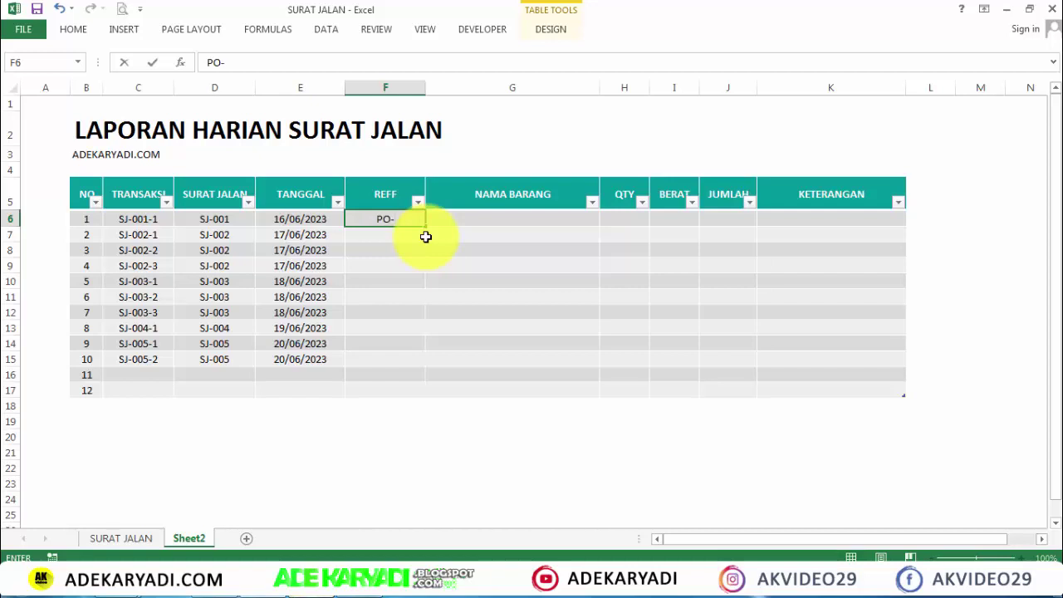
type("001")
left_click(423, 236)
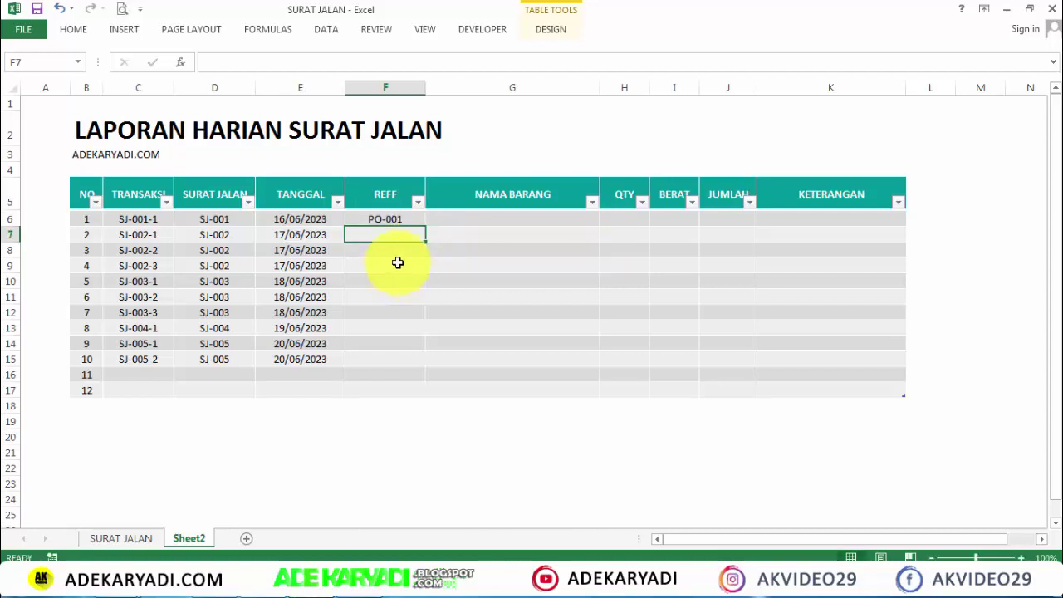
left_click(406, 221)
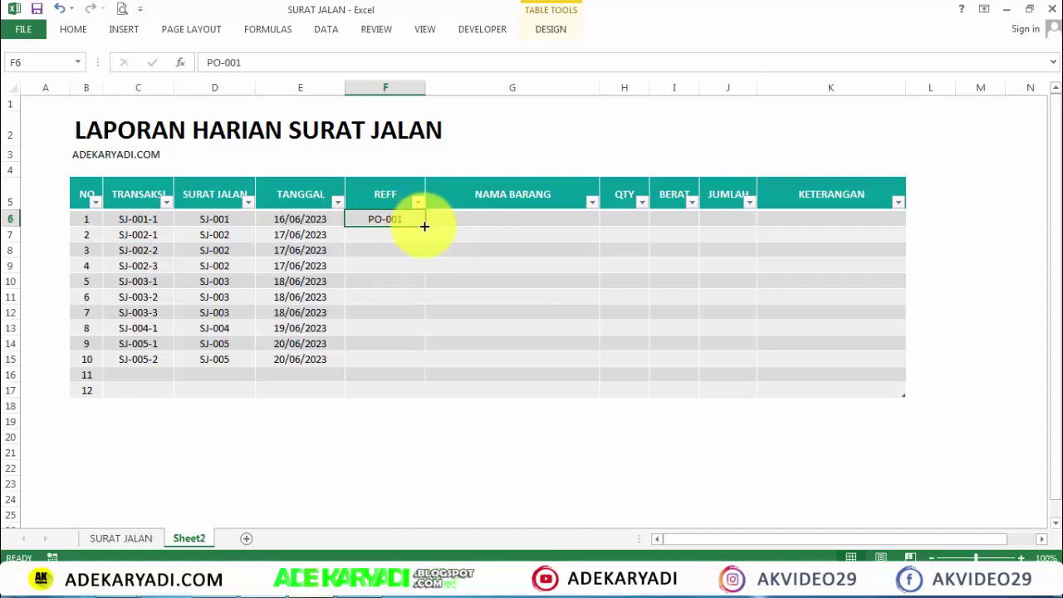
left_click_drag(425, 227, 407, 270)
left_click(415, 237)
key("ctrl+c")
key("ctrl+v")
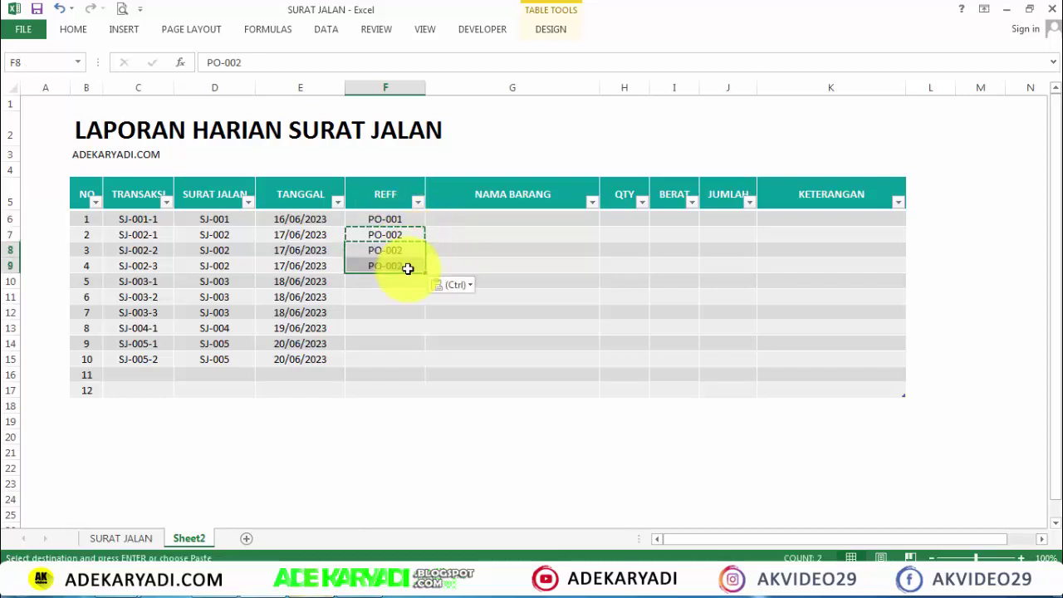
Extend the series to PO-003 in F10 and paste it into F11:F12
left_click(421, 268)
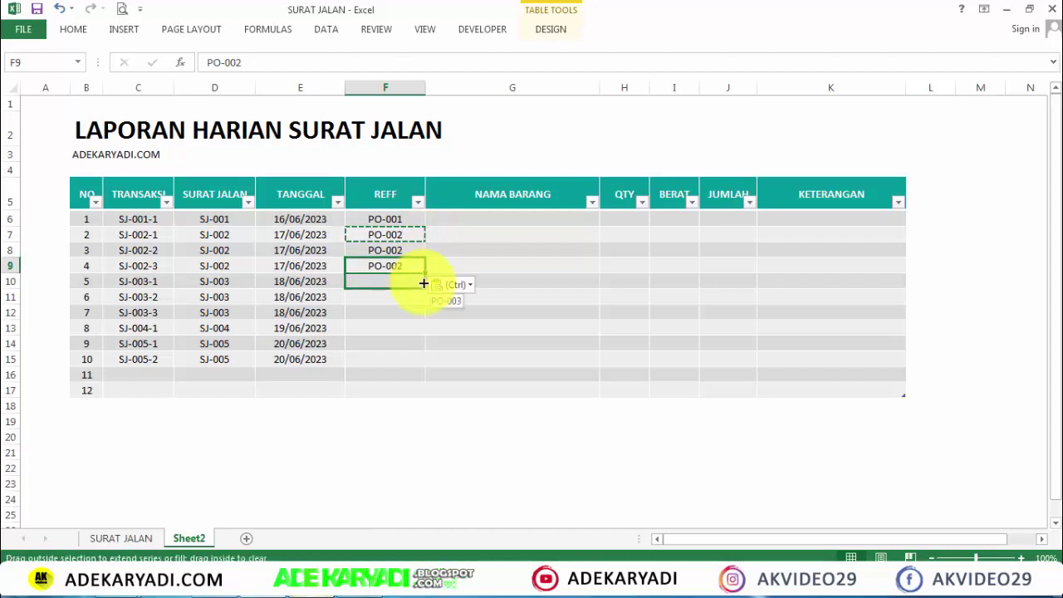
left_click(415, 280)
left_click_drag(408, 298, 402, 320)
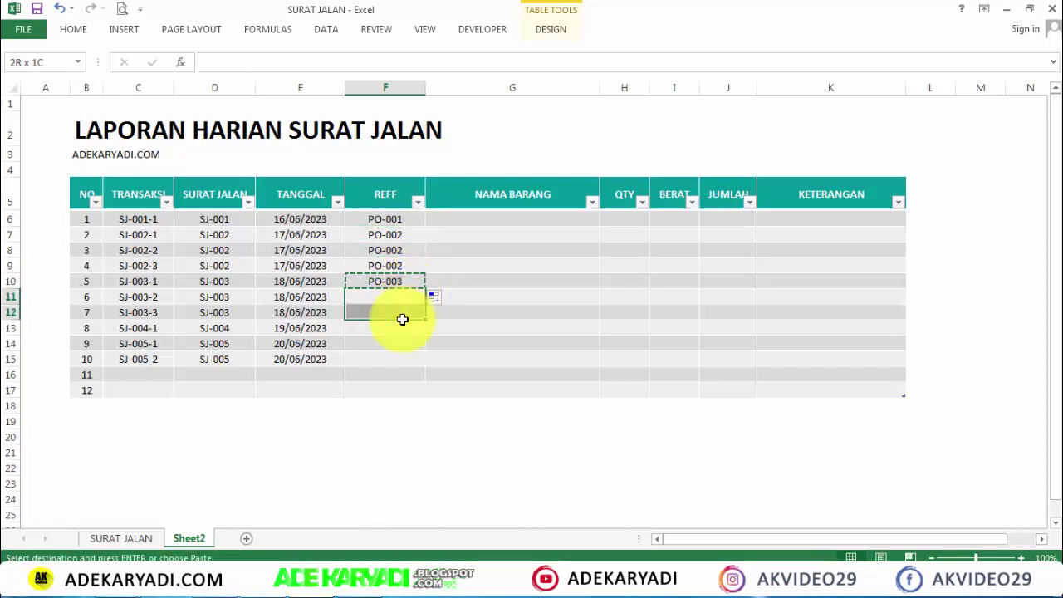
key("ctrl+v")
Extend to PO-004 and PO-005 in F13:F14, then paste PO-005 into F15
left_click(405, 328)
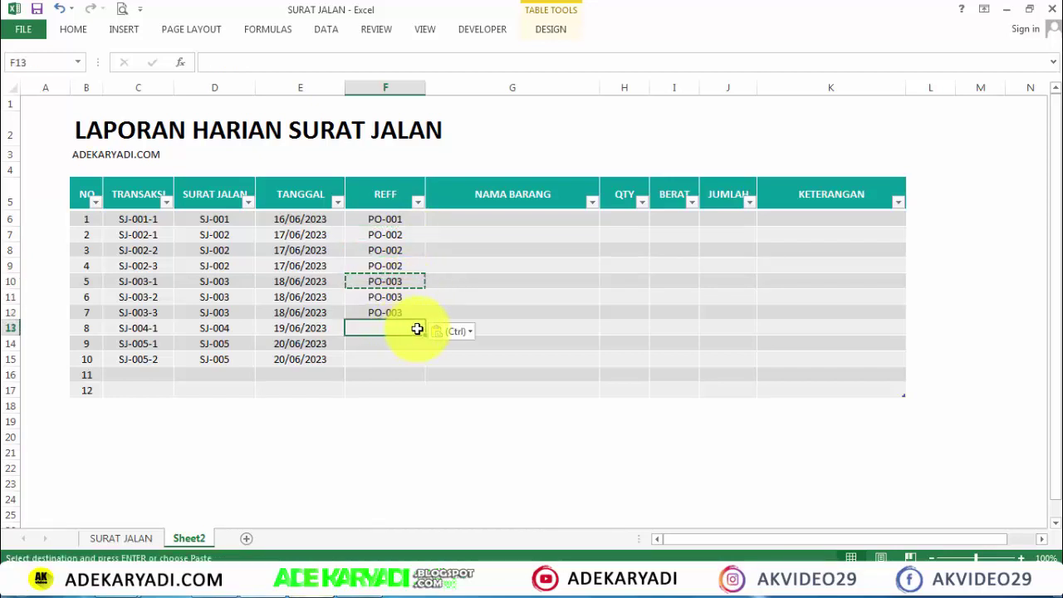
left_click(407, 311)
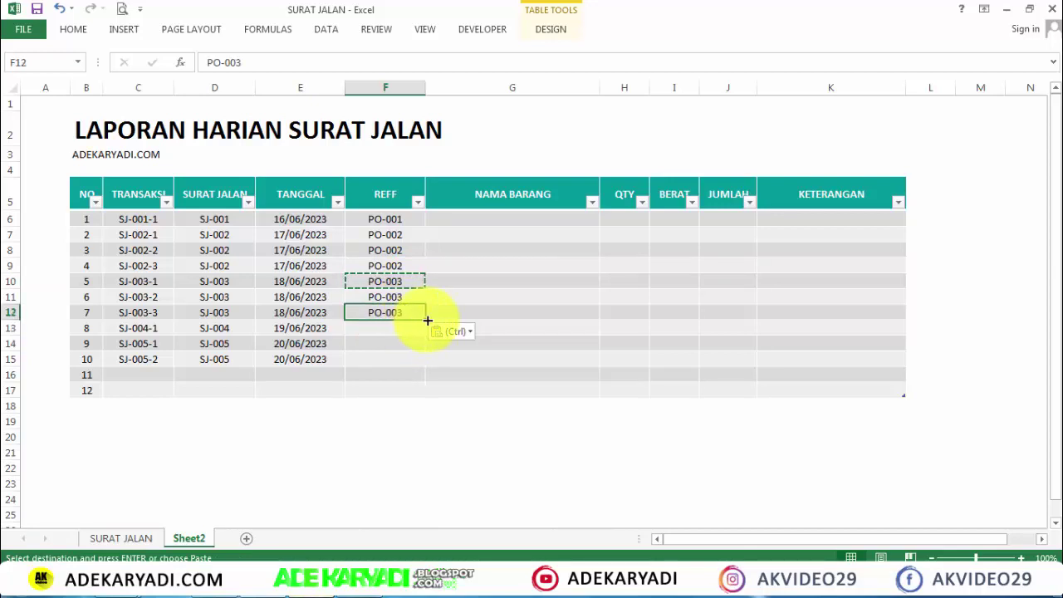
left_click_drag(428, 320, 422, 346)
left_click(411, 330)
left_click(413, 344)
key("ctrl+c")
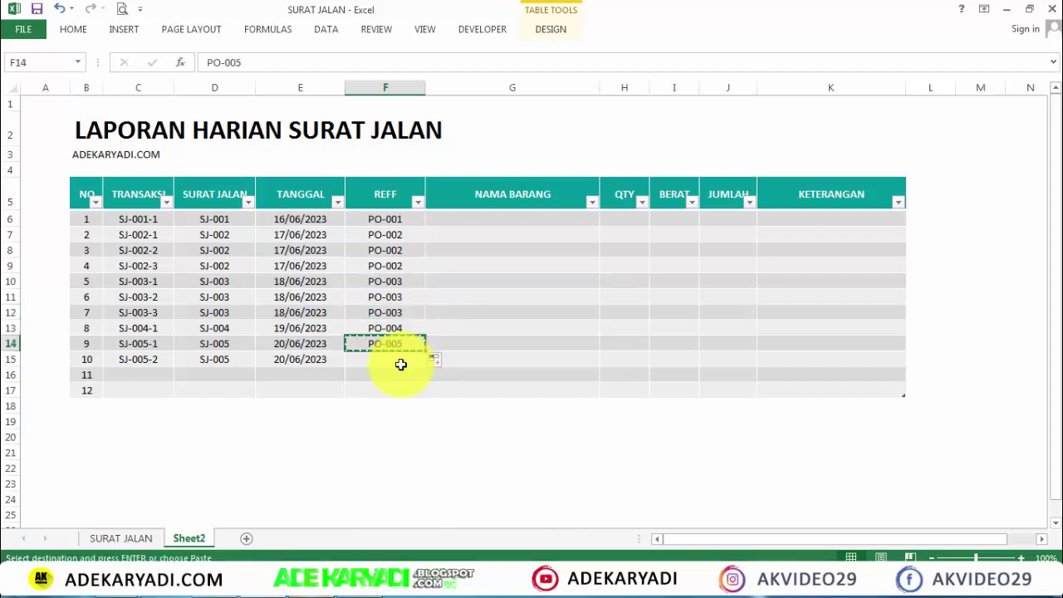
left_click(400, 359)
key("ctrl+v")
left_click(462, 321)
key("Escape")
Enter BARANG 1, QTY 1 and BERAT 10 in the first log row
left_click(465, 264)
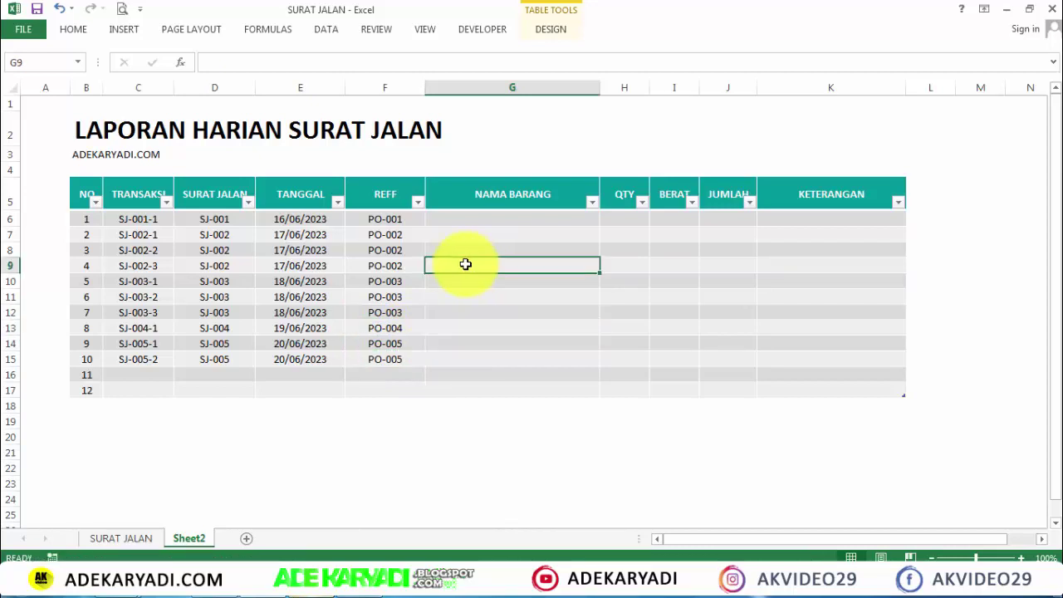
scroll(461, 266, "down", 1)
scroll(457, 268, "down", 1)
scroll(461, 249, "up", 2)
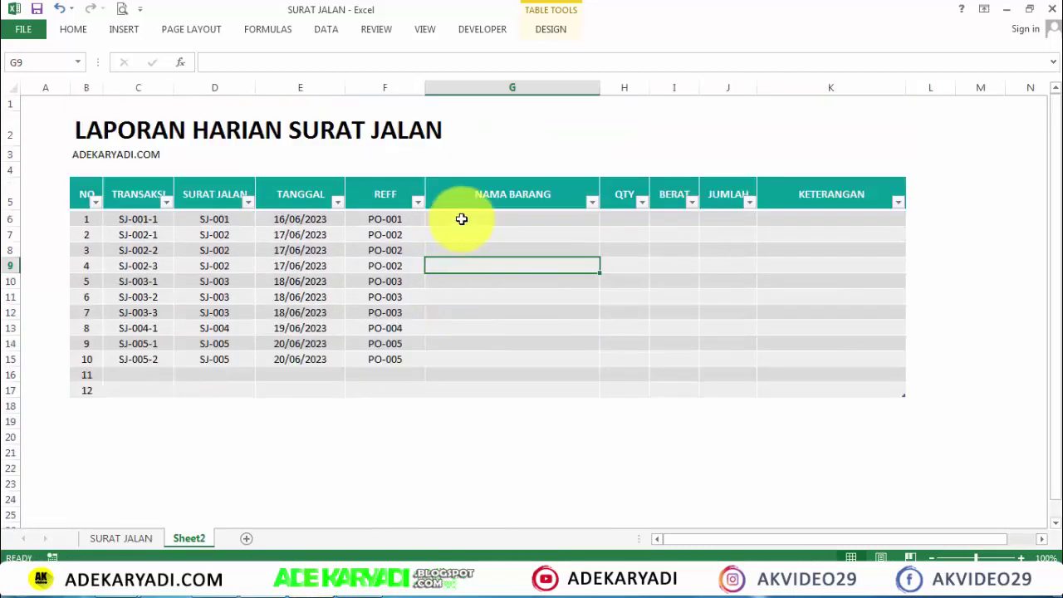
left_click(462, 218)
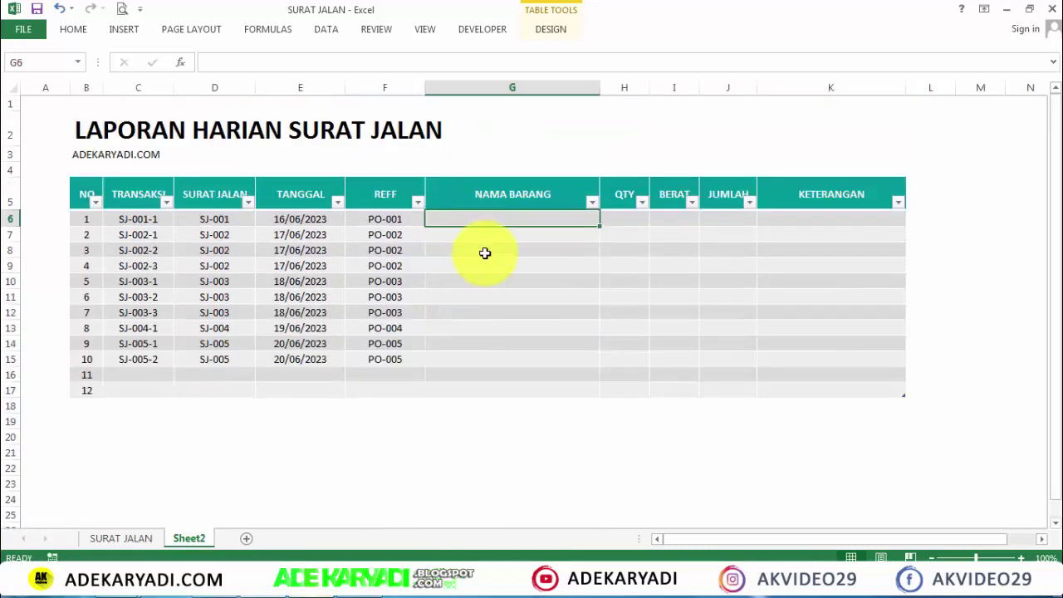
type("BARANG 1")
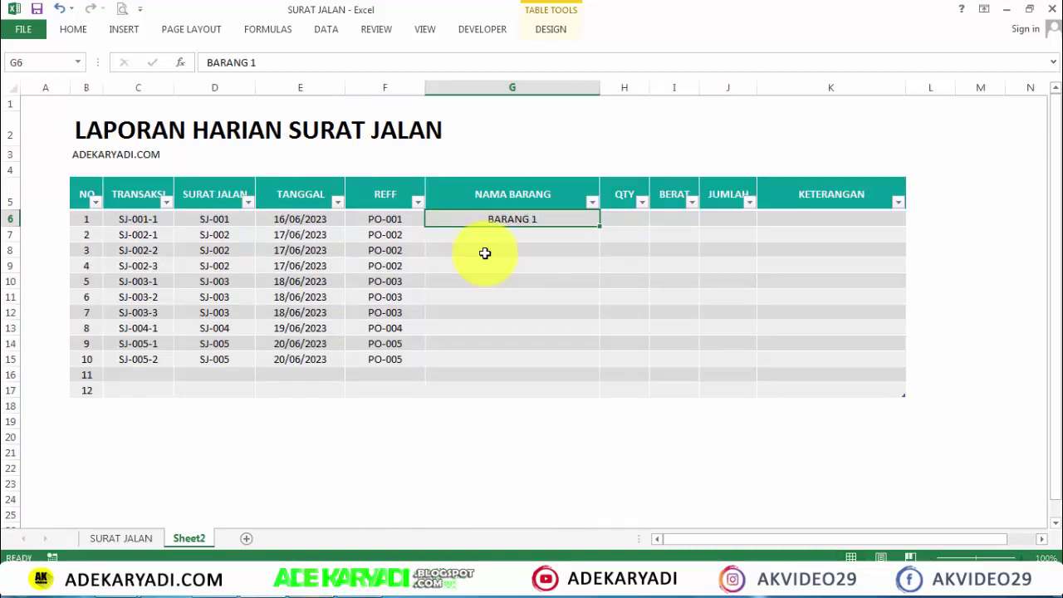
key("Return")
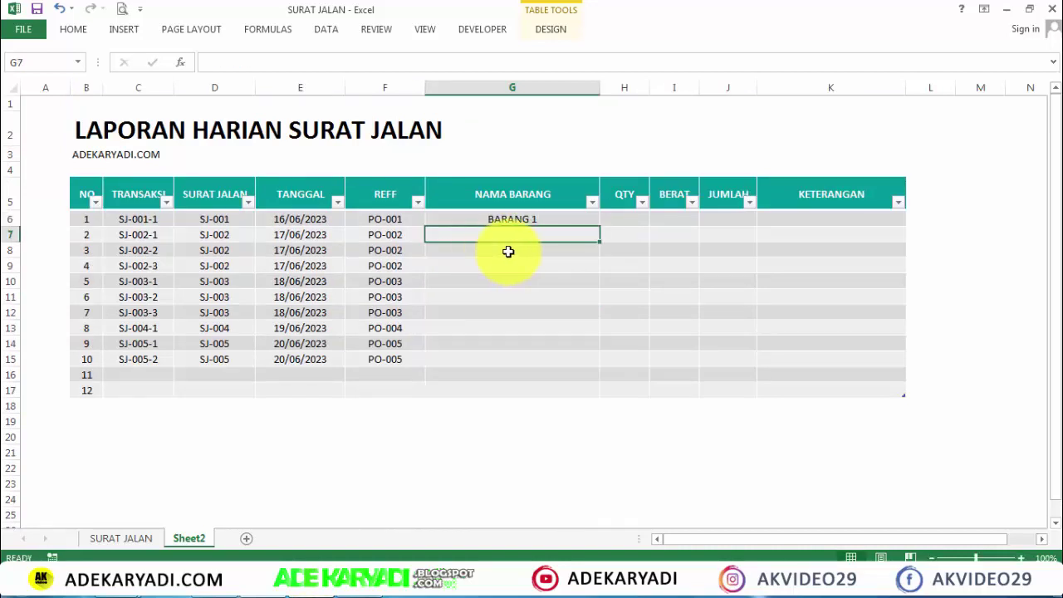
left_click(637, 221)
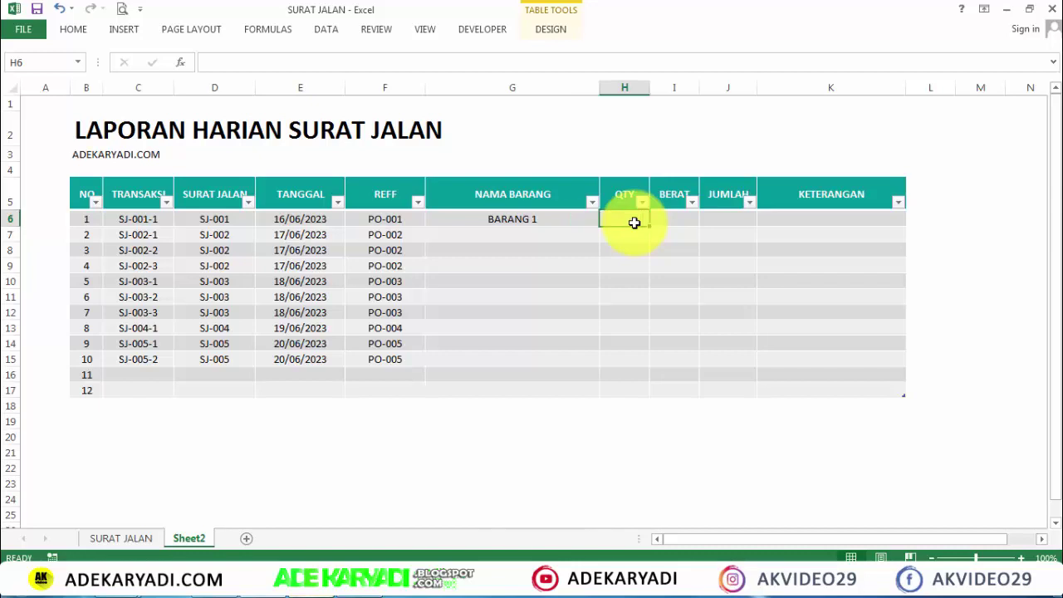
type("1")
left_click(693, 222)
type("10")
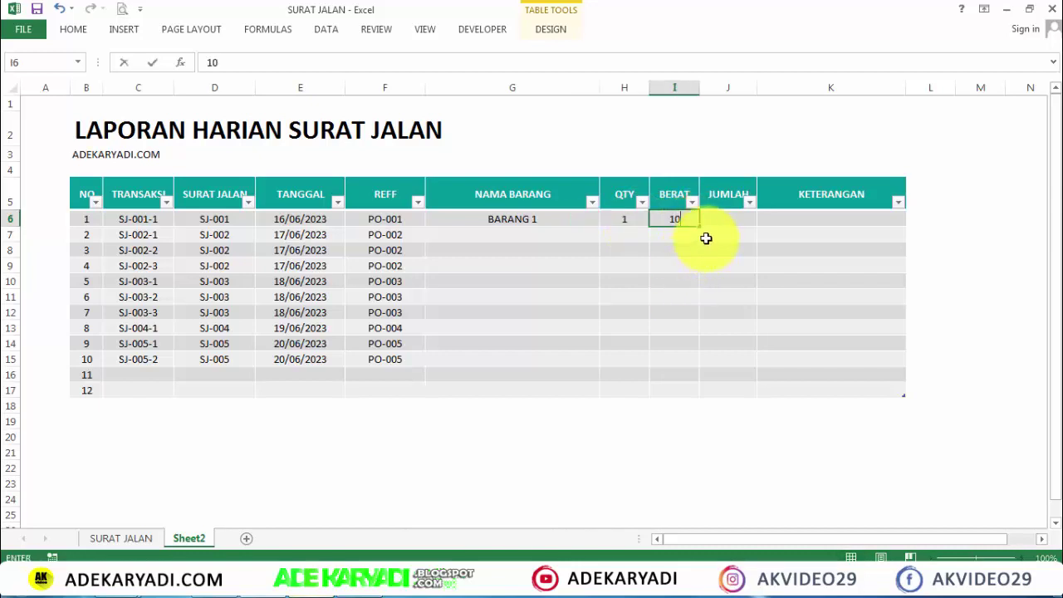
left_click(722, 219)
Rename the I5 header to BERAT (KG) and adjust its column width
left_click(673, 210)
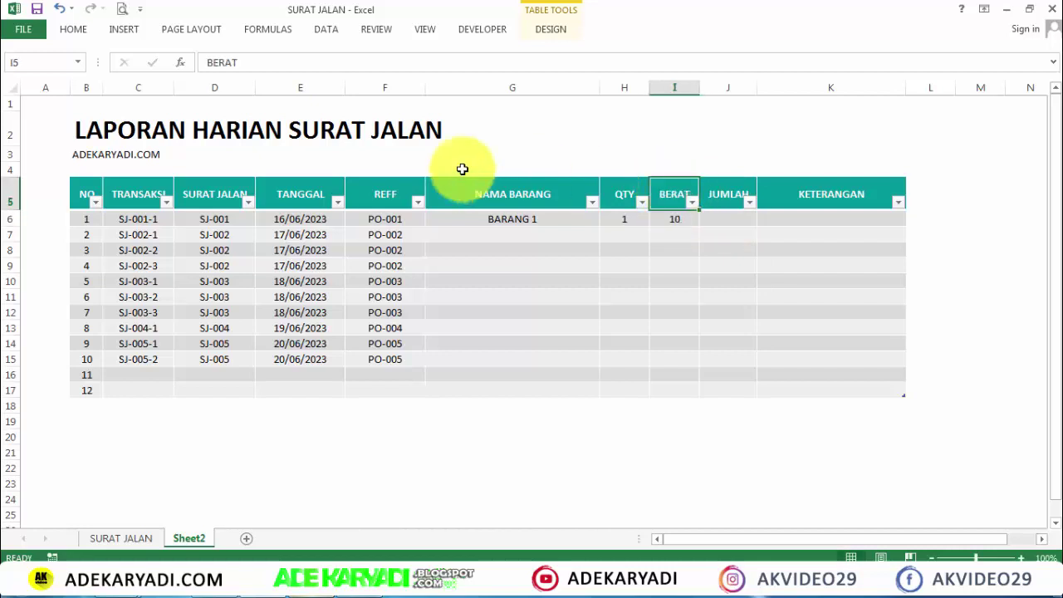
left_click(352, 70)
type("(KG)")
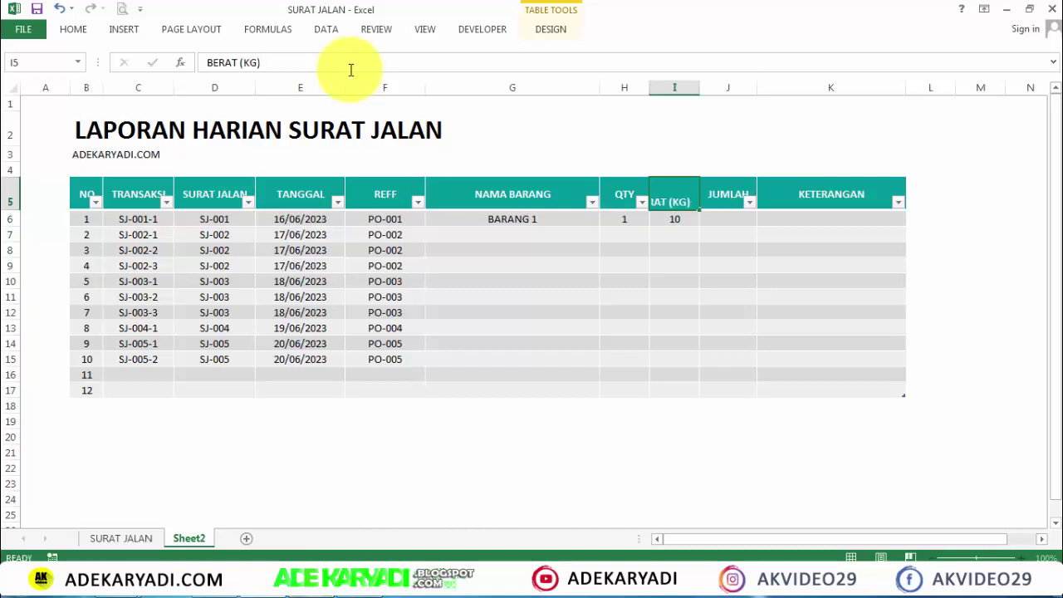
key("Return")
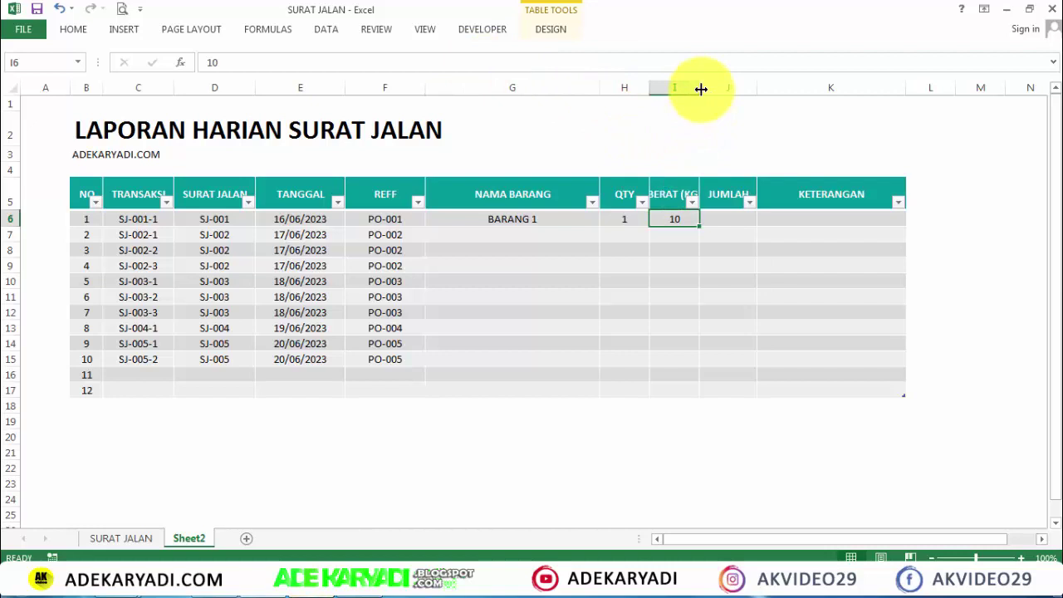
left_click_drag(701, 89, 701, 89)
Apply Wrap Text to the BERAT (KG) header in I5
left_click(676, 194)
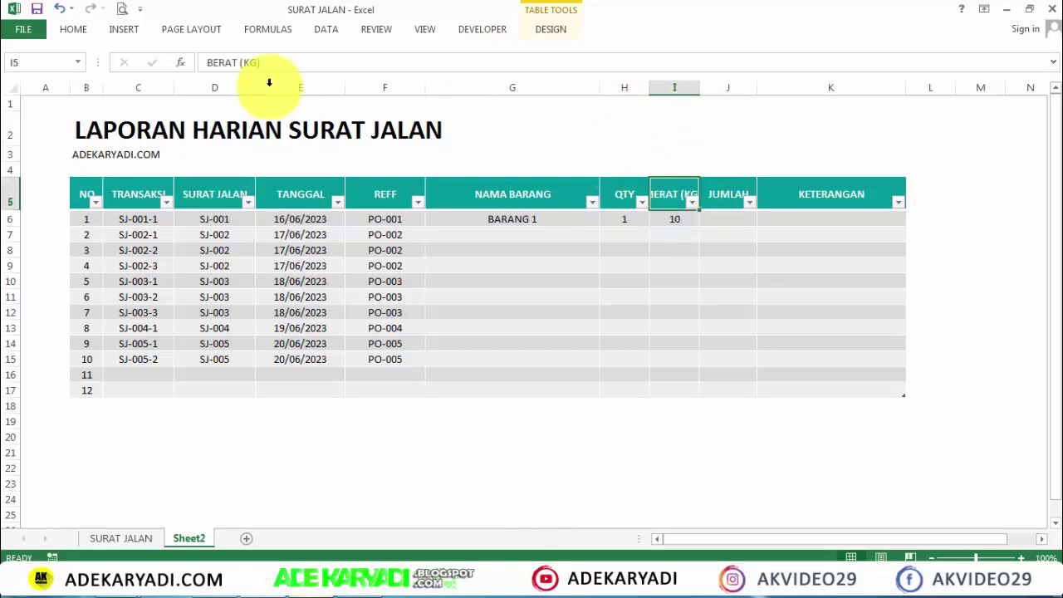
left_click(73, 29)
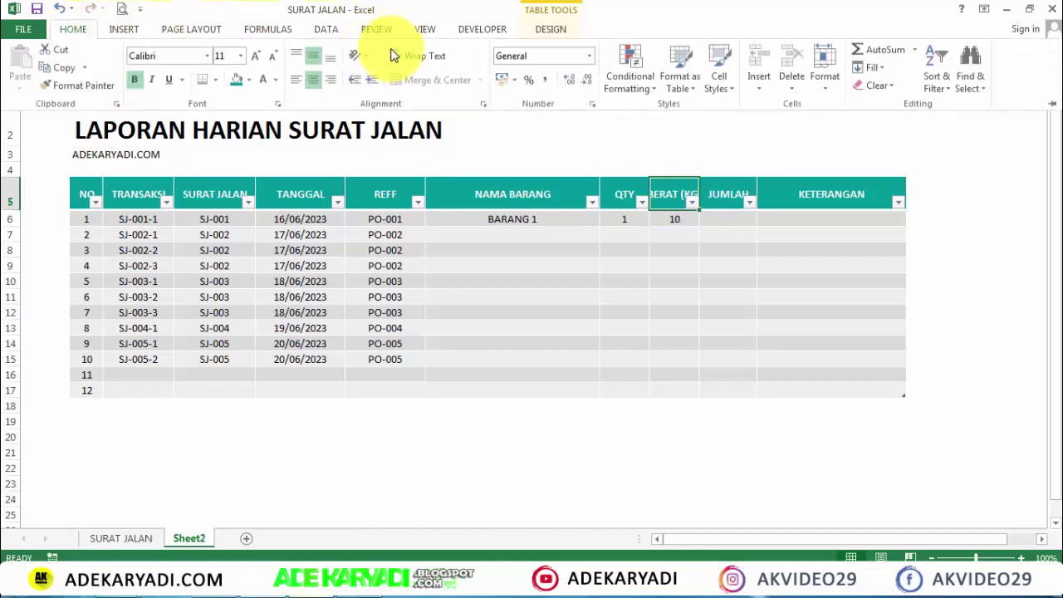
left_click(440, 57)
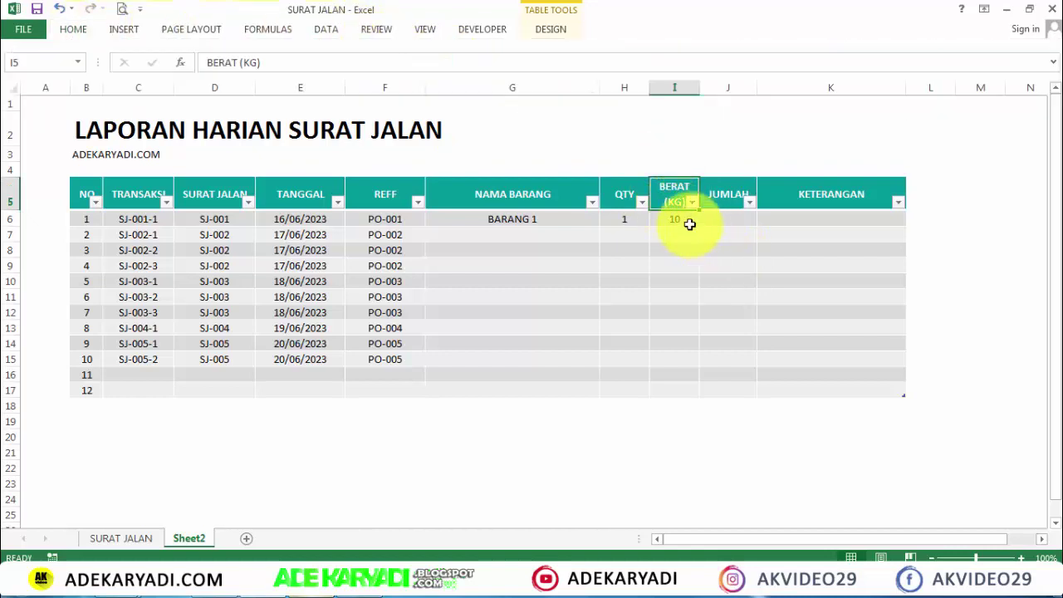
left_click(686, 221)
left_click(721, 213)
type("=")
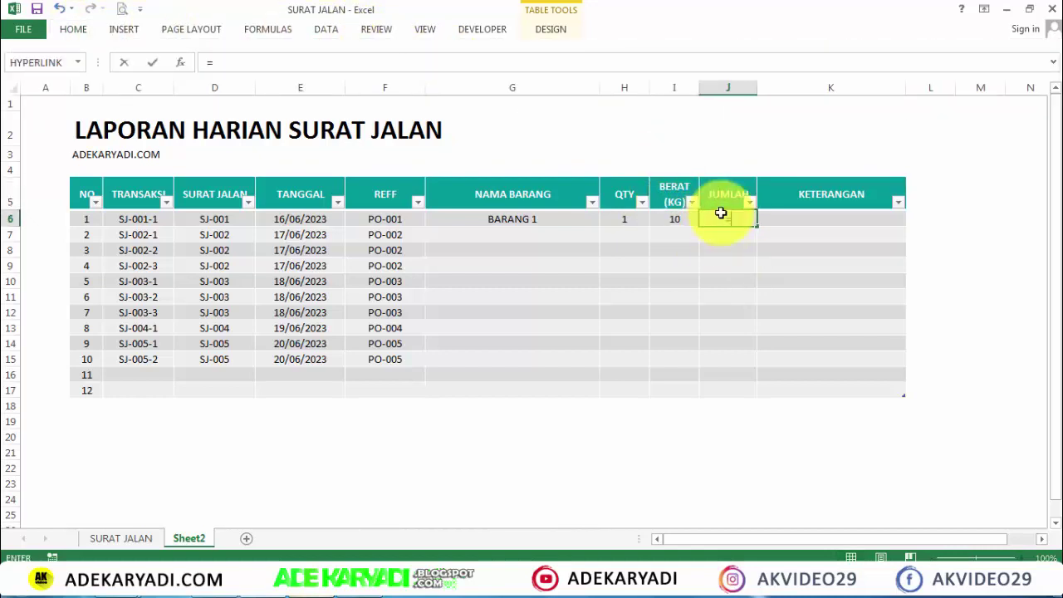
key("Left")
key("Left")
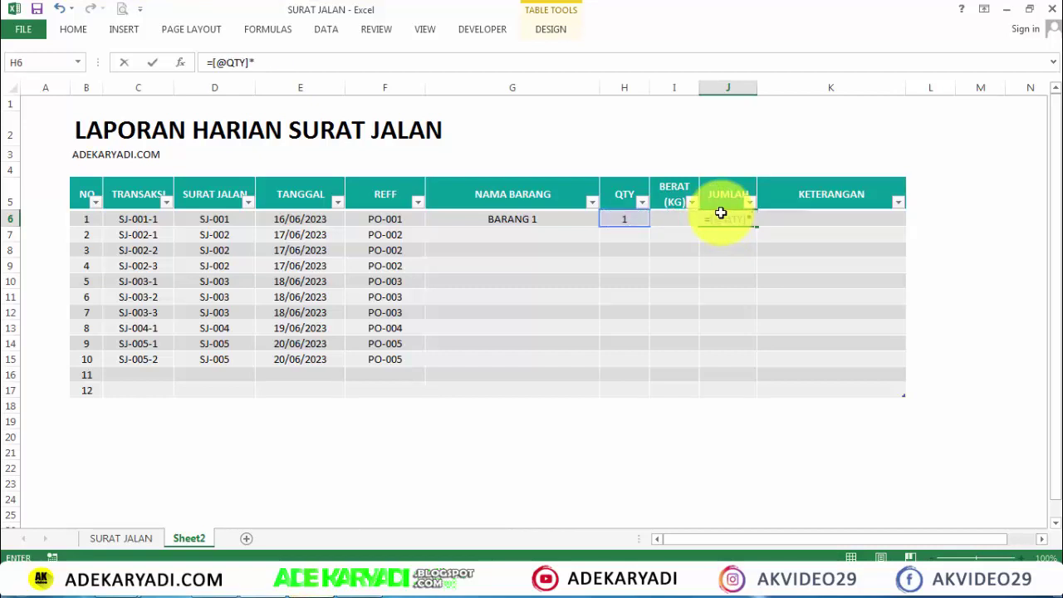
key("Right")
key("Return")
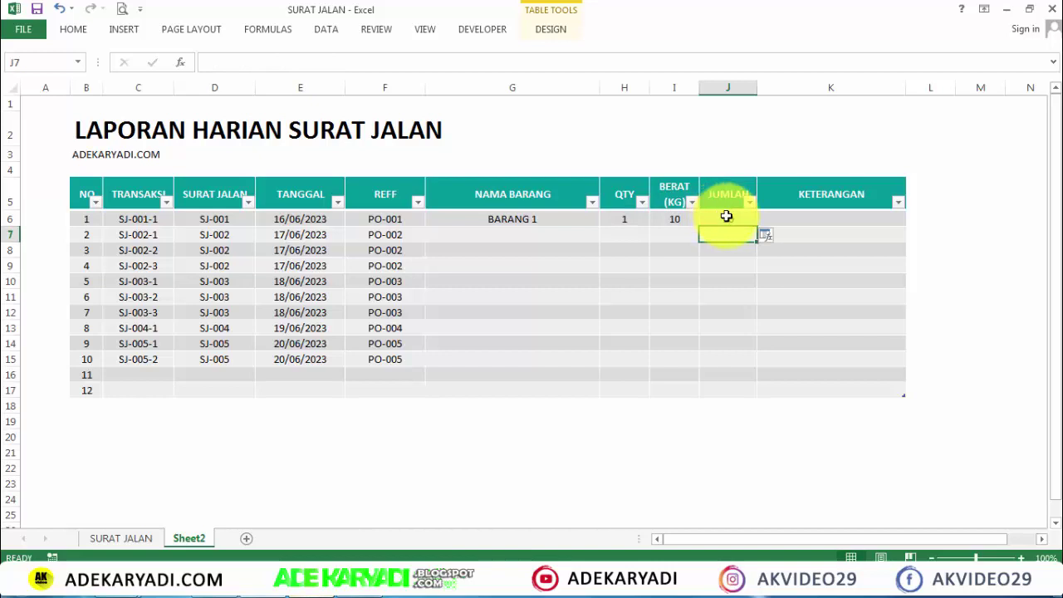
left_click(726, 216)
left_click_drag(634, 218, 702, 219)
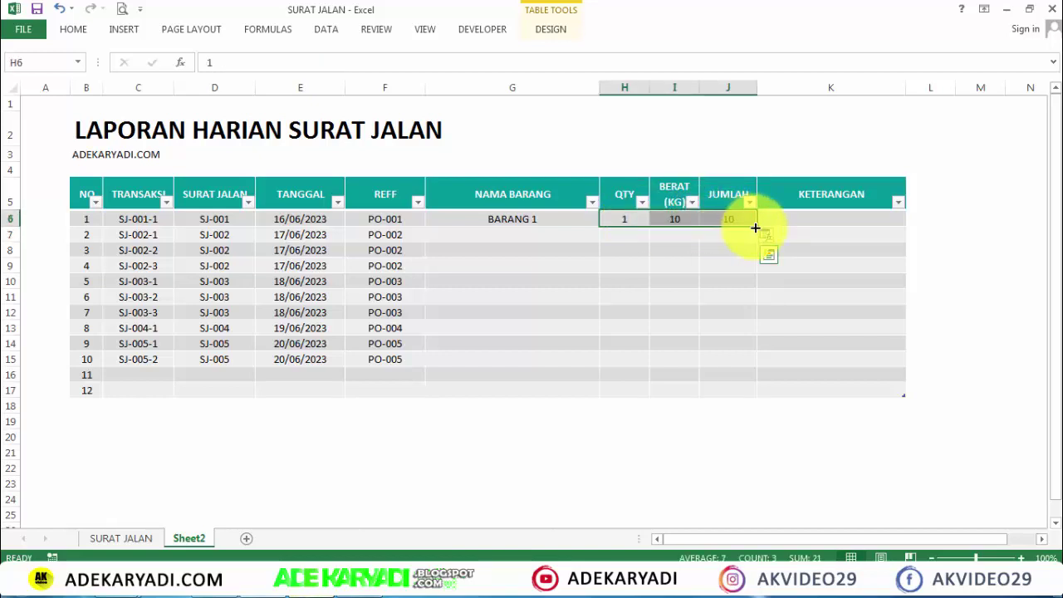
left_click_drag(755, 227, 731, 375)
Fill QTY as a series 1 to 10 in H6:H15, making JUMLAH run 10 to 100
left_click(689, 434)
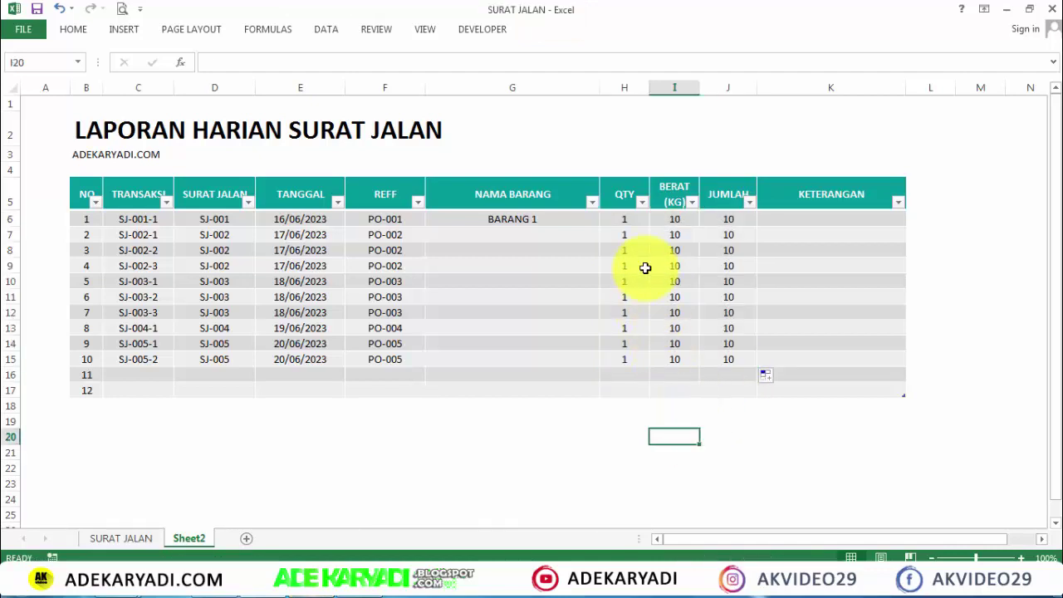
left_click(630, 222)
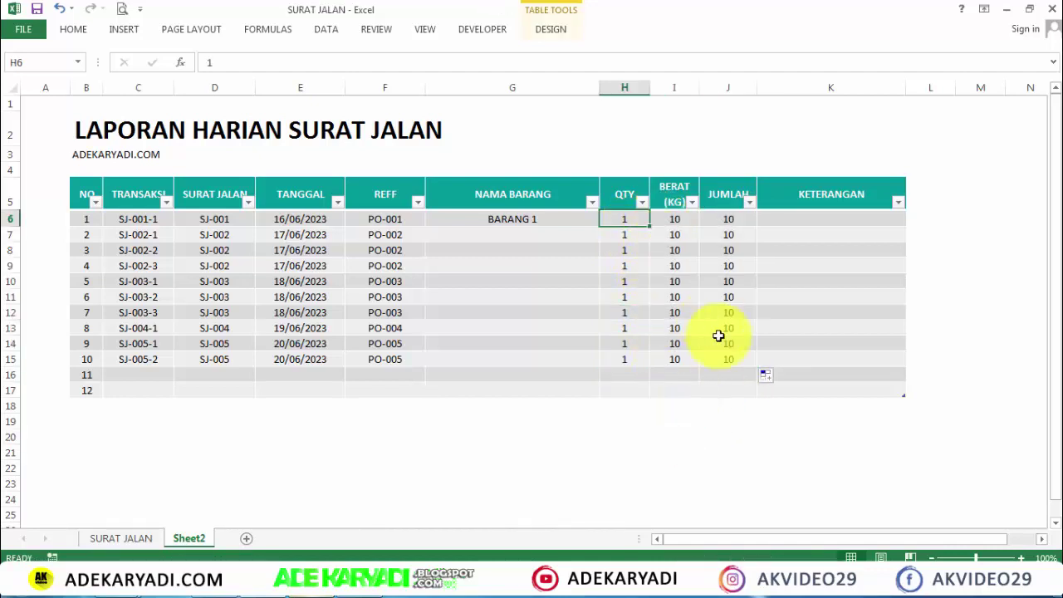
left_click(765, 375)
left_click(801, 413)
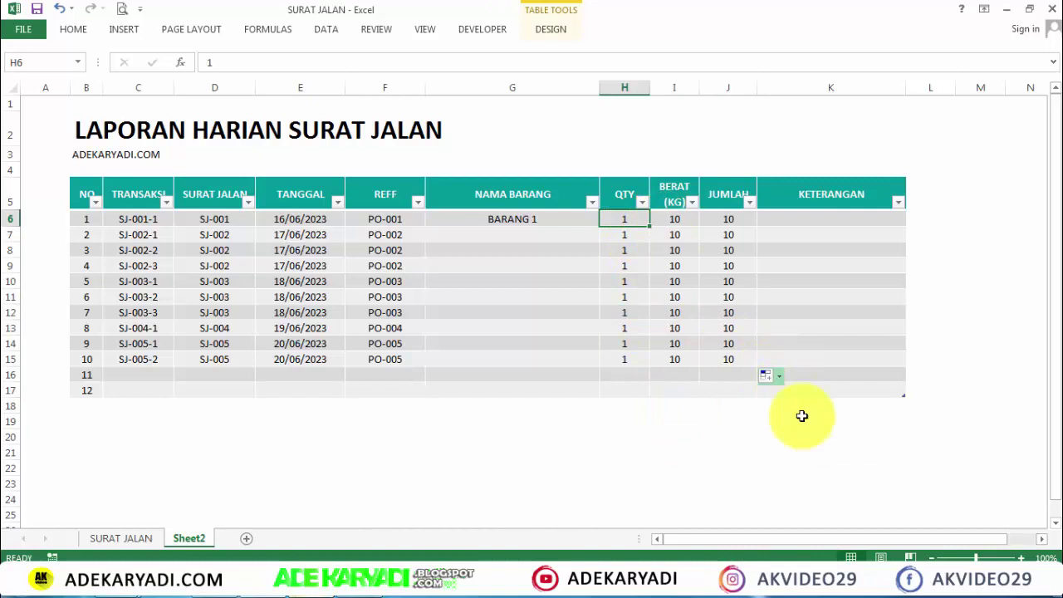
left_click(673, 404)
left_click(643, 223)
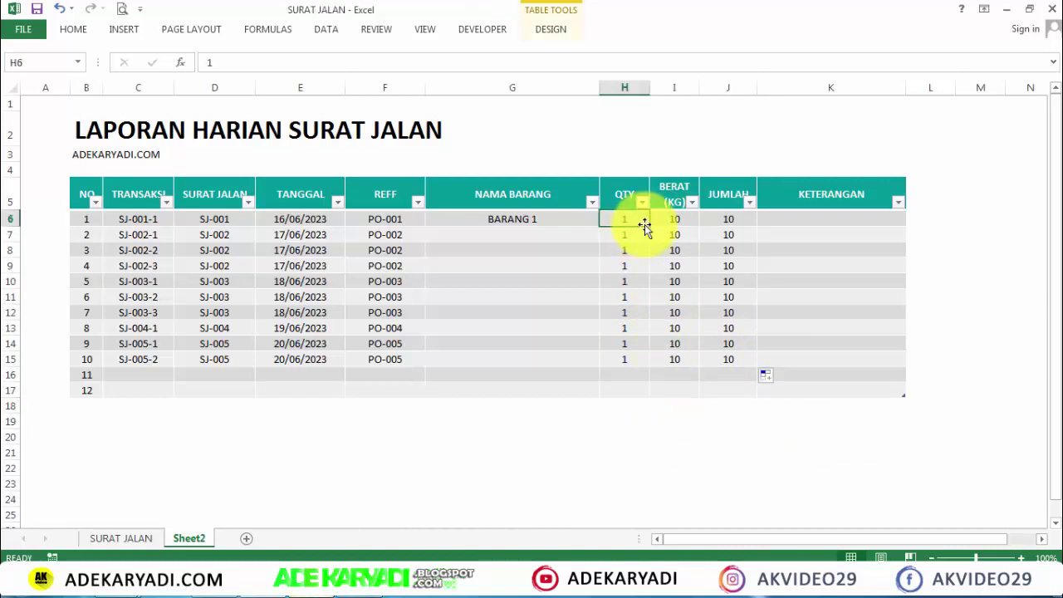
mouse_move(650, 229)
left_mouse_down()
mouse_move(642, 366)
mouse_move(651, 370)
left_mouse_up()
left_click(660, 375)
left_click(689, 420)
left_click(625, 416)
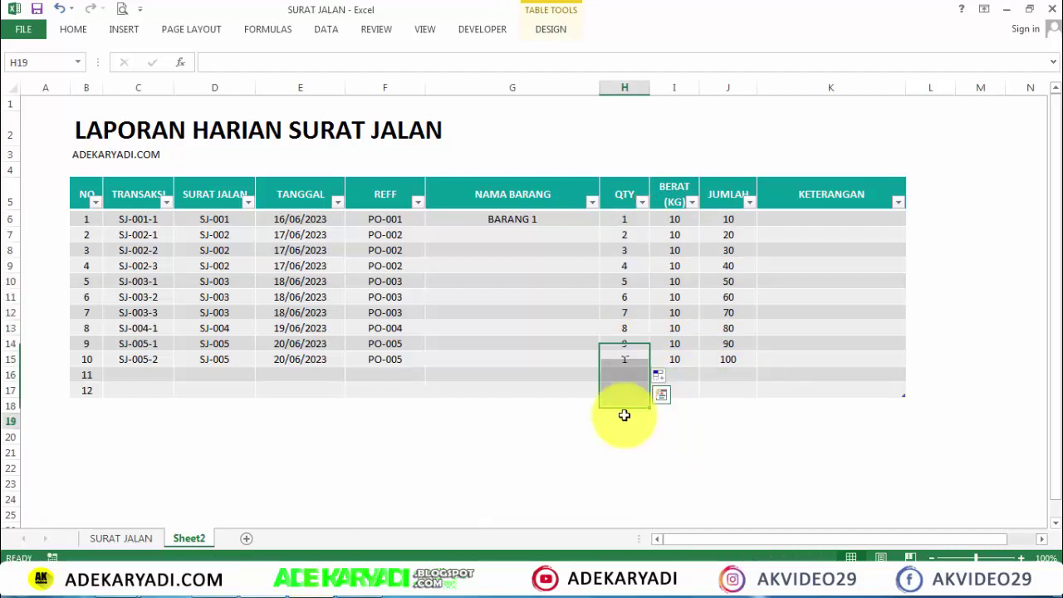
left_click(534, 419)
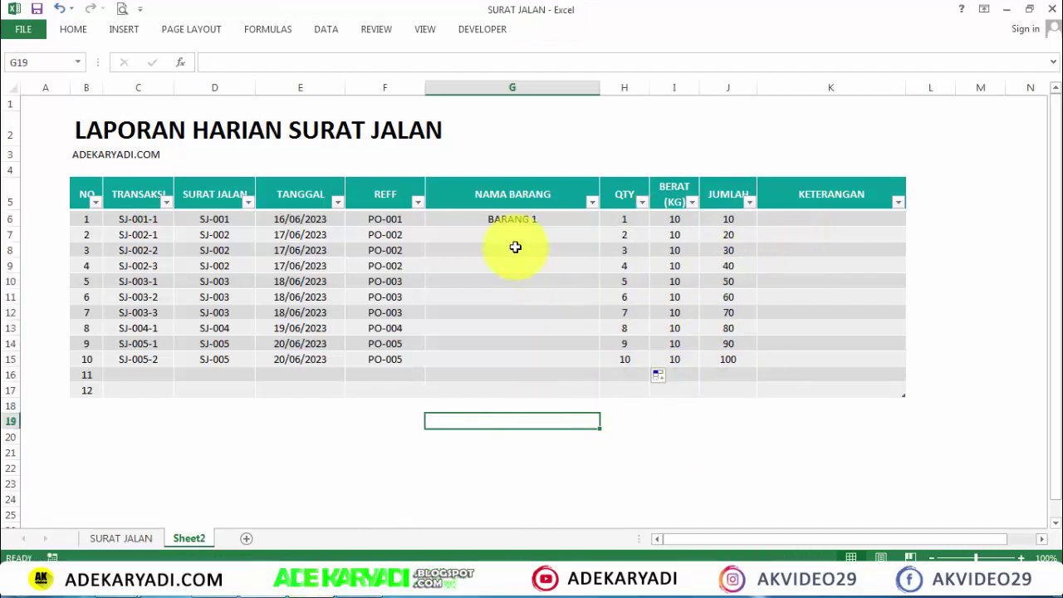
Extend NAMA BARANG down to BARANG 10 and save the workbook
left_click(504, 220)
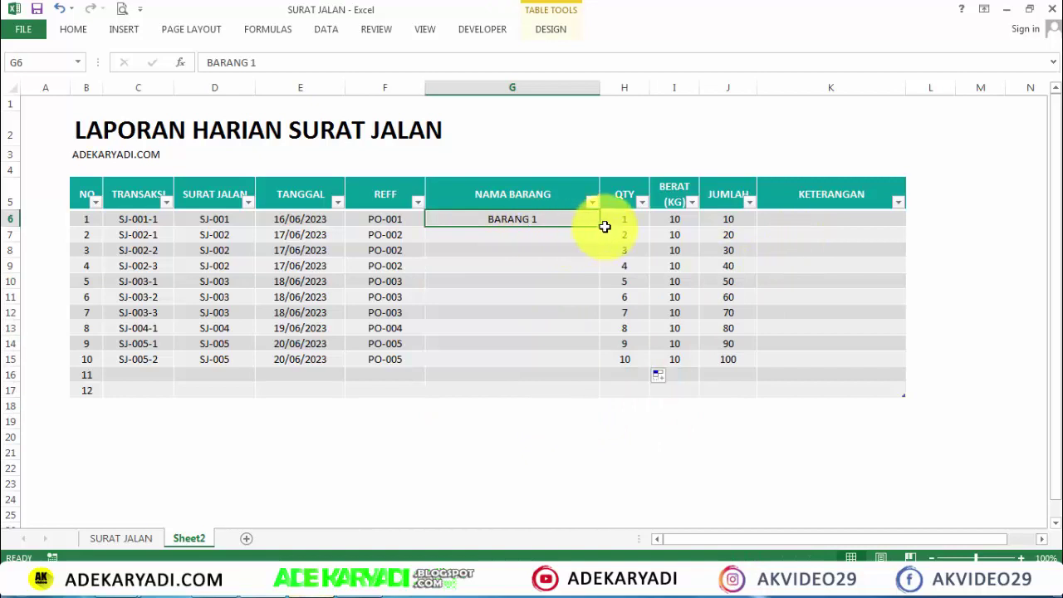
left_click_drag(600, 227, 589, 362)
left_click(534, 420)
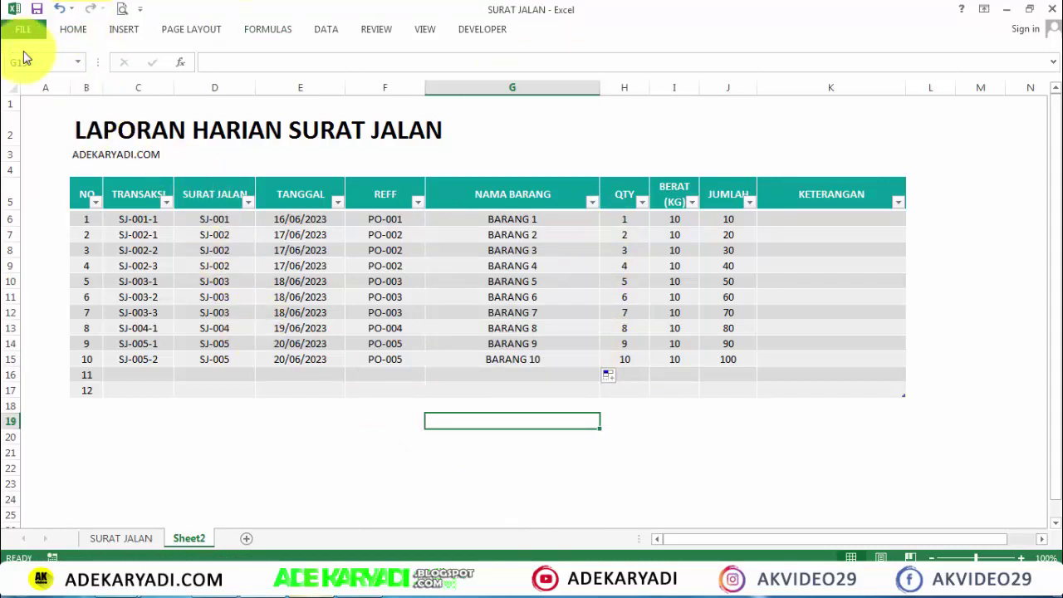
left_click(37, 9)
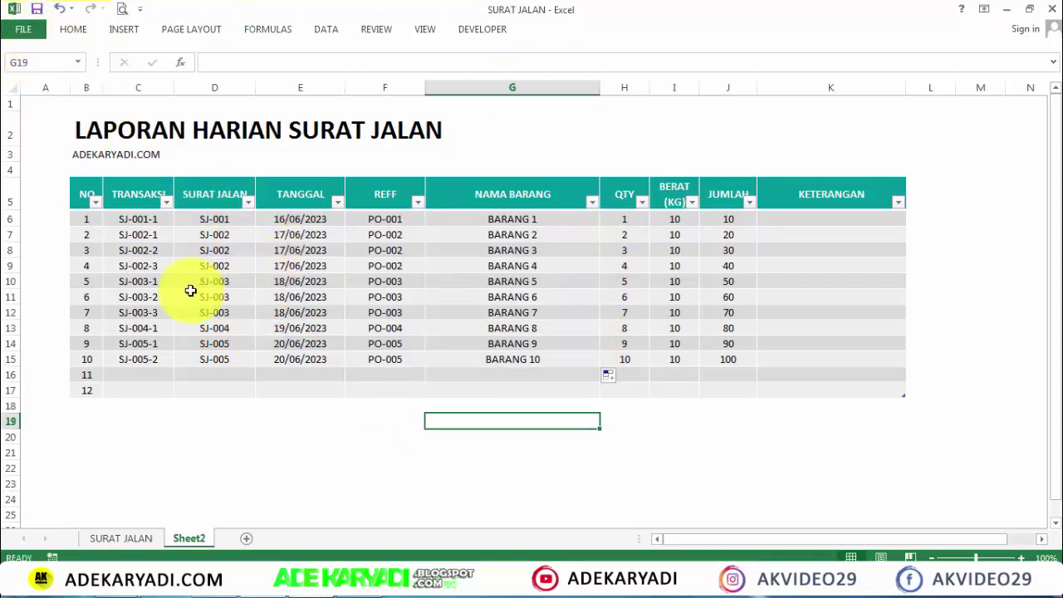
left_click(85, 384)
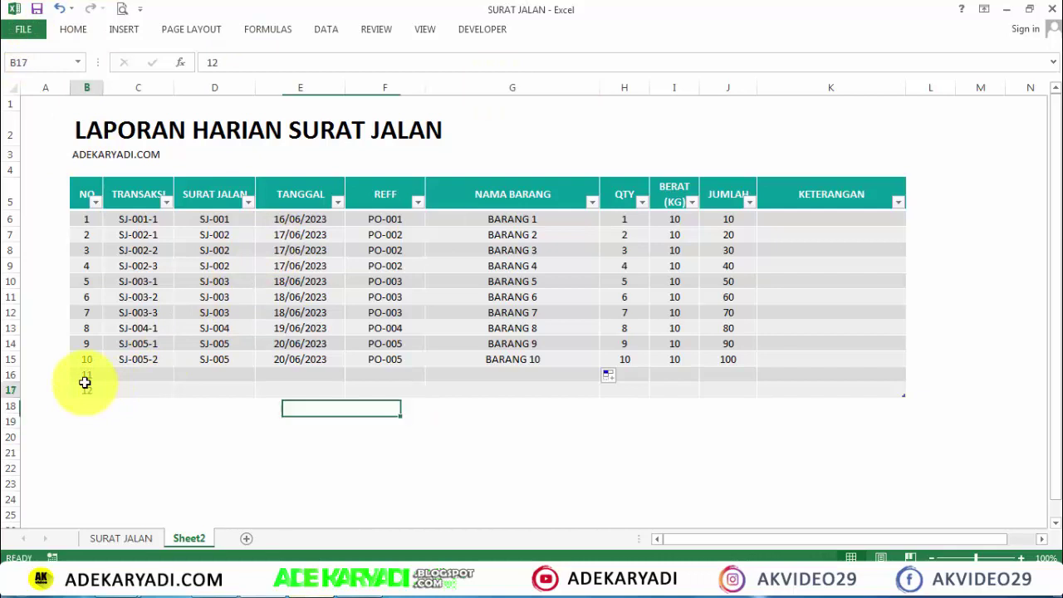
Type BAIK in K6 and copy it into K7:K15
left_click(299, 455)
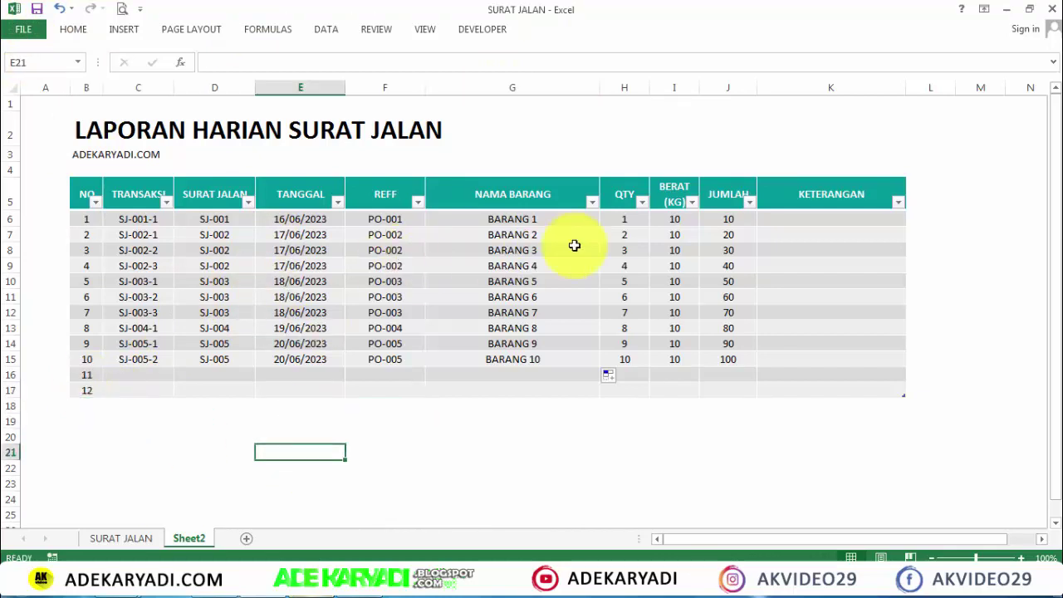
left_click(790, 217)
type("BAIK")
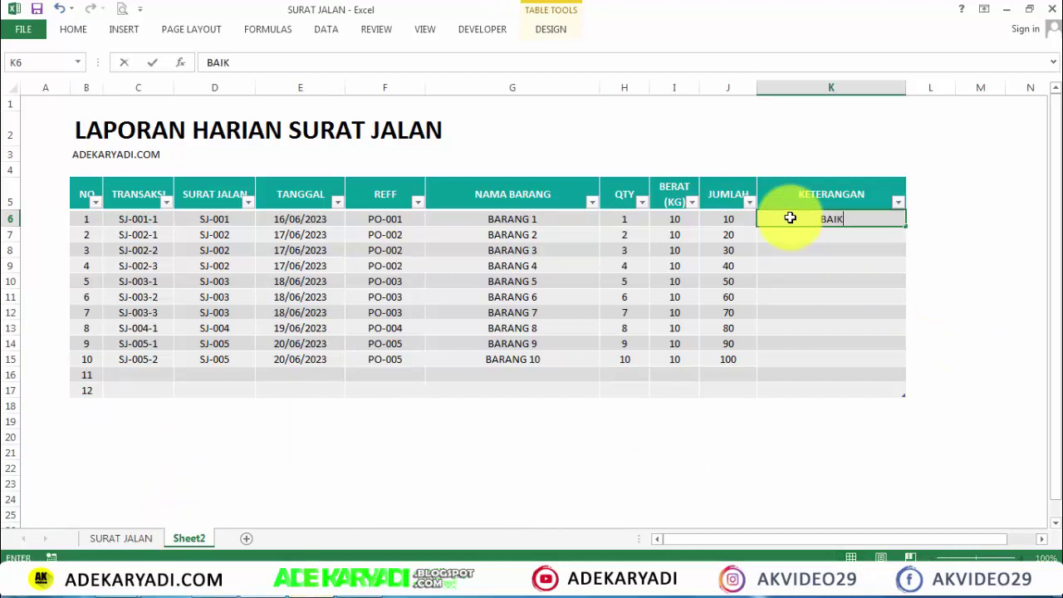
key("Return")
left_click(790, 219)
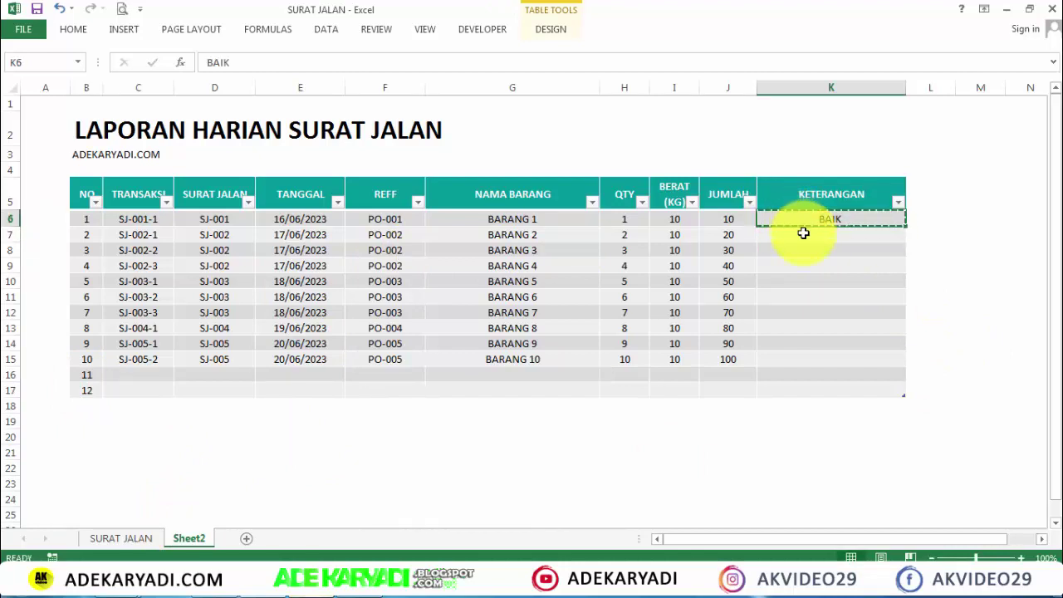
key("ctrl+c")
left_click_drag(799, 235, 804, 355)
key("ctrl+v")
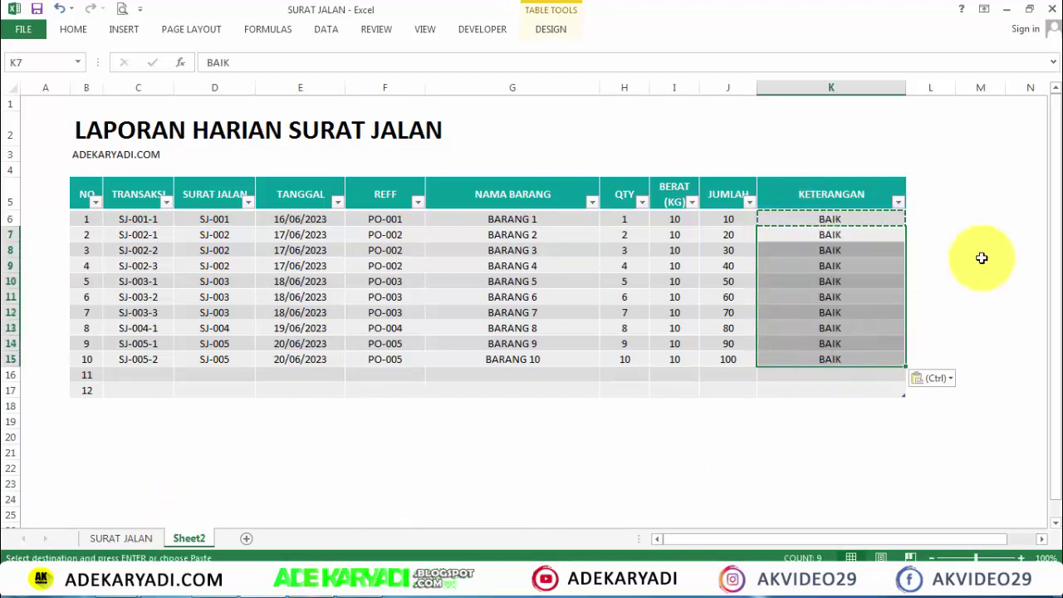
left_click(980, 265)
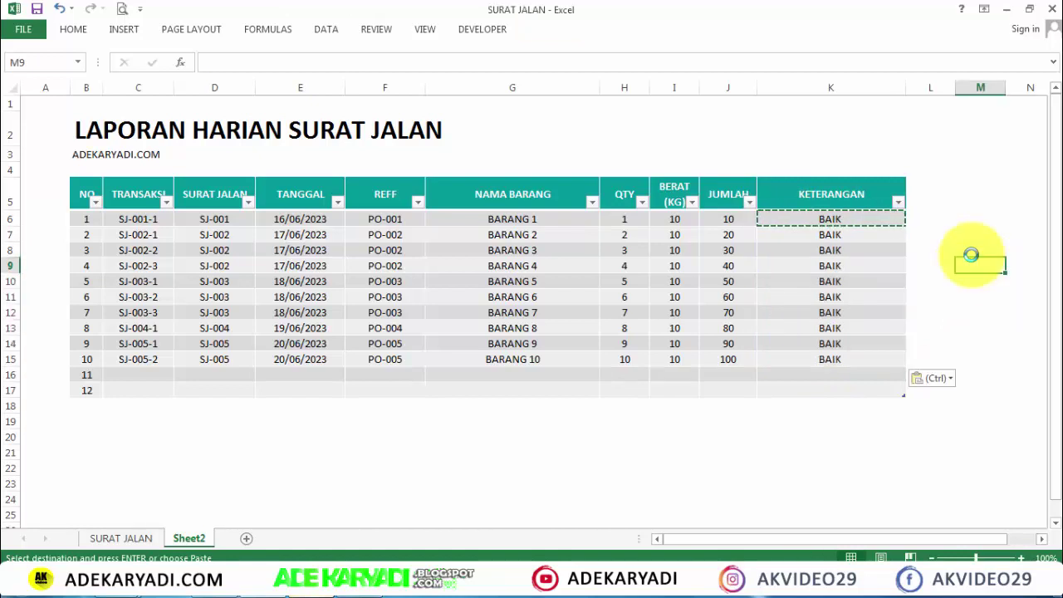
Add List data validation to H8 on SURAT JALAN with source =Sheet2!$D$6:$D$17
left_click(136, 537)
left_click(552, 277)
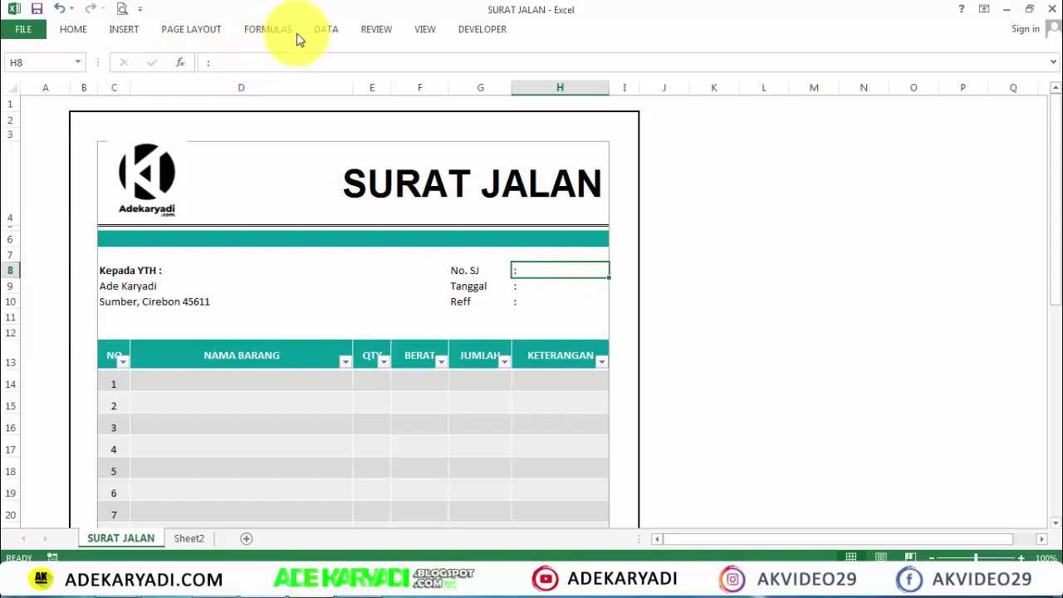
left_click(336, 30)
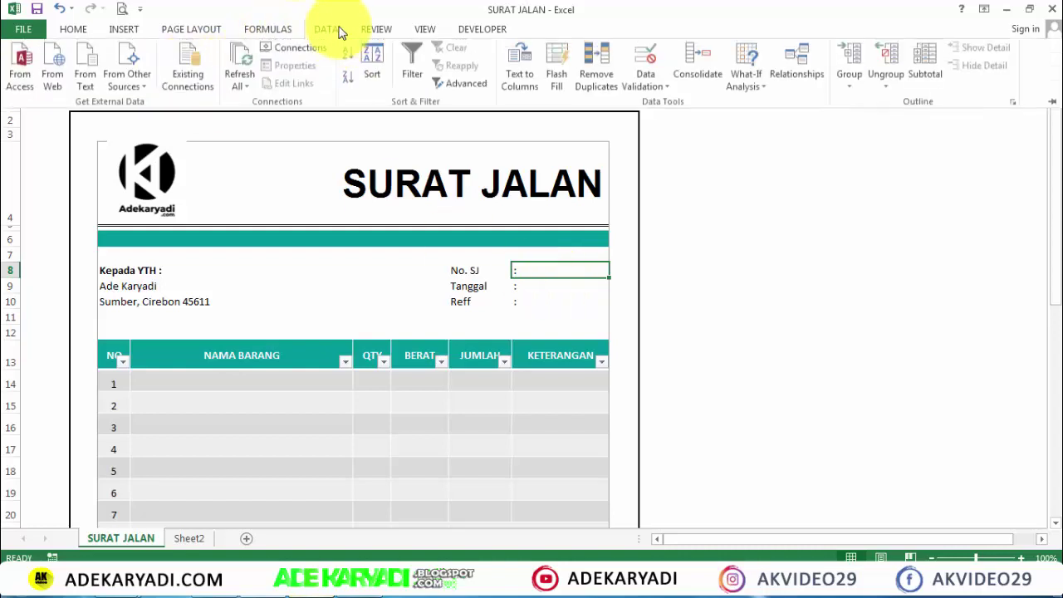
left_click(649, 66)
left_click(295, 347)
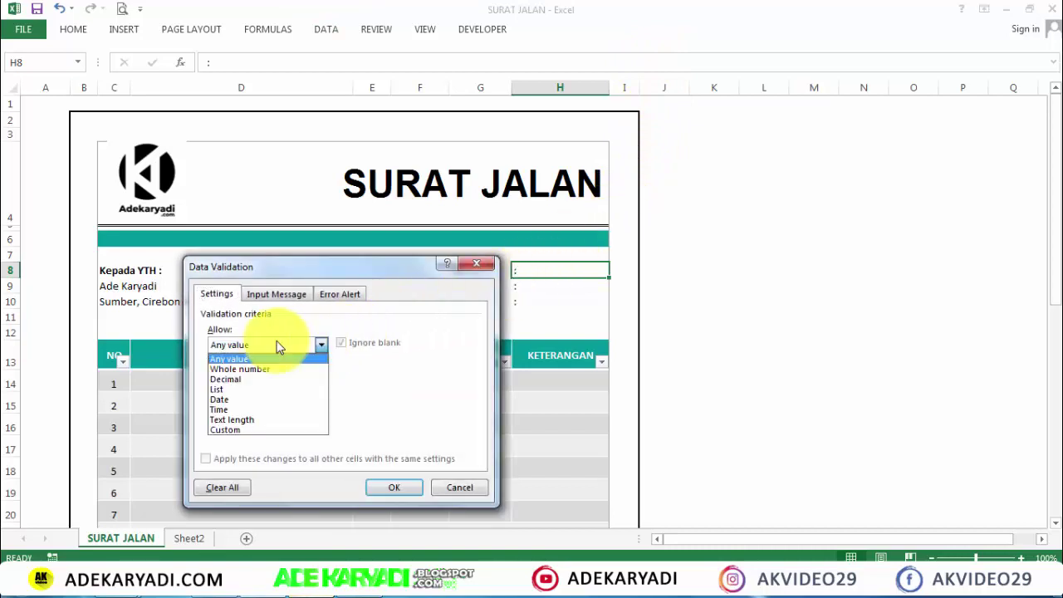
left_click(248, 387)
left_click(264, 407)
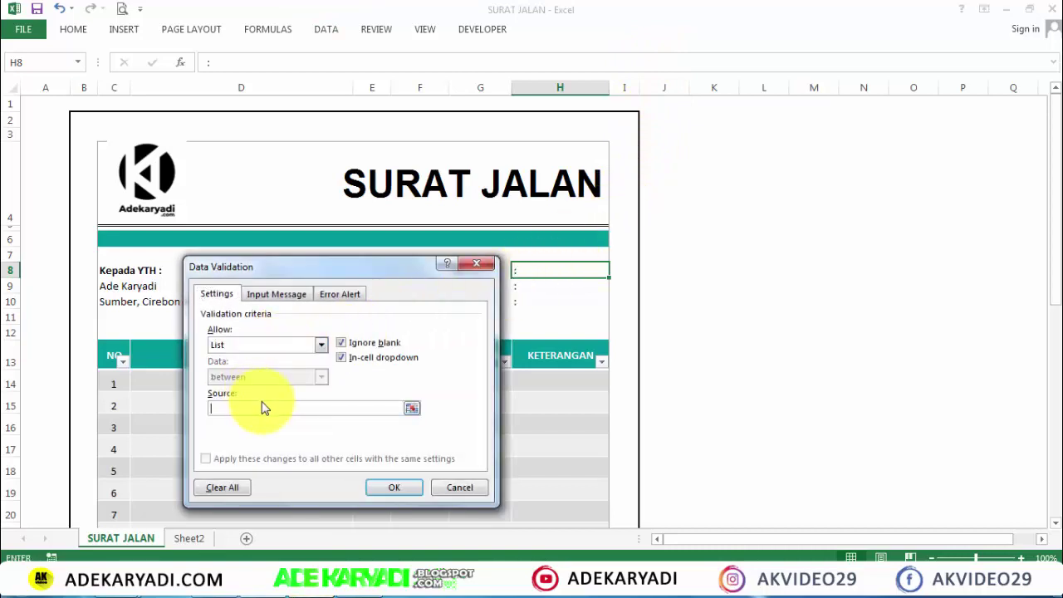
left_click(190, 538)
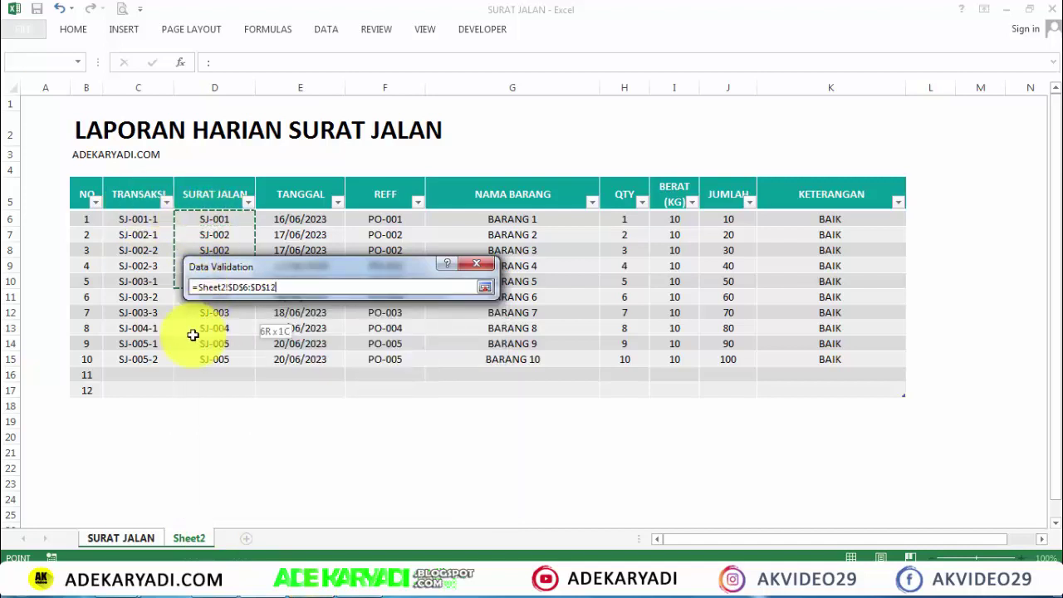
left_click_drag(219, 221, 202, 396)
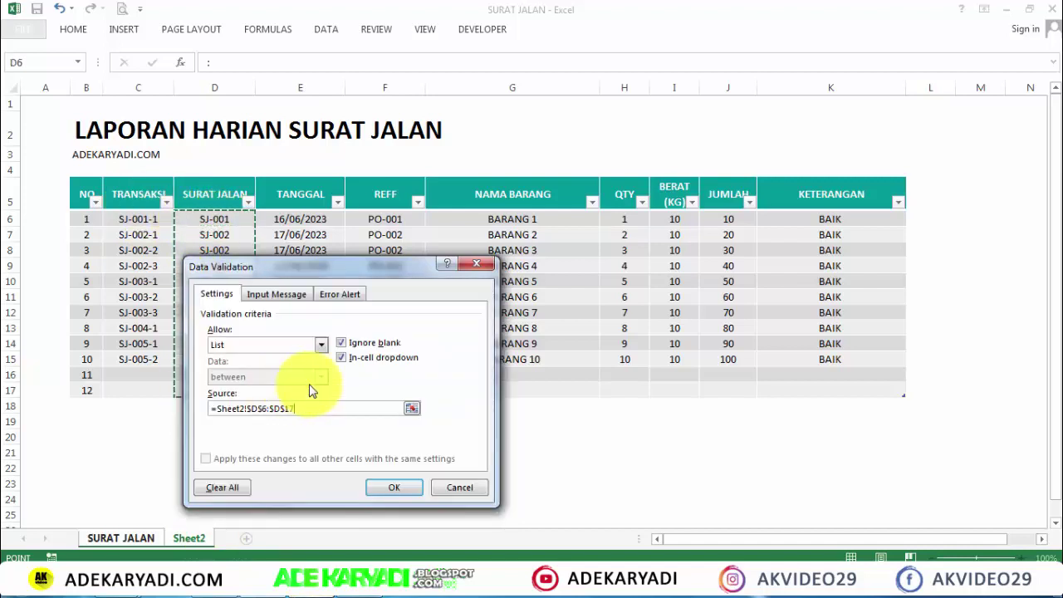
left_click(382, 488)
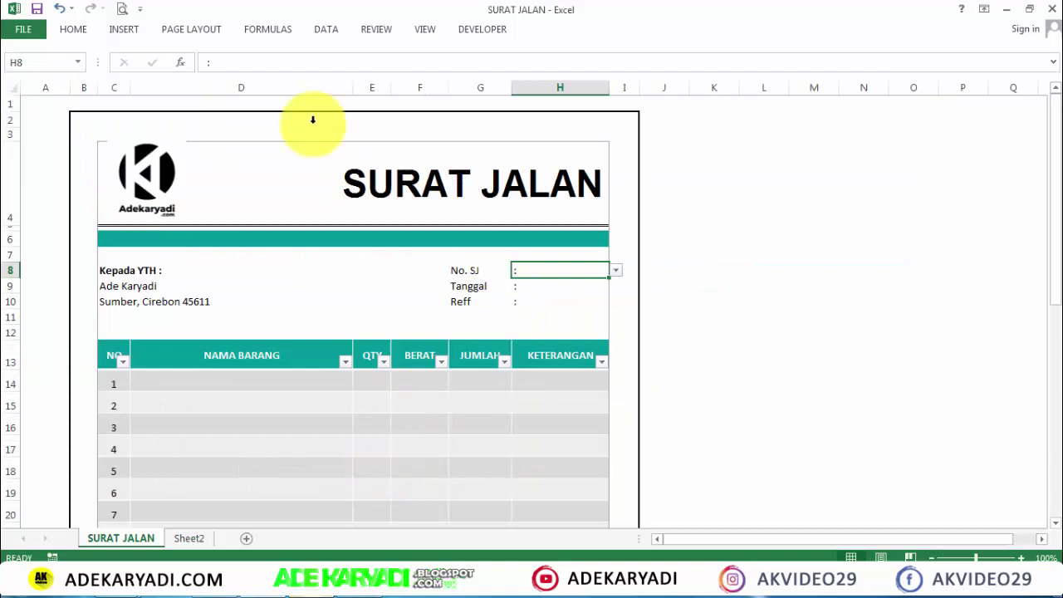
Choose SJ-001 from the No. SJ dropdown
left_click(616, 270)
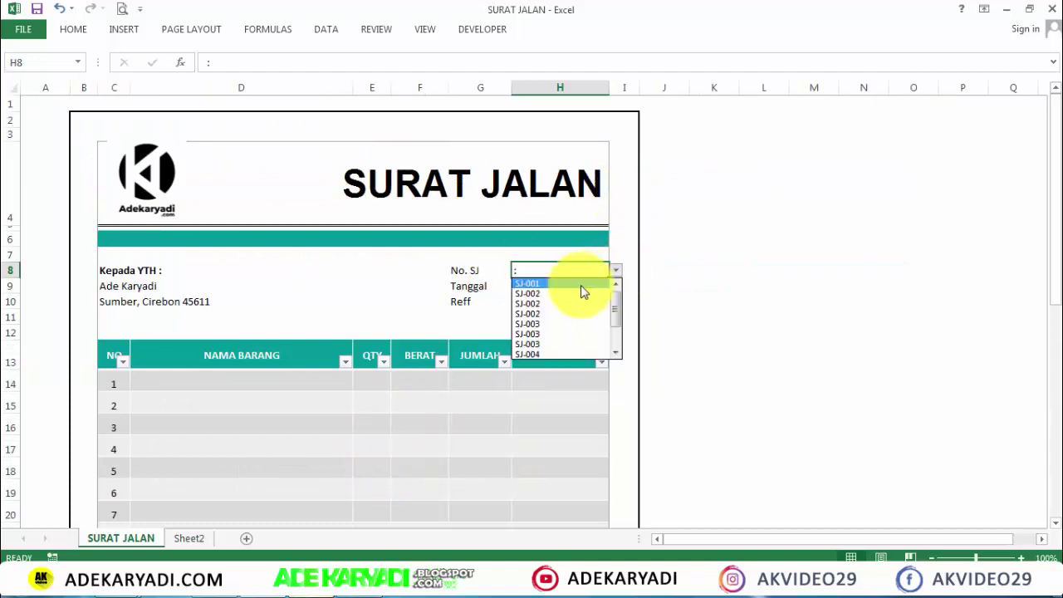
left_click(582, 284)
left_click(768, 239)
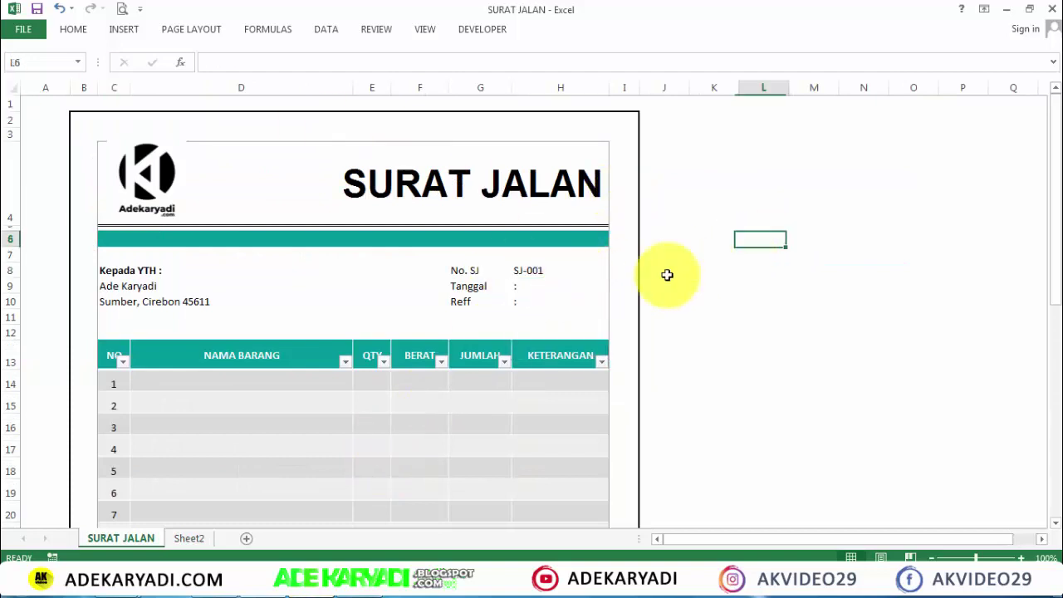
Append a colon to the No. SJ label in G8
left_click(487, 272)
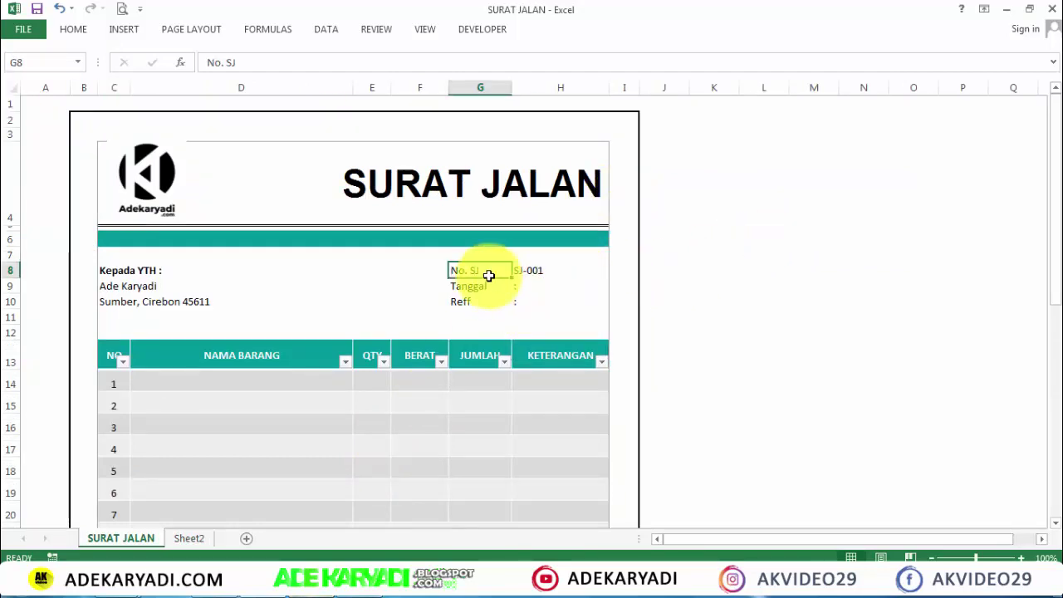
left_click(268, 65)
type(":")
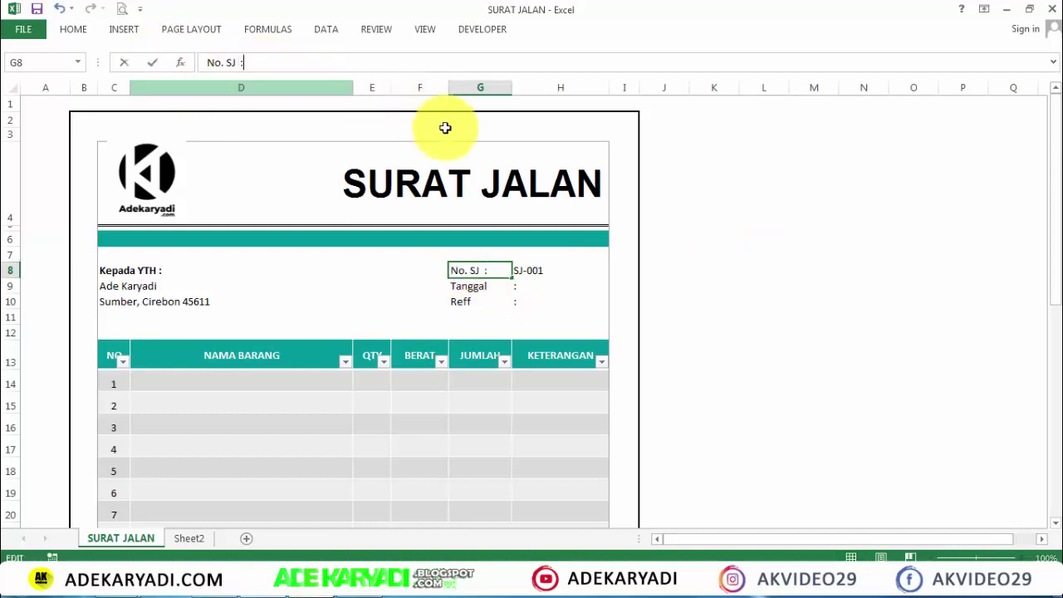
left_click(499, 283)
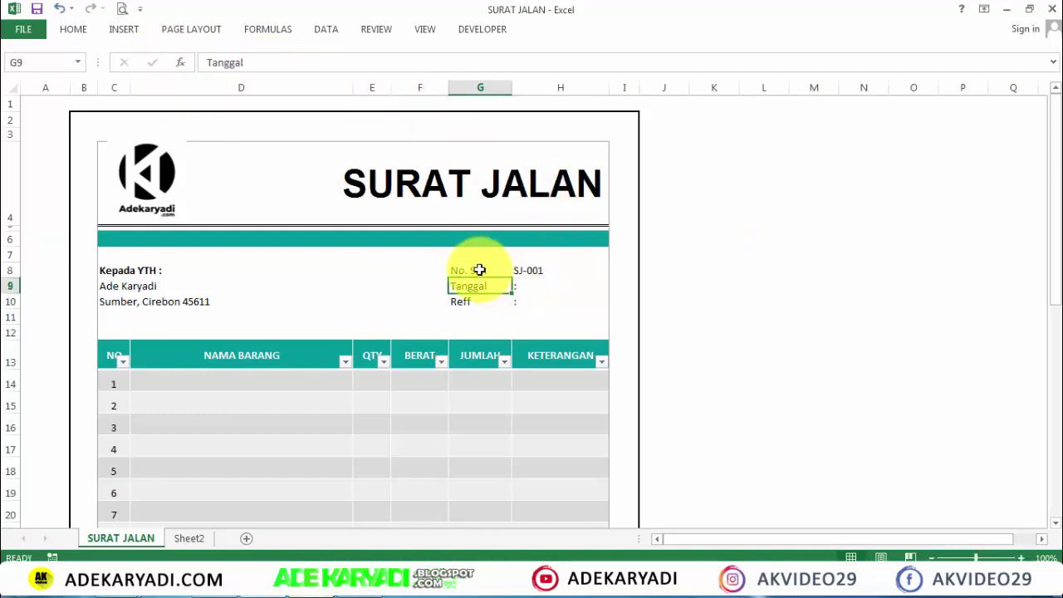
double_click(480, 271)
left_click(498, 287)
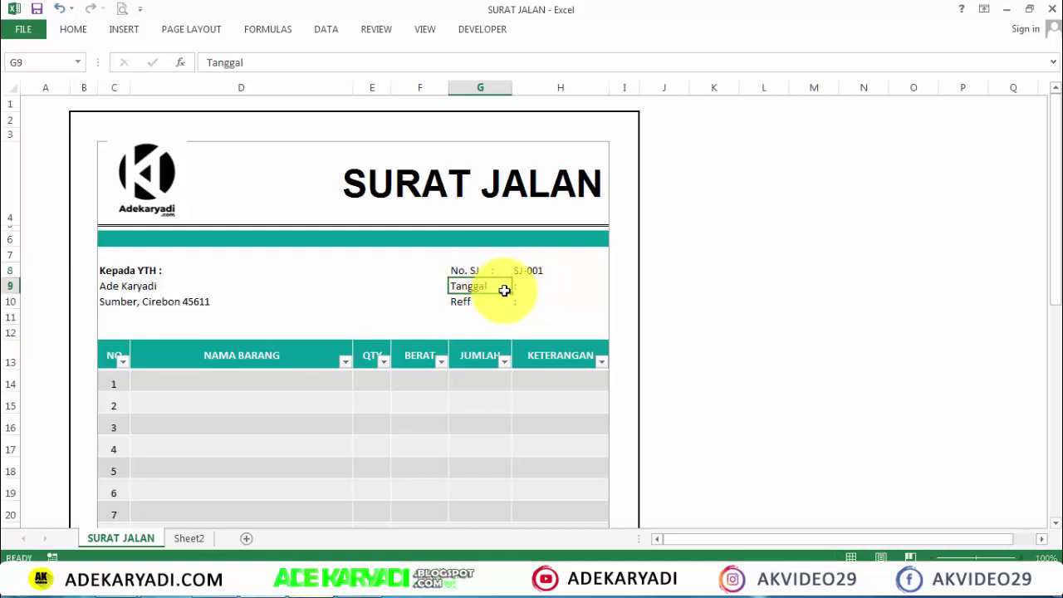
Append colons to the Tanggal and Reff labels in G9 and G10
left_click(306, 67)
type(":")
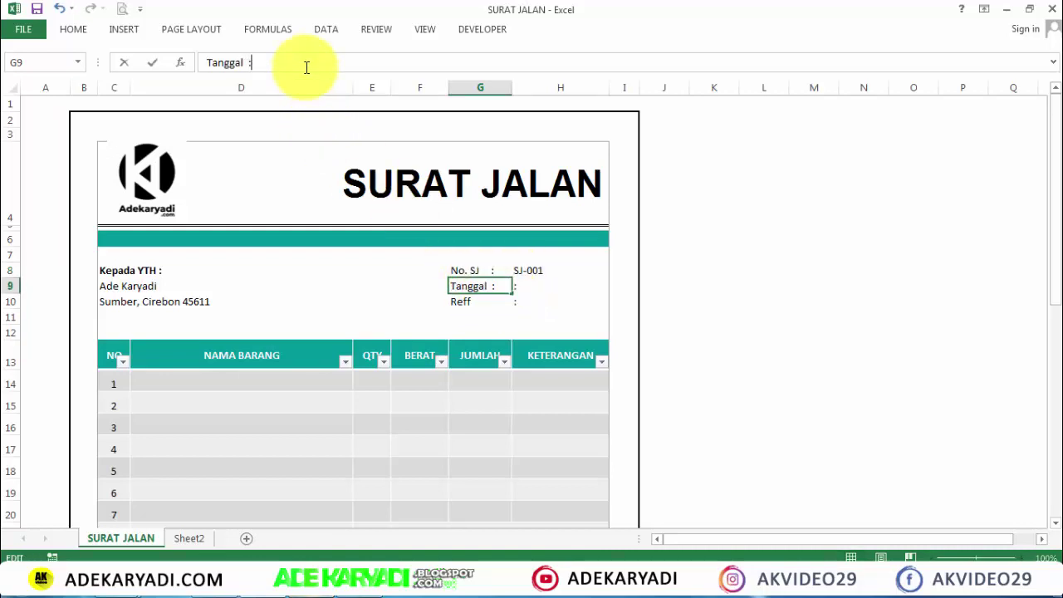
left_click(471, 301)
double_click(473, 302)
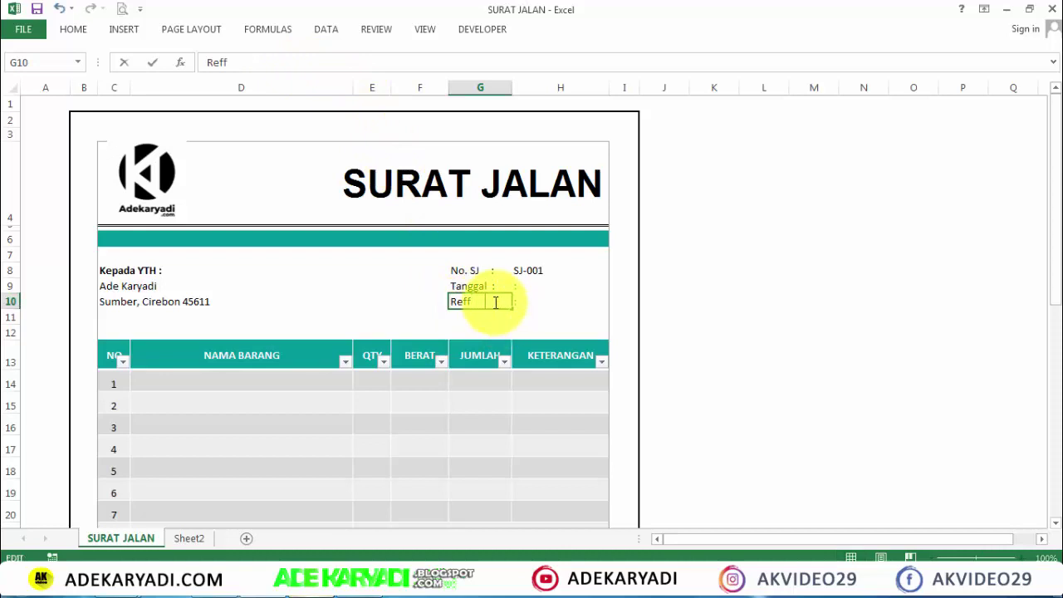
type(":")
left_click_drag(495, 302, 482, 310)
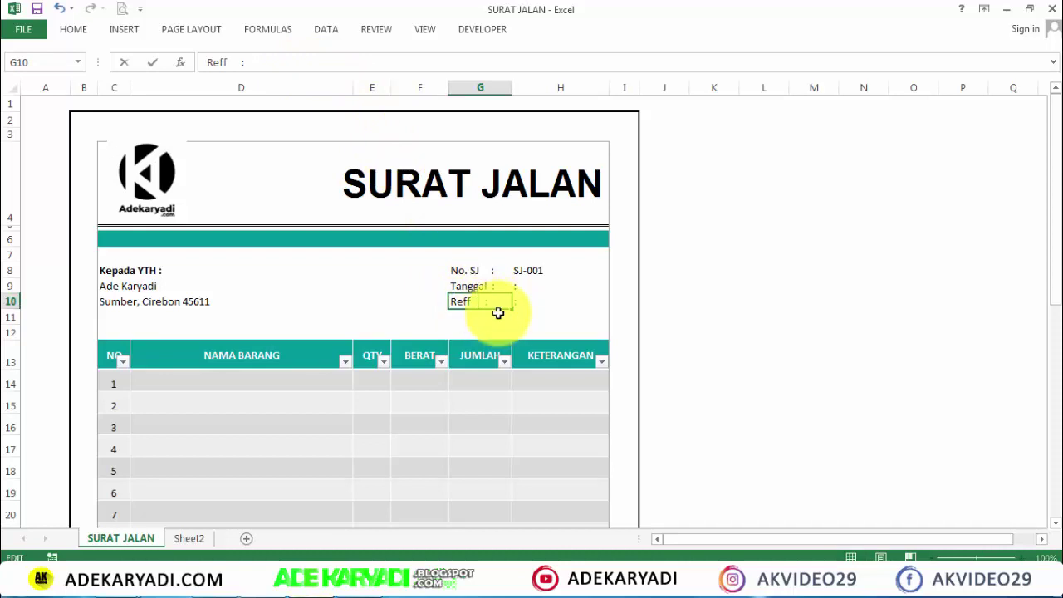
left_click(634, 287)
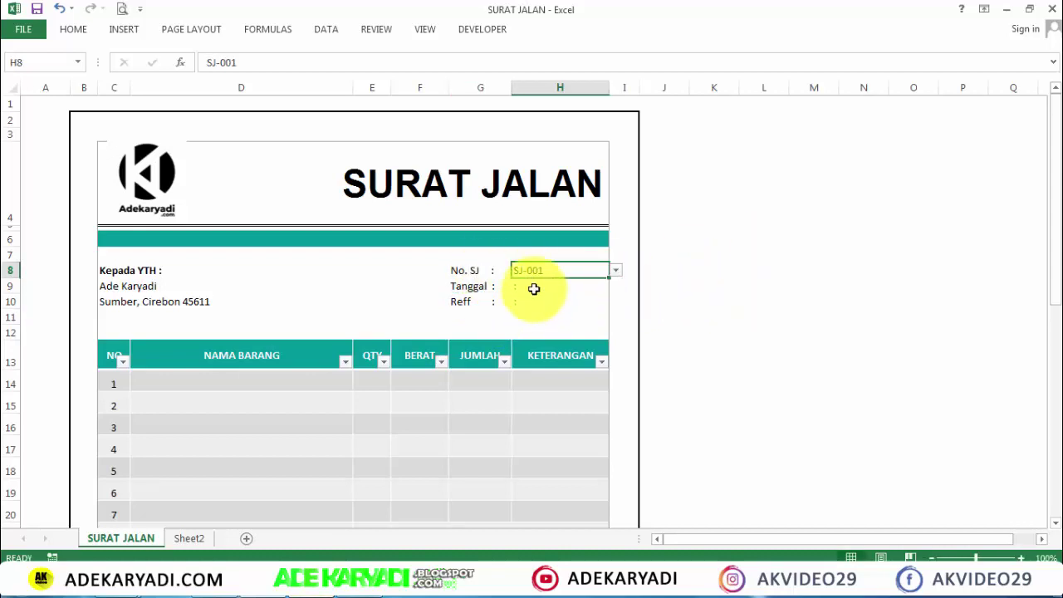
left_click(534, 288)
left_click(545, 272)
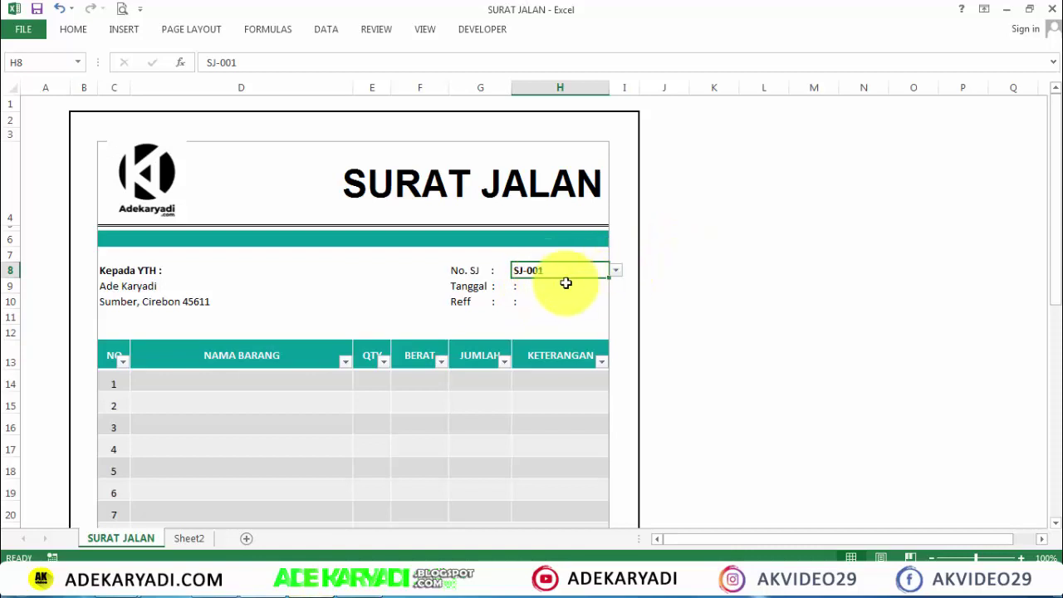
Start an INDEX formula in H9 over Sheet2's absolute TANGGAL range $E$5:$E$1048576
left_click(558, 287)
type("=")
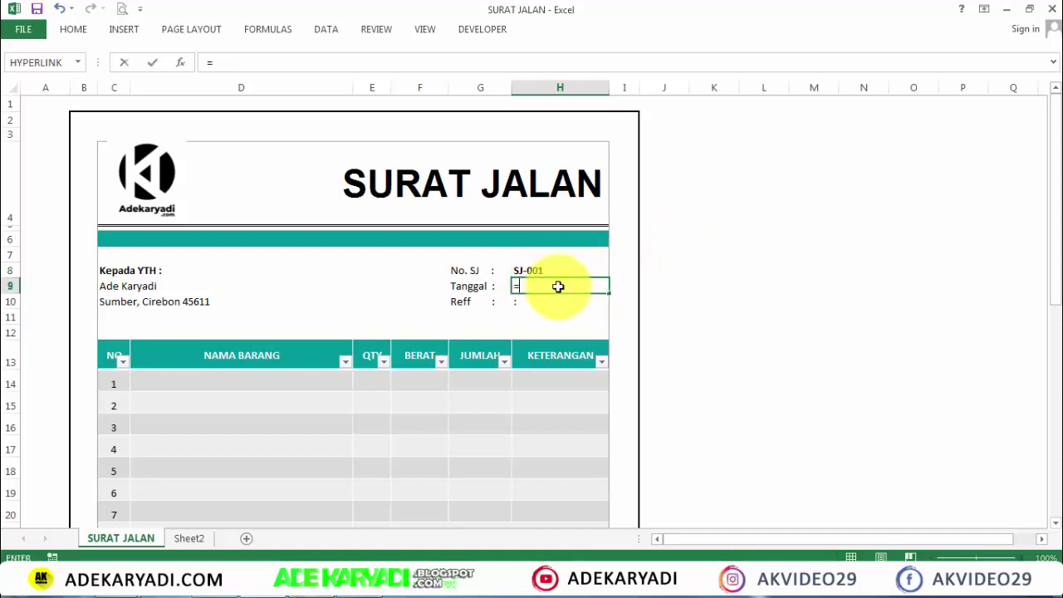
type("VLO")
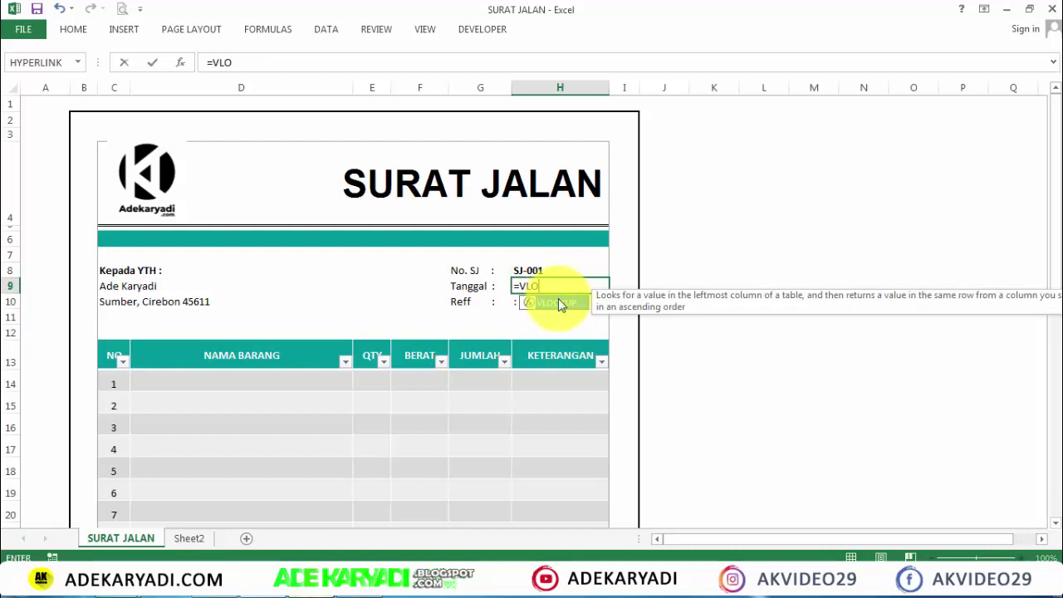
key("BackSpace")
key("BackSpace")
key("BackSpace")
type("I")
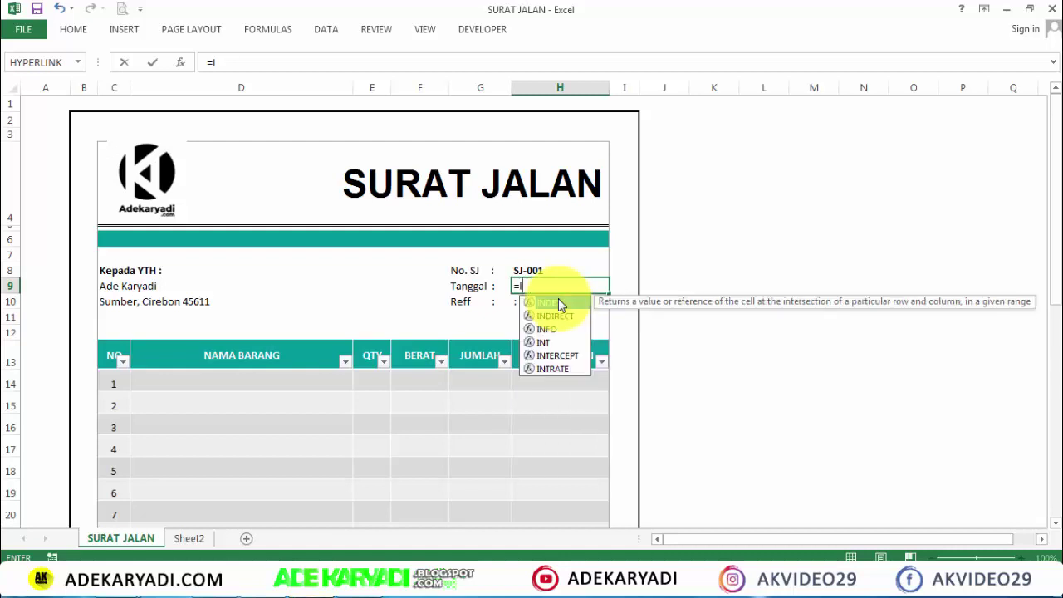
type("ND")
key("Tab")
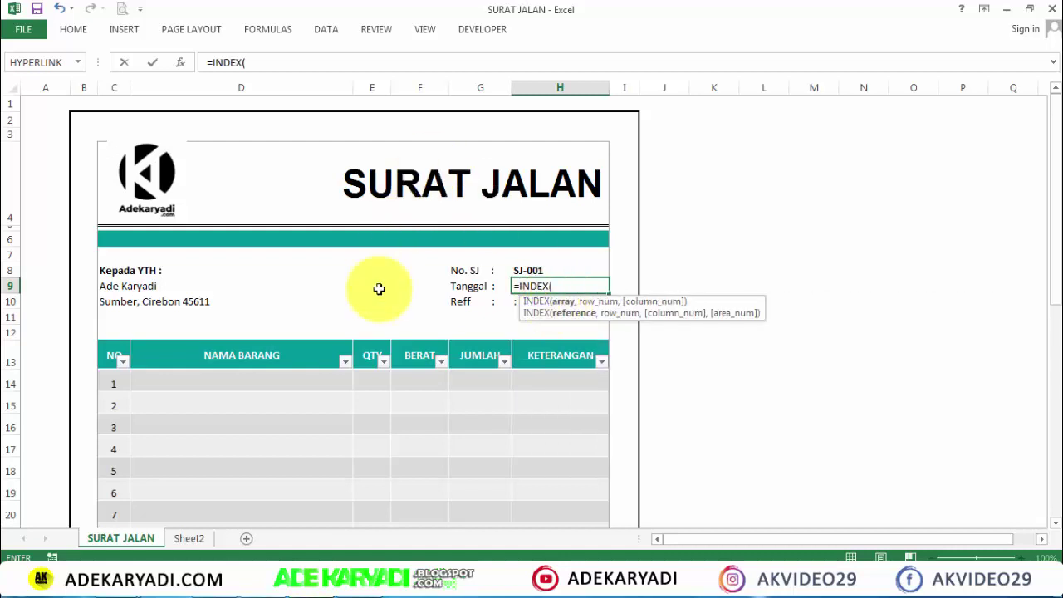
left_click(182, 538)
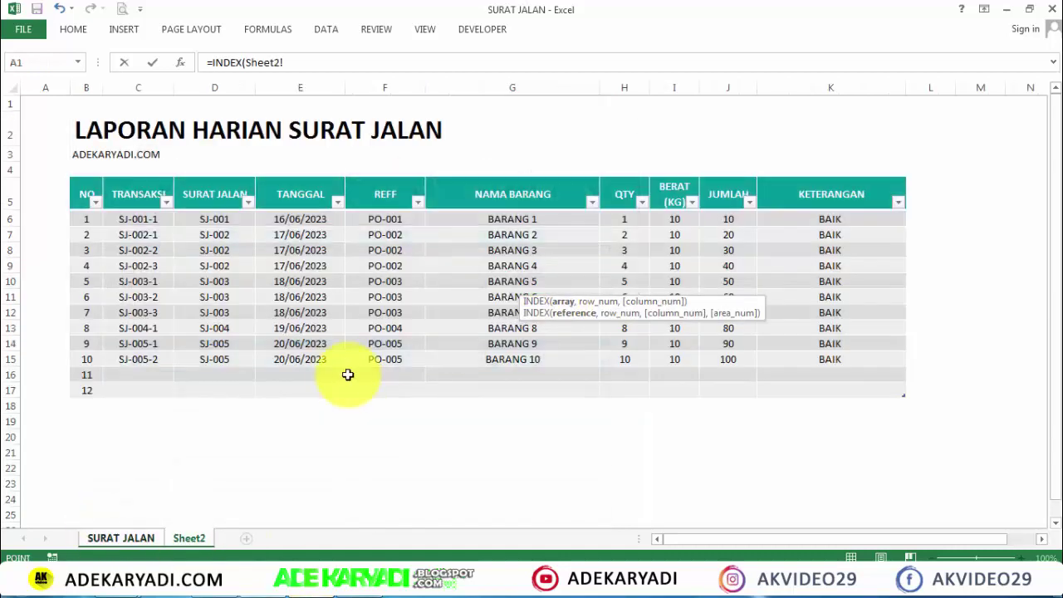
left_click(316, 187)
left_click_drag(317, 187, 312, 412)
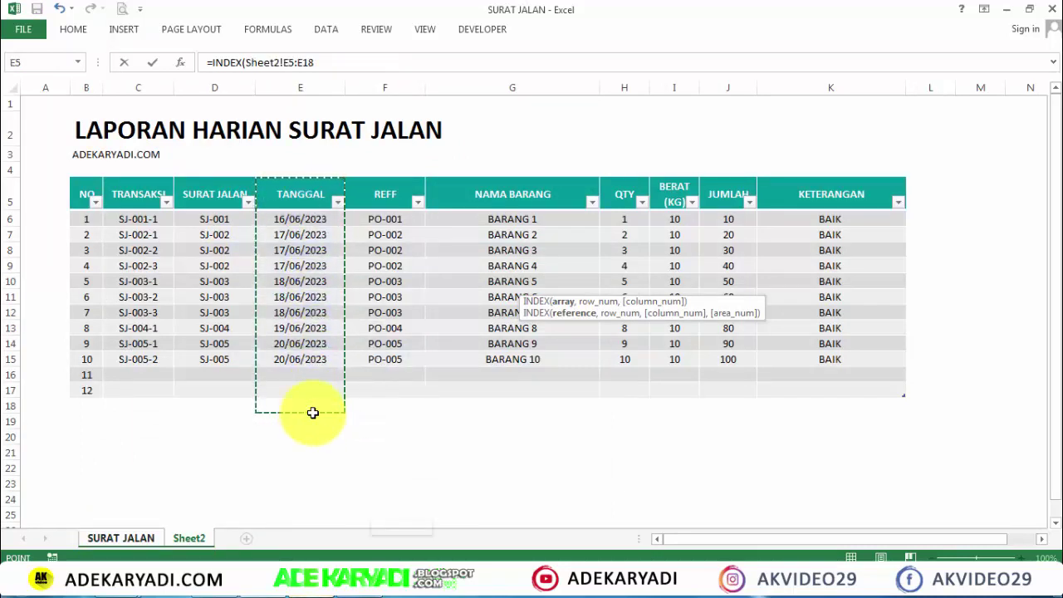
key("ctrl+shift+Down")
key("F4")
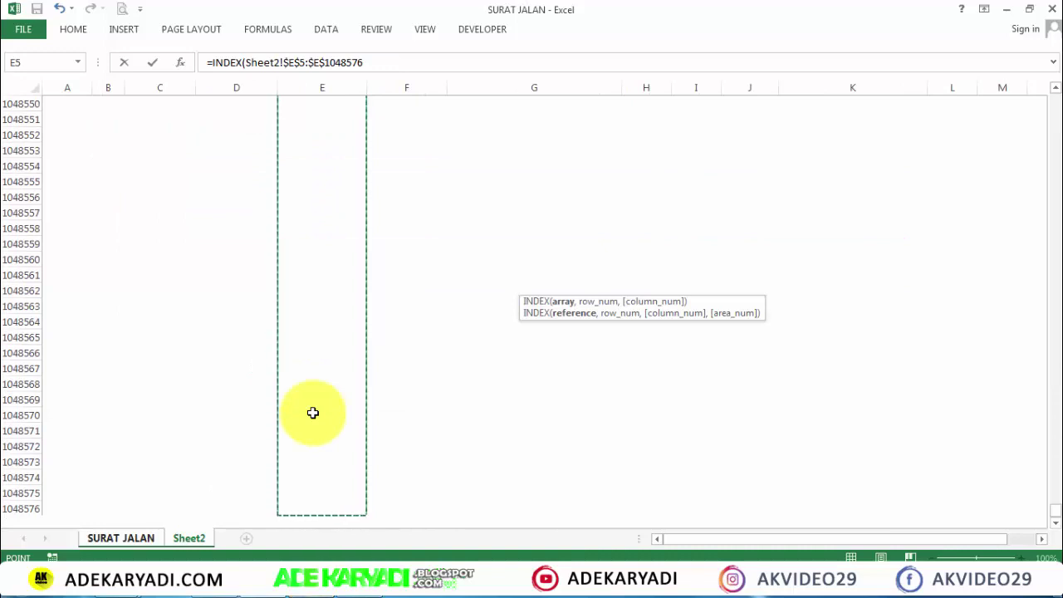
Nest a MATCH function, removing a mistakenly picked TRANSAKSI range
type(",MATC")
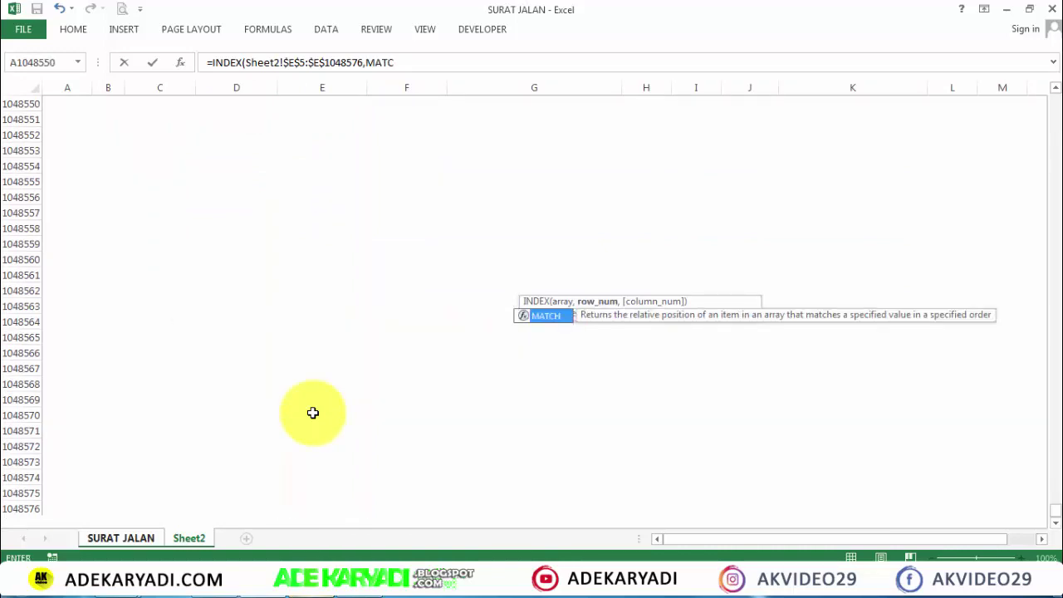
double_click(547, 316)
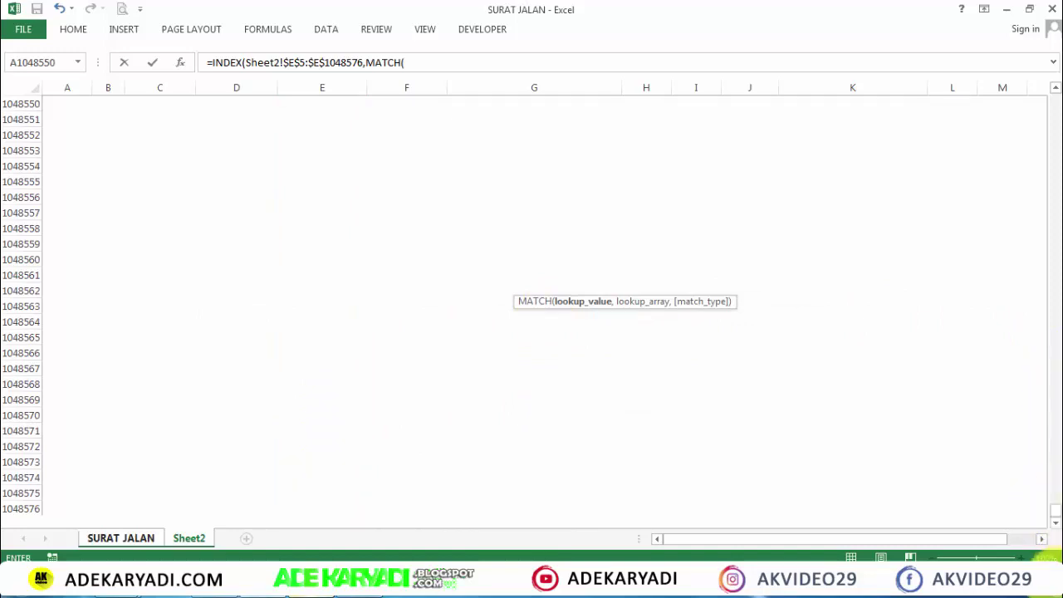
left_click_drag(1056, 520, 1053, 93)
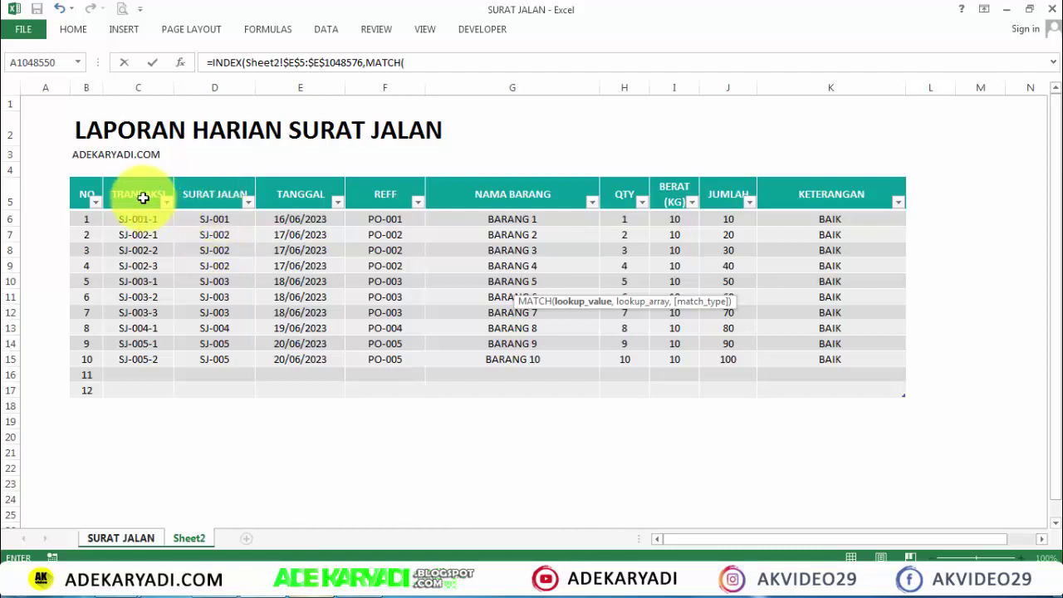
left_click_drag(143, 198, 148, 420)
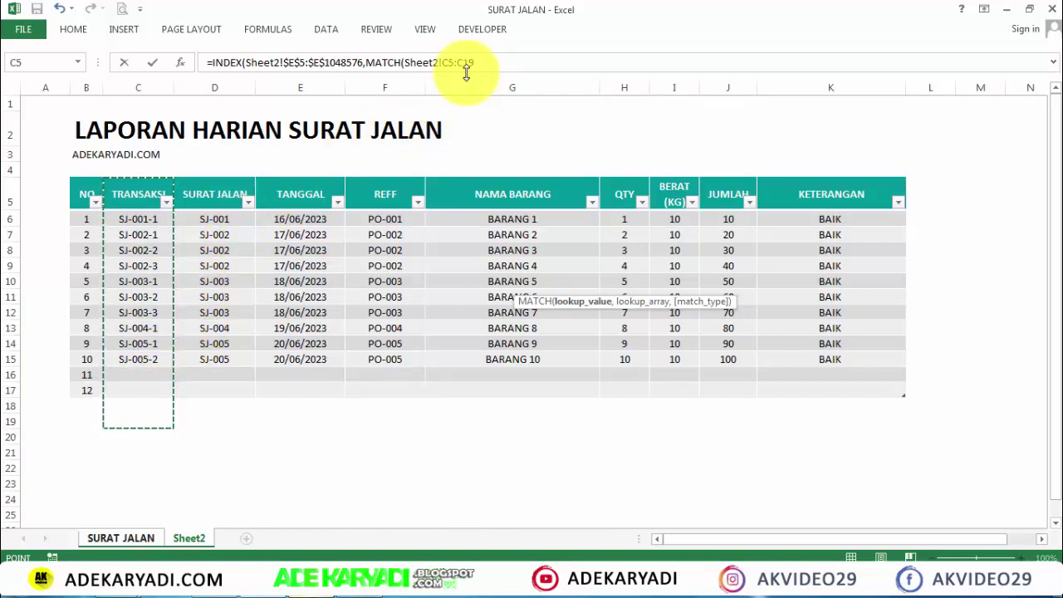
left_click_drag(477, 63, 411, 63)
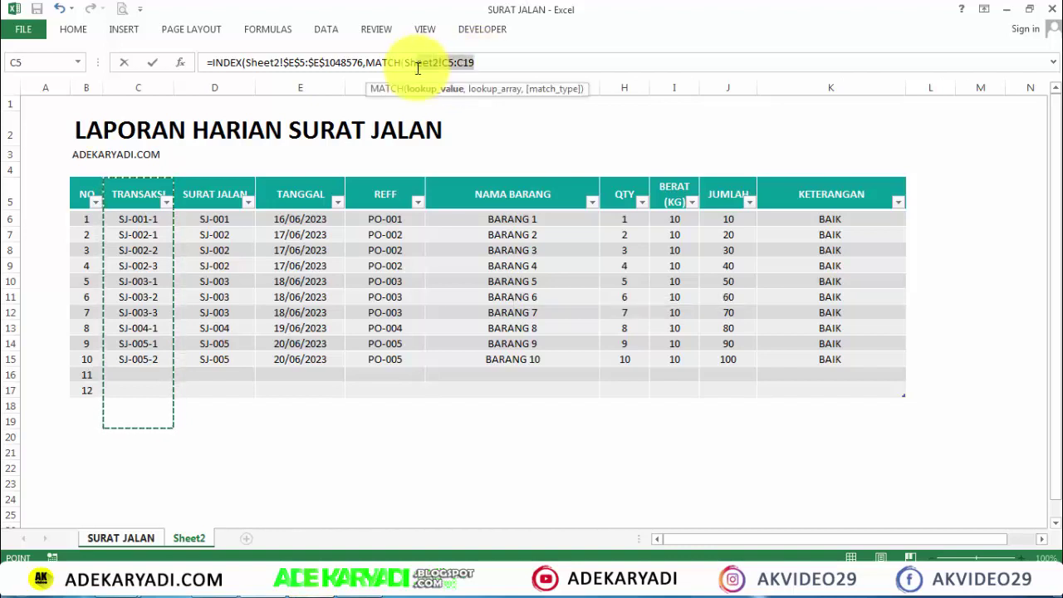
key("BackSpace")
key("BackSpace")
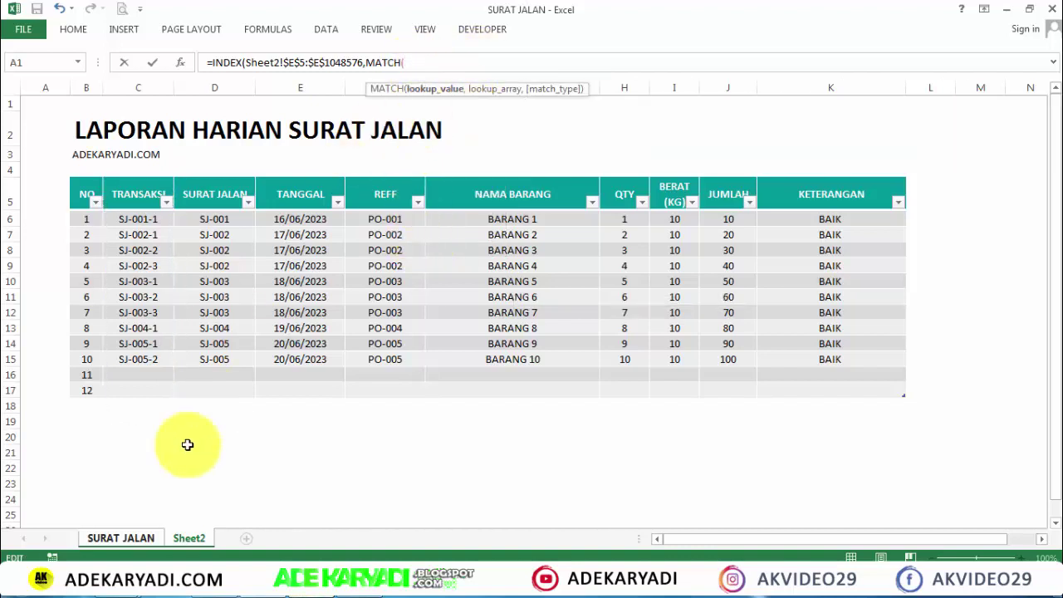
Finish MATCH with lookup value $H$8, lookup array Sheet2!$D$5:$D$1048576 and exact match 0
left_click(150, 536)
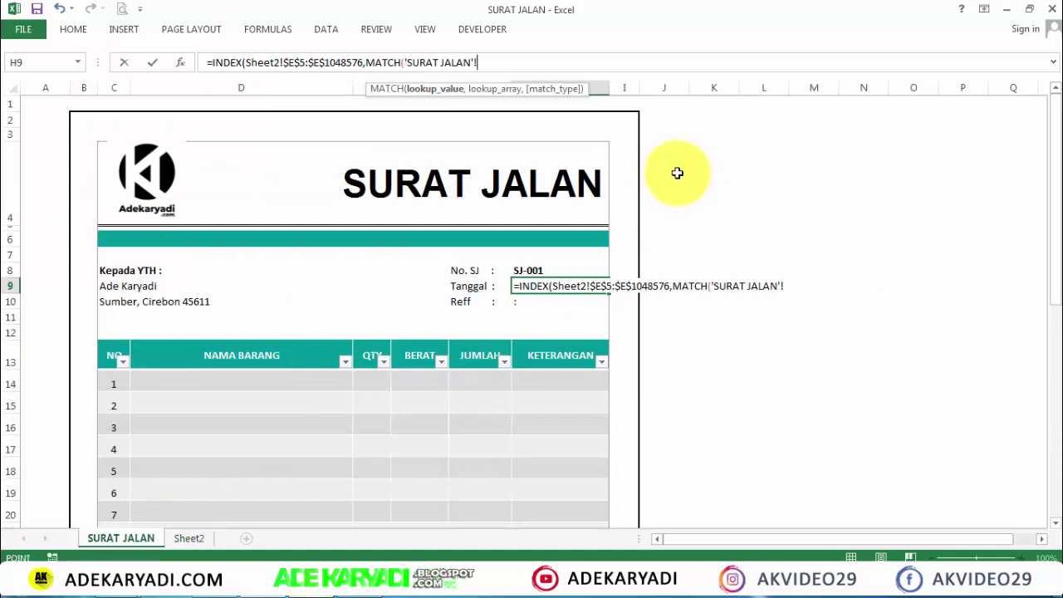
left_click(556, 267)
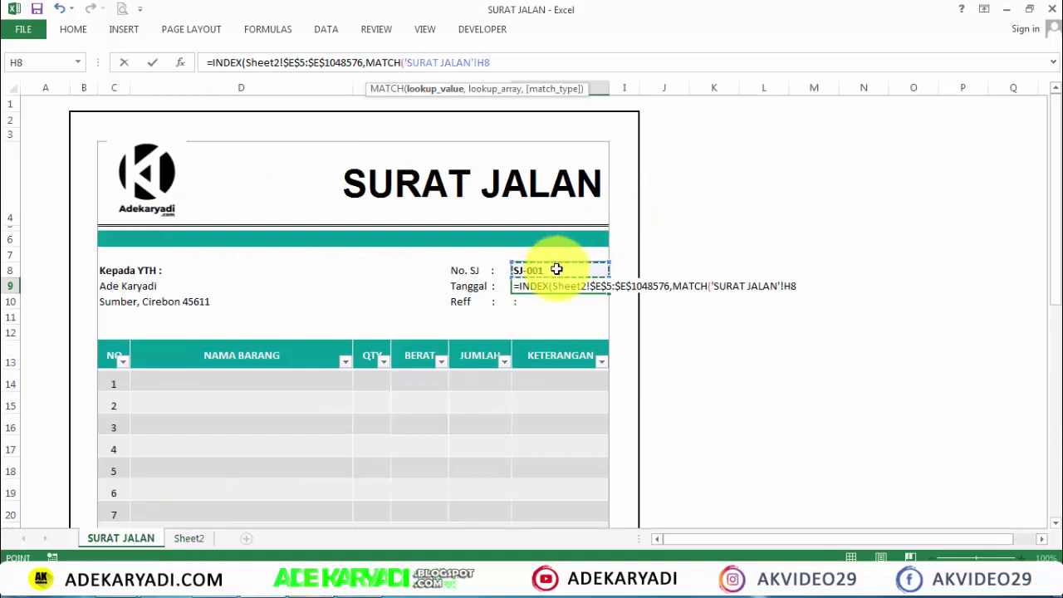
type("$H$8,")
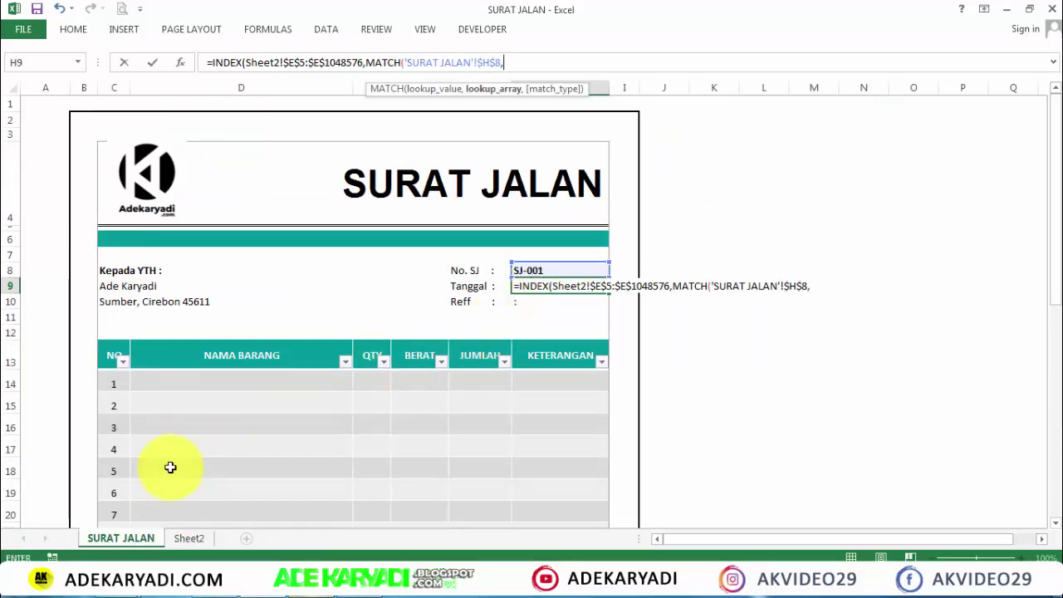
left_click(175, 538)
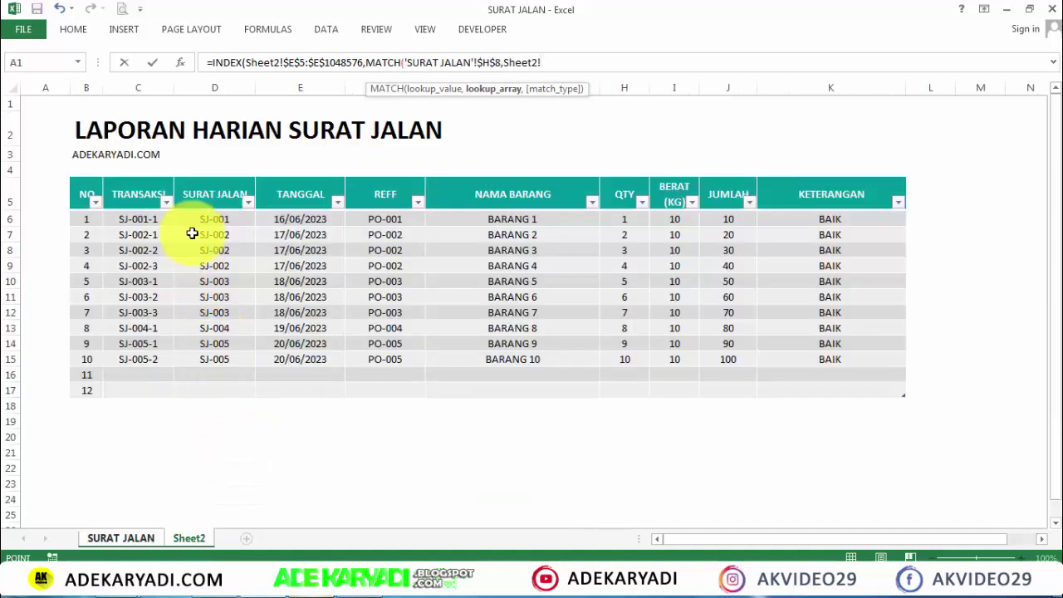
left_click_drag(207, 196, 214, 391)
key("ctrl+shift+Down")
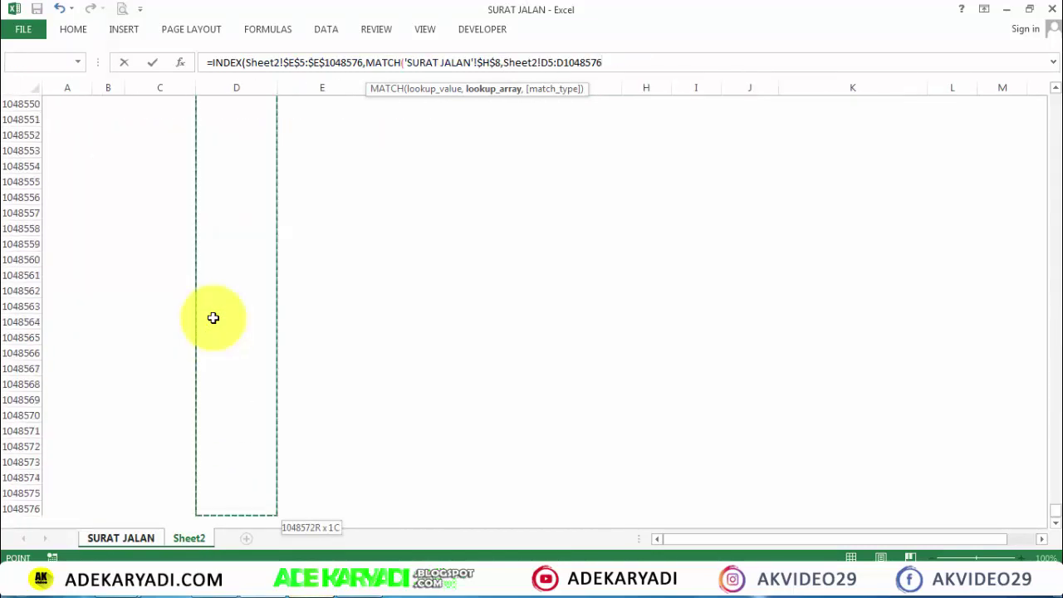
key("F4")
type(",")
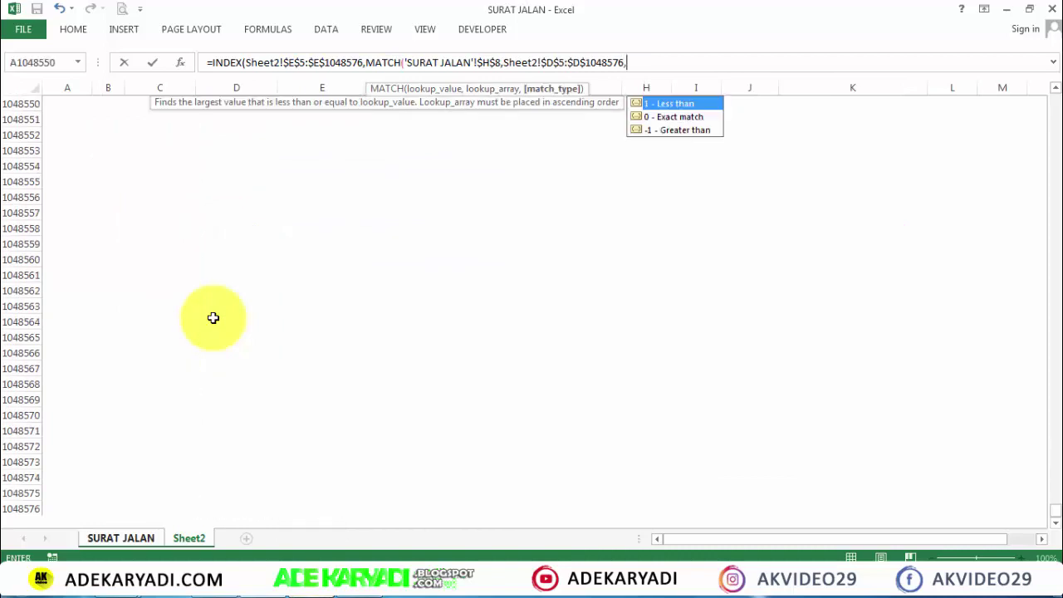
type("0))")
key("Return")
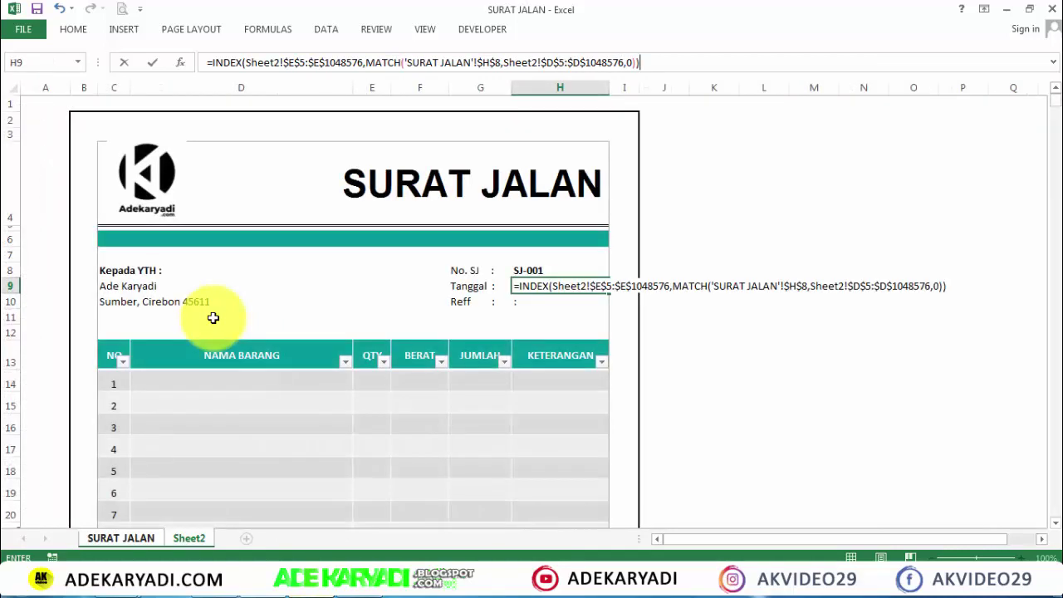
left_click(541, 286)
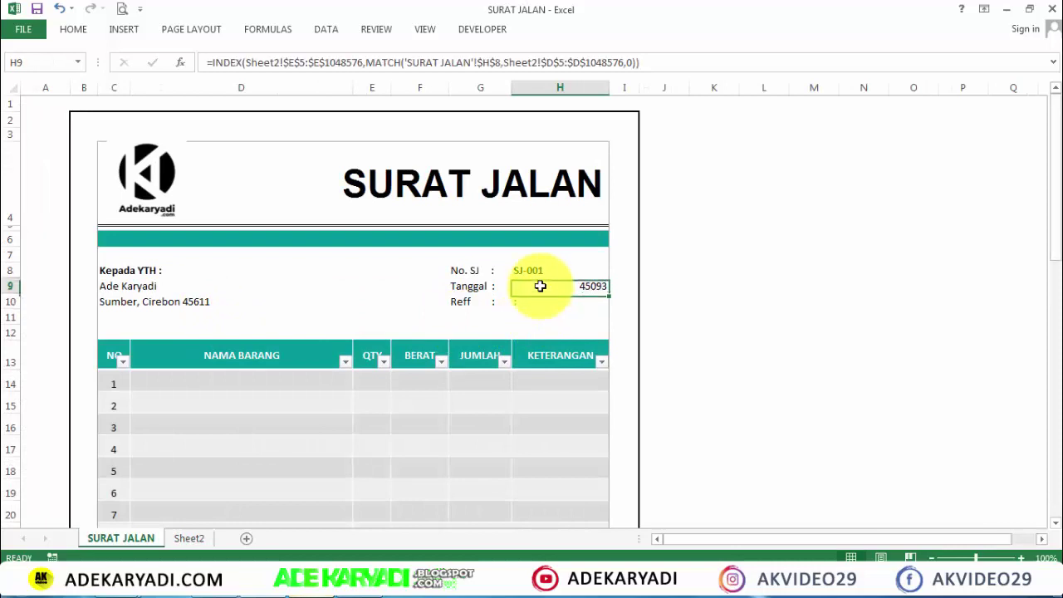
Left-align Tanggal and format it as Long Date, showing 16 June 2023
left_click(81, 35)
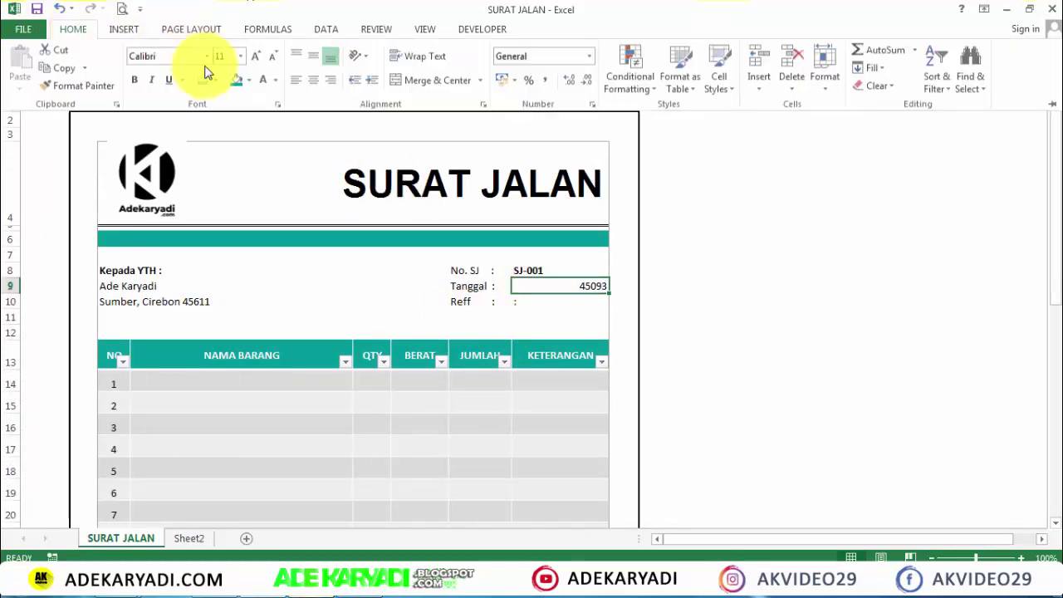
left_click(295, 81)
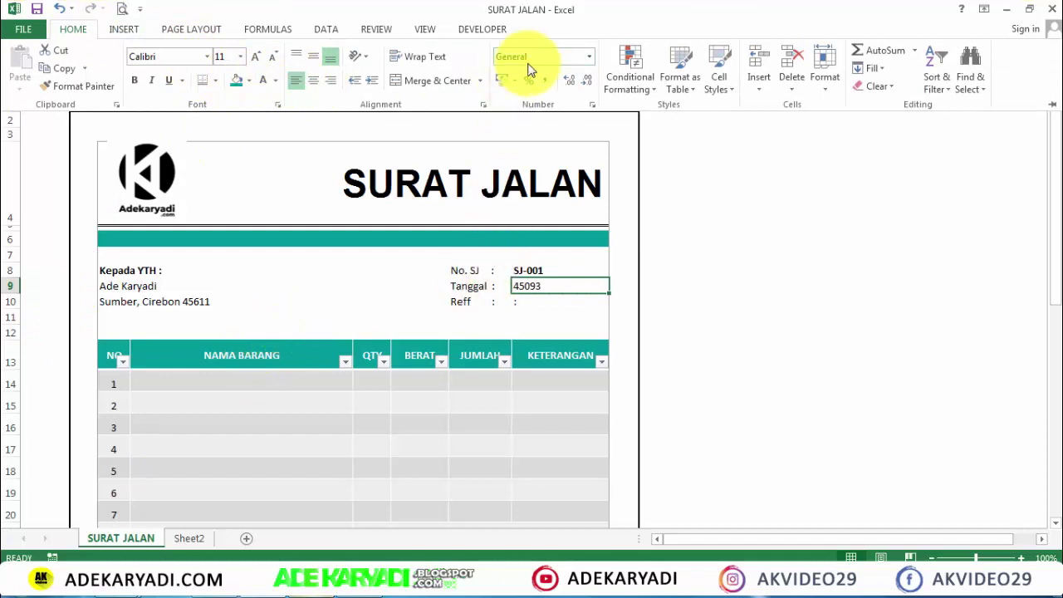
left_click(587, 66)
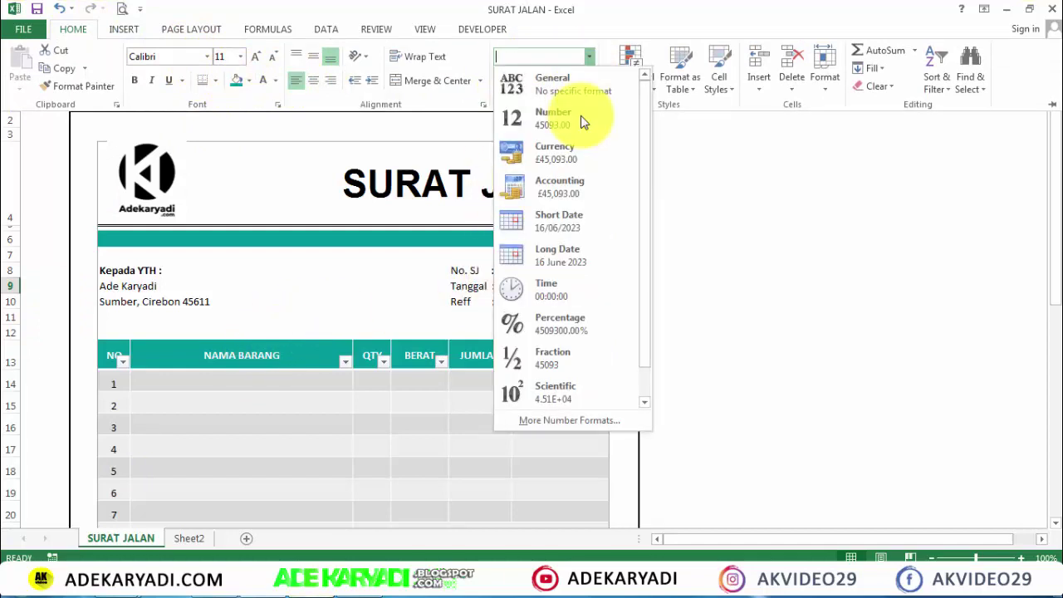
left_click(568, 262)
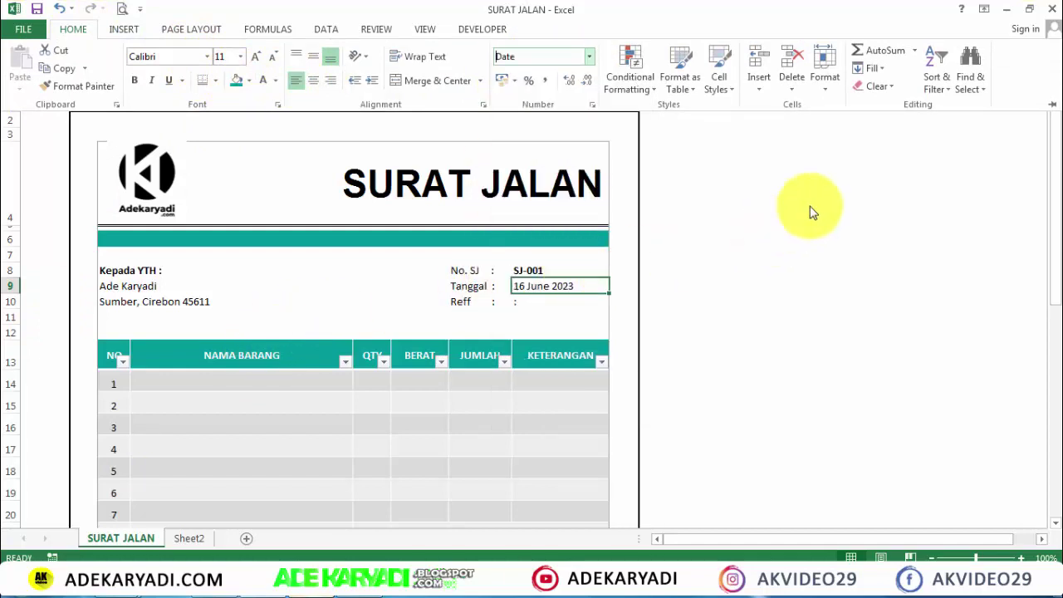
Copy H9's INDEX/MATCH formula text into the Reff cell H10
left_click(523, 301)
left_click(533, 285)
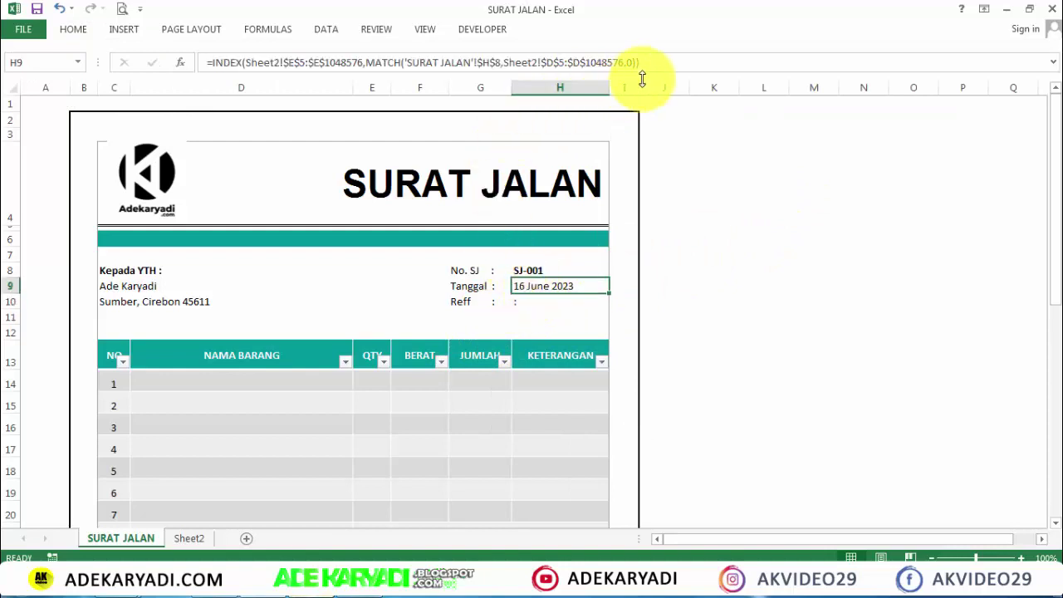
left_click_drag(650, 63, 208, 72)
key("ctrl+c")
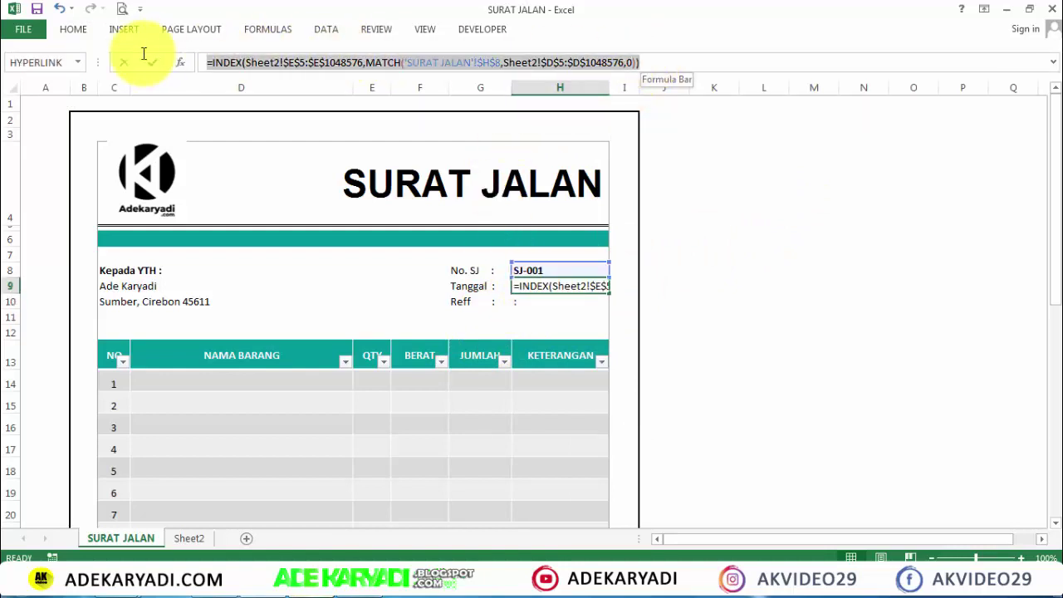
key("Escape")
key("Return")
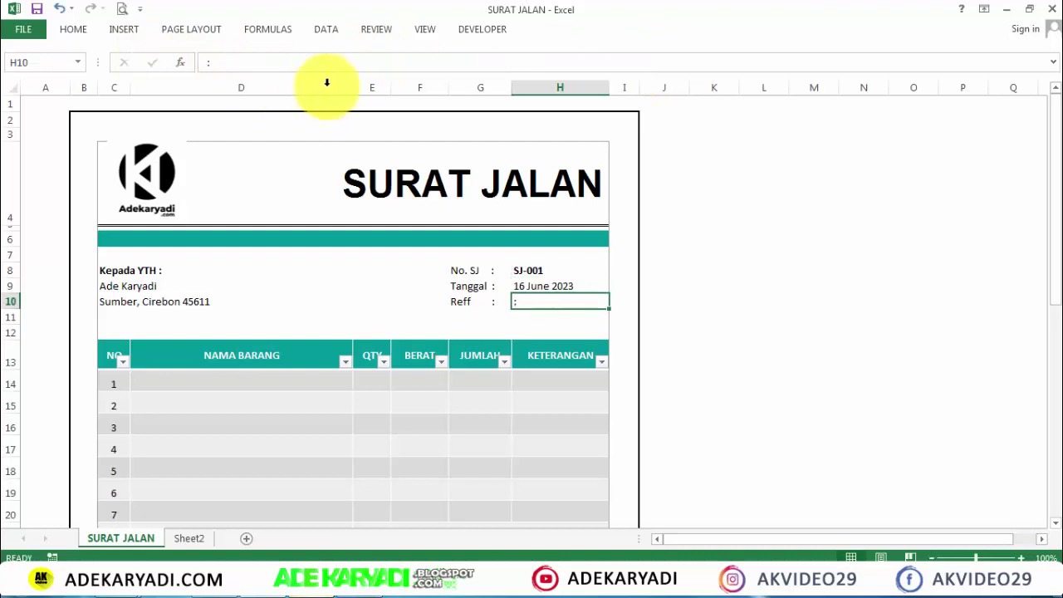
left_click_drag(296, 58, 159, 58)
key("ctrl+v")
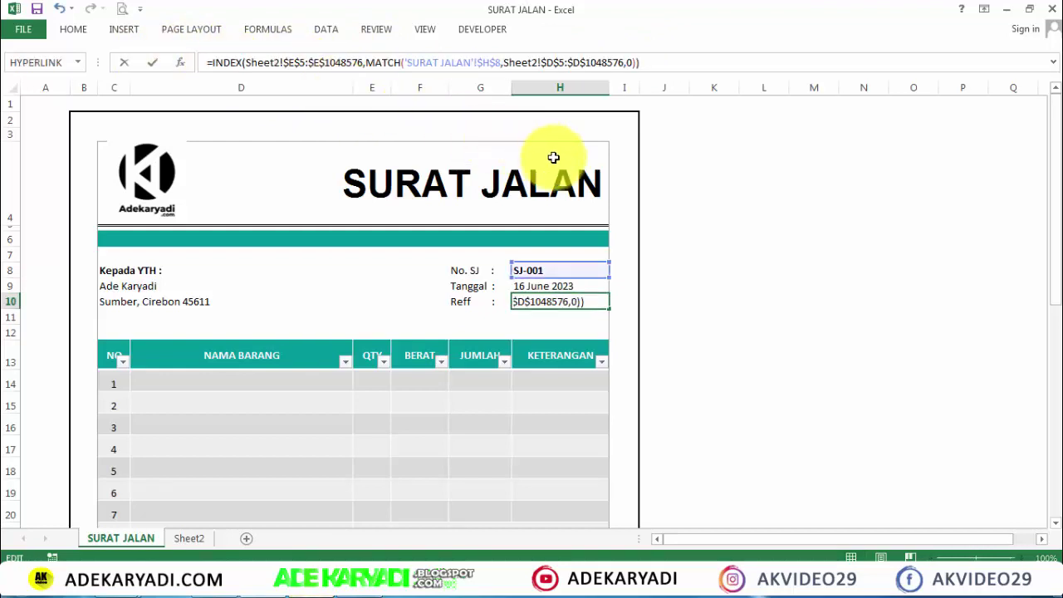
key("Return")
left_click(570, 301)
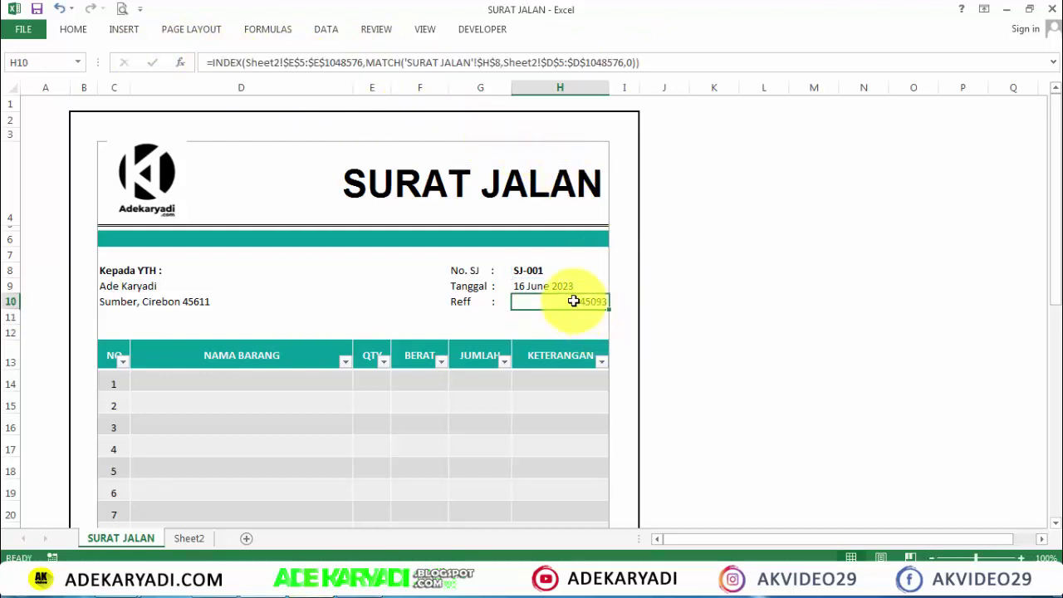
Look through the Sheet2 log to find the column holding REFF values
left_click(189, 538)
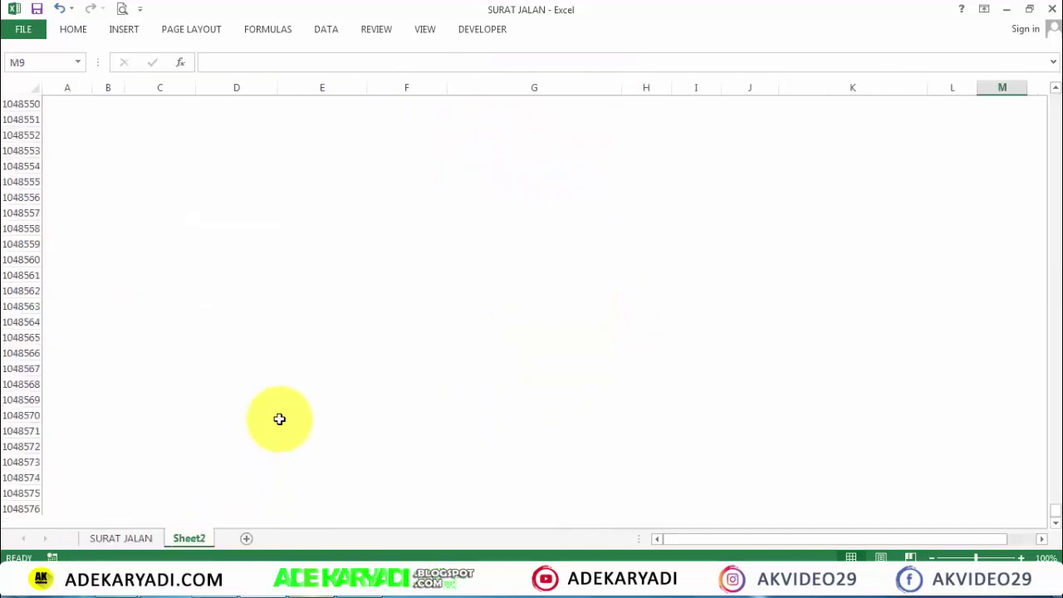
left_click_drag(1057, 515, 1055, 99)
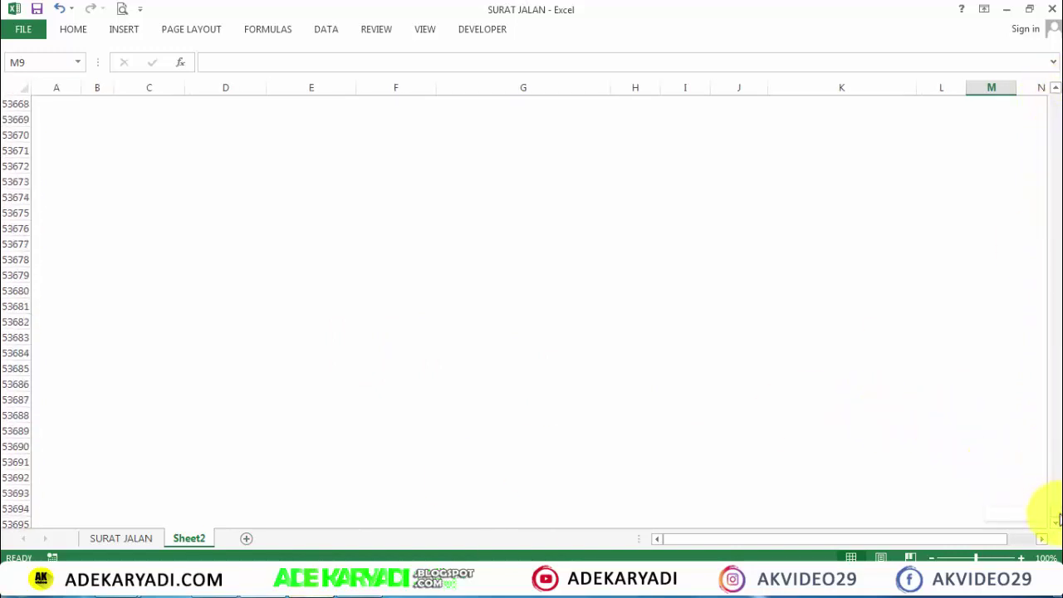
left_click_drag(1059, 517, 1055, 154)
left_click_drag(1050, 103, 783, 255)
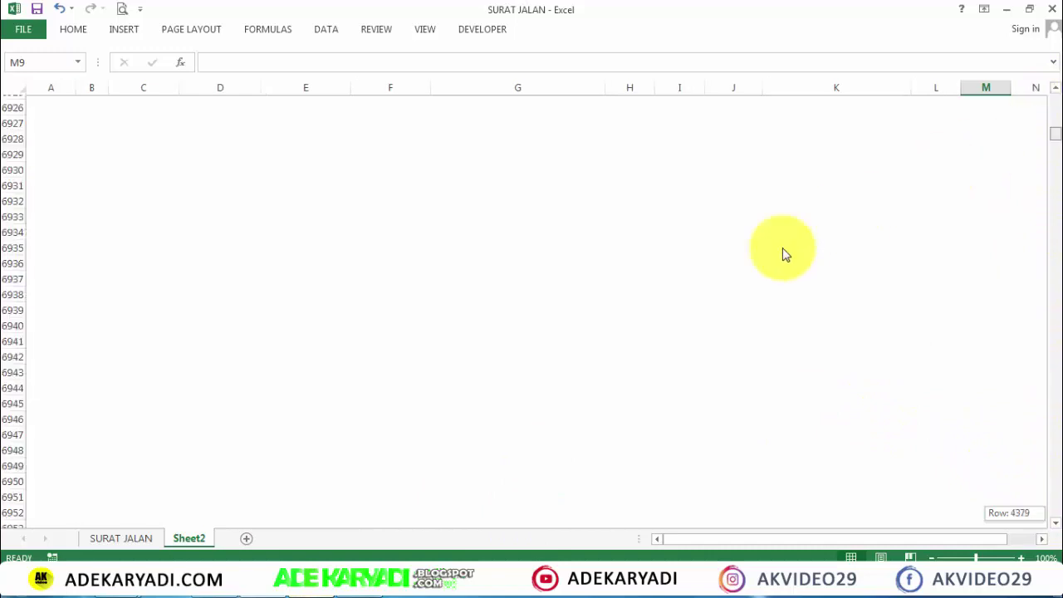
key("ctrl+Home")
left_click(465, 313)
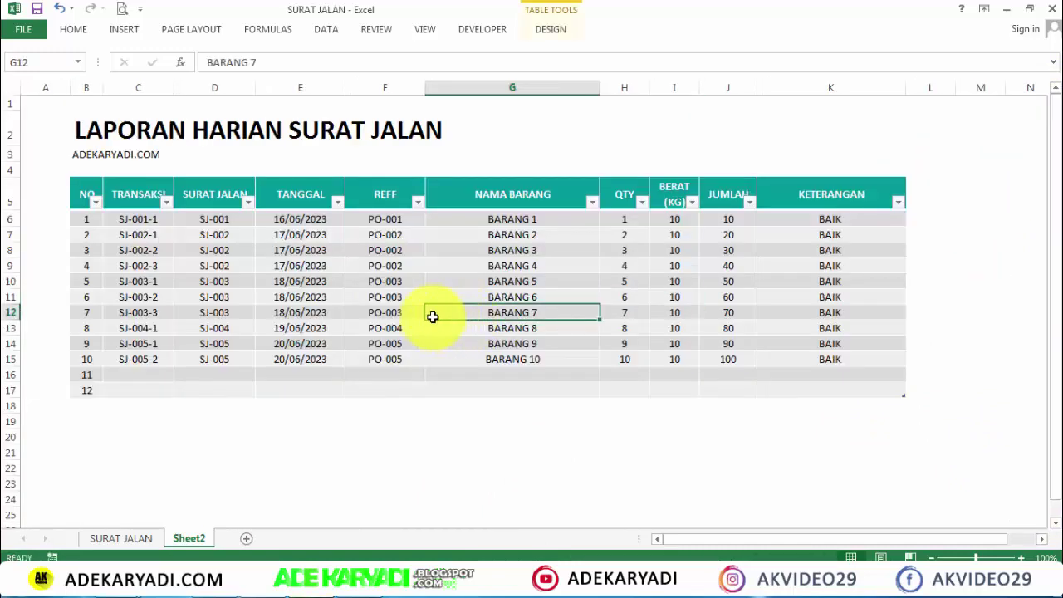
left_click(416, 295)
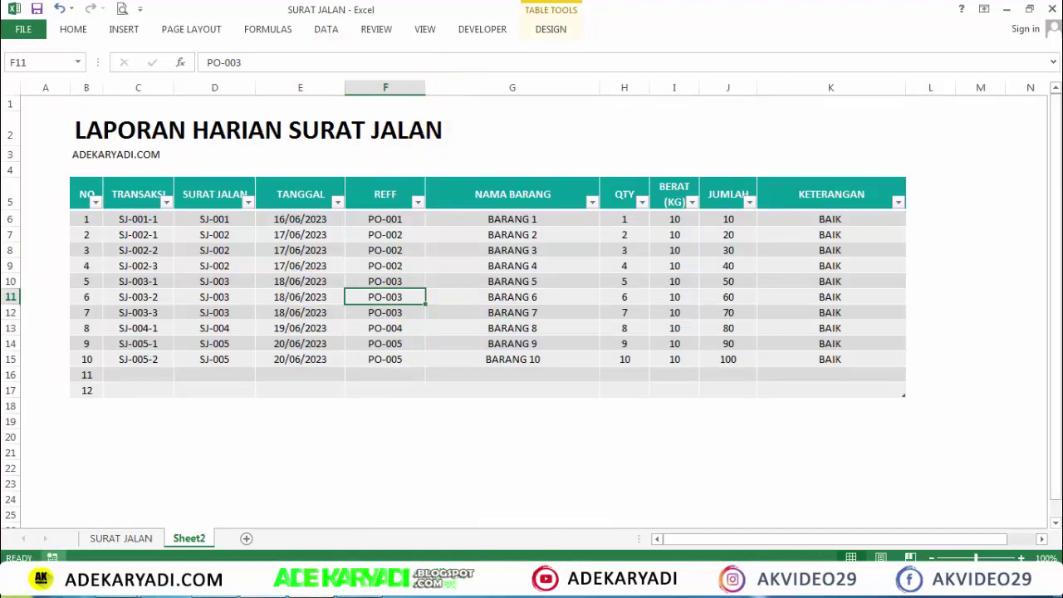
Change the Reff formula's INDEX range from column E to F so it returns PO-001
left_click(117, 538)
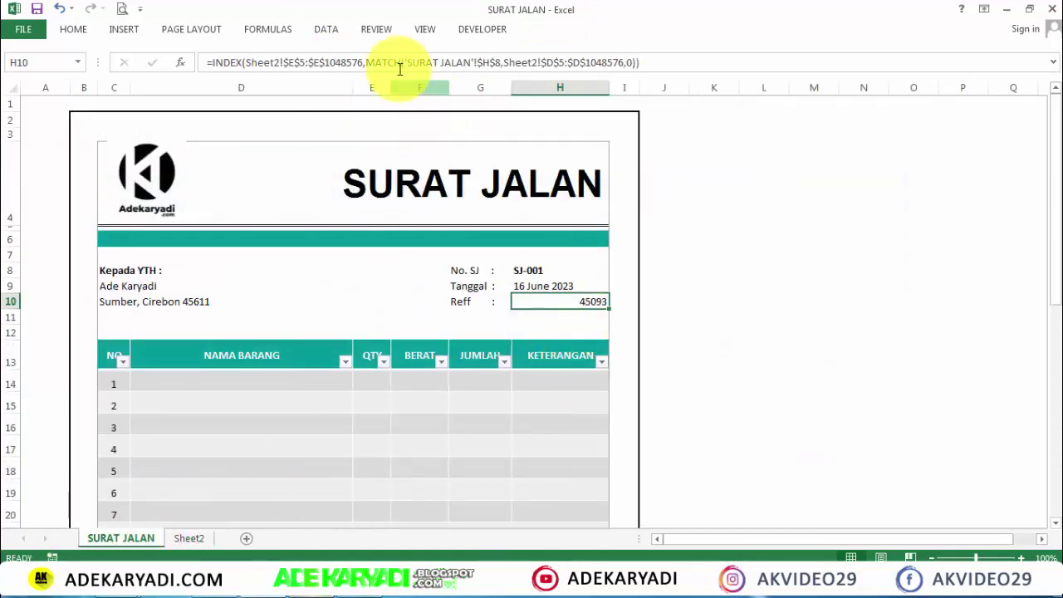
left_click(314, 62)
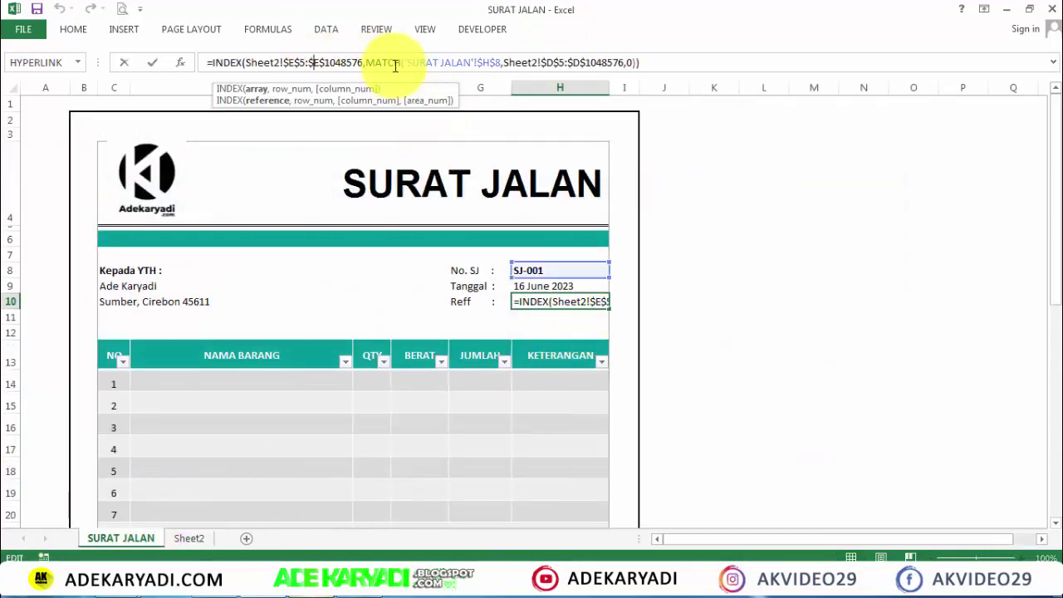
key("Delete")
type("F")
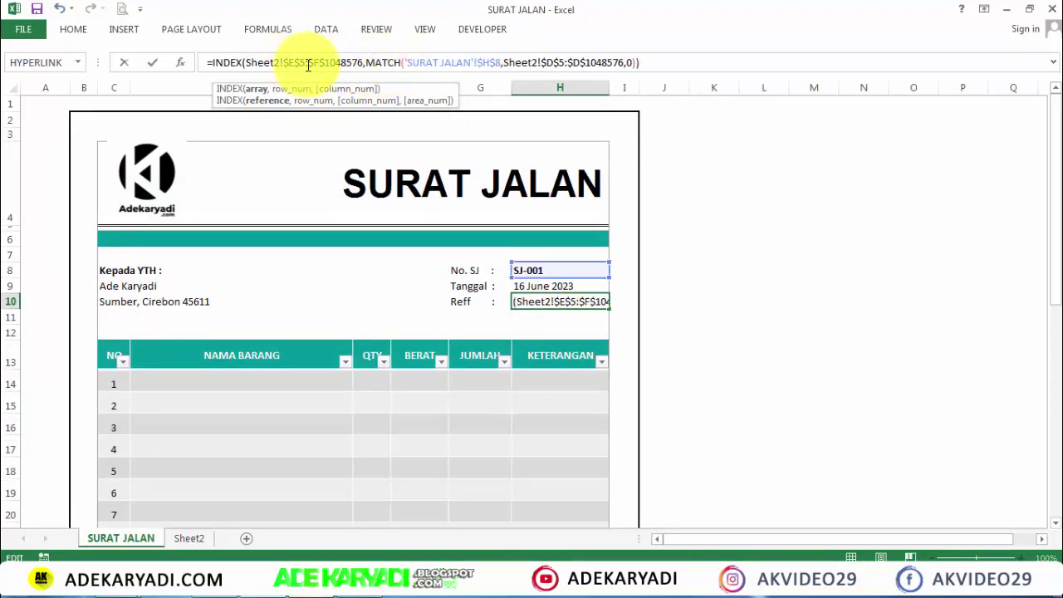
key("Return")
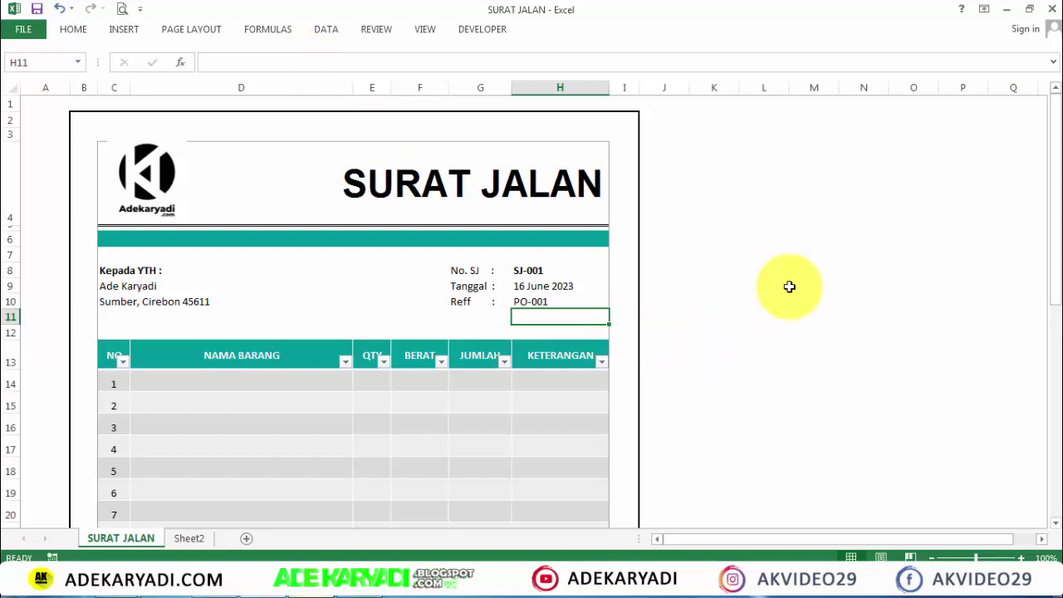
Inspect the recipient name and Kepada YTH cells, then go to Sheet2
left_click(789, 286)
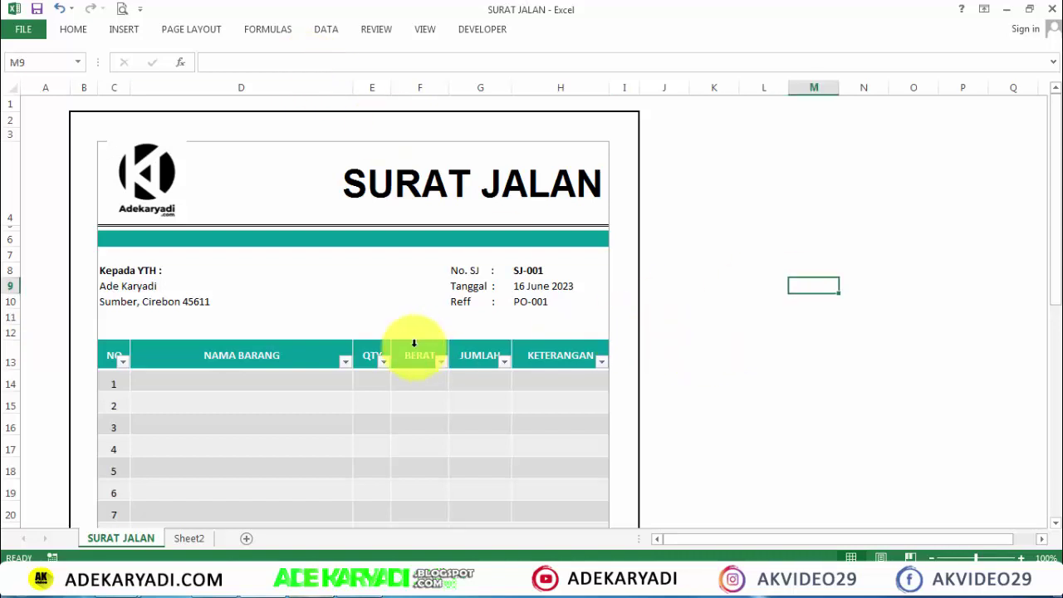
left_click(123, 290)
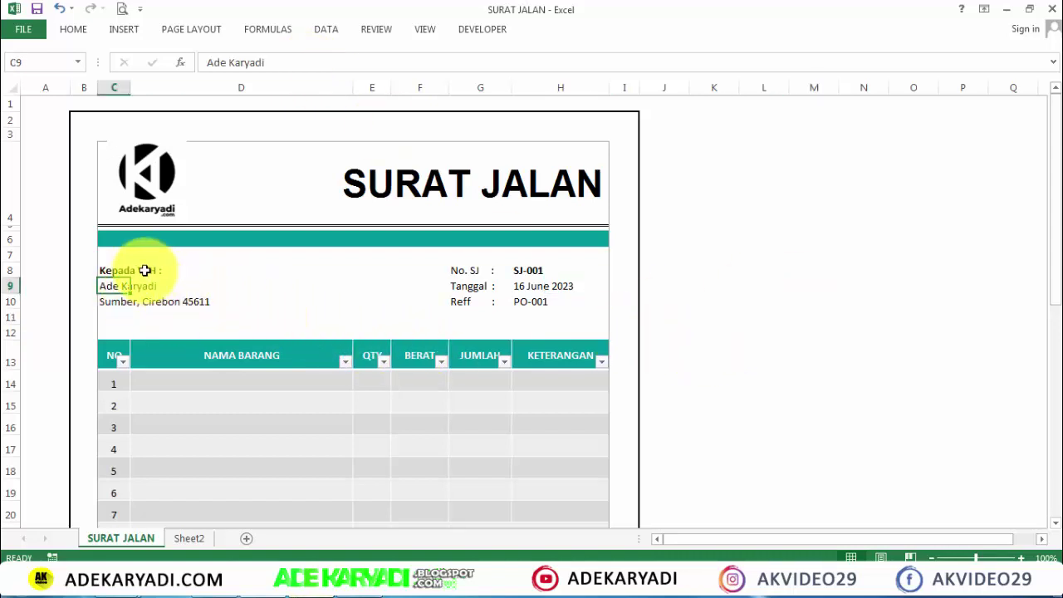
left_click(125, 269)
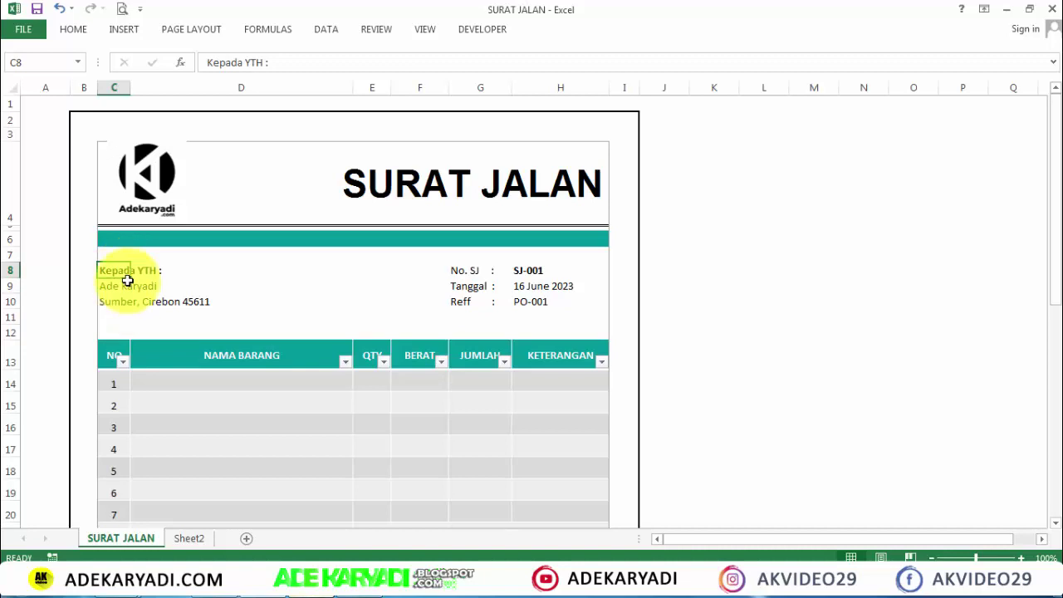
left_click(188, 539)
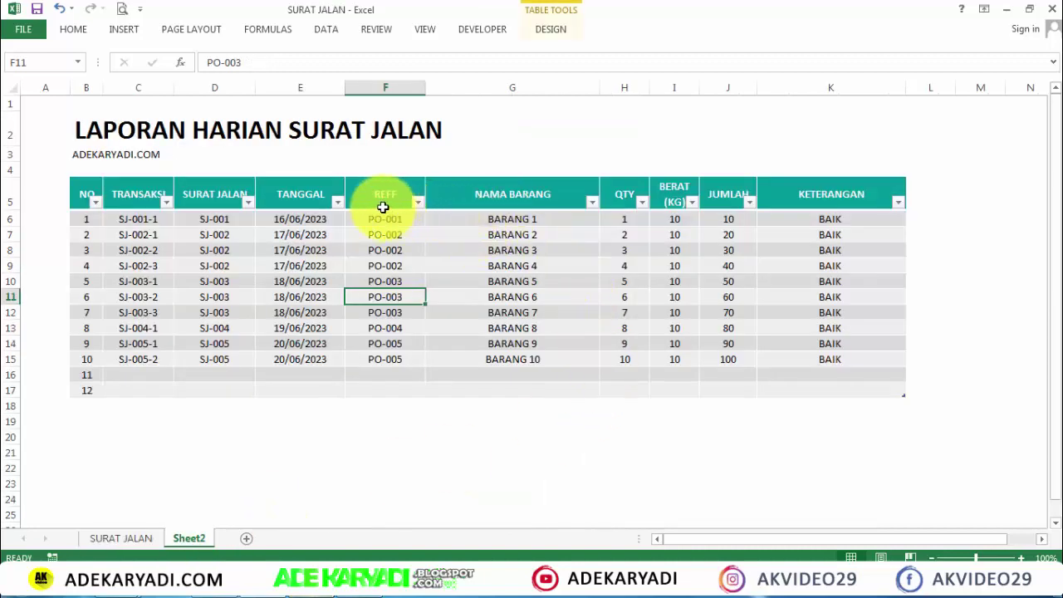
Insert two columns before NAMA BARANG with headers KEPADA and ALAMAT
left_click(484, 77)
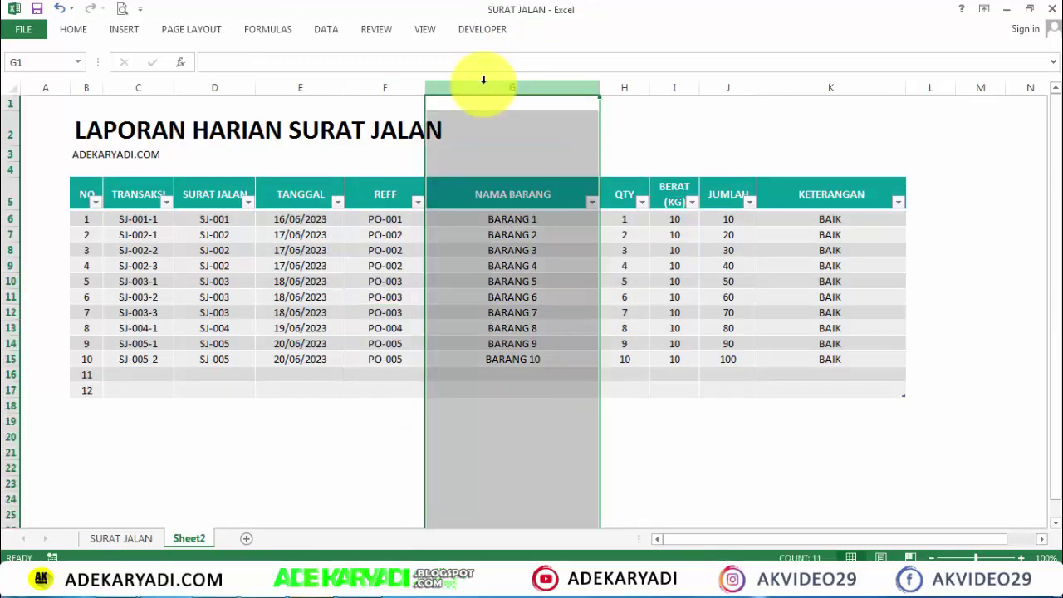
right_click(485, 83)
left_click(538, 194)
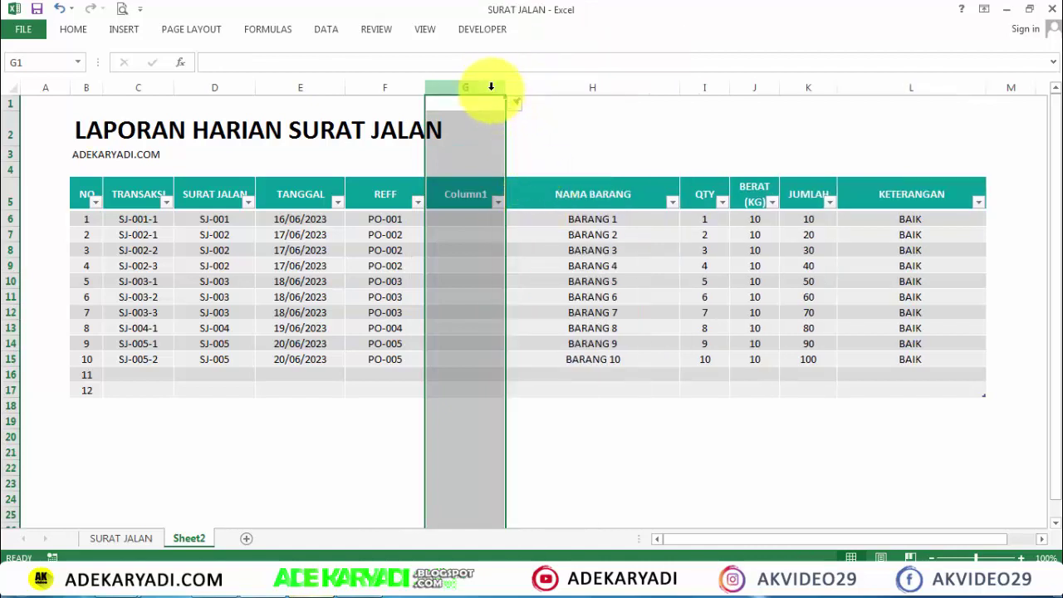
right_click(495, 93)
left_click(540, 194)
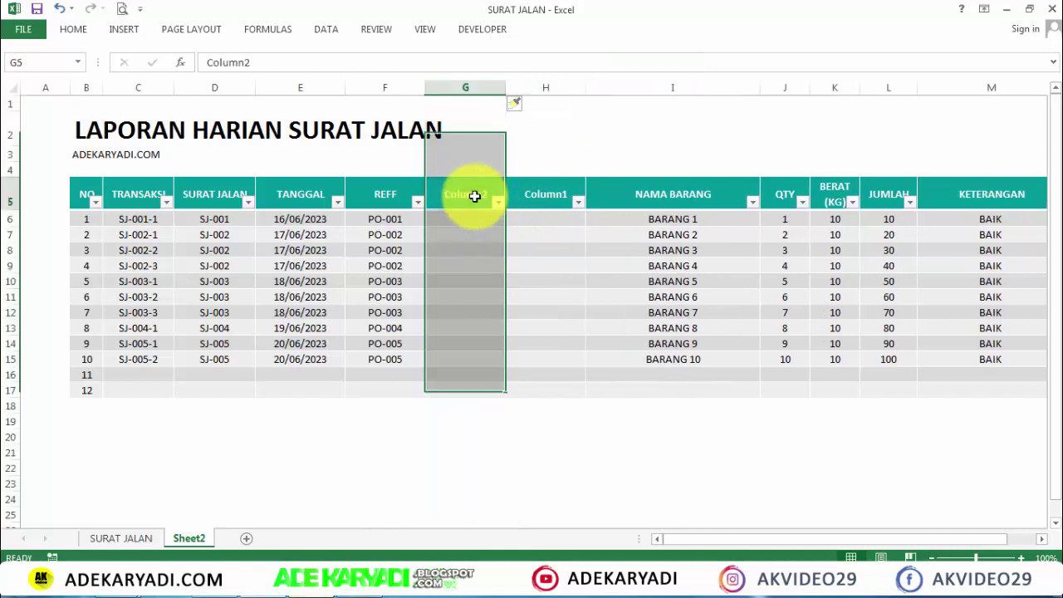
left_click(476, 201)
type("KEPADA")
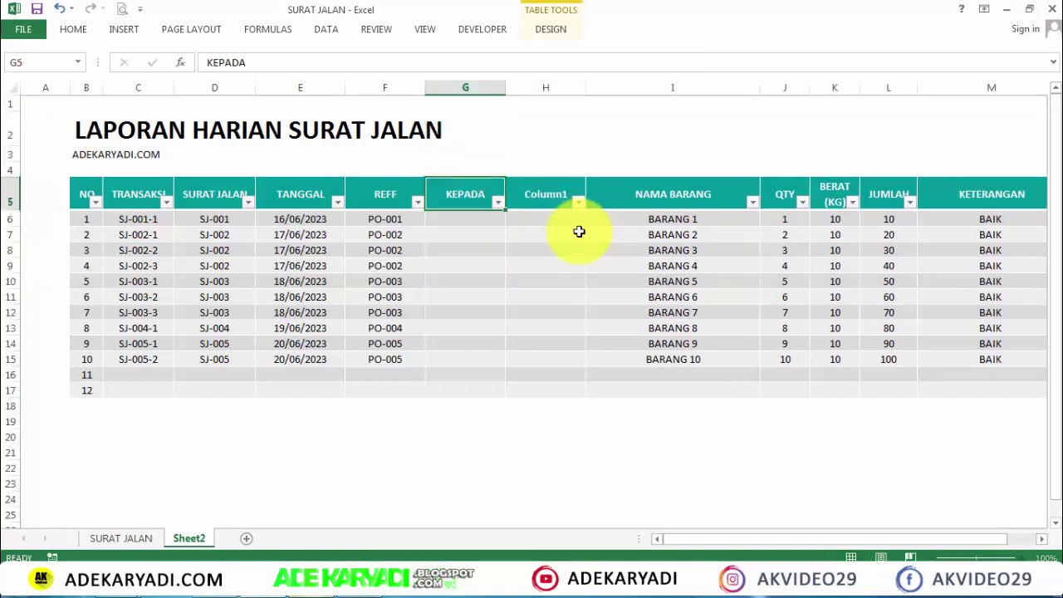
key("Right")
key("F2")
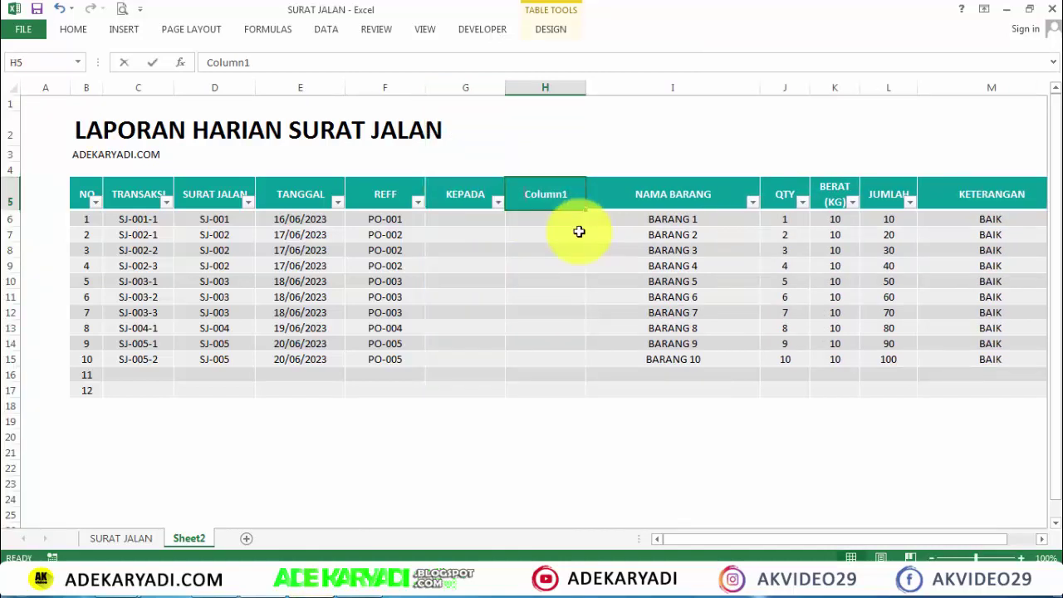
type("ALAMAT")
key("Return")
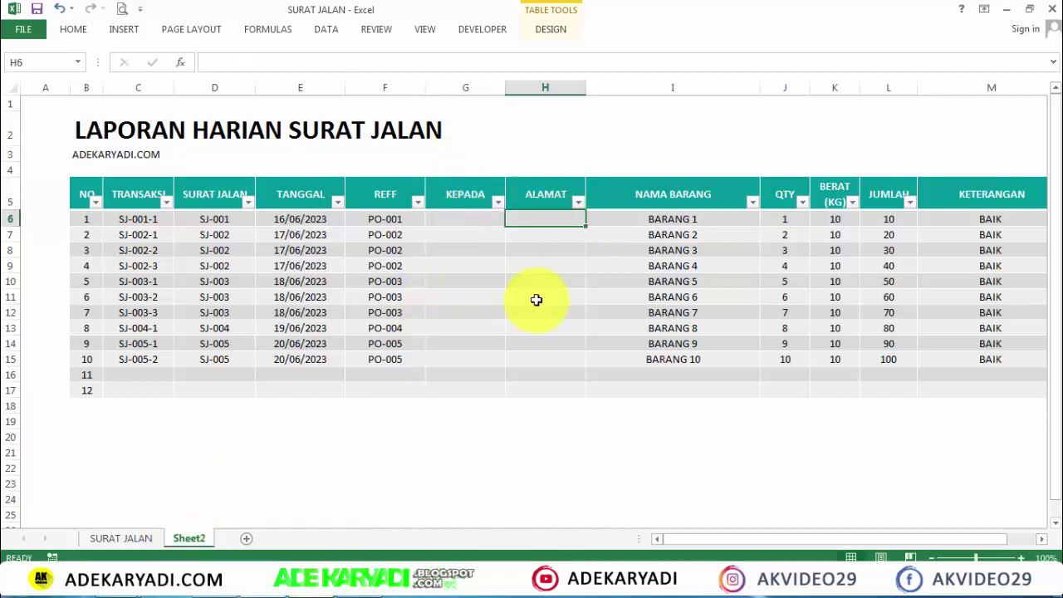
Enter the numbered recipient name in the first KEPADA cell and fit column G
left_click(473, 223)
type("ADEKARYADI.COM 1")
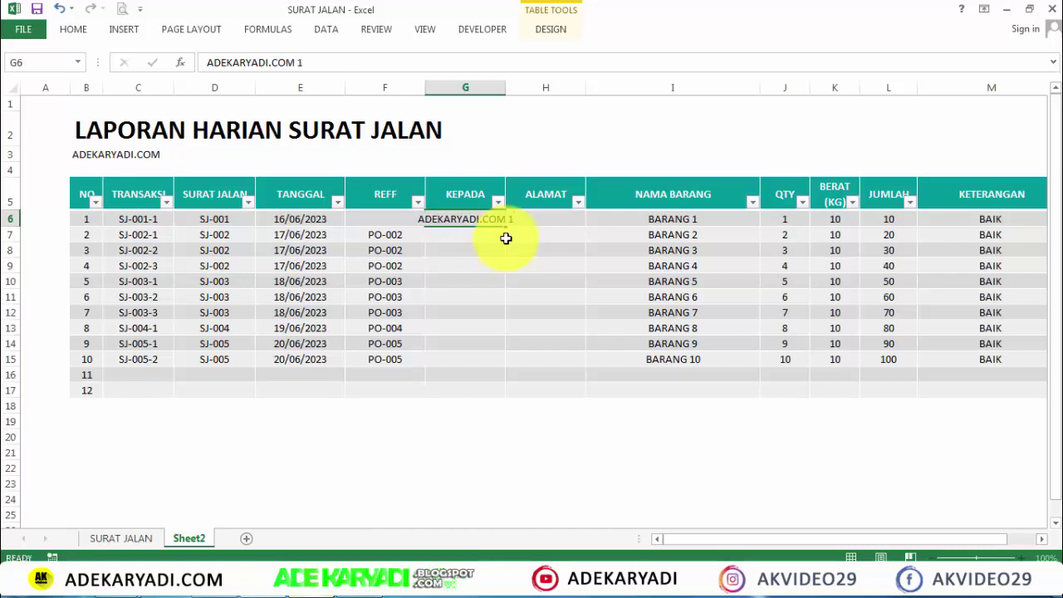
key("Return")
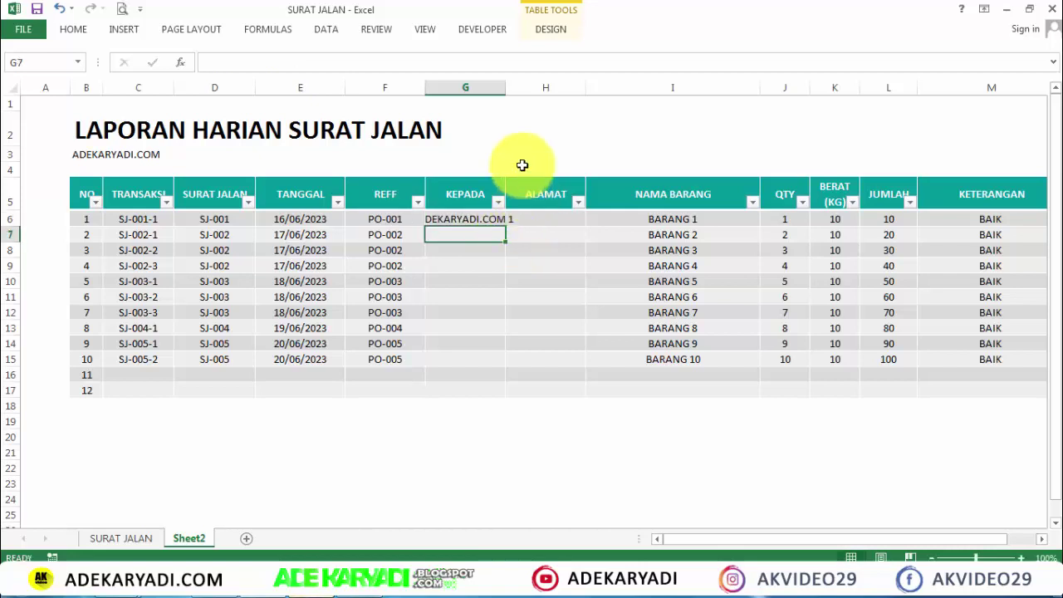
double_click(504, 94)
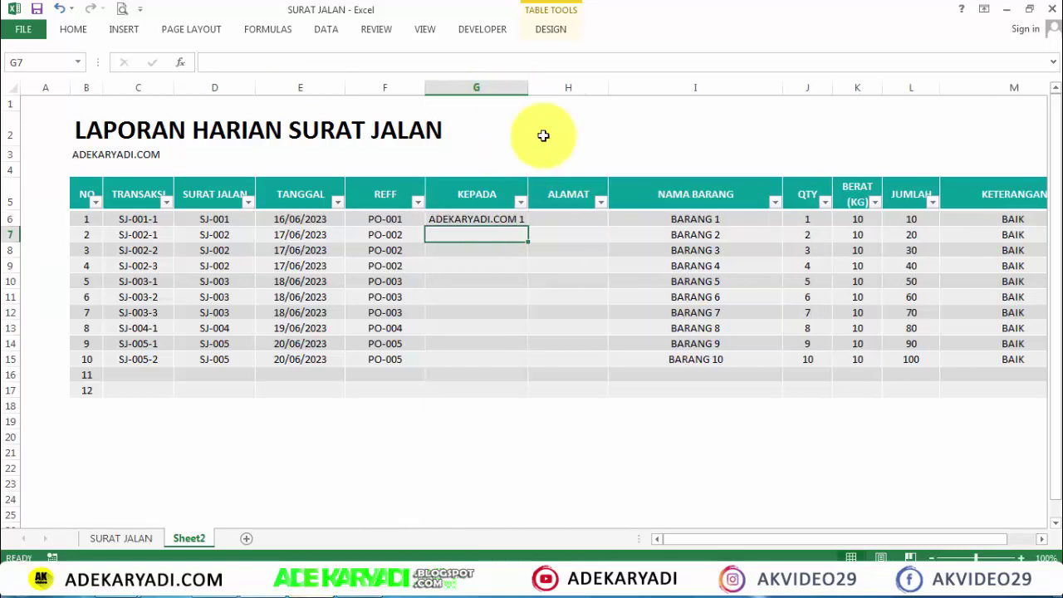
Paste the form's address into the first ALAMAT cell and AutoFit the ALAMAT and NAMA BARANG columns
left_click(573, 220)
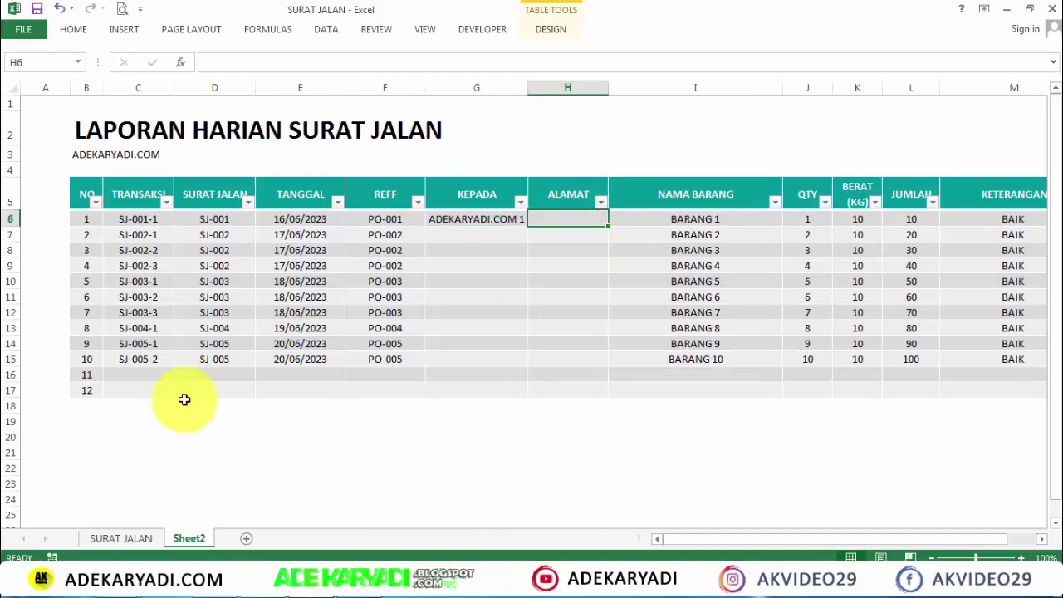
left_click(156, 541)
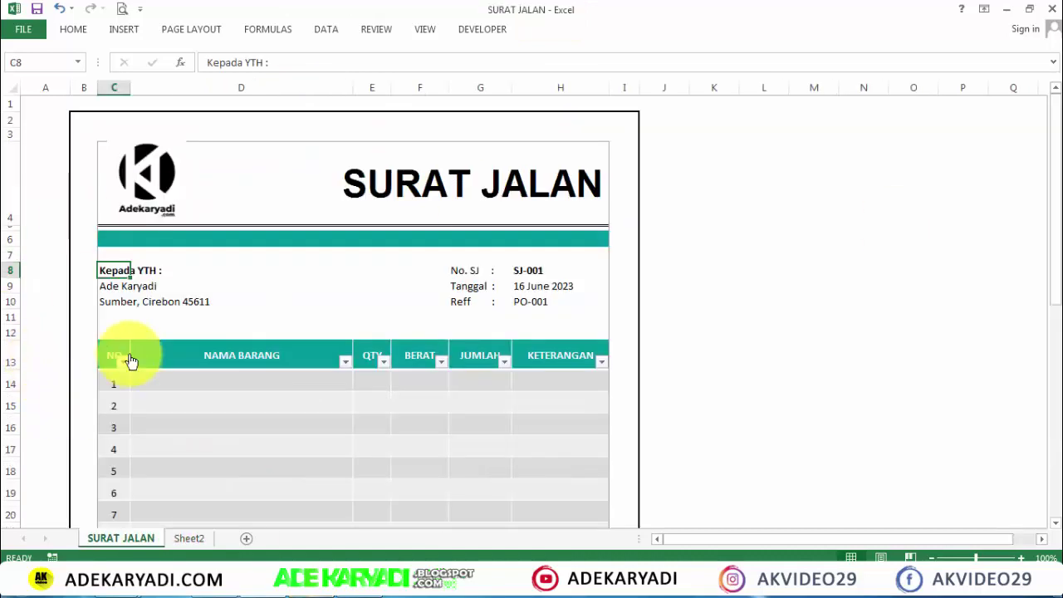
left_click(116, 304)
key("ctrl+c")
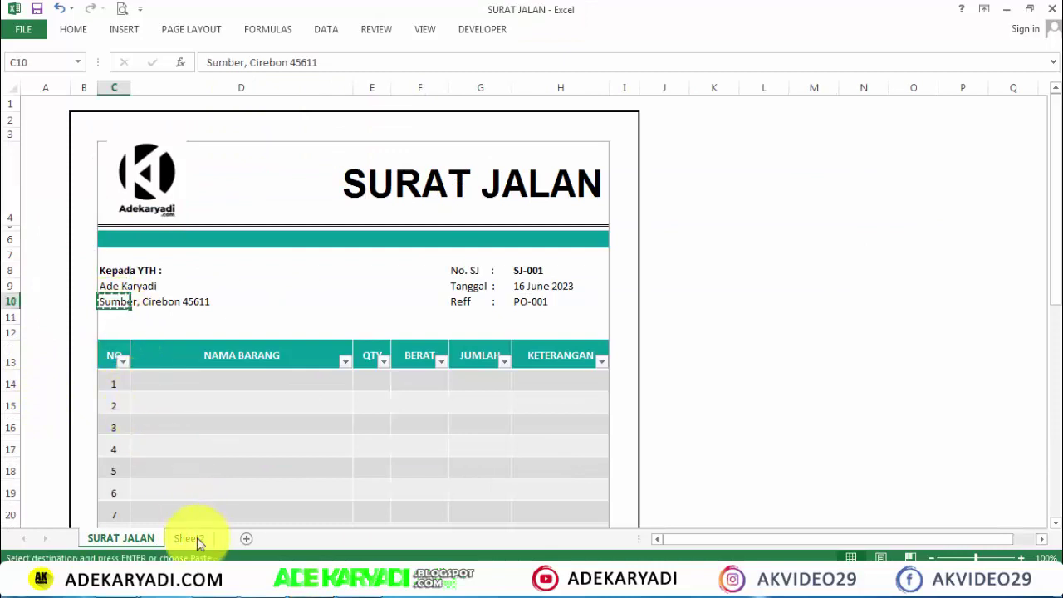
left_click(189, 538)
key("ctrl+v")
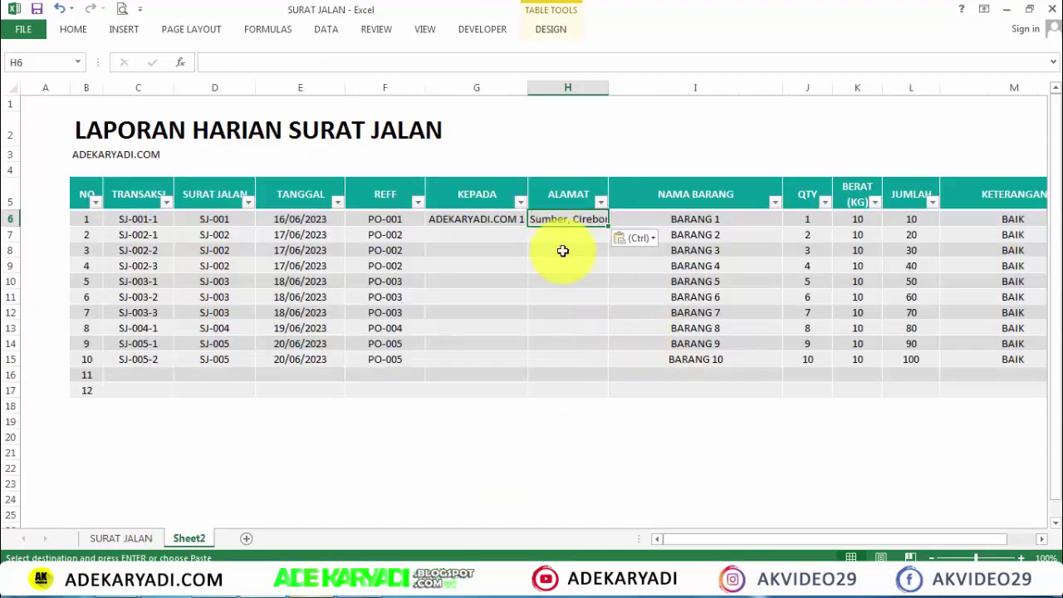
left_click(564, 264)
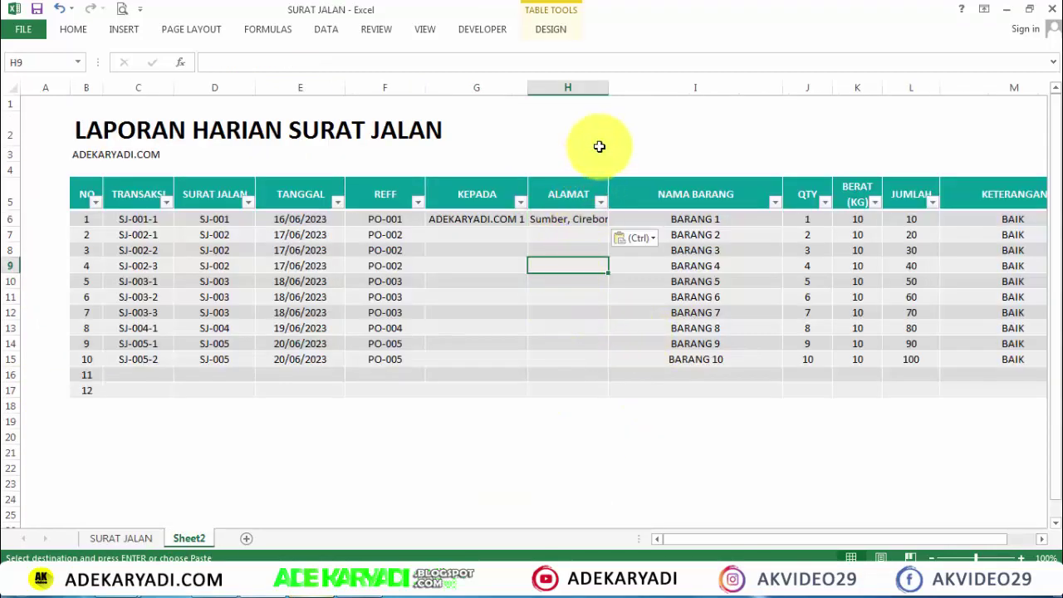
double_click(606, 81)
left_click(818, 97)
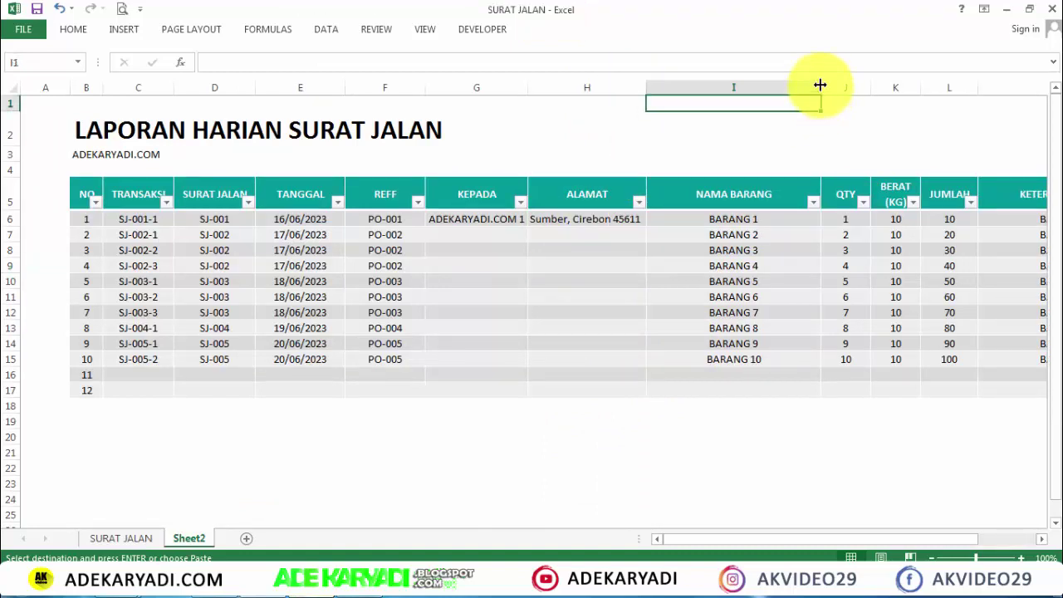
double_click(819, 85)
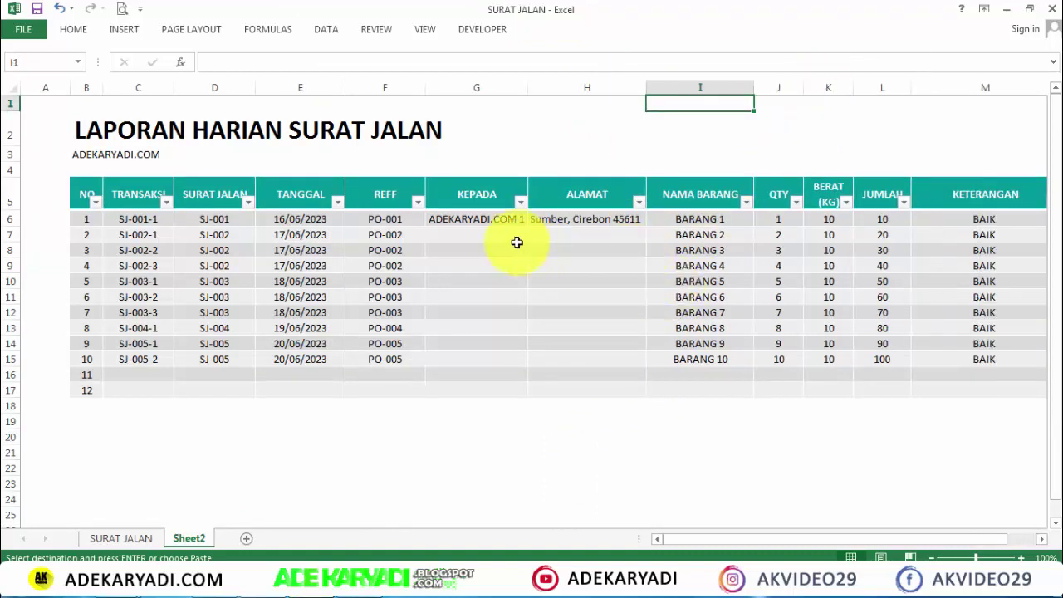
Fill numbered recipients and addresses down to row 15, giving rows three and four the SJ-002 details
mouse_move(504, 219)
left_mouse_down()
mouse_move(638, 221)
mouse_move(637, 355)
left_mouse_up()
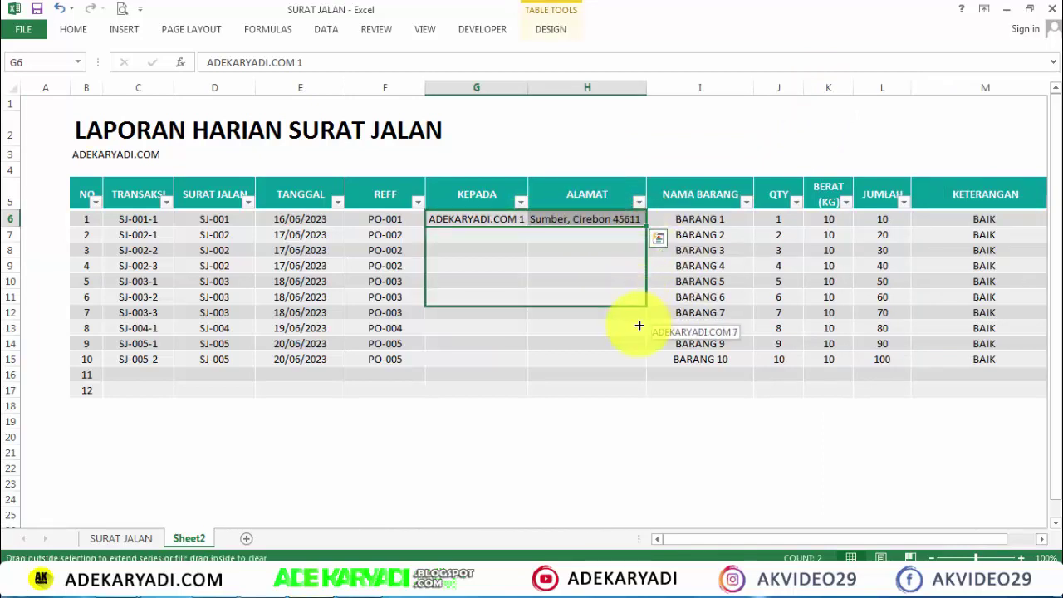
left_click_drag(637, 354, 636, 363)
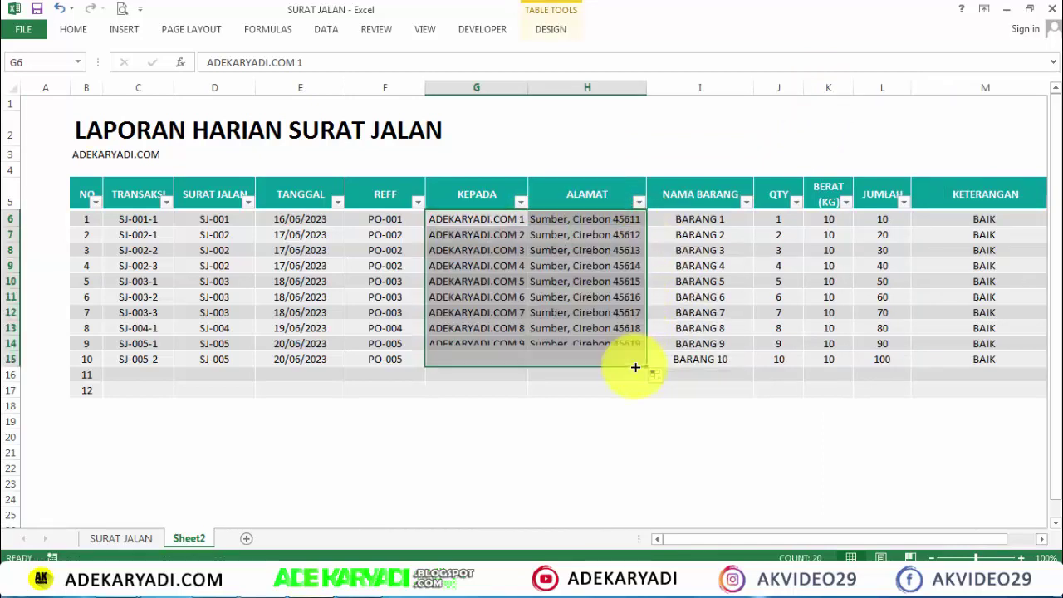
left_click_drag(512, 235, 536, 235)
key("ctrl+c")
left_click(501, 253)
key("ctrl+v")
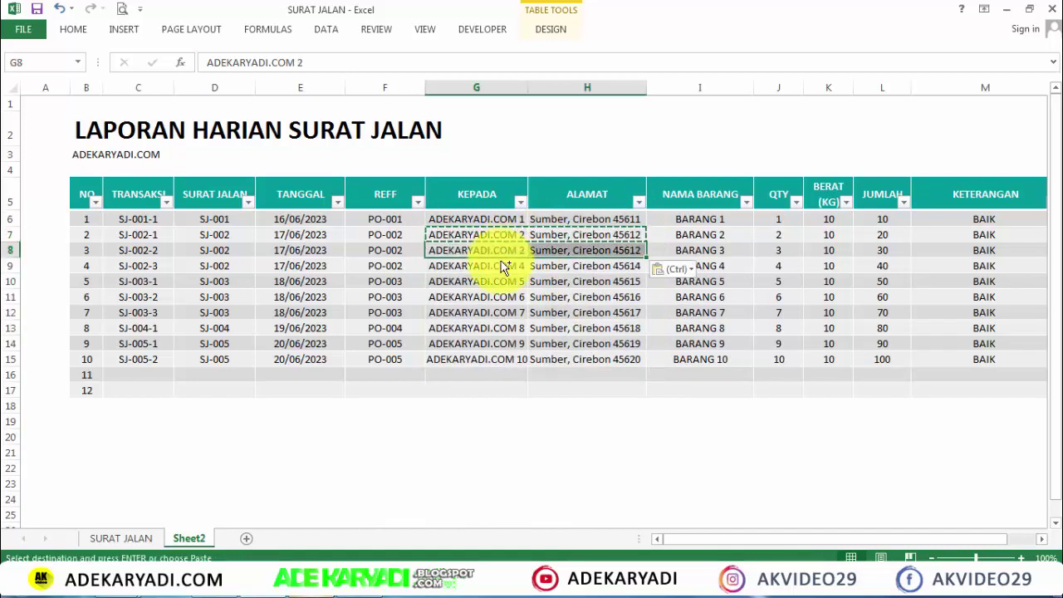
left_click(503, 266)
key("ctrl+v")
Copy the SJ-003 details to rows six and seven, and the eighth row's details to rows nine and ten
mouse_move(515, 287)
left_mouse_down()
mouse_move(543, 288)
mouse_move(518, 314)
mouse_move(553, 333)
left_mouse_up()
key("ctrl+c")
left_click(520, 299)
key("ctrl+v")
key("ctrl+c")
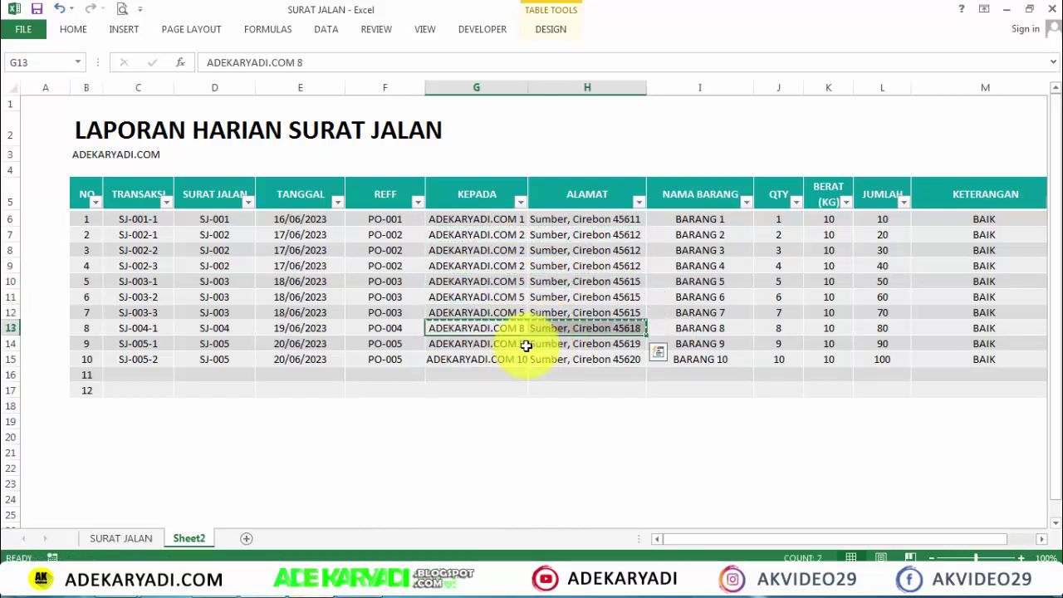
left_click(505, 349)
key("ctrl+v")
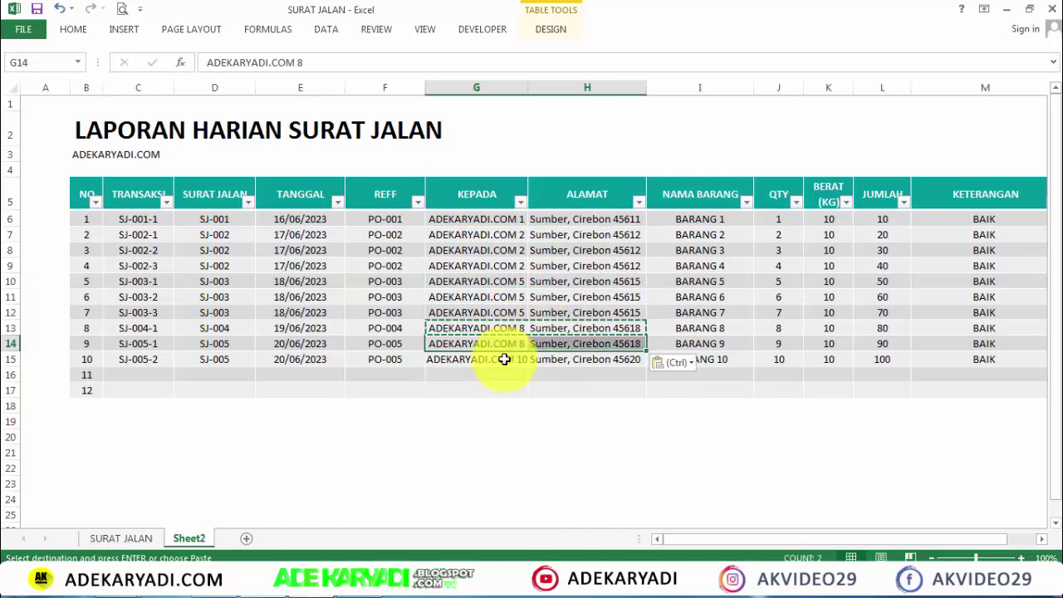
left_click(504, 358)
key("ctrl+v")
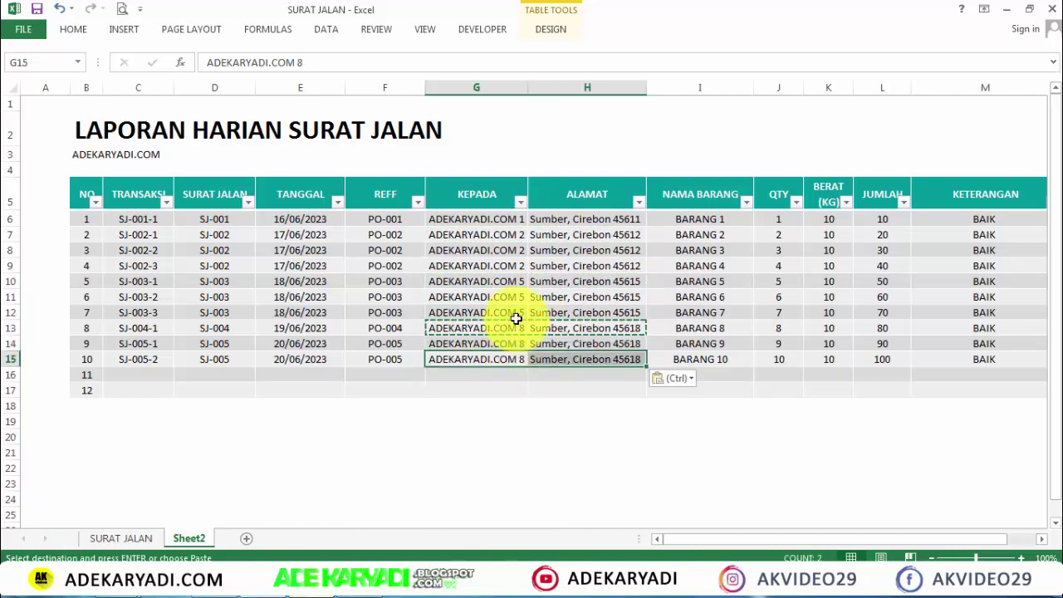
Give the SJ-004 row the next numbered recipient and address, then return to the form
left_click_drag(532, 318, 550, 316)
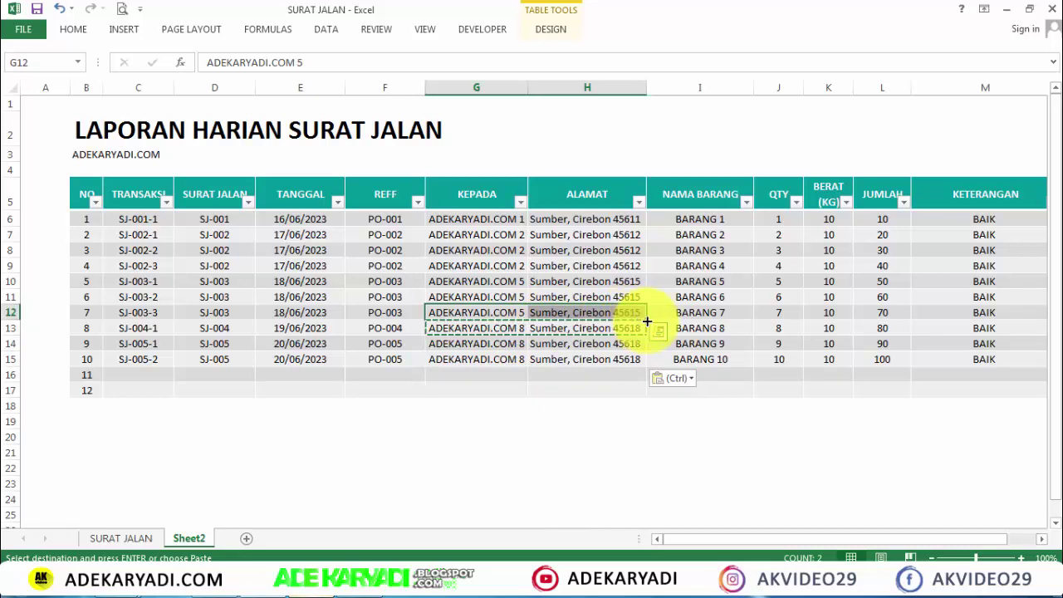
left_click_drag(647, 321, 647, 334)
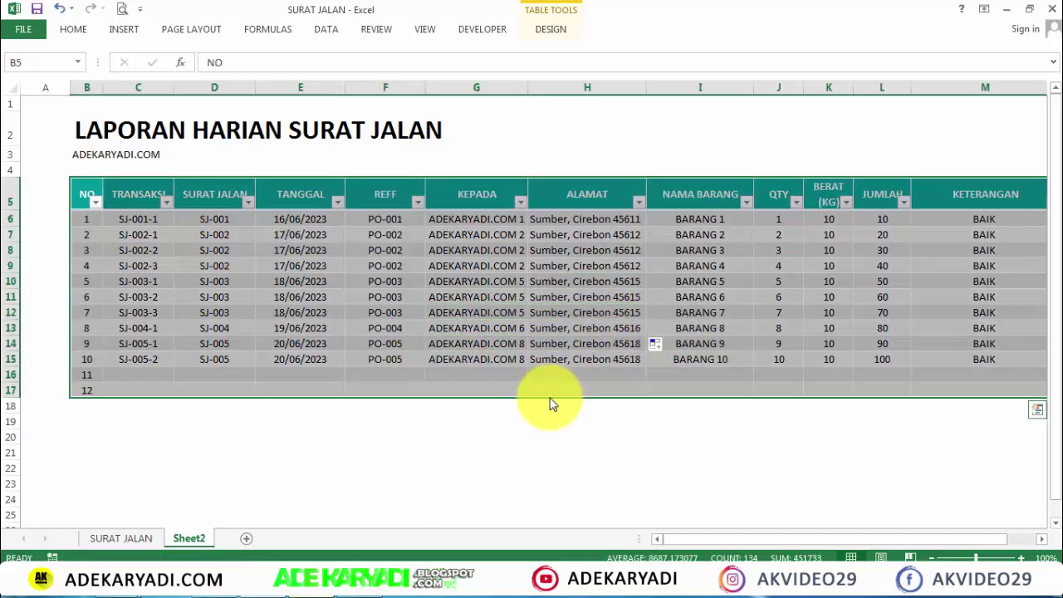
key("ctrl+a")
left_click(520, 402)
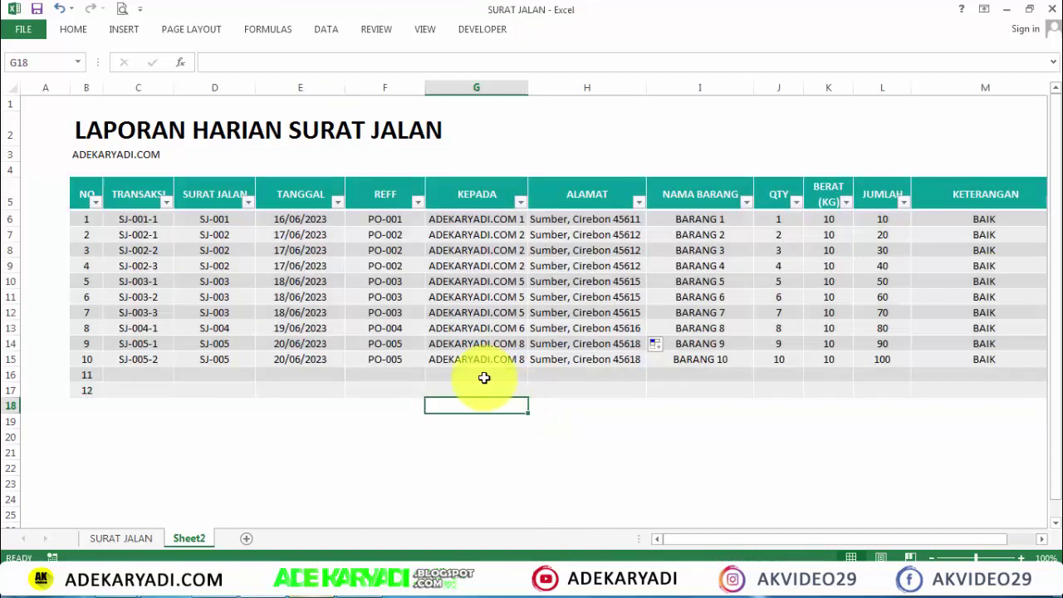
left_click(130, 536)
Copy the Tanggal lookup formula from H9
left_click(713, 286)
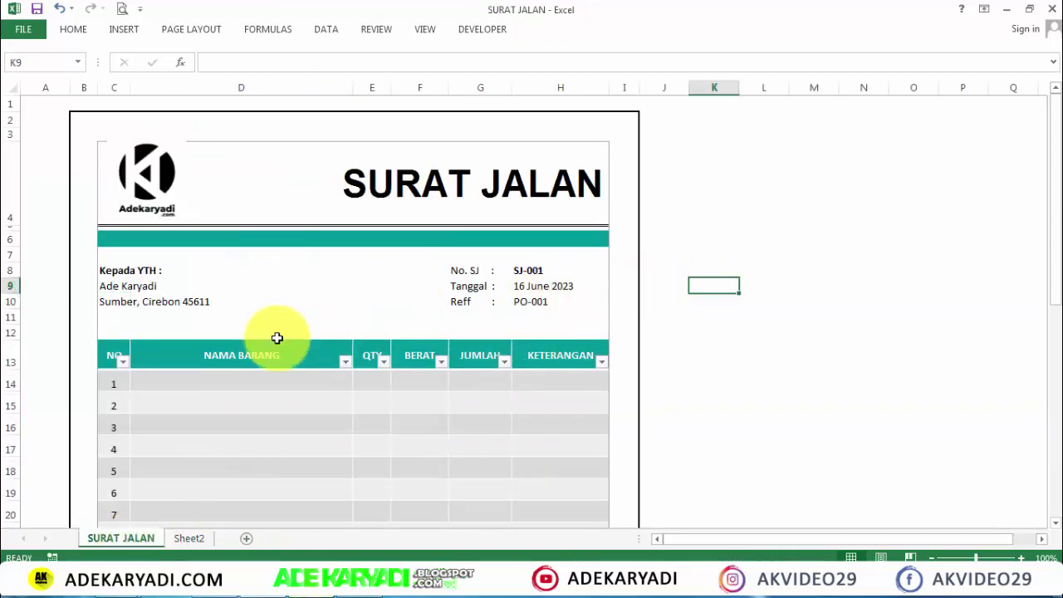
left_click(110, 286)
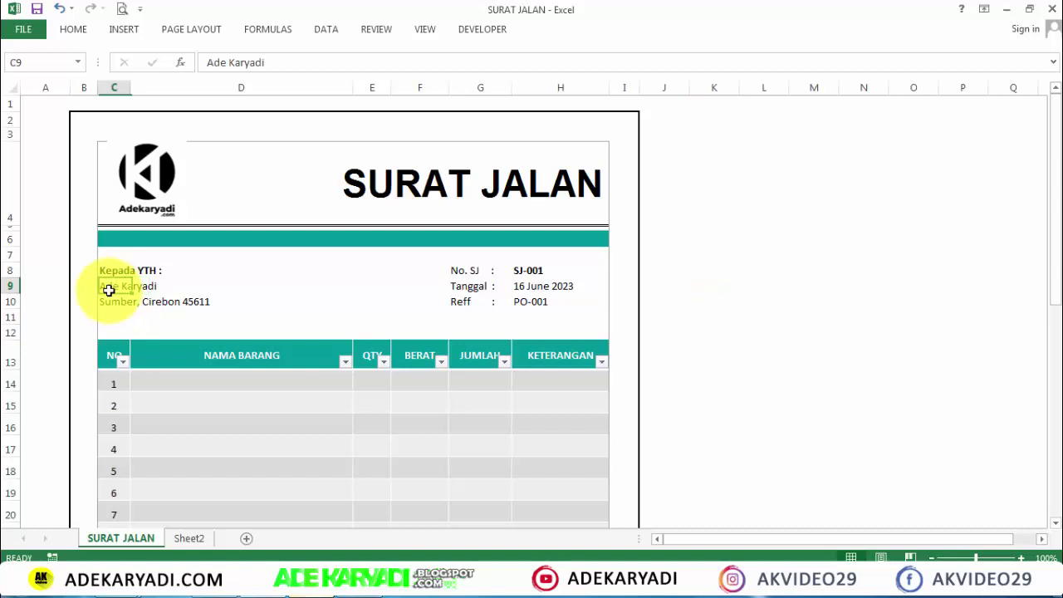
left_click(540, 288)
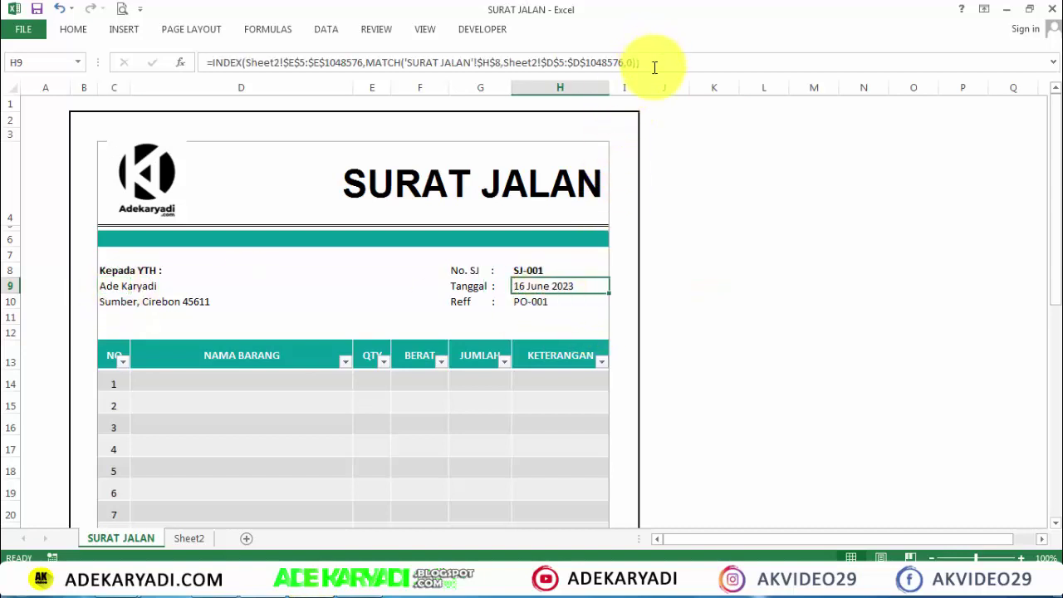
left_click_drag(654, 68, 3, 59)
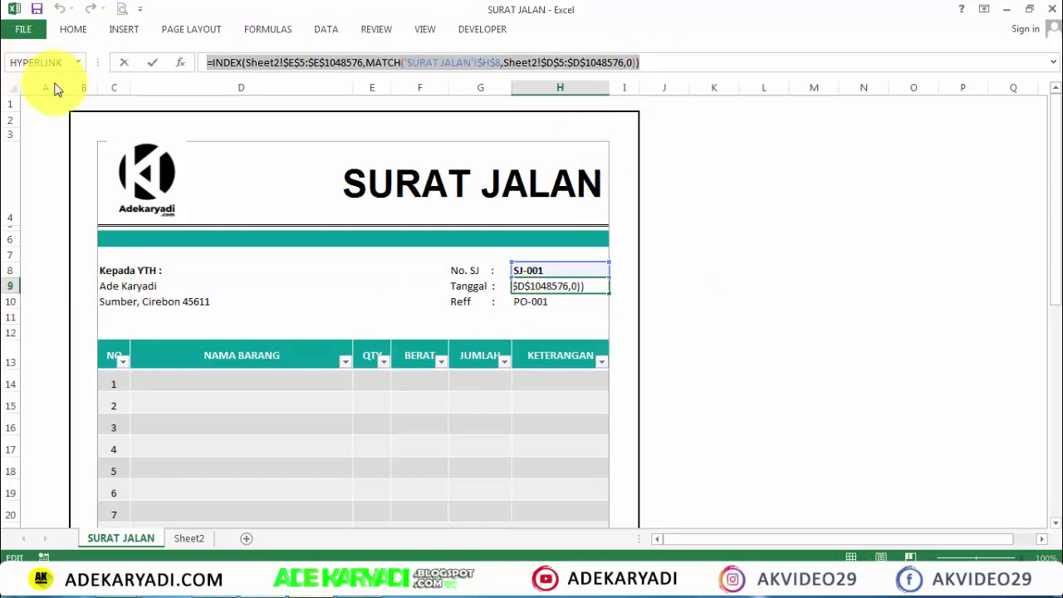
key("Return")
Replace the Kepada name and address in C9 and C10 with the copied formula
left_click(113, 288)
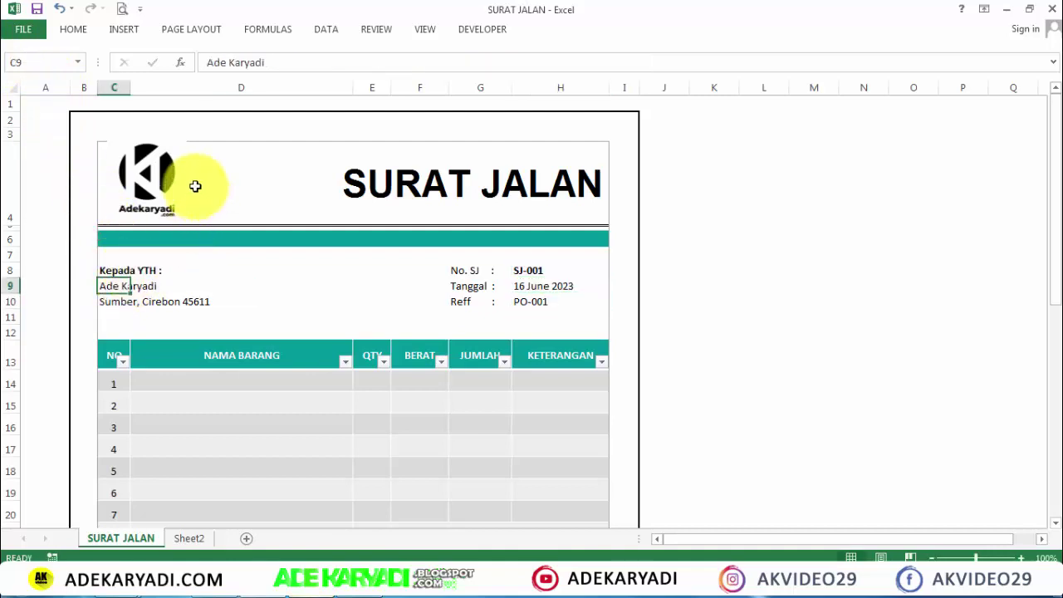
left_click_drag(277, 68, 135, 59)
key("ctrl+v")
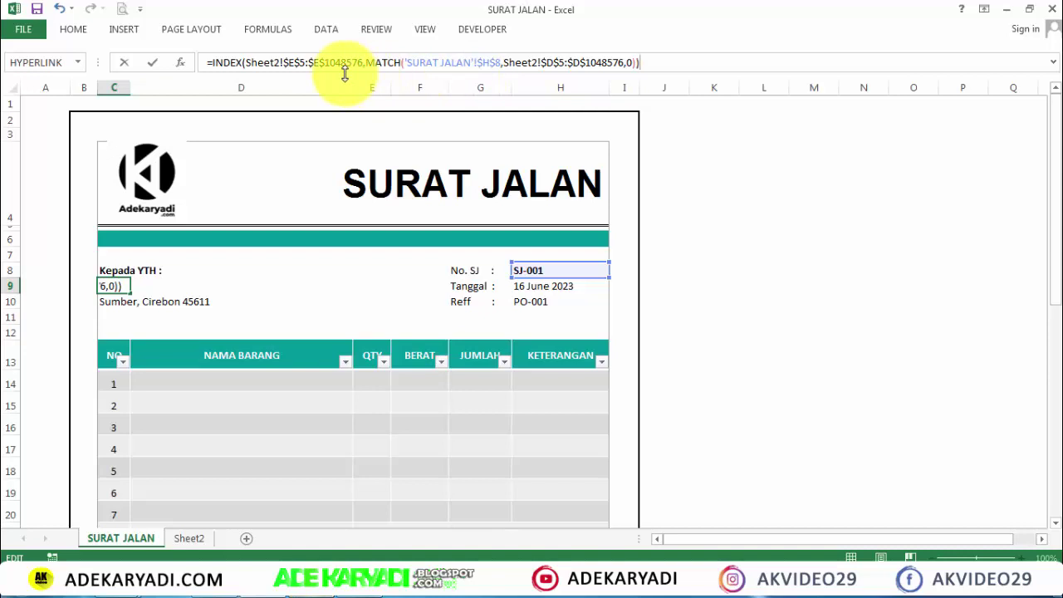
key("Return")
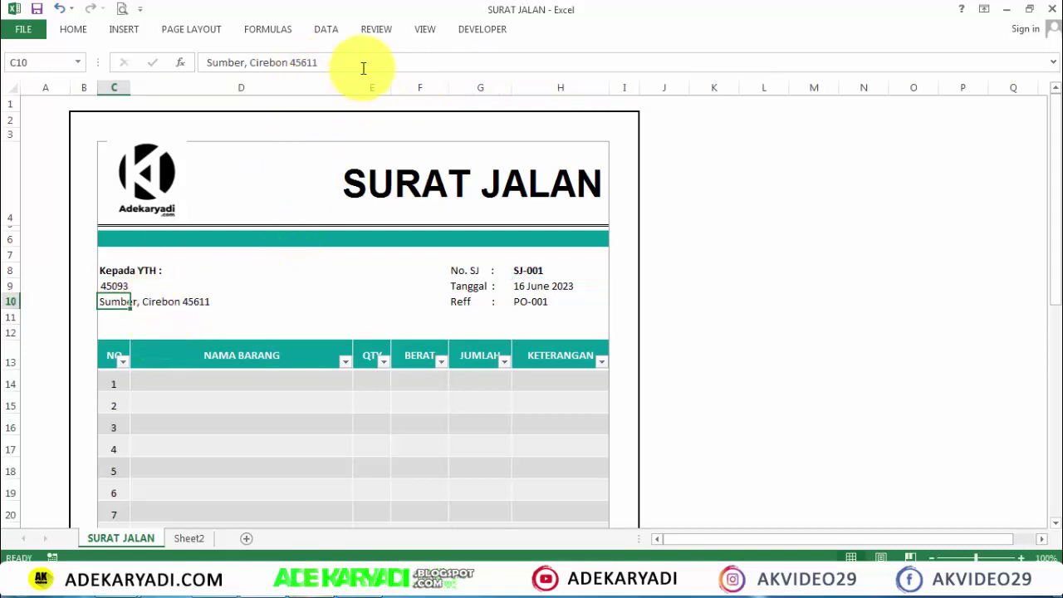
left_click_drag(363, 68, 142, 64)
key("ctrl+v")
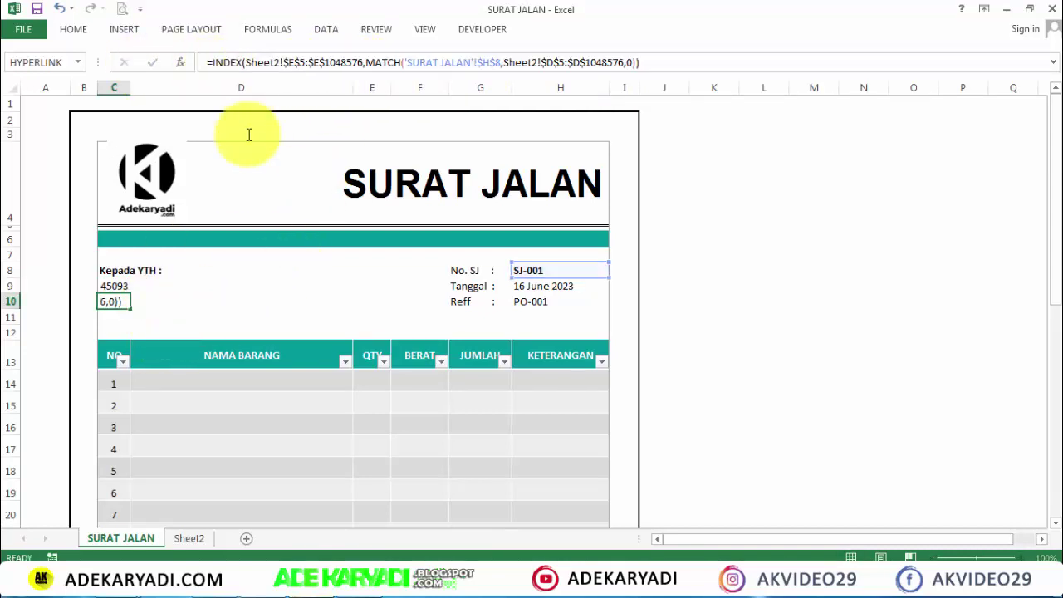
key("Return")
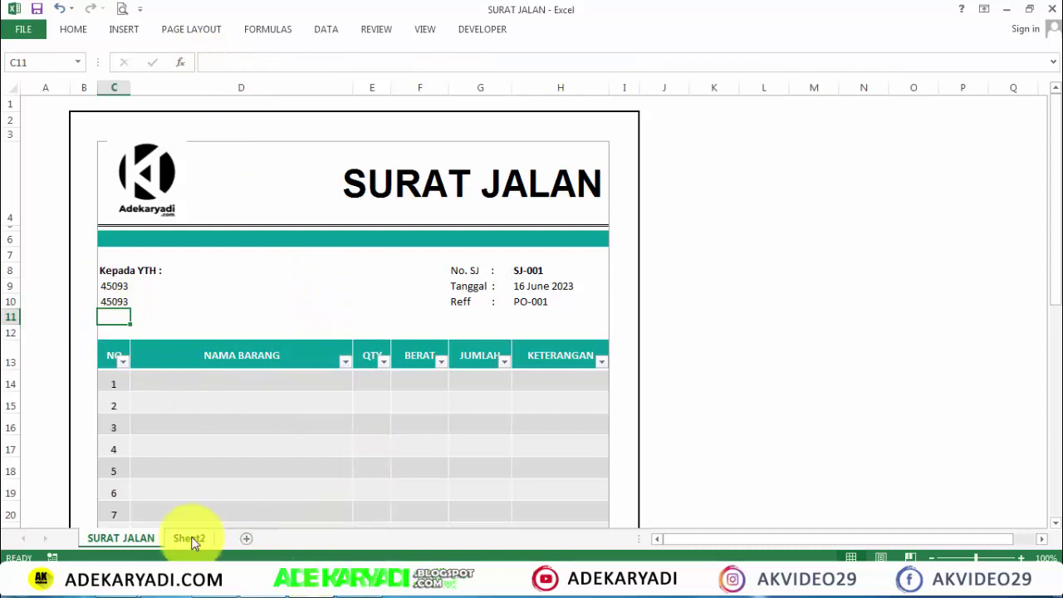
Check which Sheet2 column holds KEPADA, then select C9 on the form
left_click(190, 538)
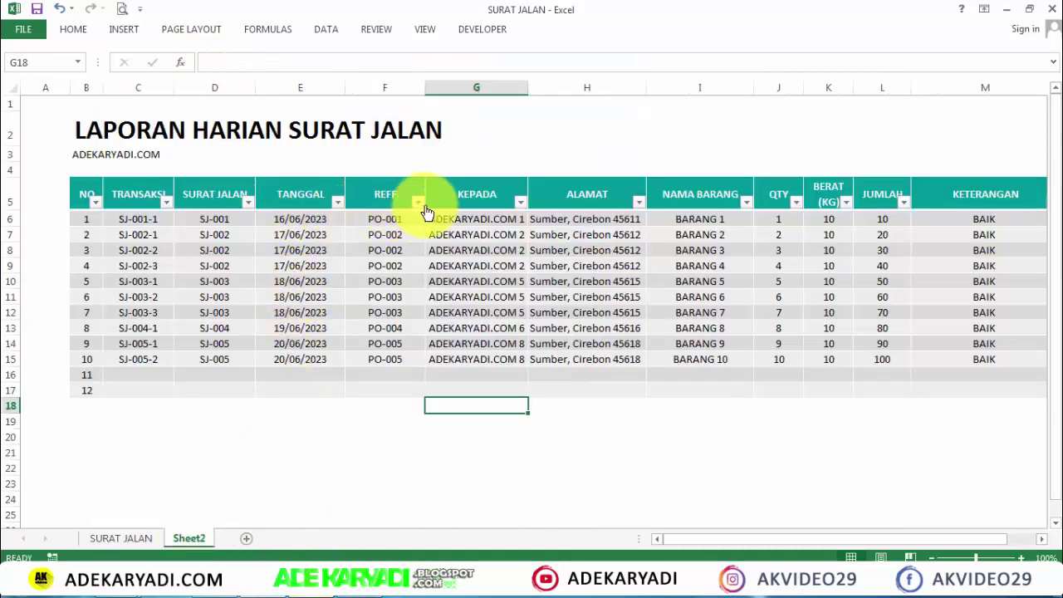
left_click(460, 197)
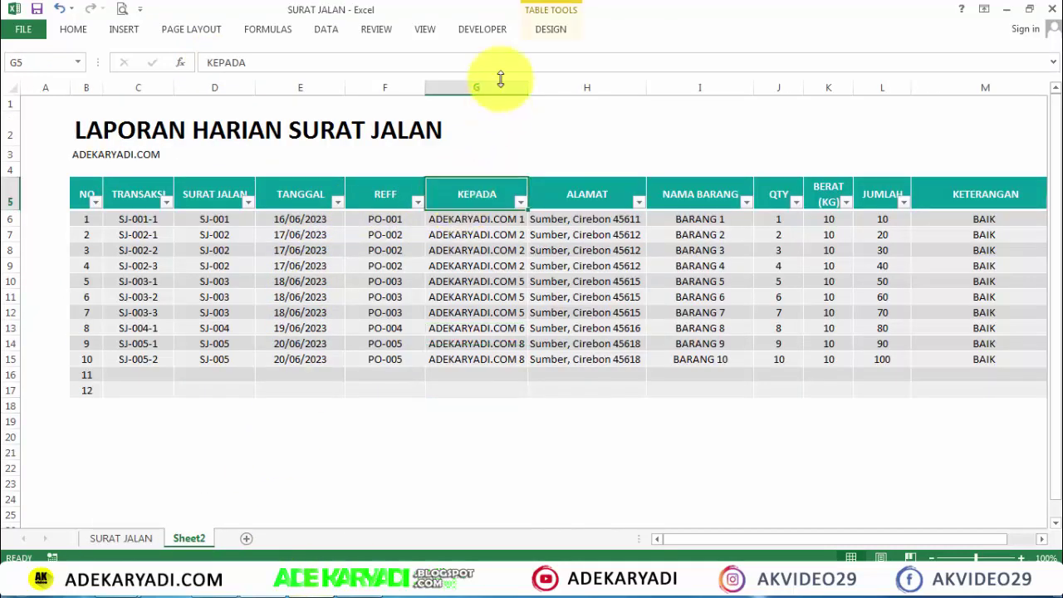
left_click(132, 539)
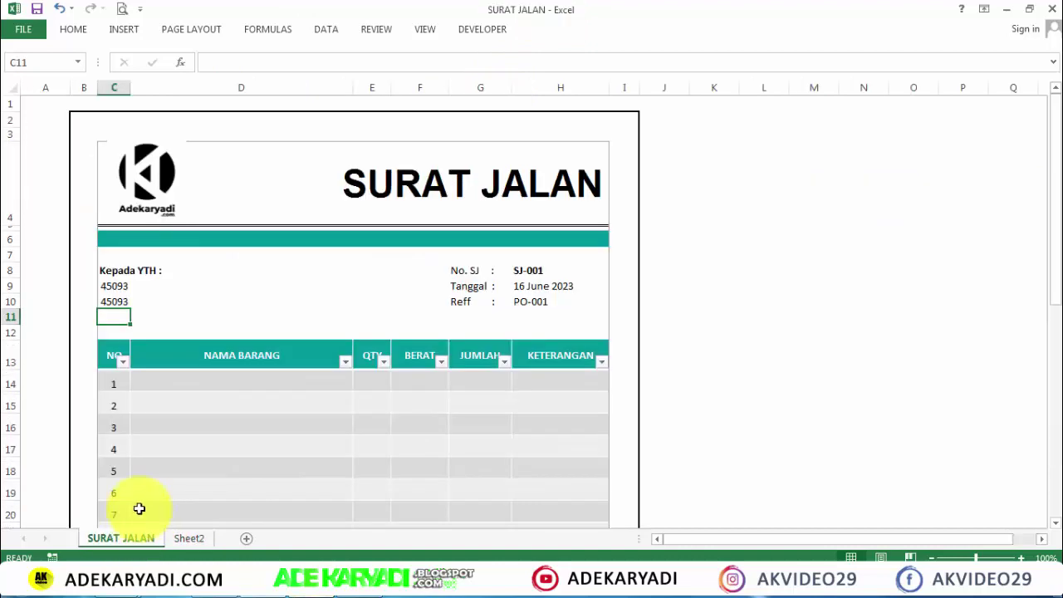
left_click(114, 285)
Change C9's INDEX range from column E to G to return the recipient name
left_click(324, 62)
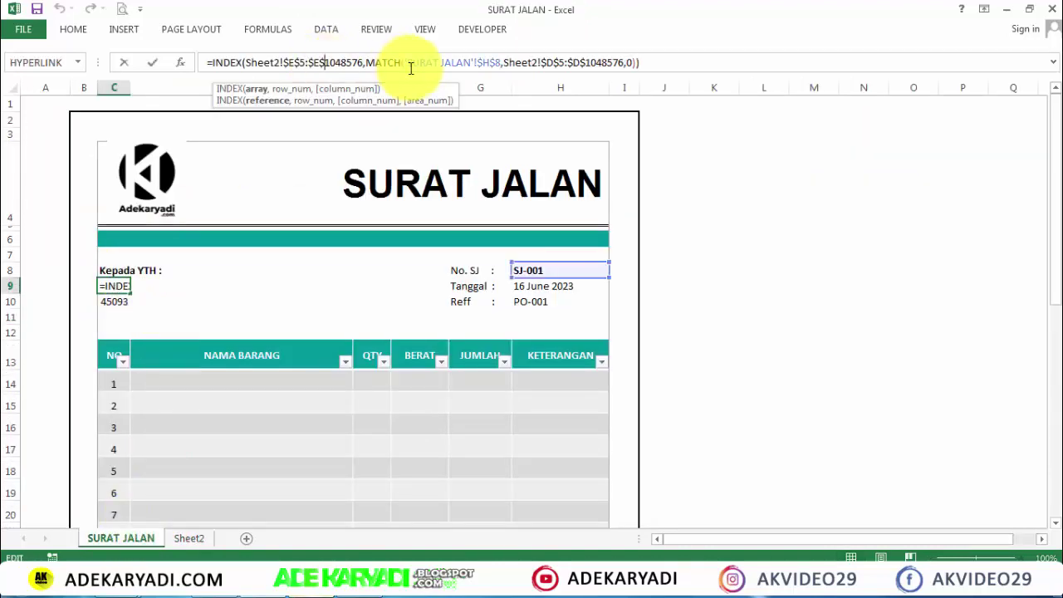
left_click(294, 64)
key("BackSpace")
type("G")
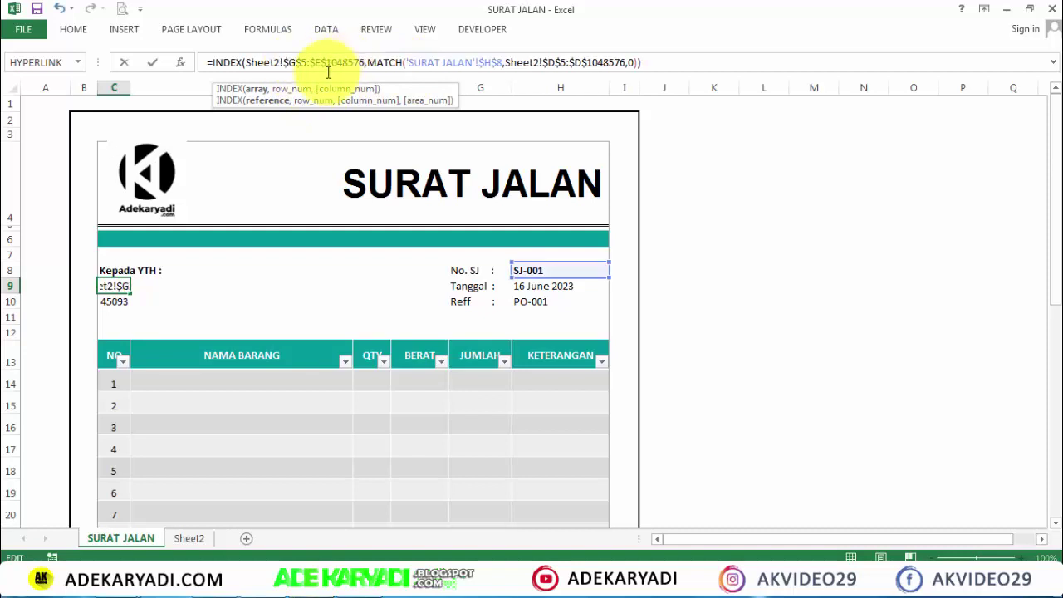
left_click(317, 64)
key("BackSpace")
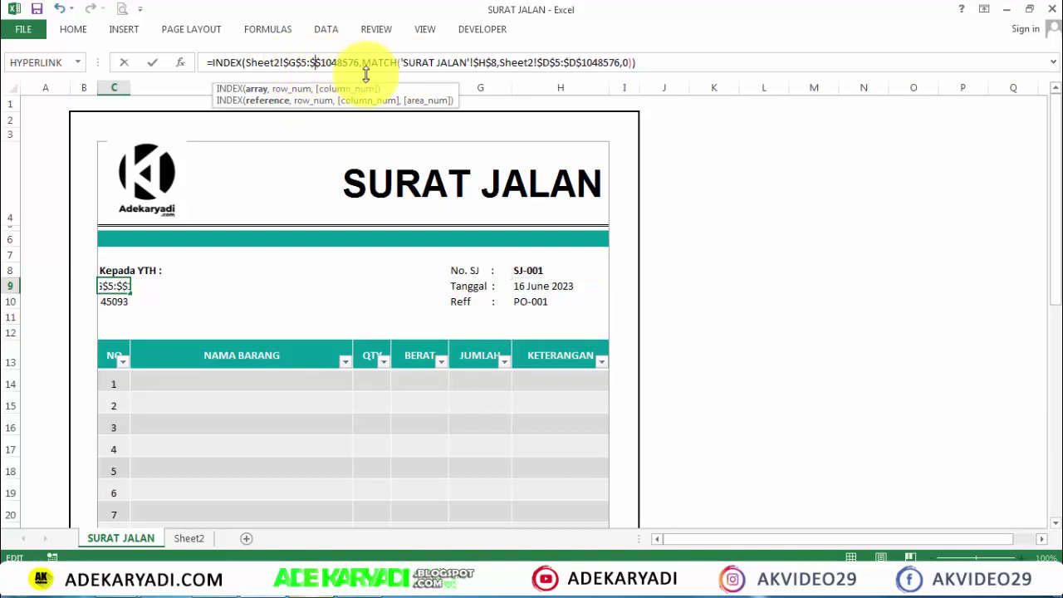
type("G")
key("Return")
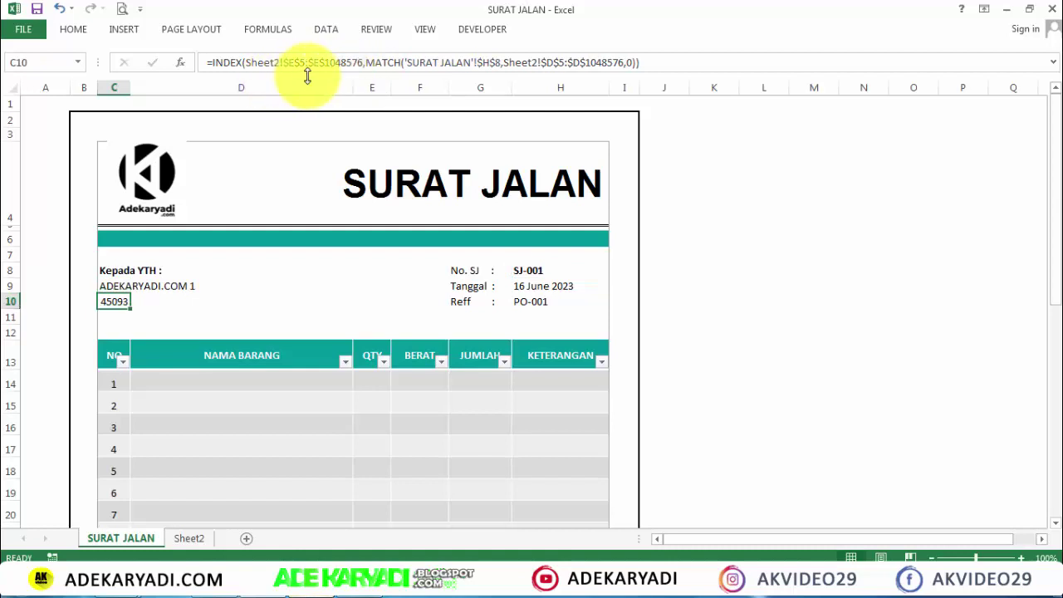
Change C10's INDEX range from column E to H to return the address
left_click(318, 64)
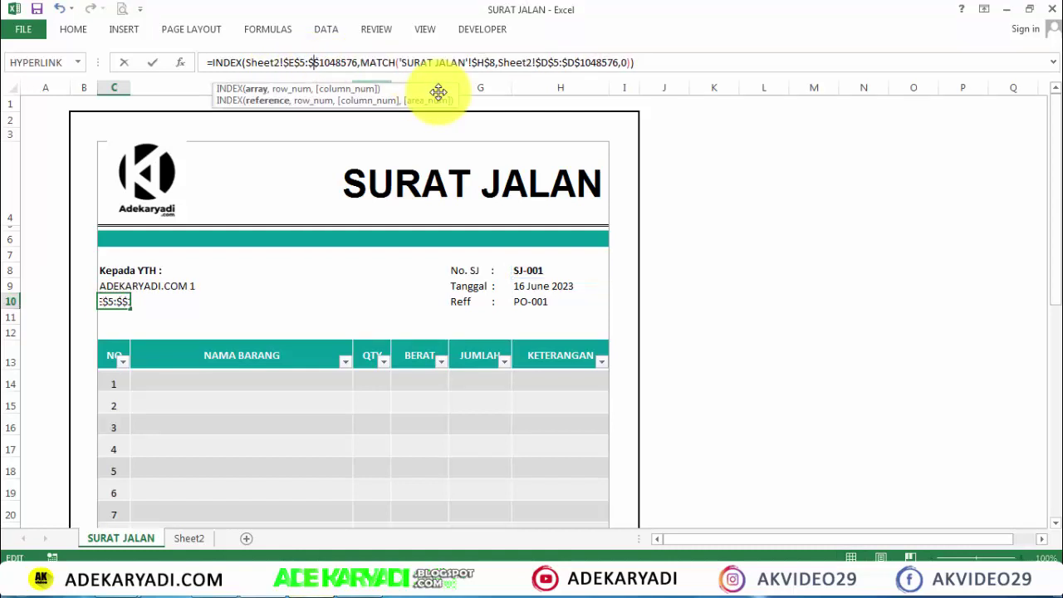
key("BackSpace")
type("H")
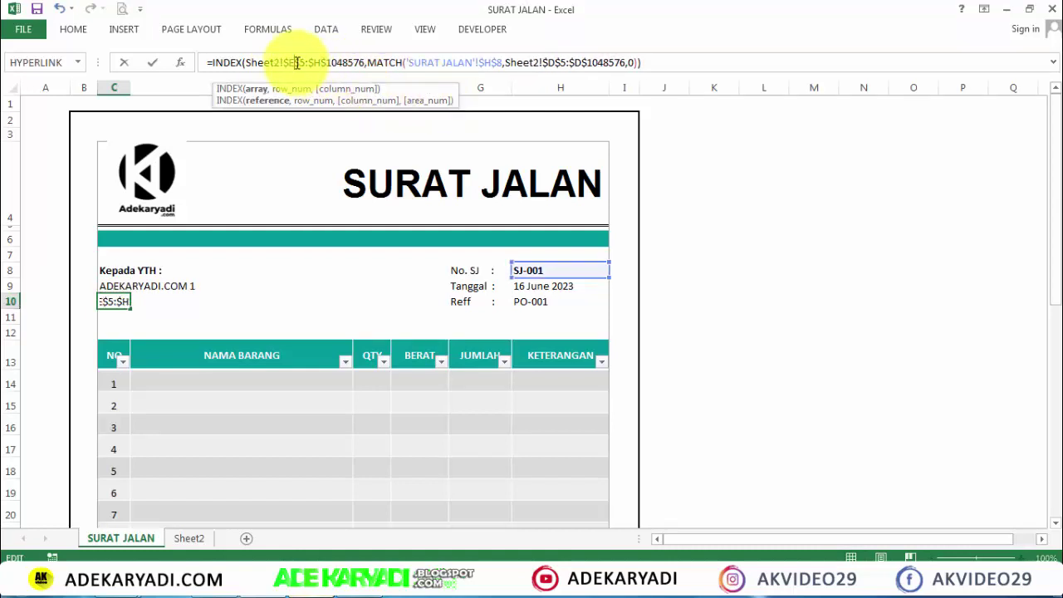
key("Return")
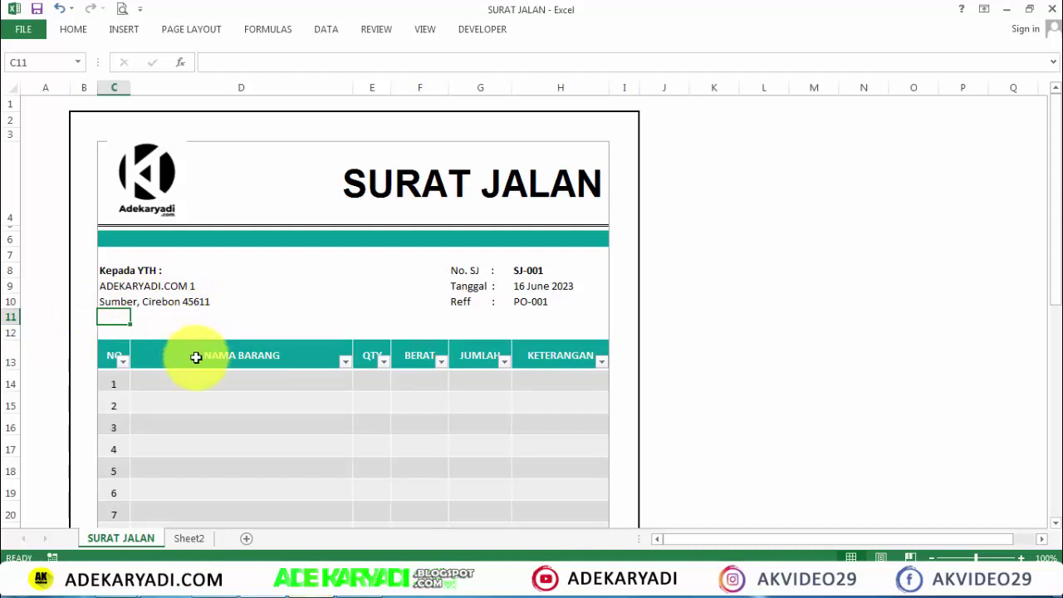
Paste the INDEX/MATCH lookup formula into D14, the first NAMA BARANG row, and confirm it
left_click(292, 272)
scroll(293, 280, "down", 1)
scroll(294, 280, "down", 2)
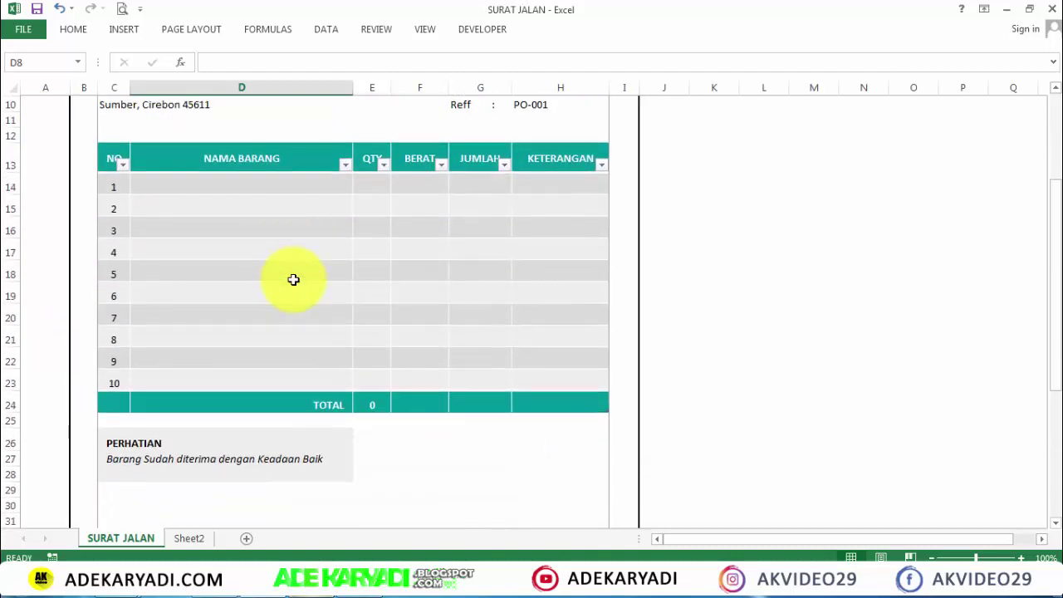
scroll(291, 280, "down", 1)
scroll(219, 417, "up", 2)
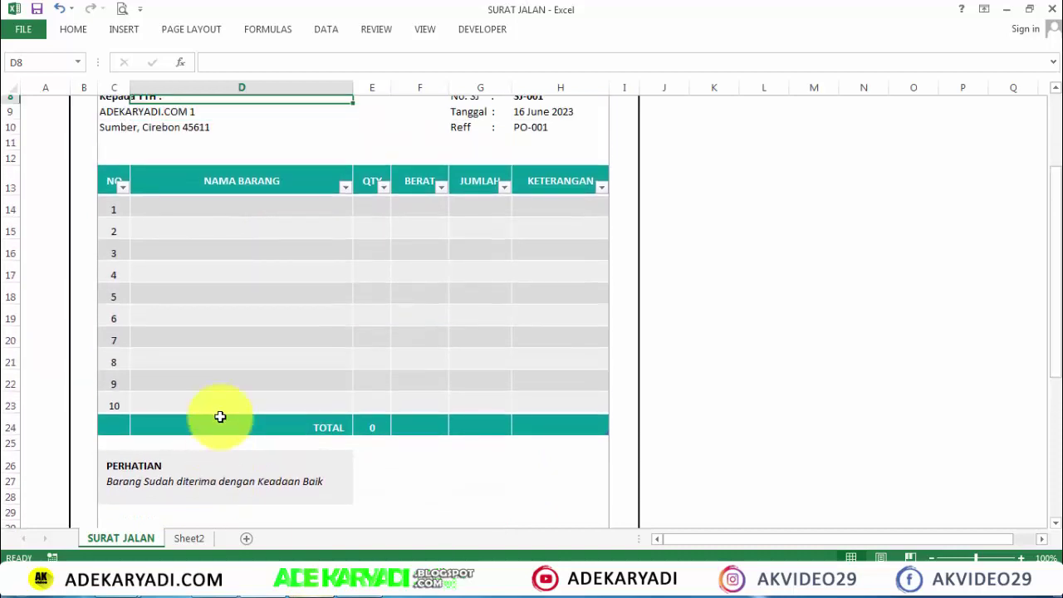
scroll(215, 374, "up", 2)
left_click(242, 388)
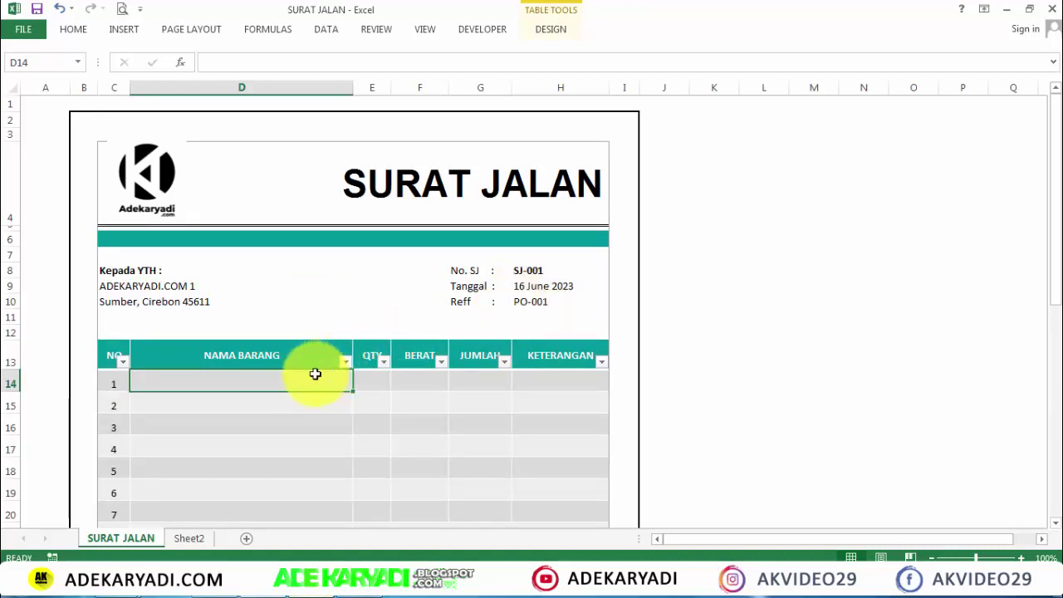
type("=INDEX(Sheet2!$E$5:$E$1048576,MATCH('SURAT JALAN'!$H$8,Sheet2!$D$5:$D$1048576,0))")
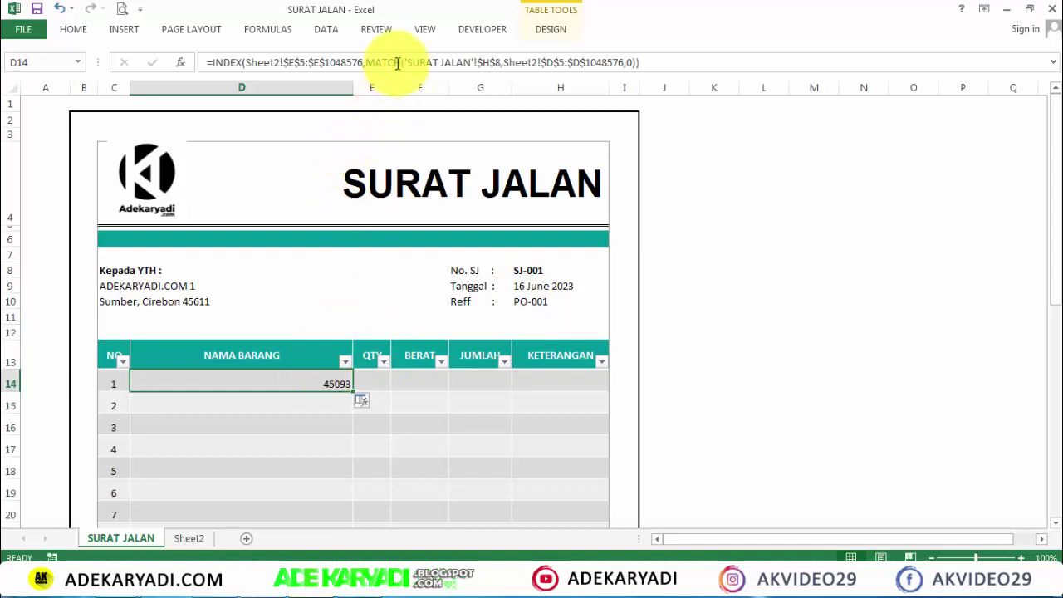
left_click(397, 64)
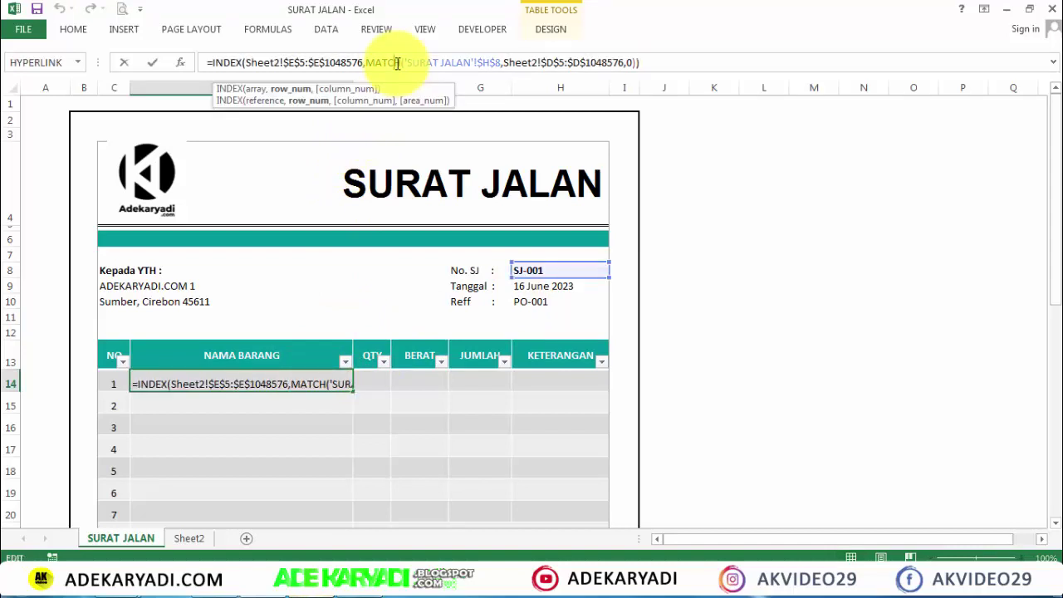
left_click(501, 64)
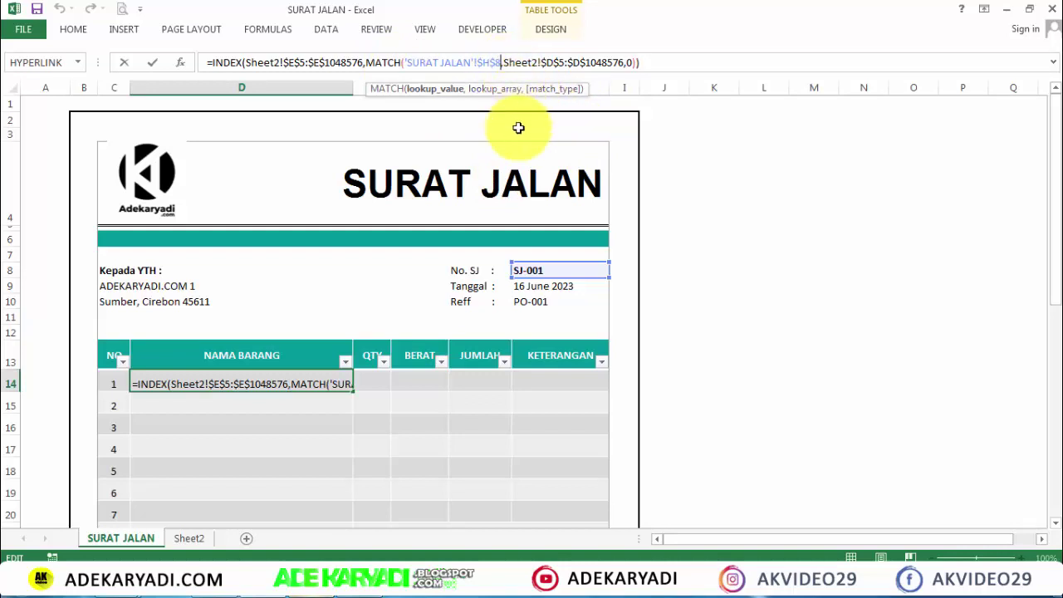
key("Return")
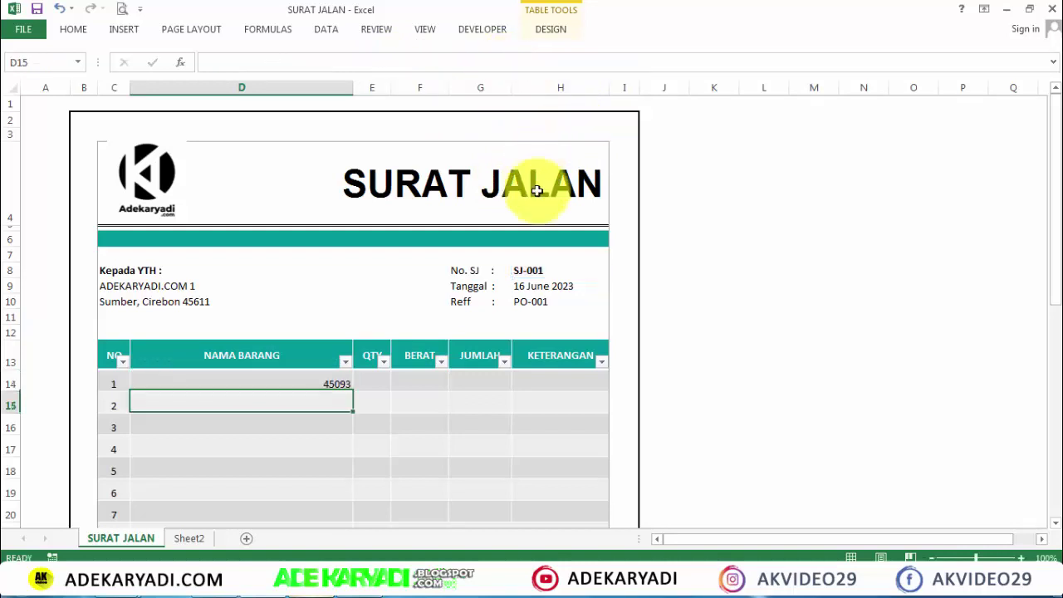
Check the D14 formula, then select the TRANSAKSI codes in the Sheet2 log
left_click(221, 384)
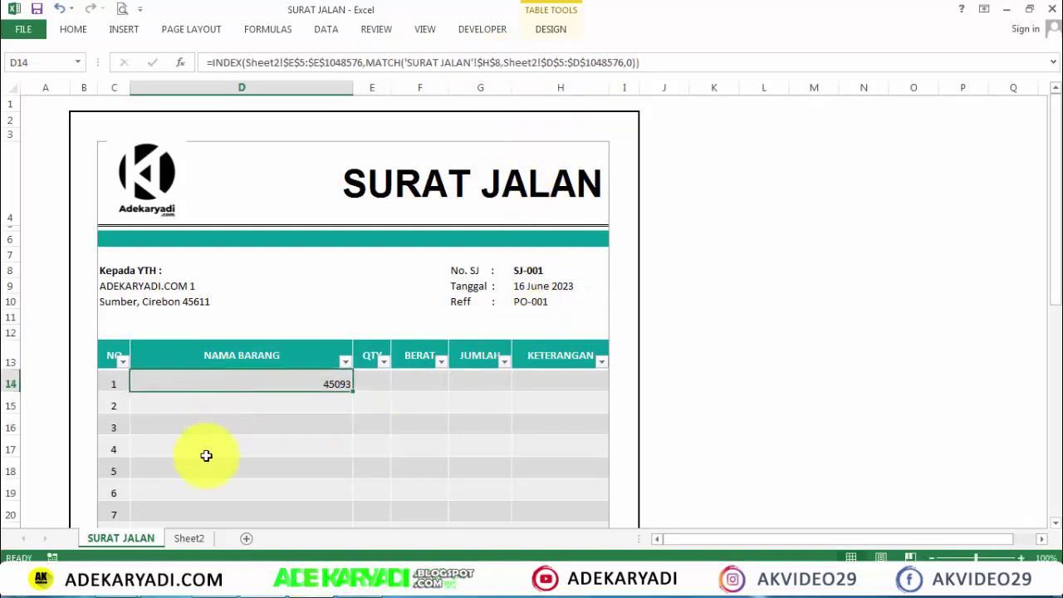
left_click(189, 538)
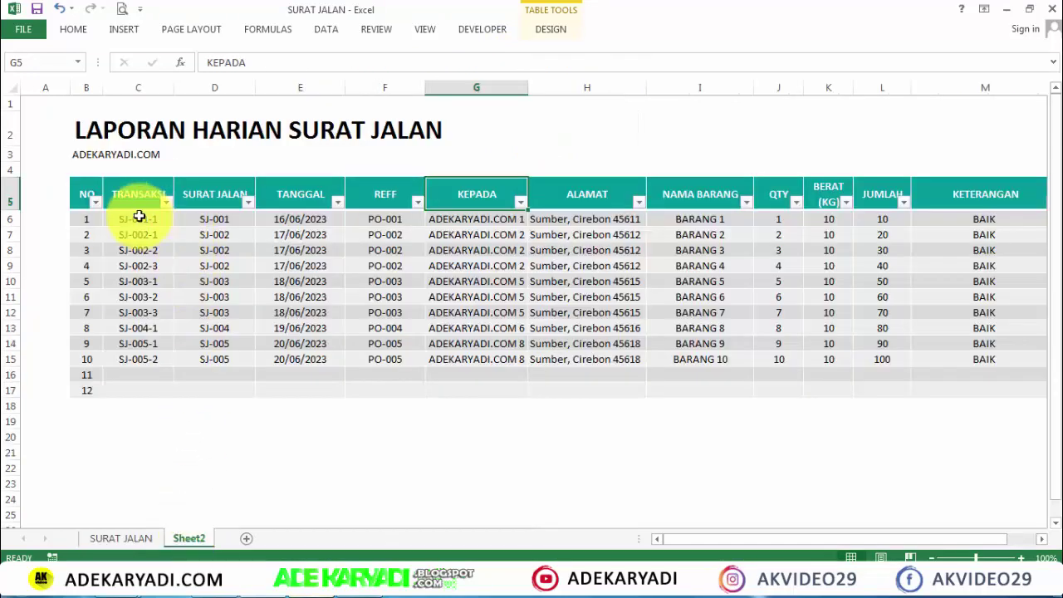
left_click_drag(136, 199, 138, 343)
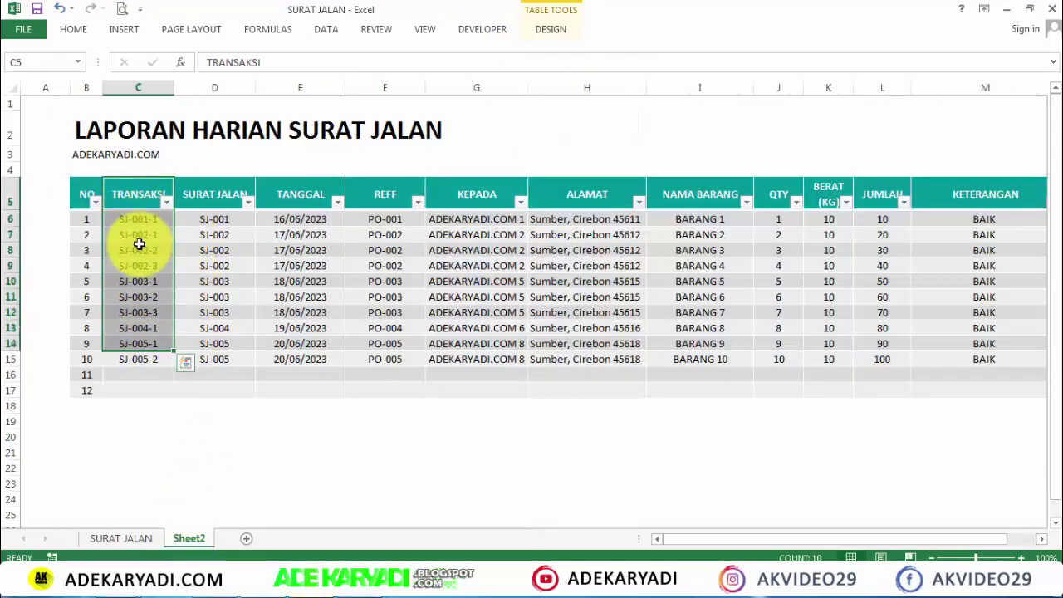
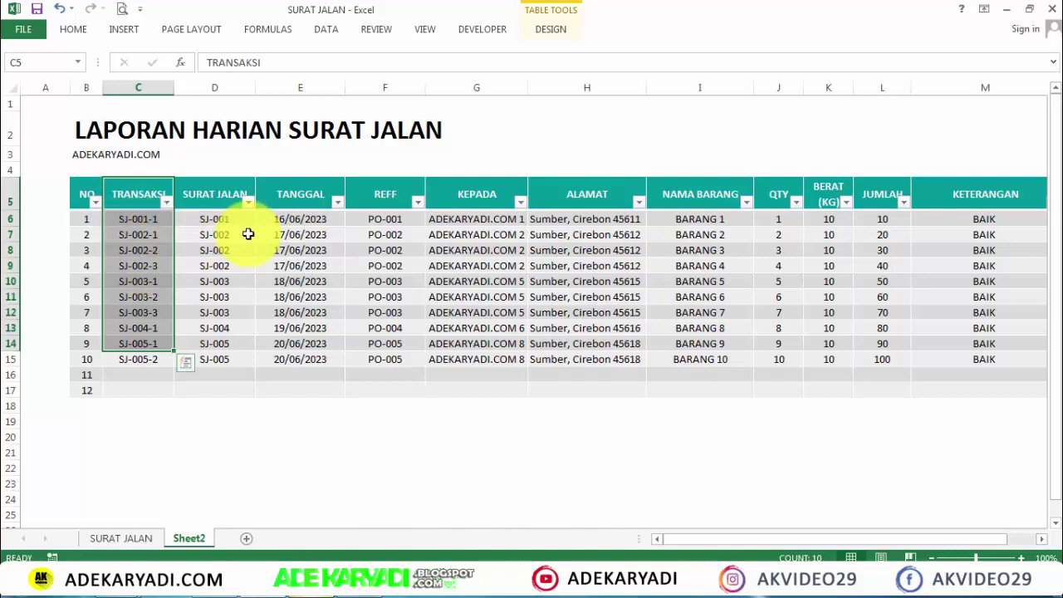
left_click(133, 539)
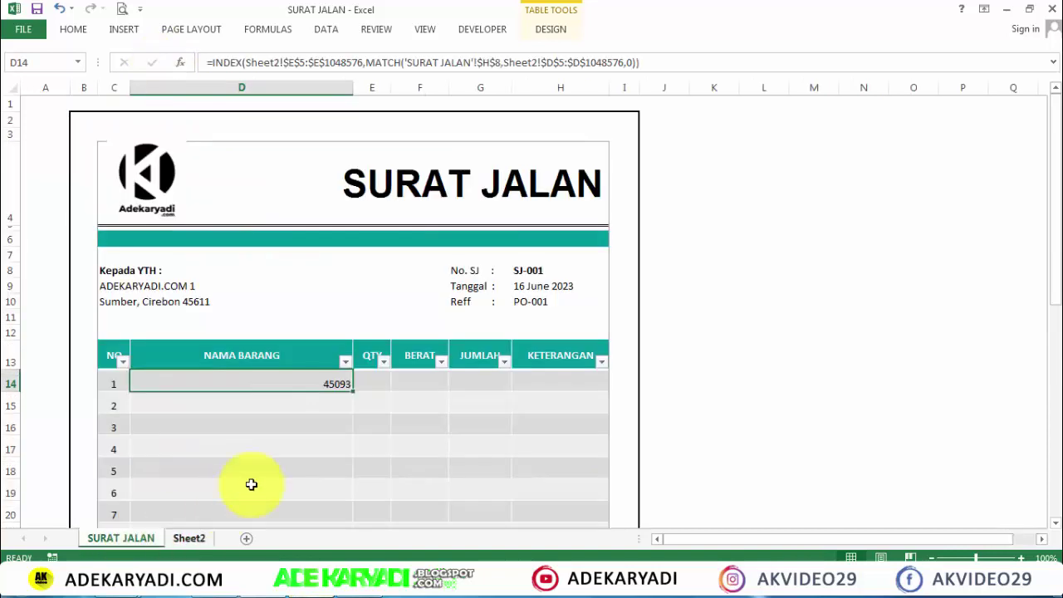
left_click(424, 65)
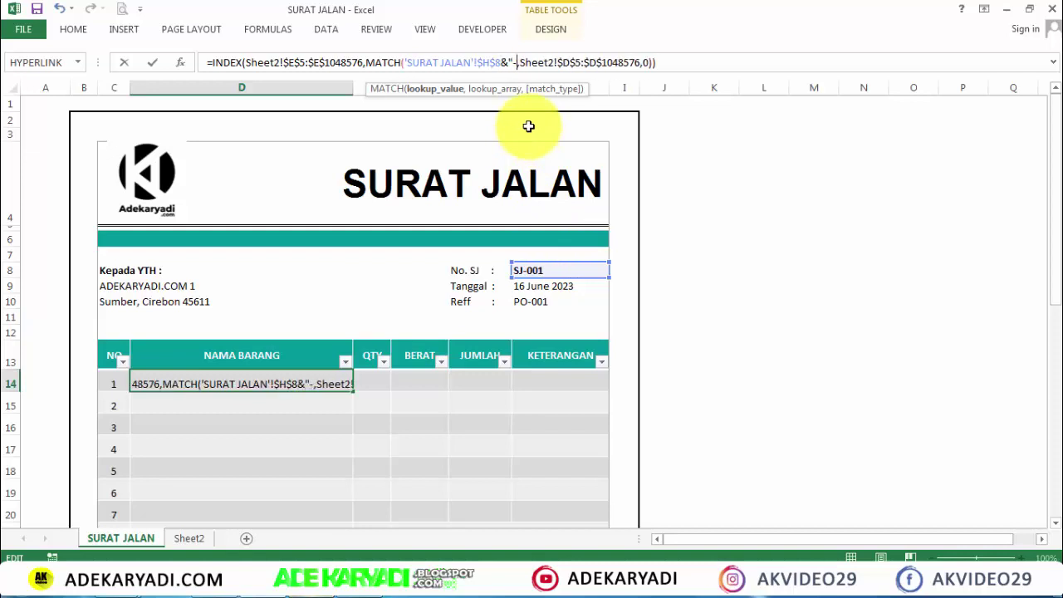
type("&")
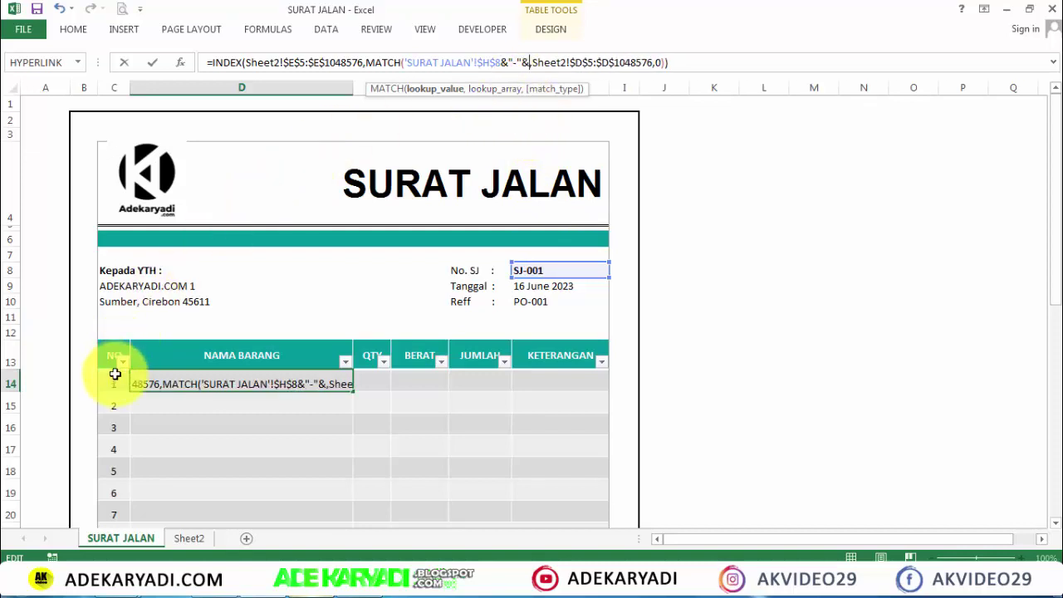
left_click(115, 378)
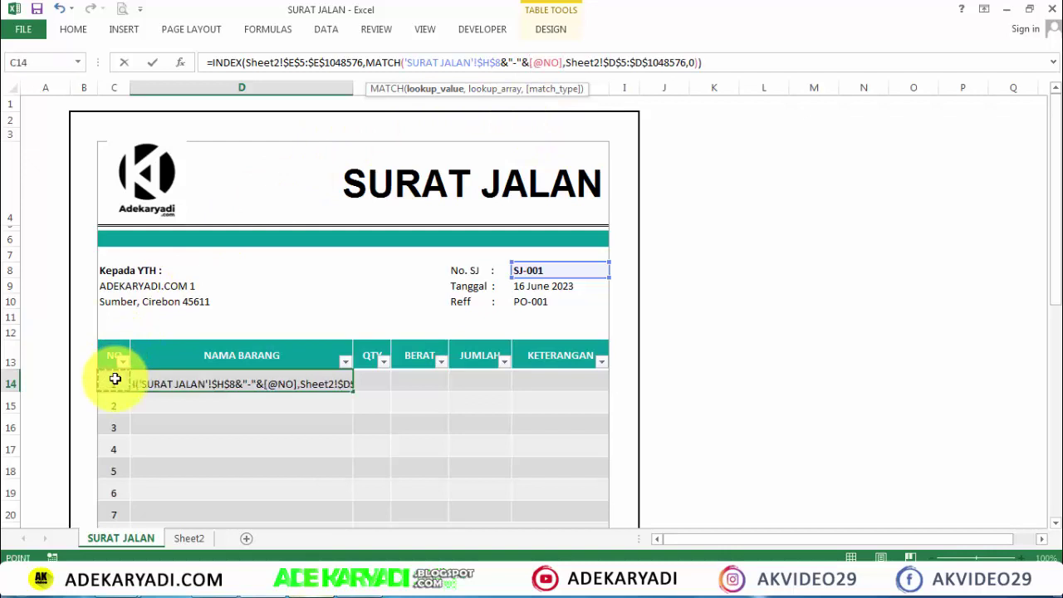
key("Return")
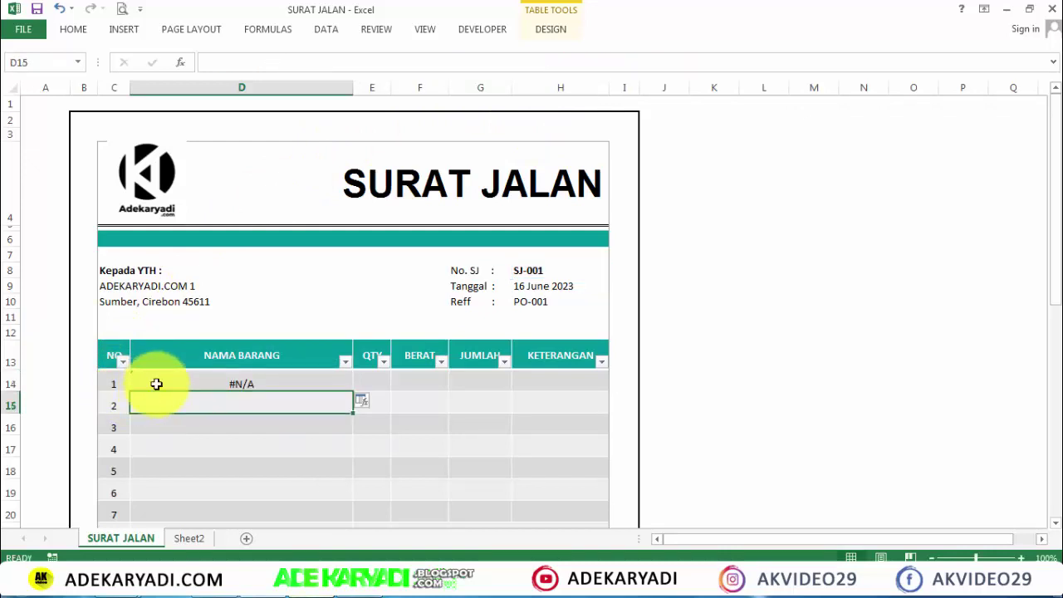
left_click(156, 383)
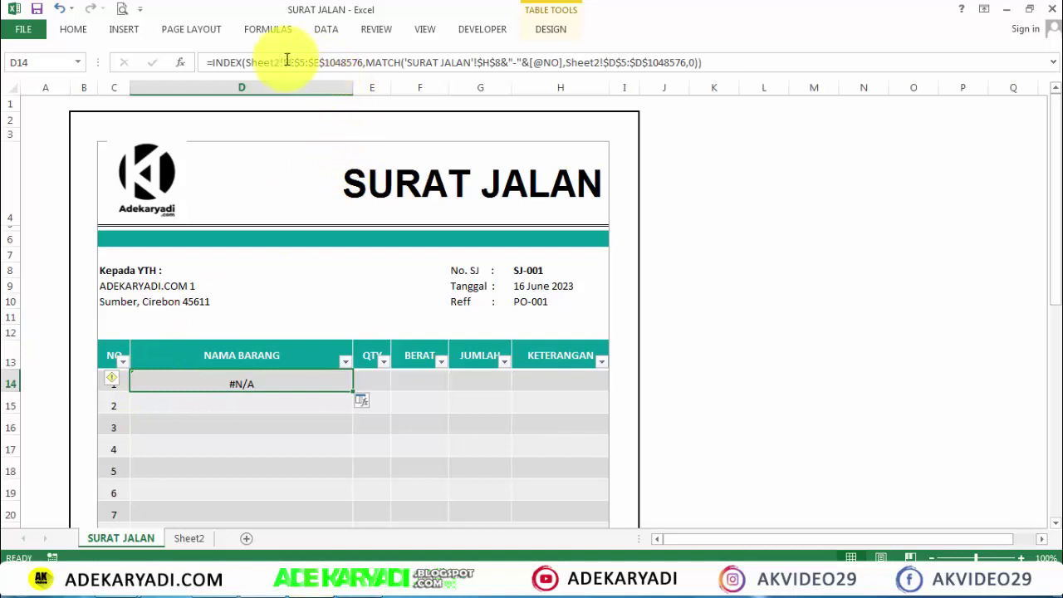
left_click(188, 538)
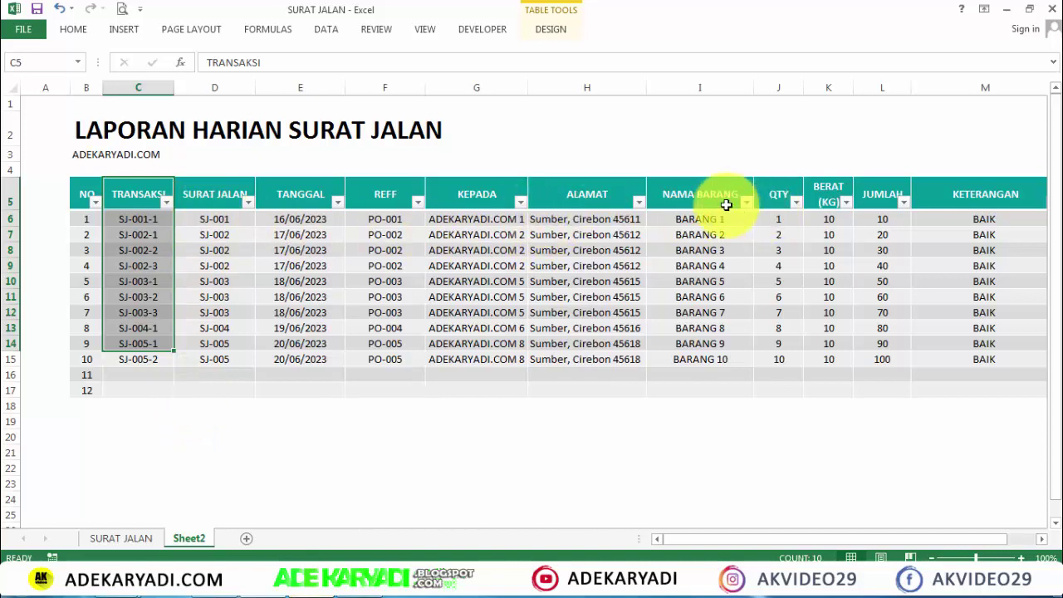
Change D14's INDEX return range from Sheet2 column E to column I (NAMA BARANG)
left_click_drag(706, 200, 706, 249)
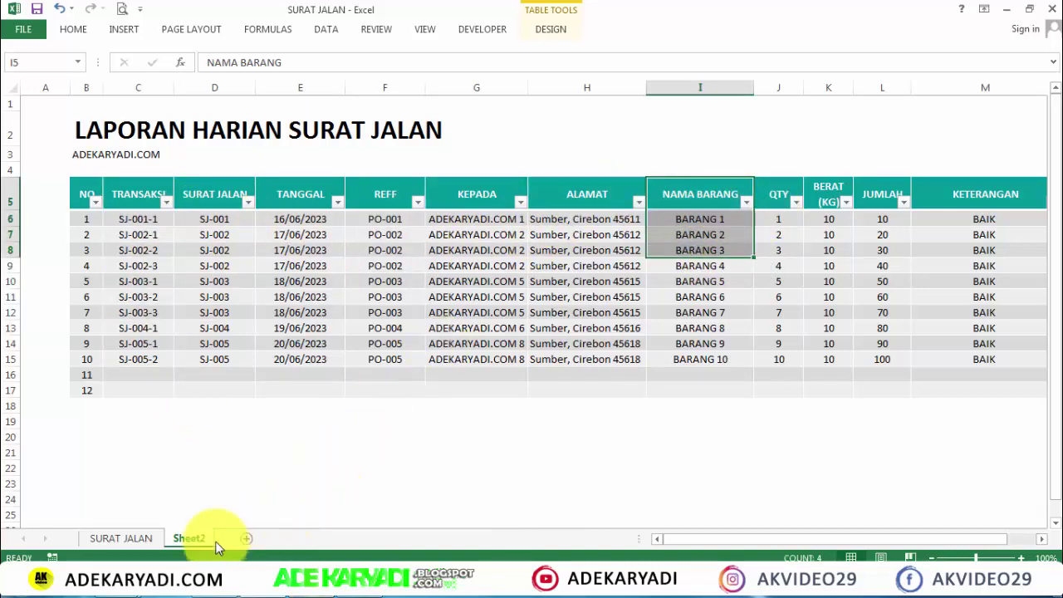
left_click(149, 539)
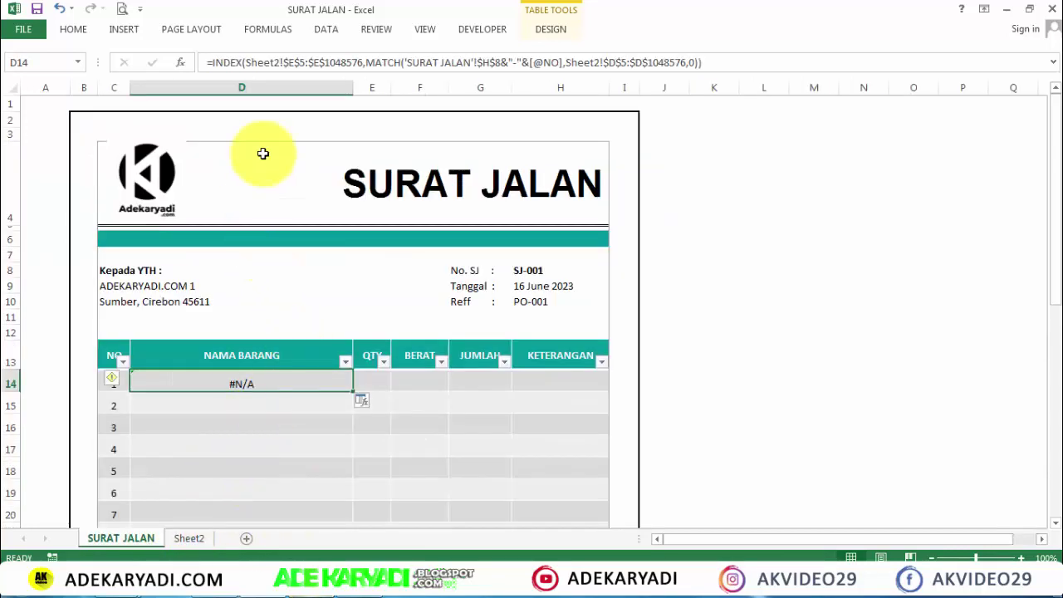
left_click(291, 65)
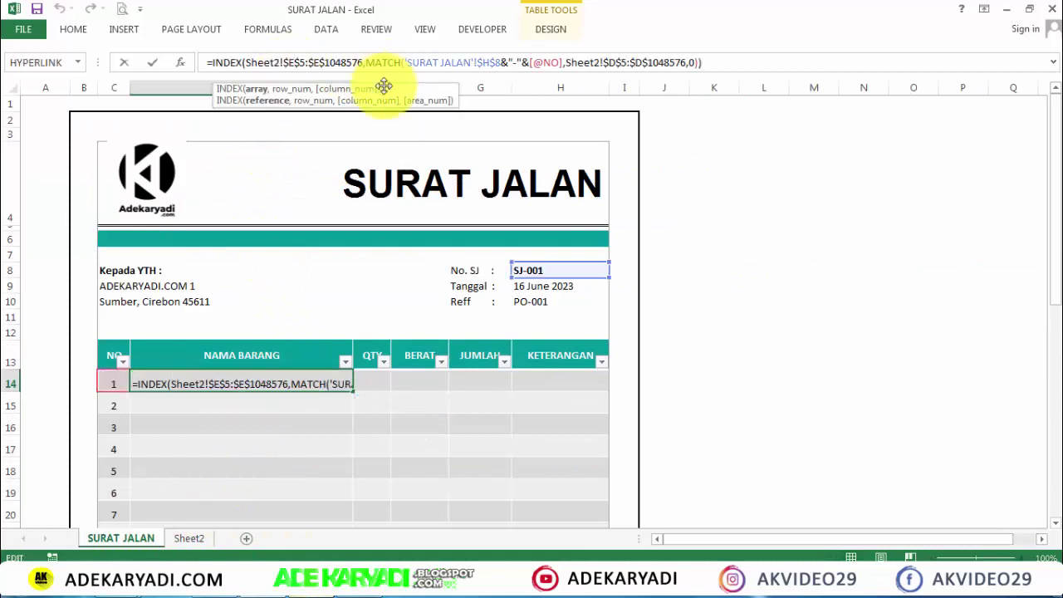
key("BackSpace")
type("I")
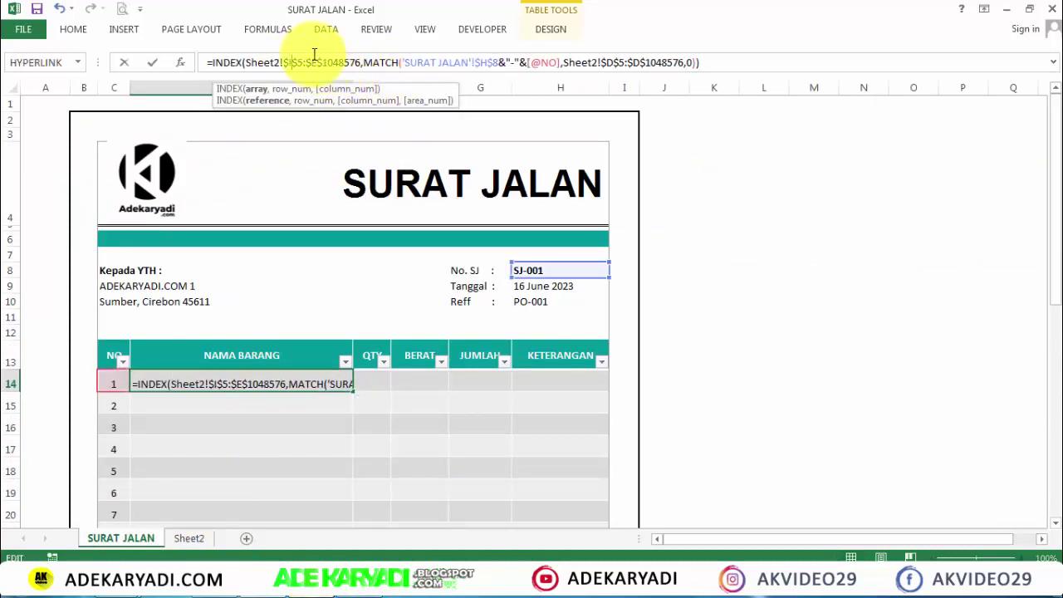
key("Home")
left_click(317, 63)
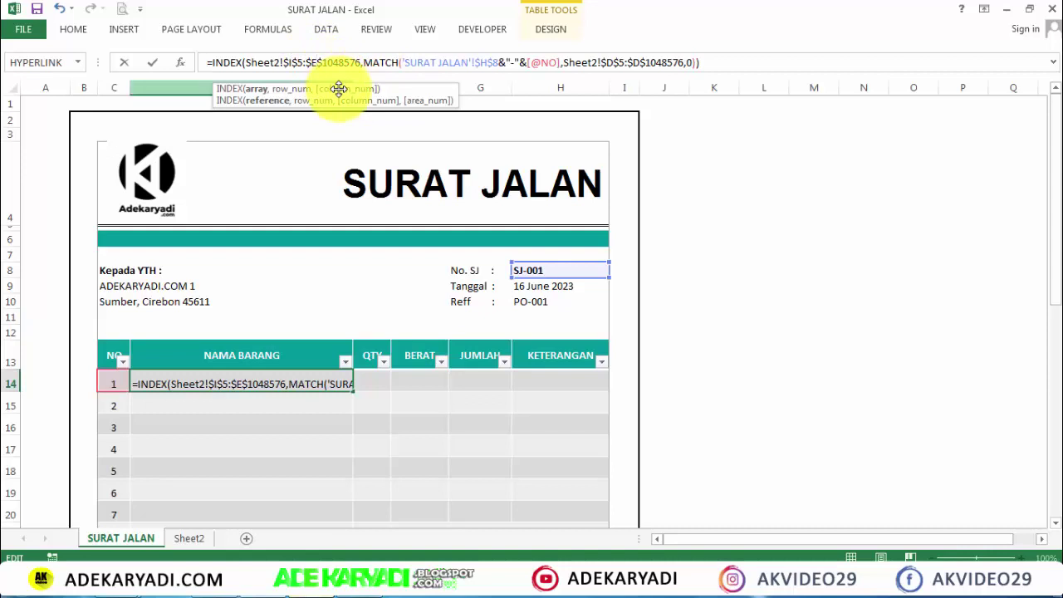
key("Return")
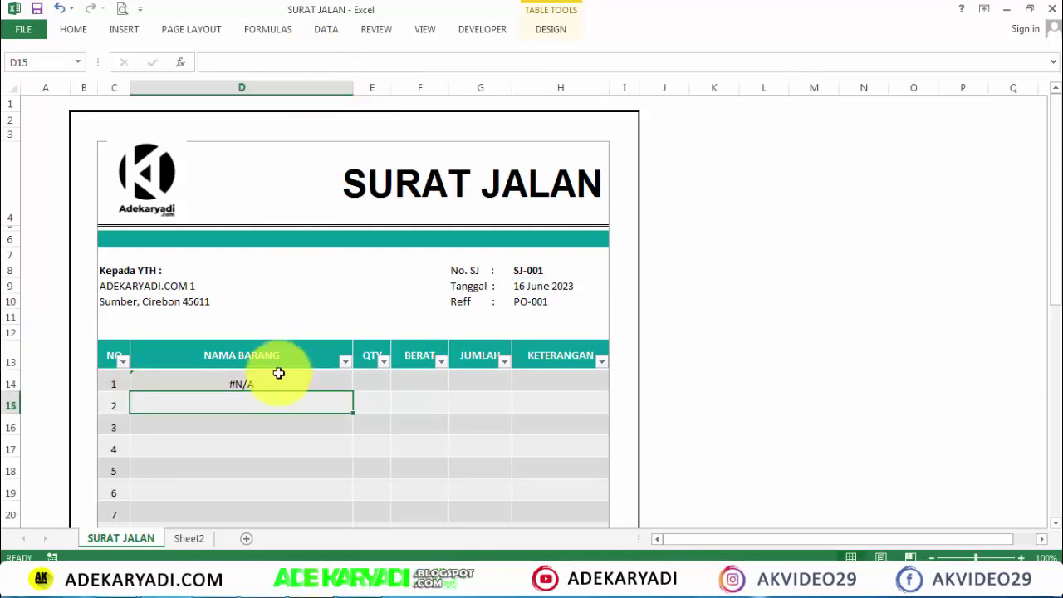
Make D14's MATCH lookup range start at $D$5
left_click(278, 373)
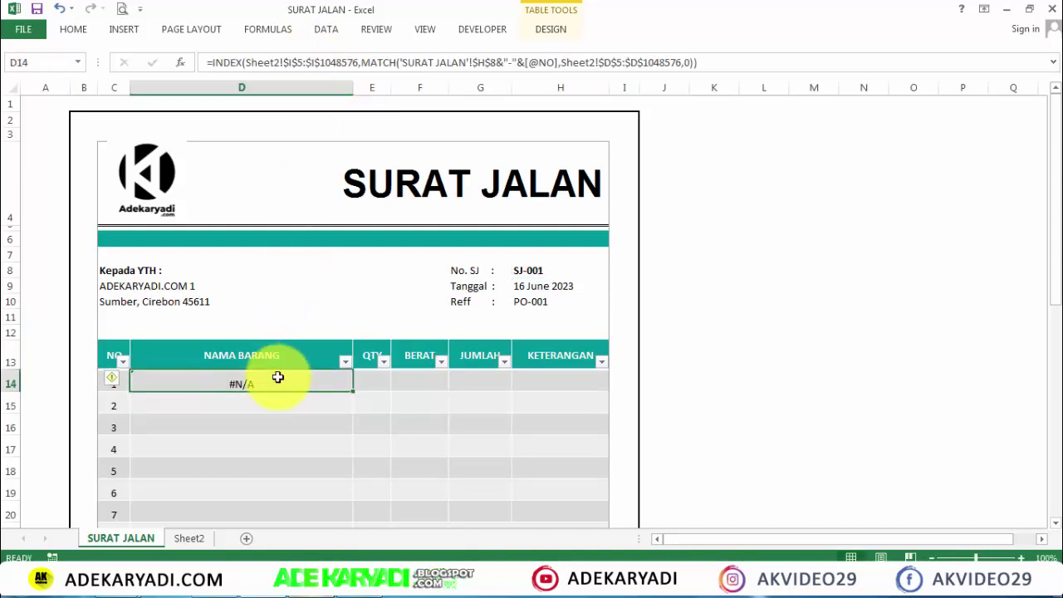
left_click(623, 63)
type("5")
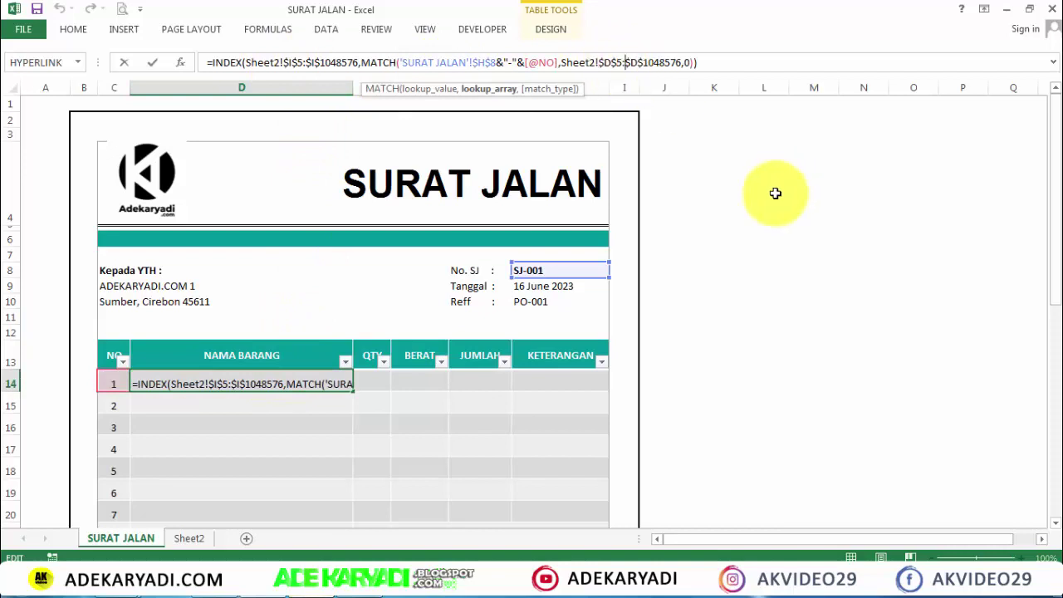
key("Return")
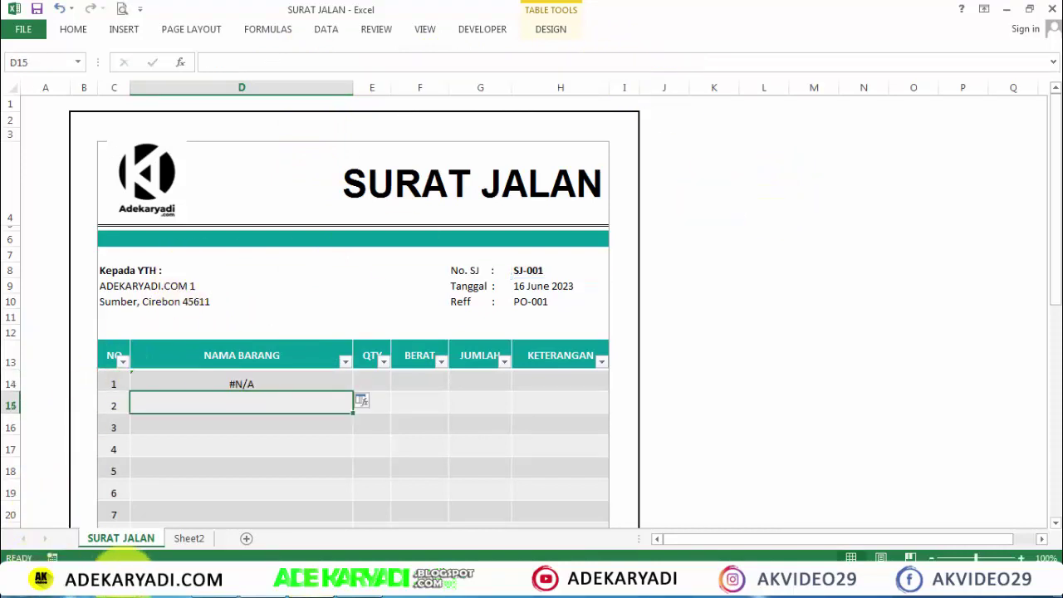
Change D14's MATCH range to Sheet2!$C$5:$C$1048576 so it shows BARANG 1
left_click(189, 539)
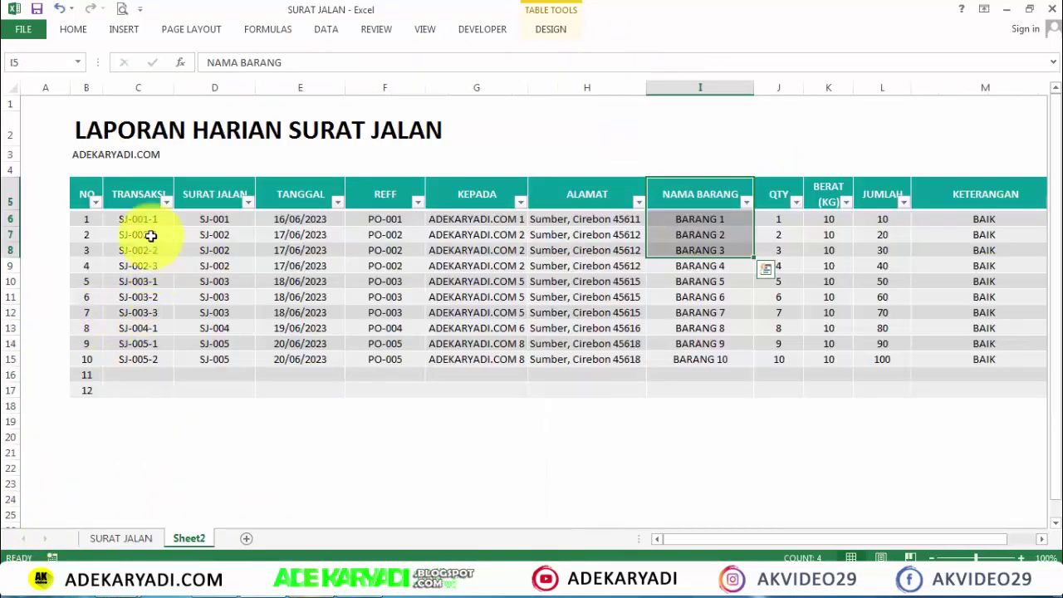
left_click(148, 235)
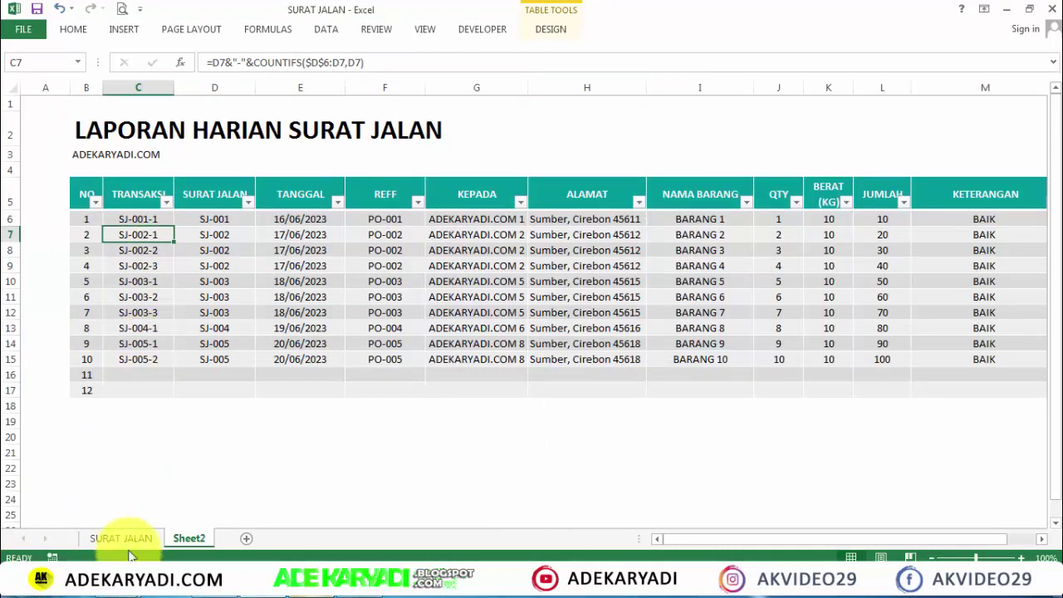
left_click(125, 539)
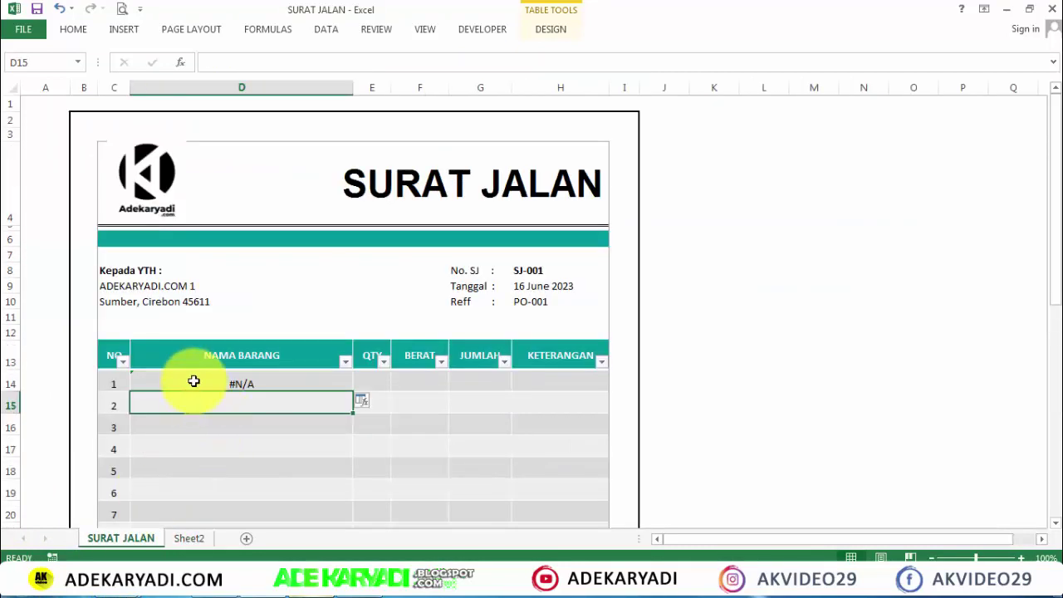
left_click(193, 381)
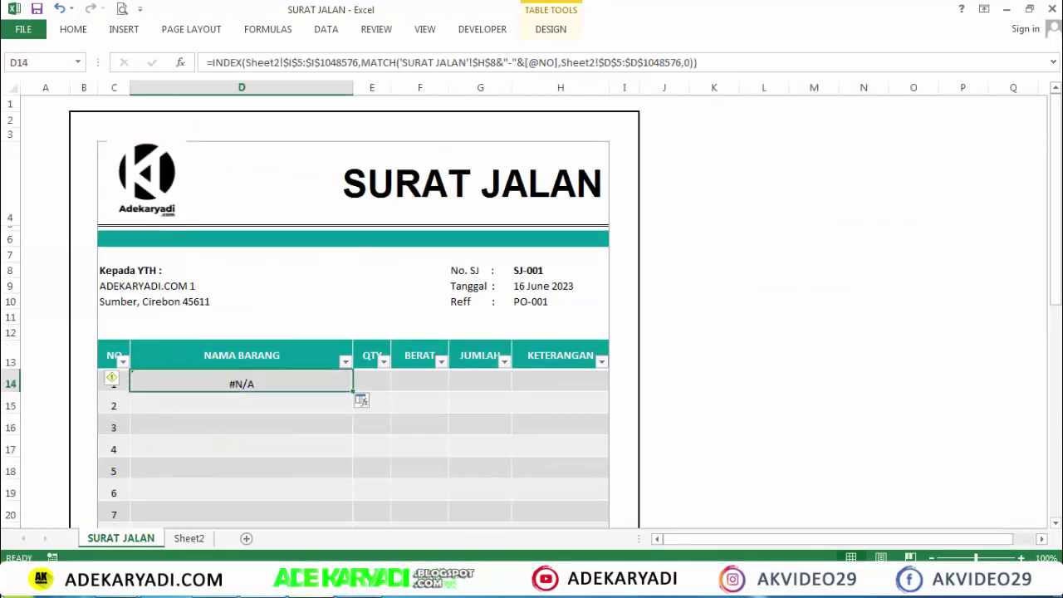
left_click(613, 61)
key("BackSpace")
type("C")
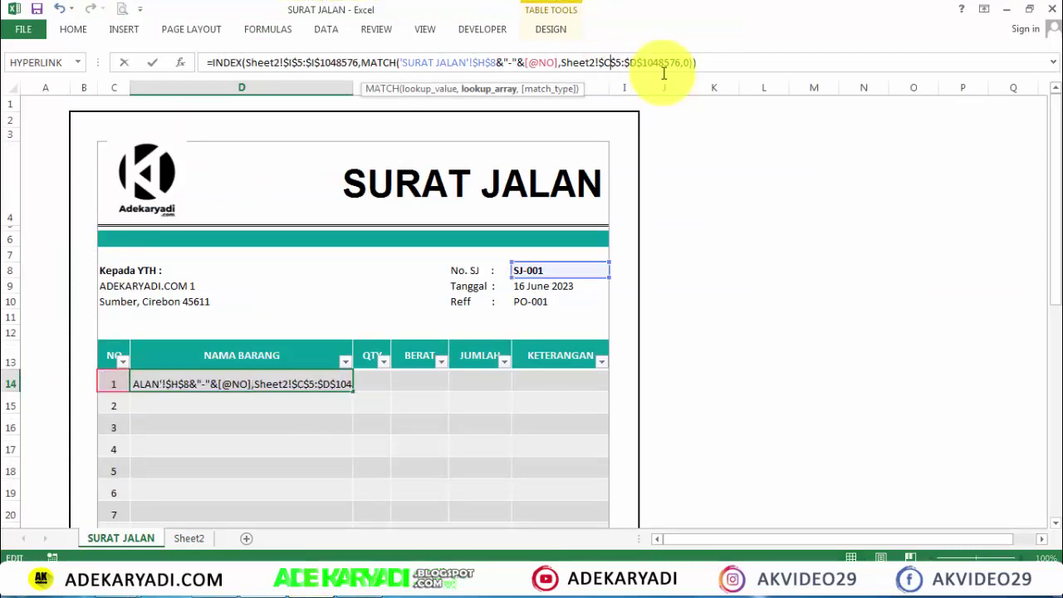
left_click(636, 61)
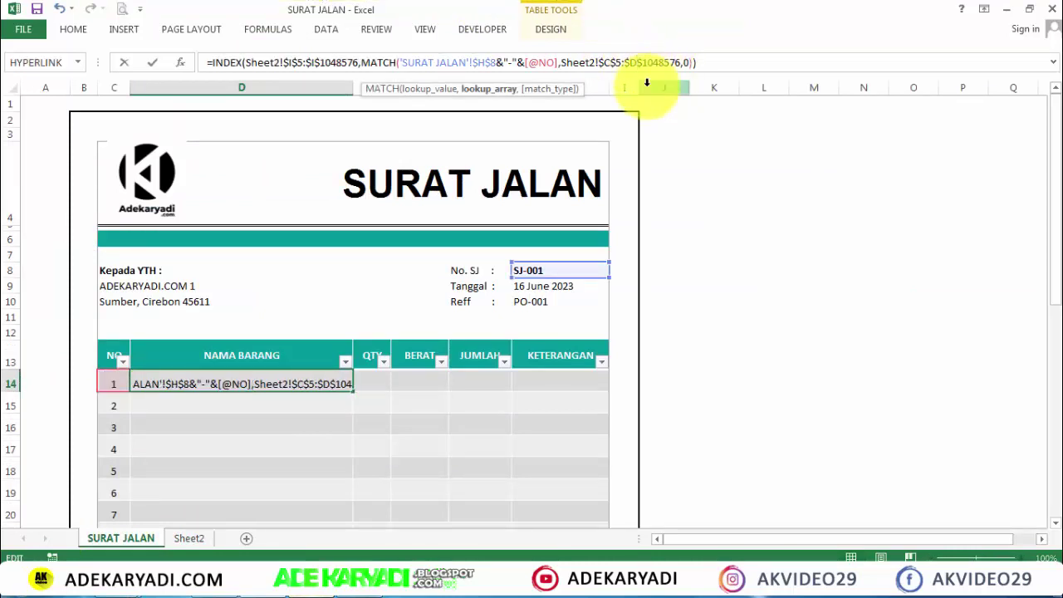
type("C")
key("Return")
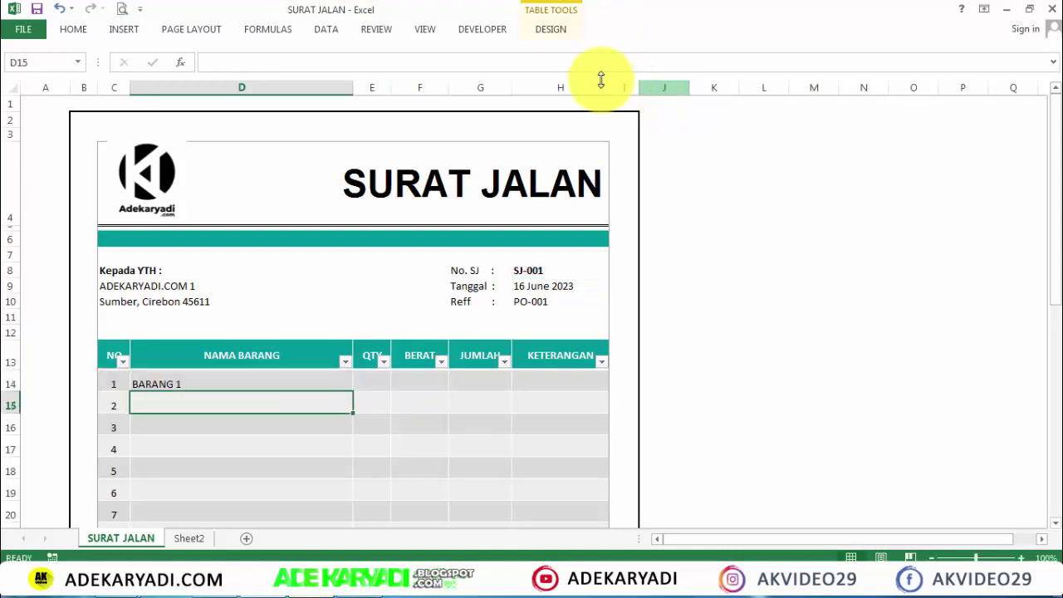
Middle-align D14 and indent BARANG 1 slightly from the left
left_click(265, 387)
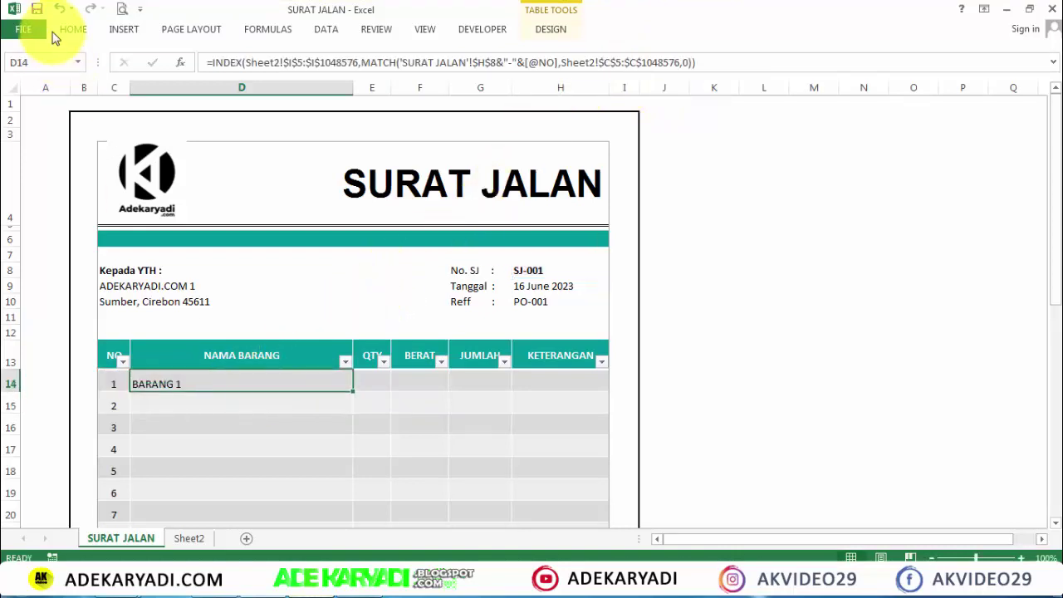
left_click(74, 31)
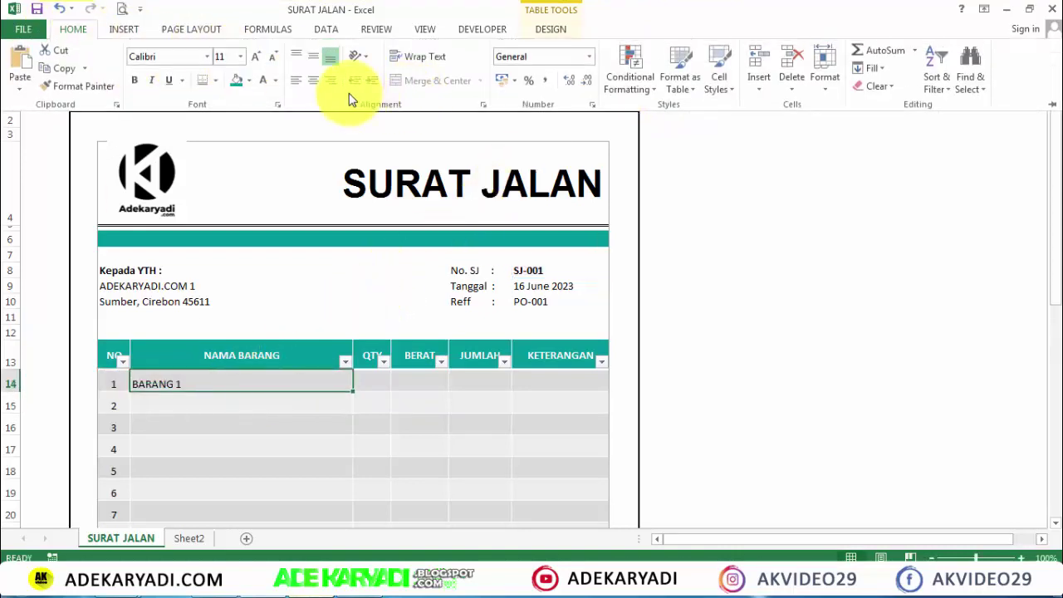
left_click(311, 56)
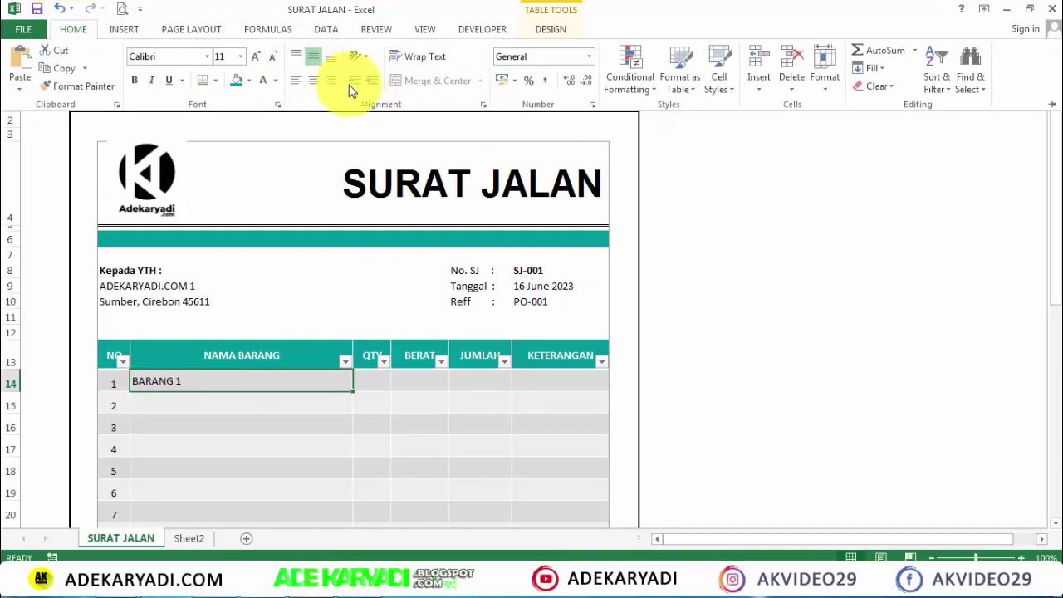
left_click(373, 81)
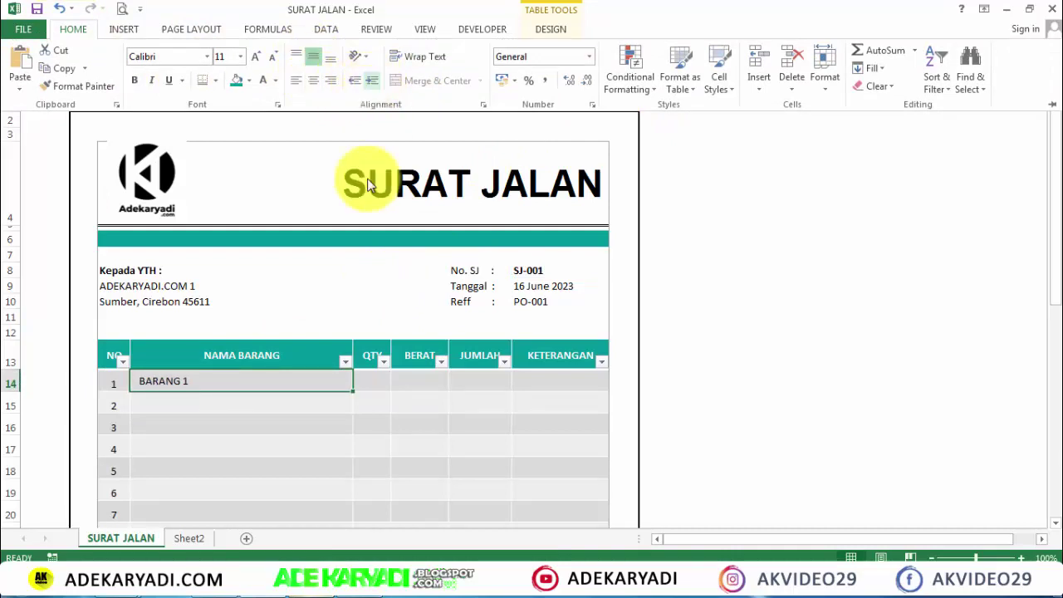
left_click(347, 388)
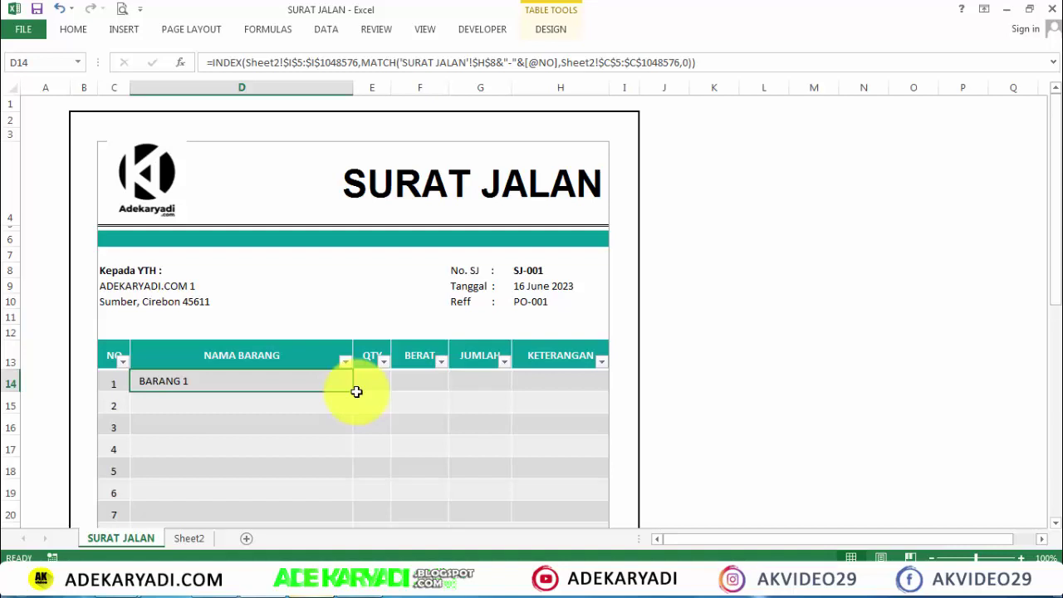
Copy D14's lookup formula text and paste it into the QTY cell E14
left_click(723, 63)
left_click_drag(723, 64, 174, 52)
key("ctrl+c")
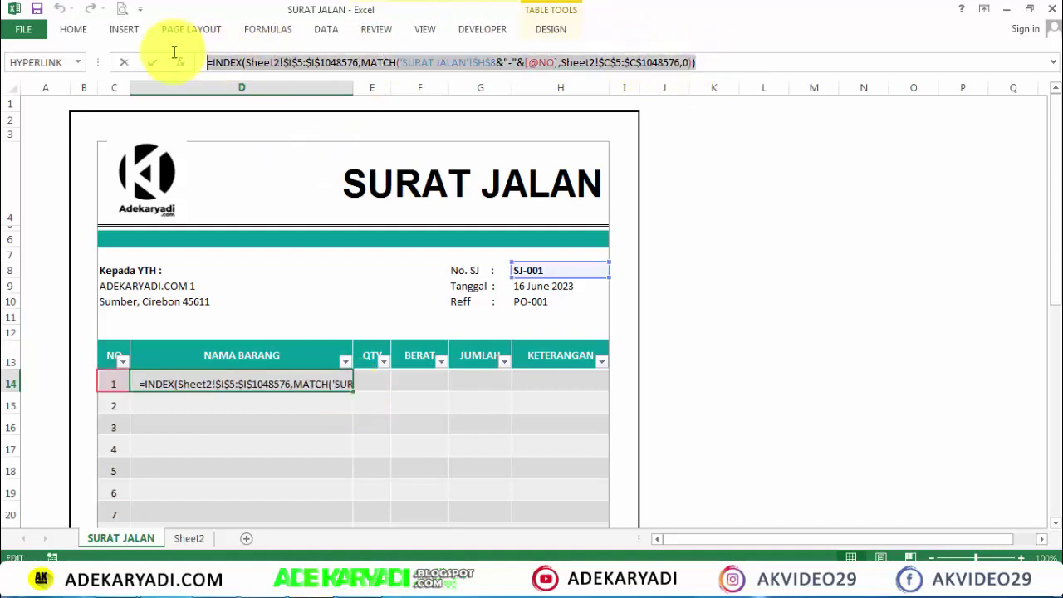
key("Return")
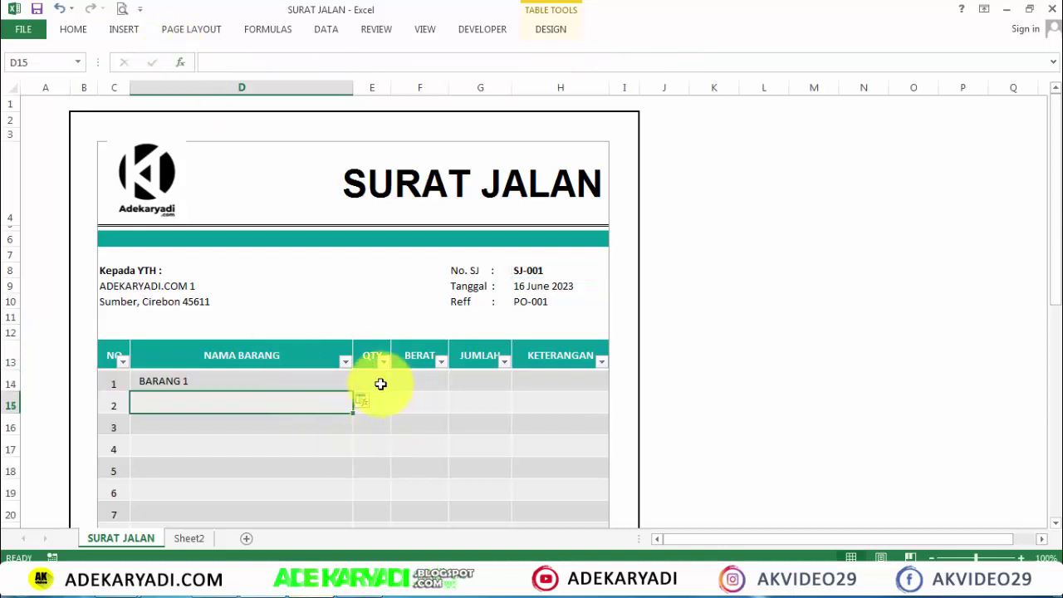
left_click(378, 380)
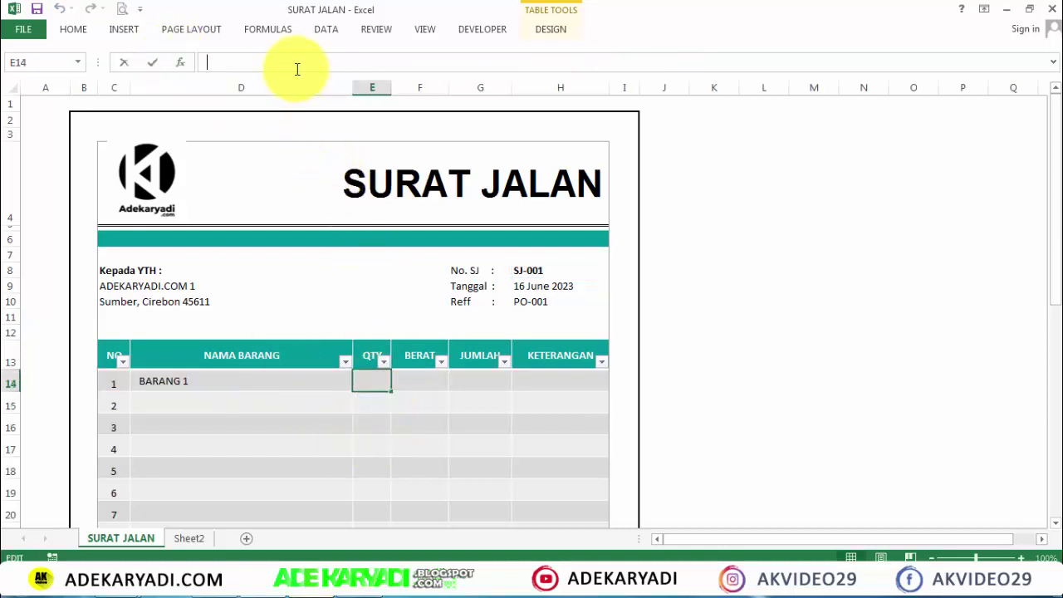
key("ctrl+v")
key("Return")
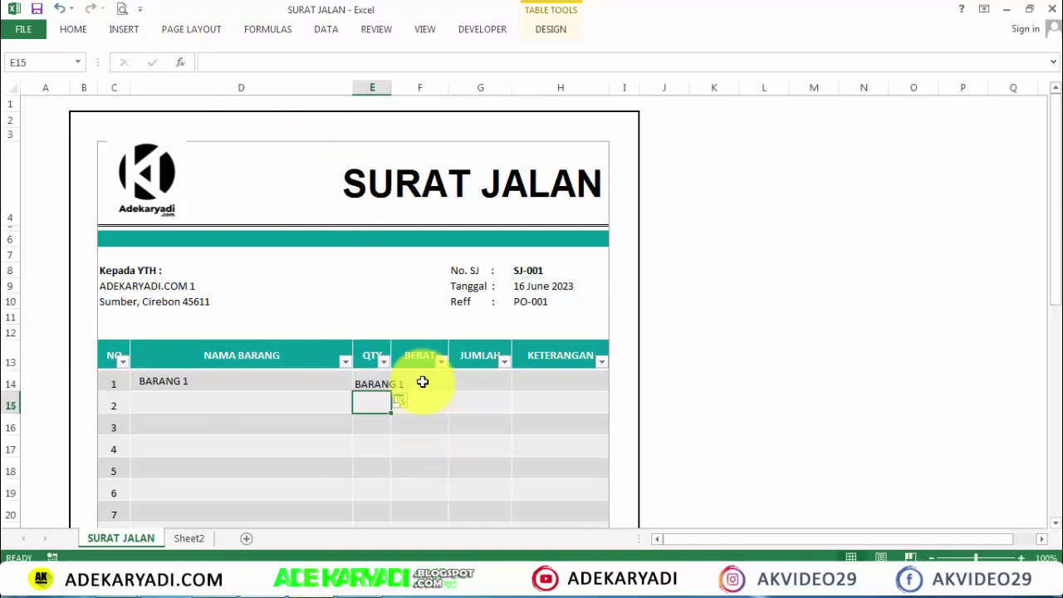
Paste the same lookup formula into the BERAT cell F14 and the KETERANGAN cell H14
left_click(422, 381)
key("ctrl+v")
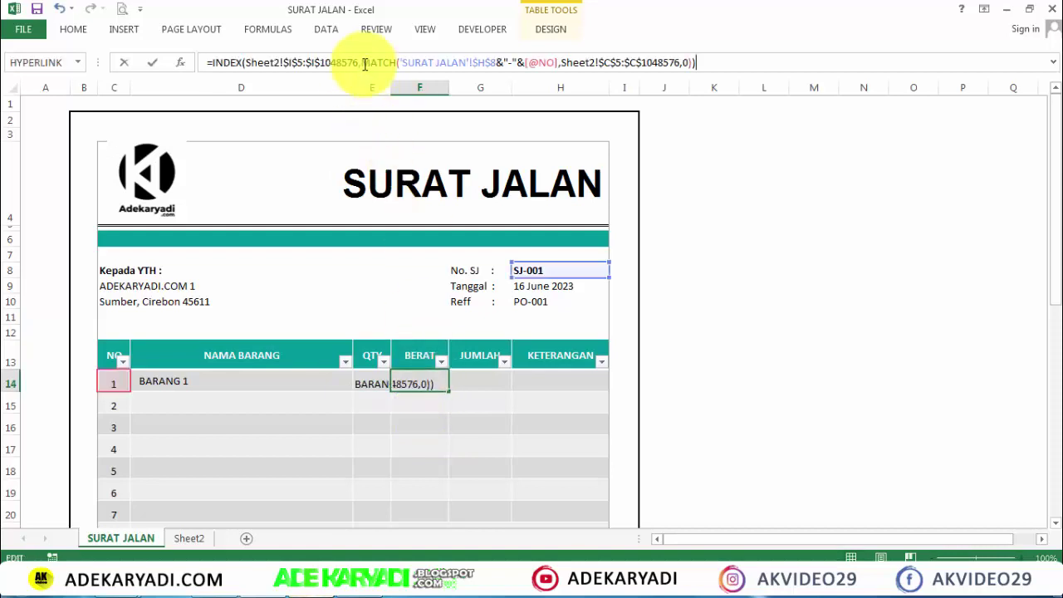
key("Return")
left_click(475, 381)
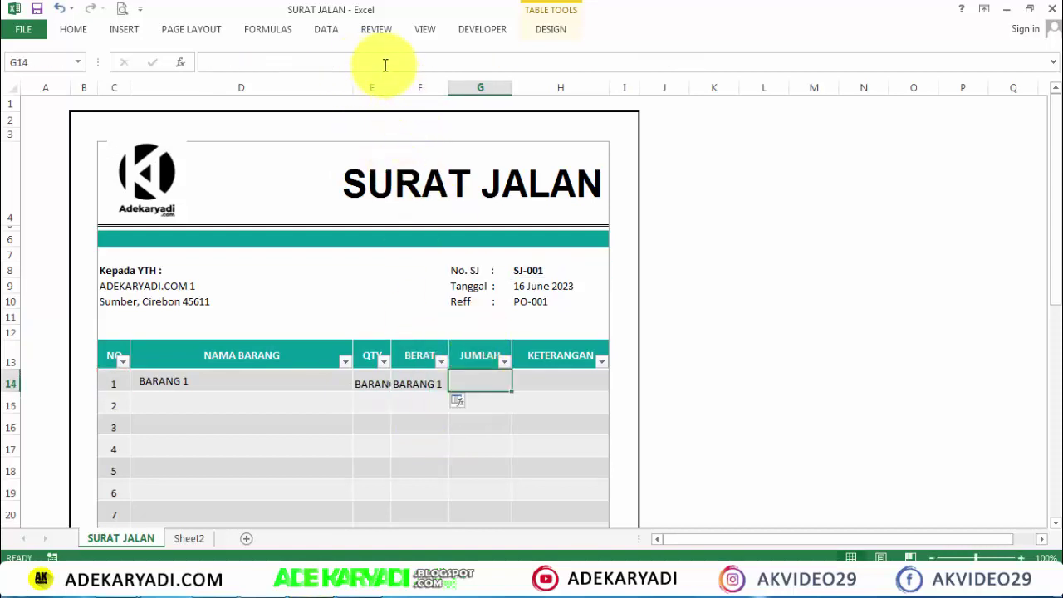
left_click(546, 391)
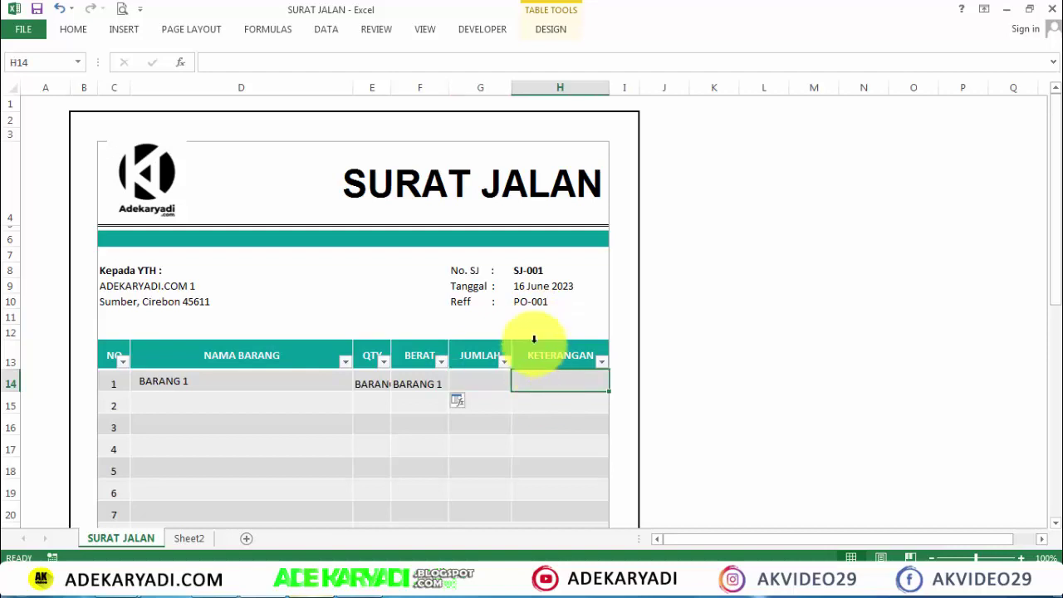
key("ctrl+v")
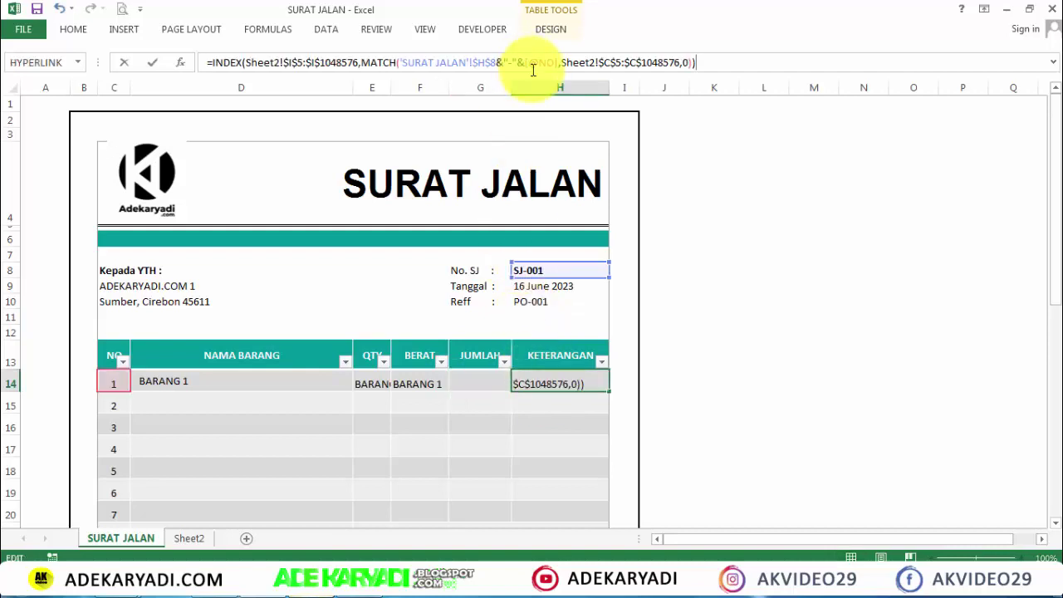
key("Return")
left_click(493, 378)
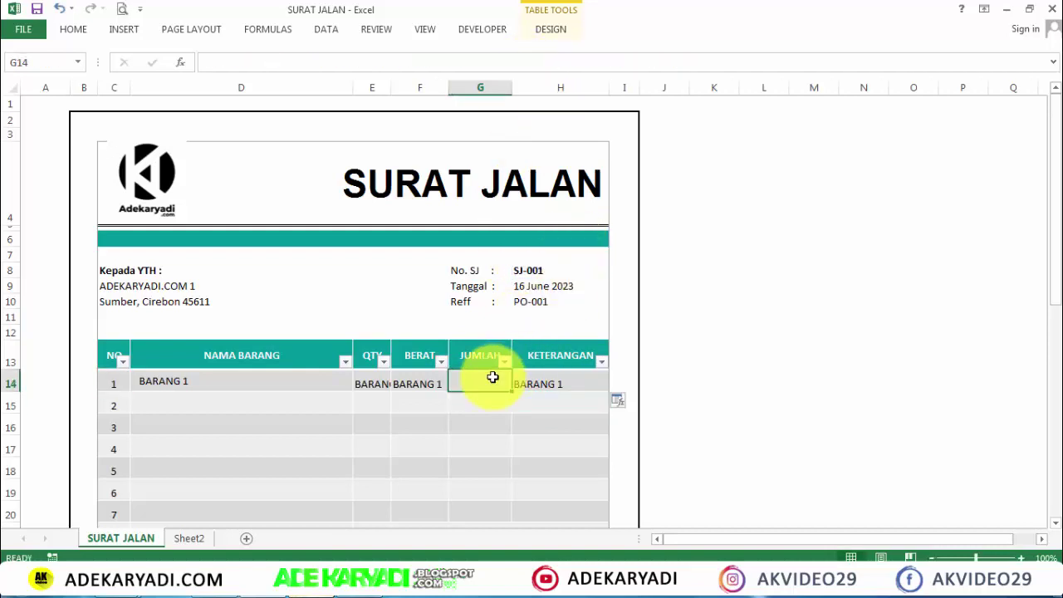
Point E14's QTY lookup at Sheet2 range $J$5:$J$1048576, now showing 1
left_click(387, 385)
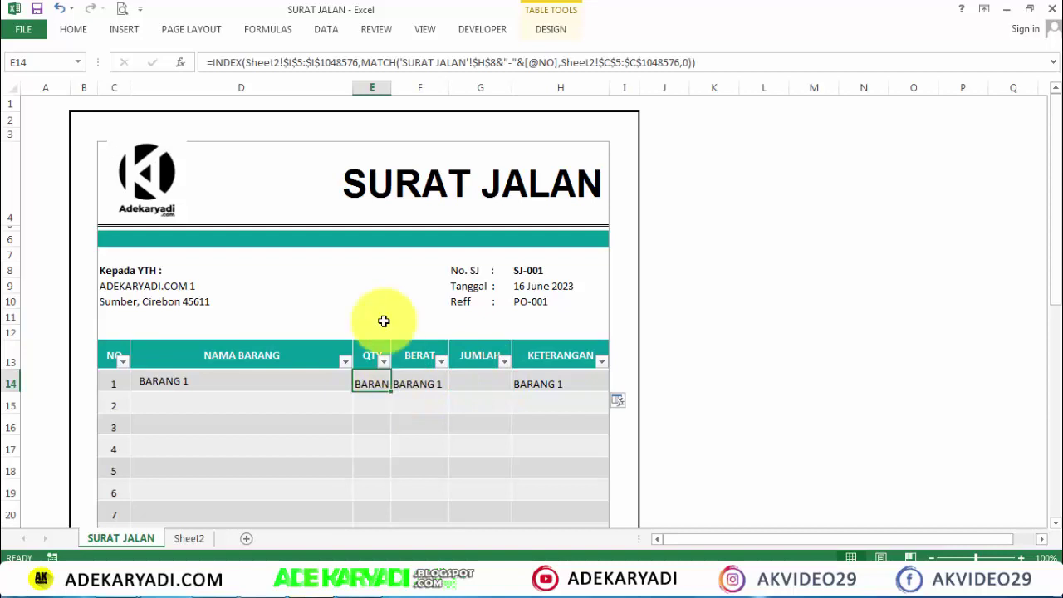
left_click(190, 538)
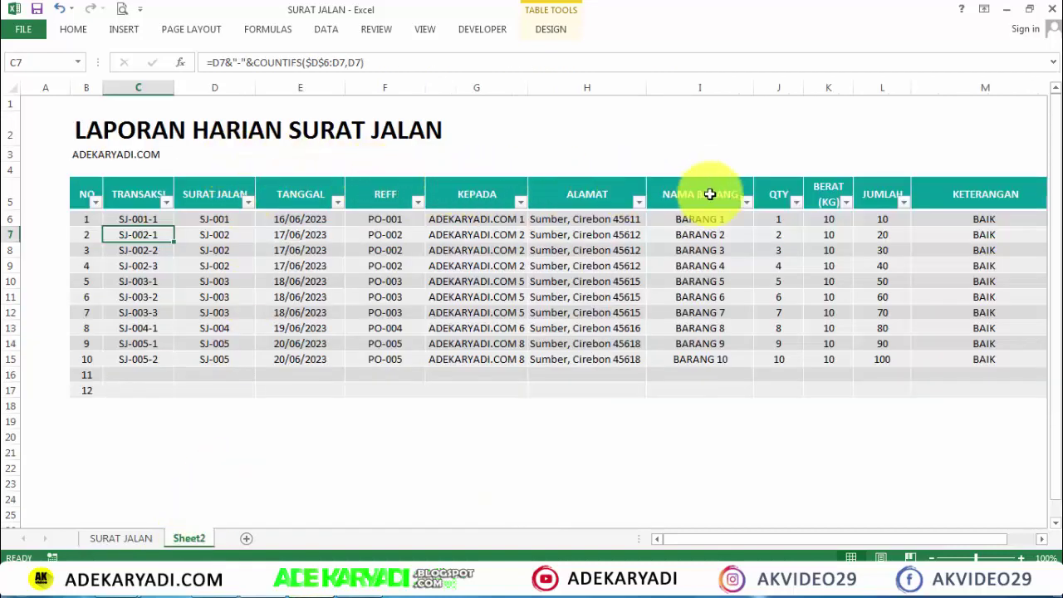
left_click_drag(781, 194, 819, 194)
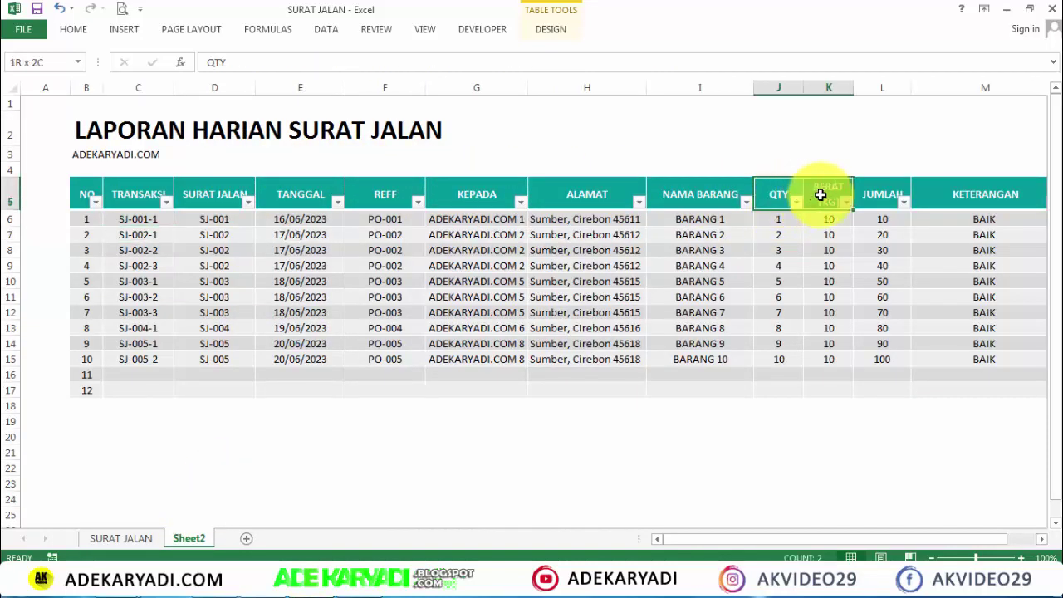
left_click(950, 191)
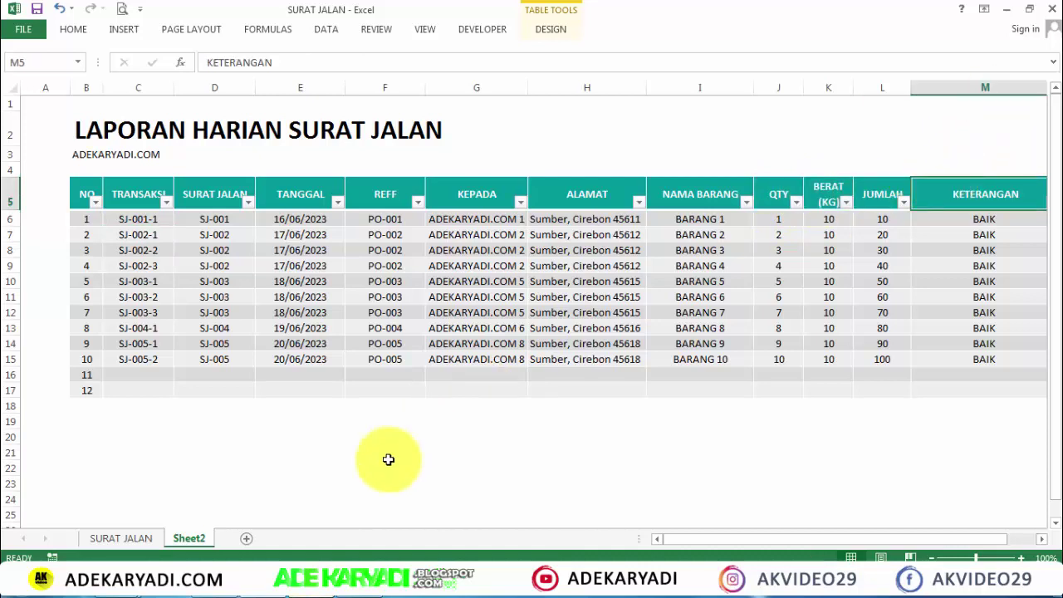
left_click(120, 544)
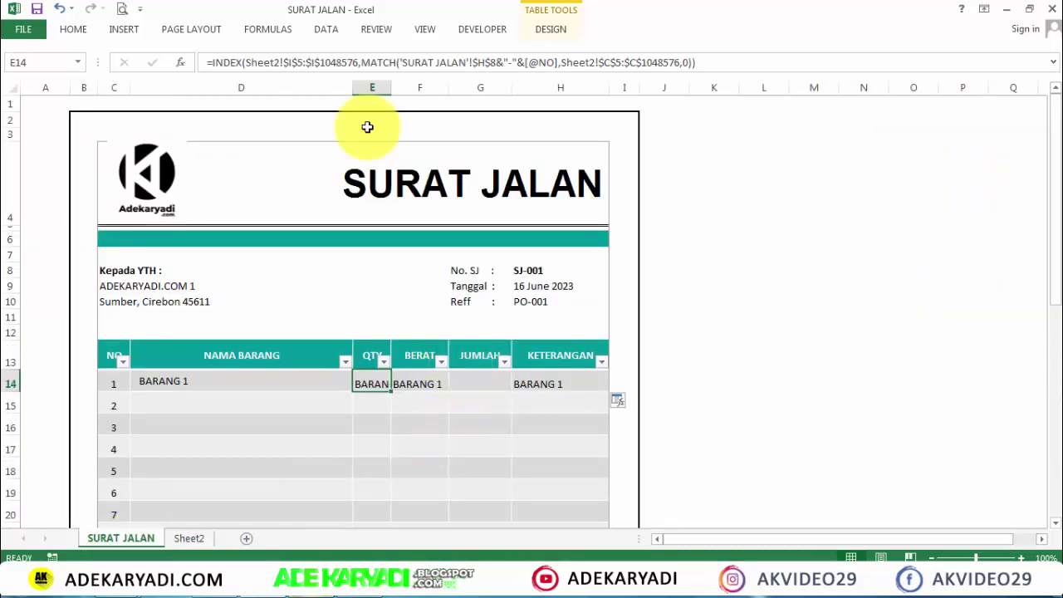
left_click(310, 62)
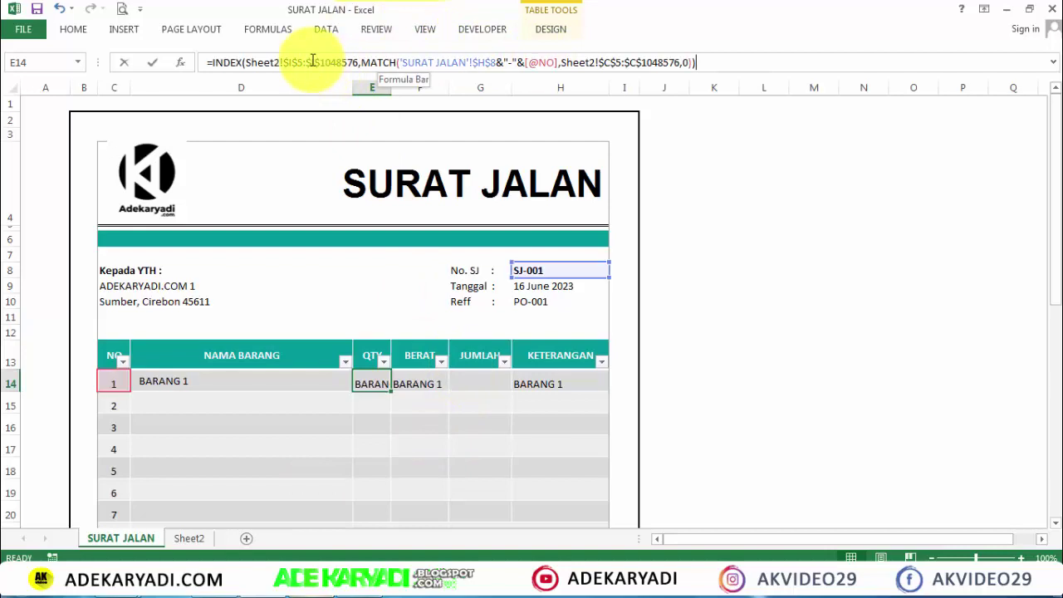
key("Delete")
type("J")
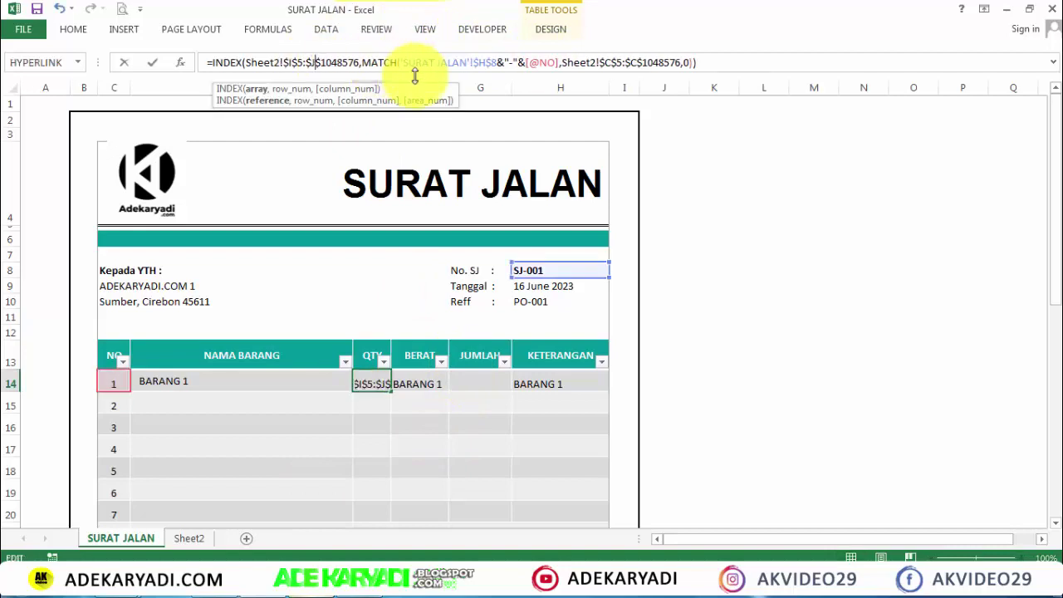
left_click(297, 62)
key("BackSpace")
type("J")
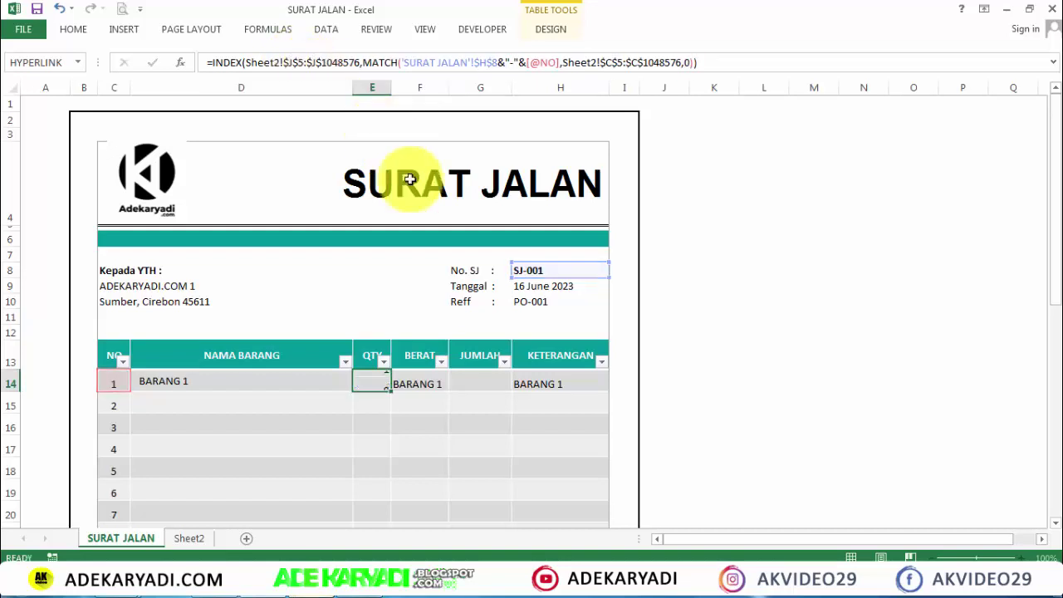
key("Return")
Point F14's BERAT lookup at Sheet2 range $K$5:$K$1048576, now showing 10
left_click(429, 384)
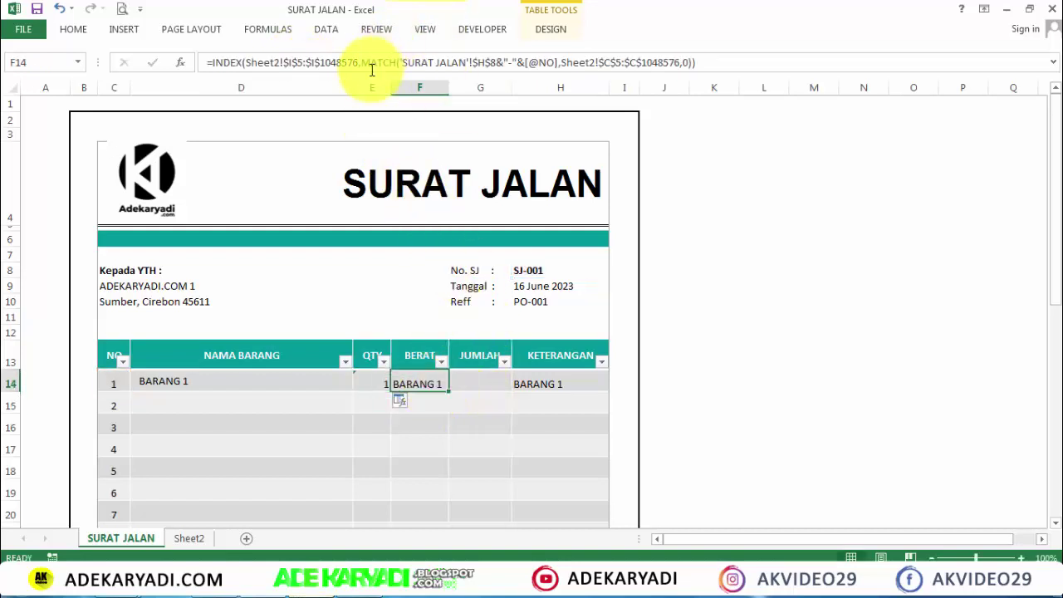
left_click(313, 62)
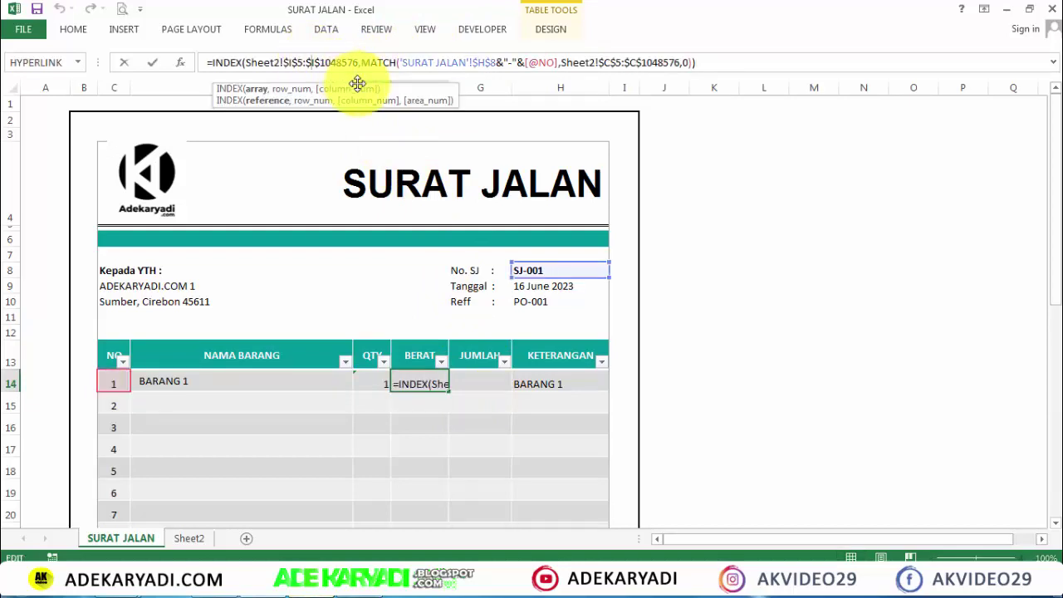
key("BackSpace")
type("K")
left_click(287, 62)
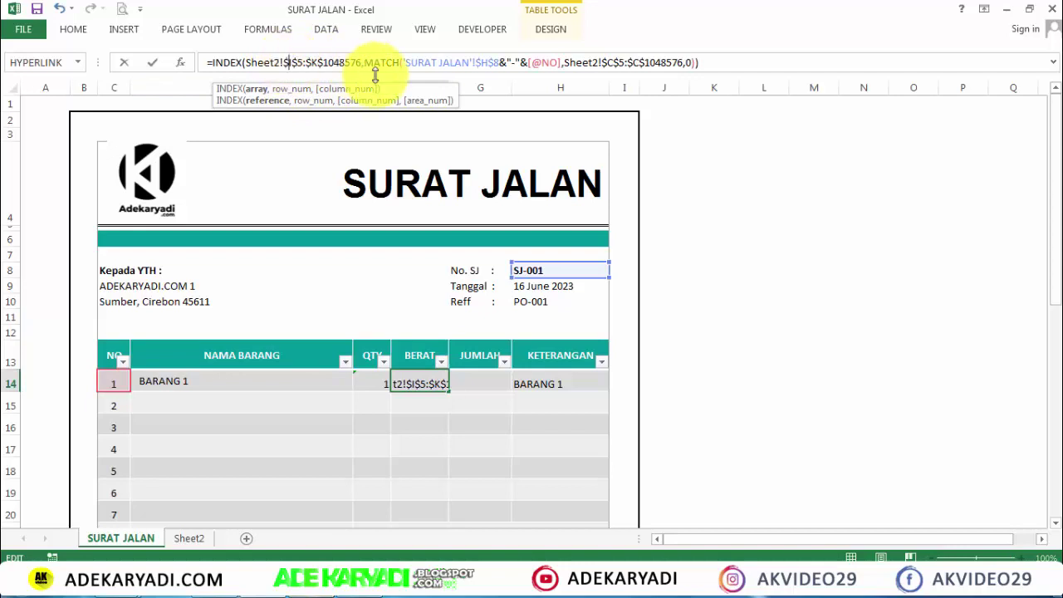
key("Delete")
type("K")
key("Return")
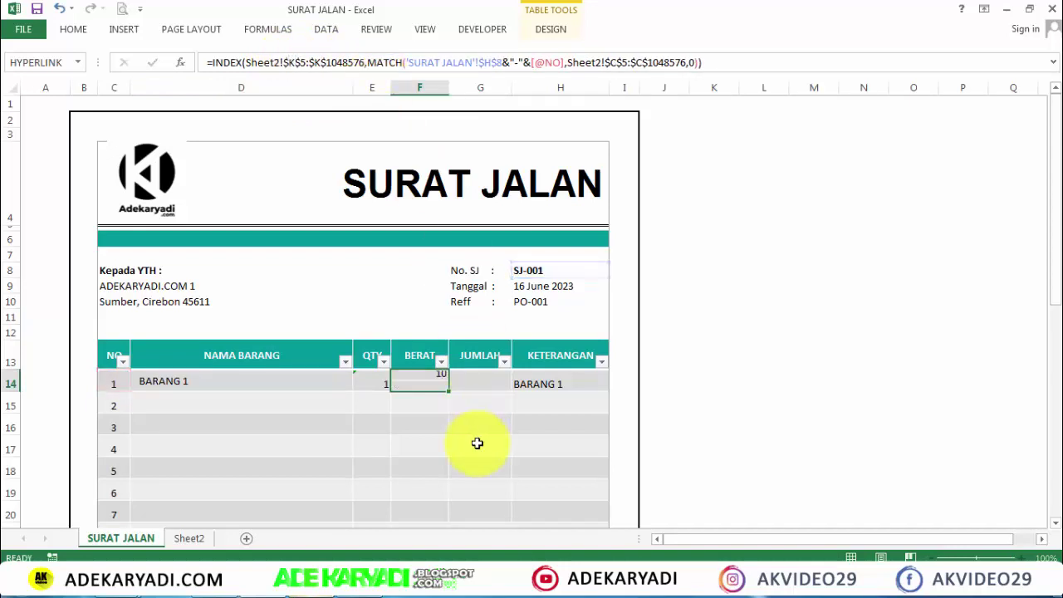
left_click(477, 383)
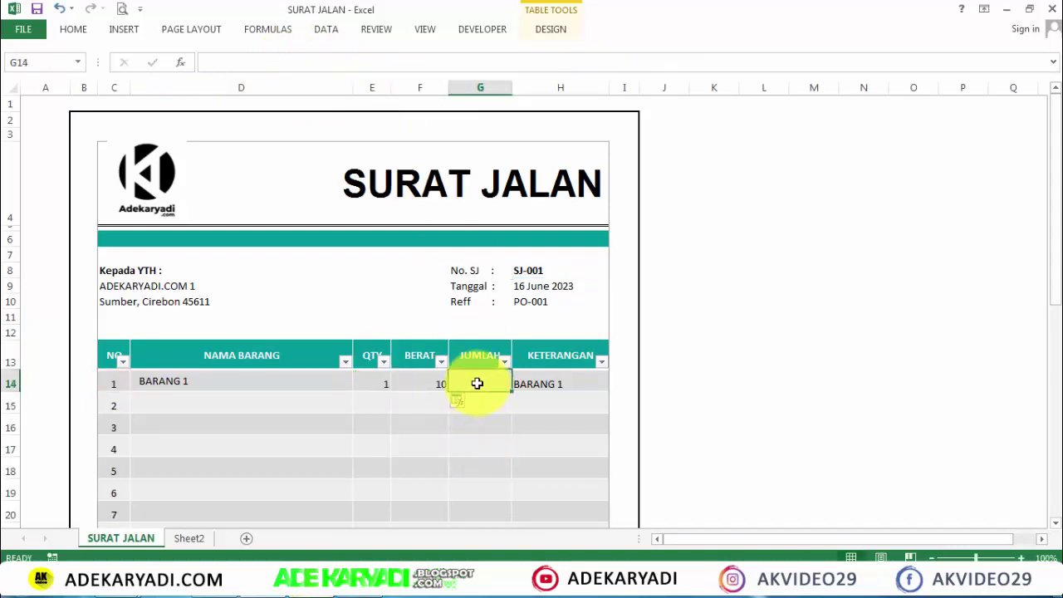
Make JUMLAH in G14 multiply the row's QTY by BERAT, giving 10
type("=")
left_click(392, 388)
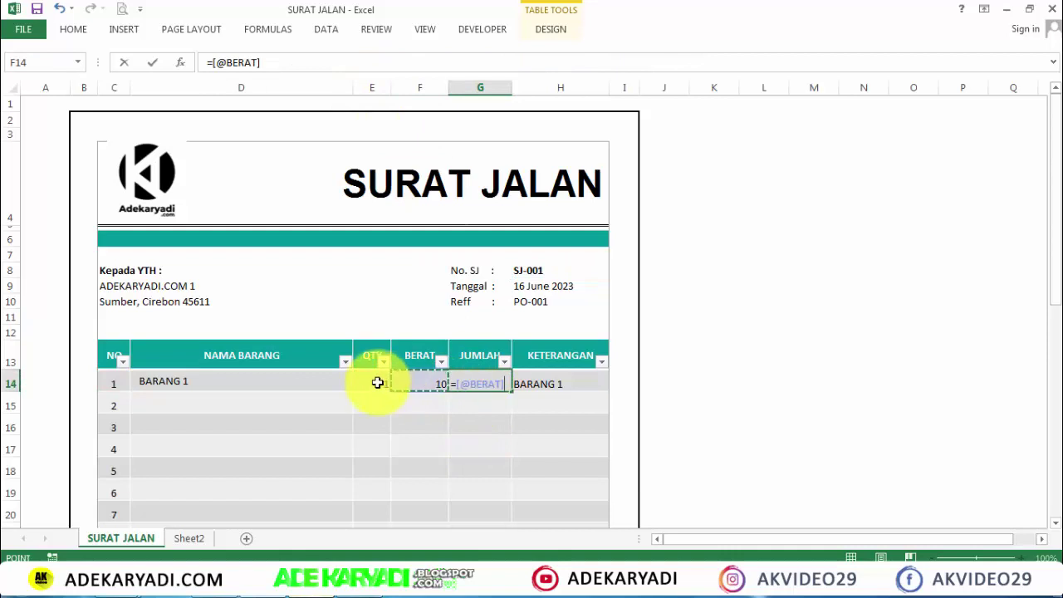
left_click(377, 382)
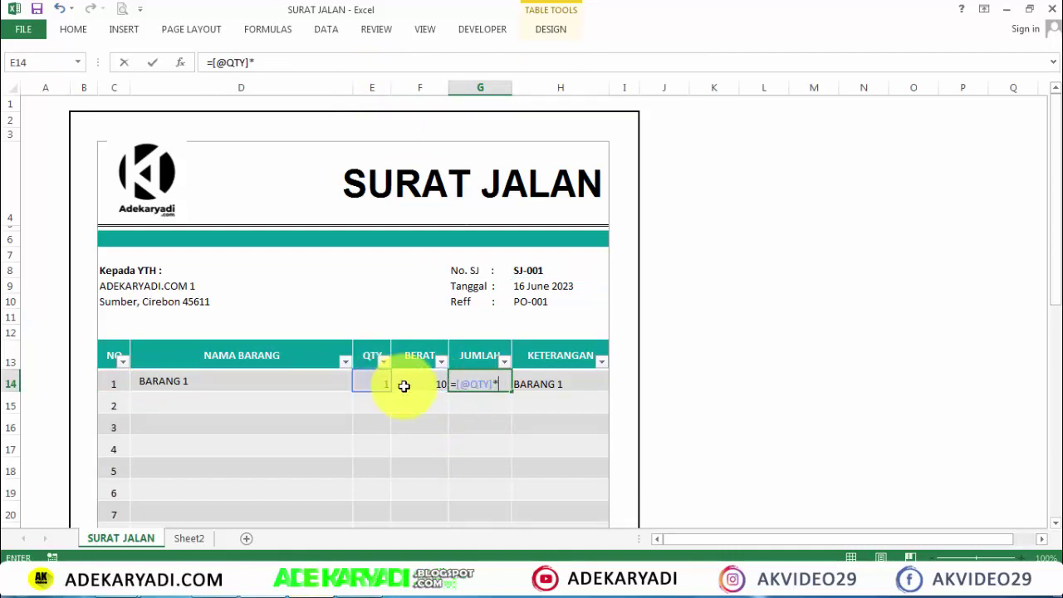
left_click(407, 383)
key("Return")
Point H14's KETERANGAN lookup at Sheet2 range $M$5:$M$1048576, now showing BAIK
left_click(540, 382)
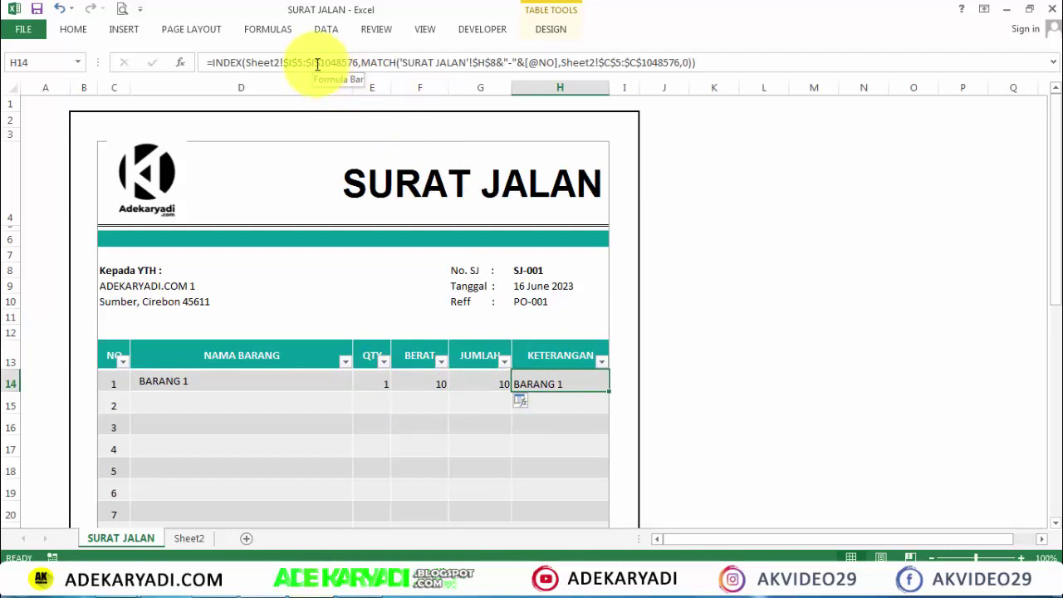
left_click(317, 64)
key("BackSpace")
type("M")
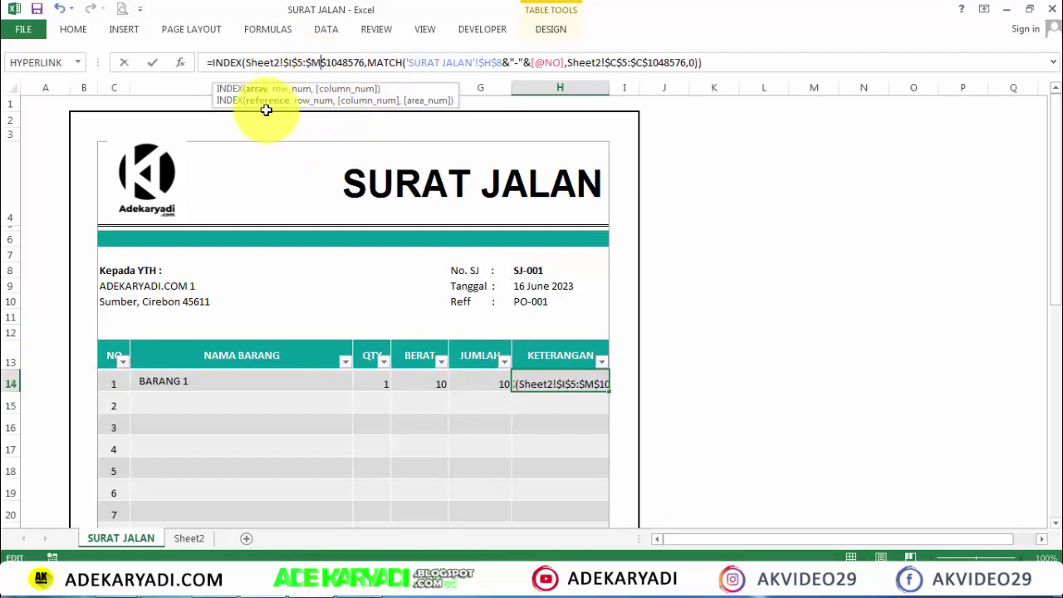
left_click_drag(281, 63, 313, 65)
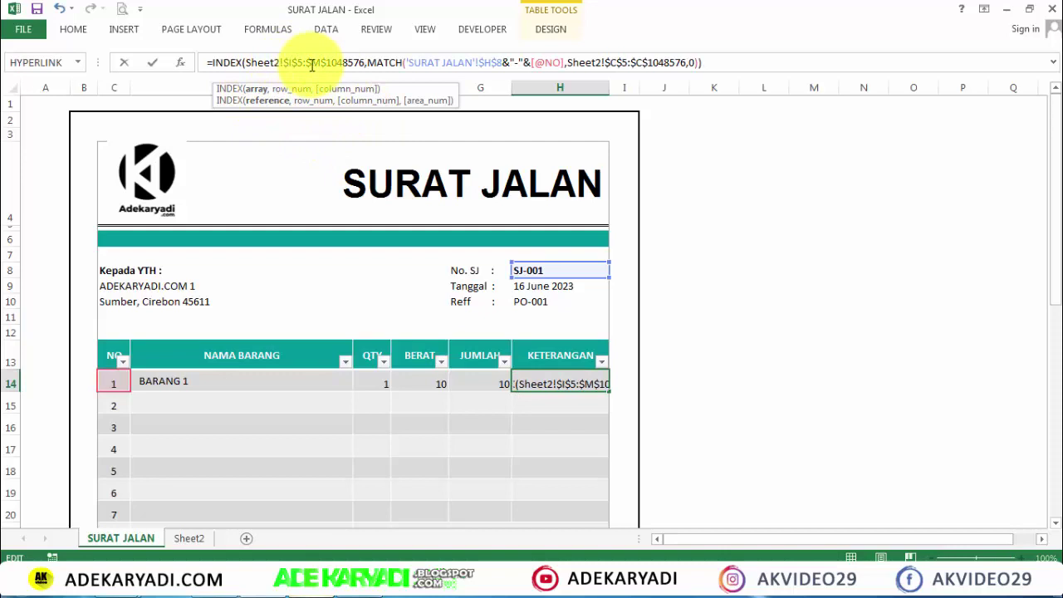
key("BackSpace")
type("M")
key("Return")
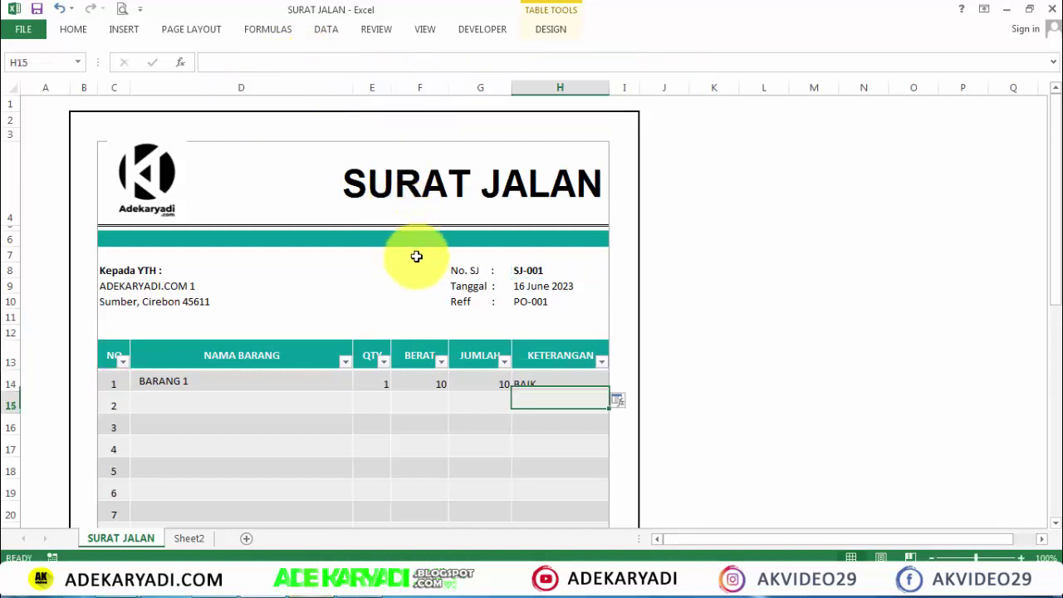
left_click_drag(538, 377, 380, 380)
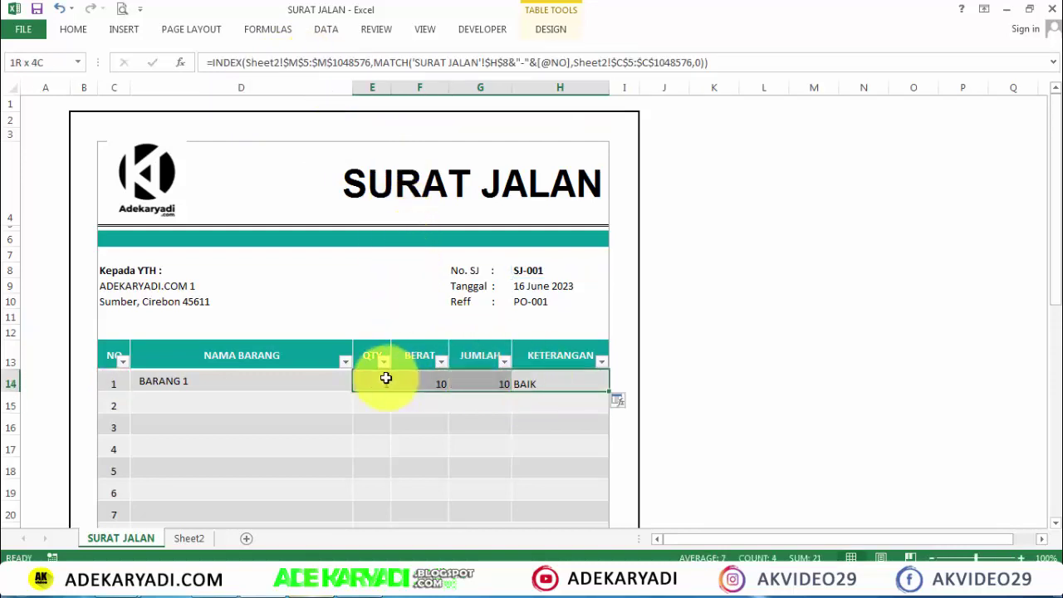
Middle-align and centre E14:H14, and middle-align the NO cell C14
left_click(74, 30)
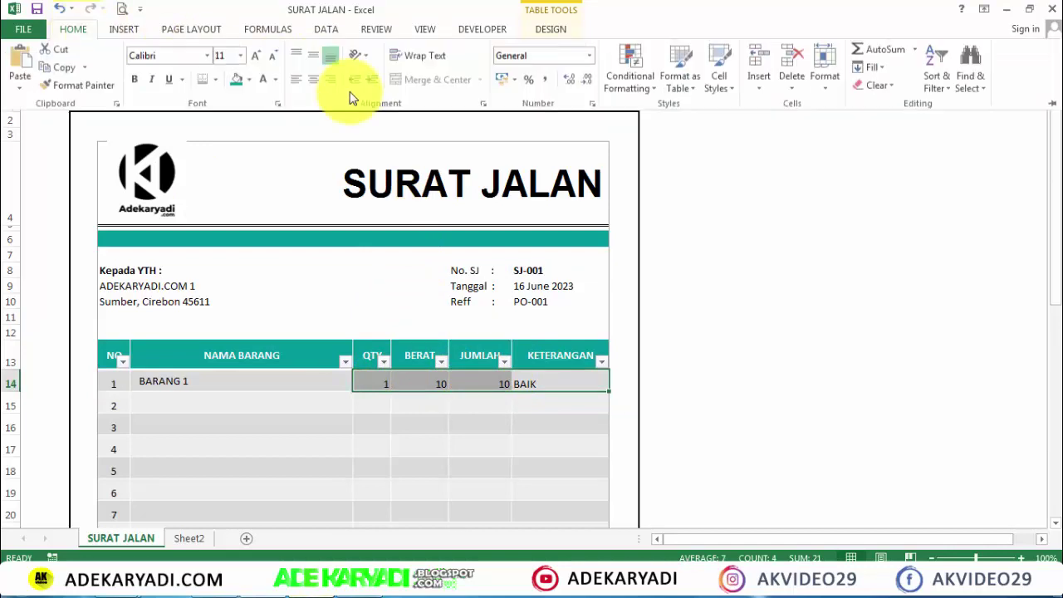
left_click(317, 55)
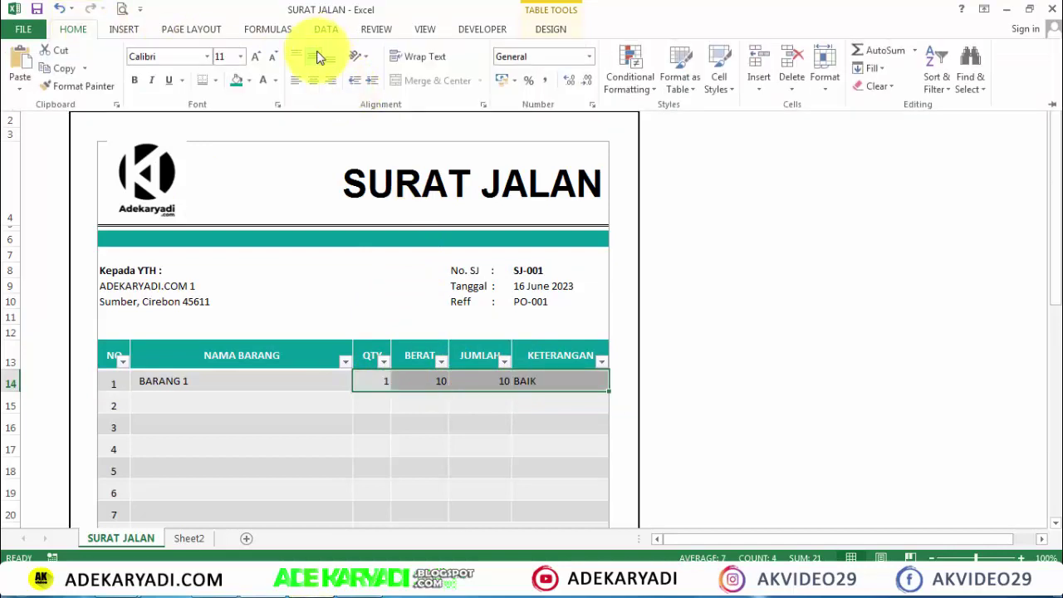
left_click(314, 80)
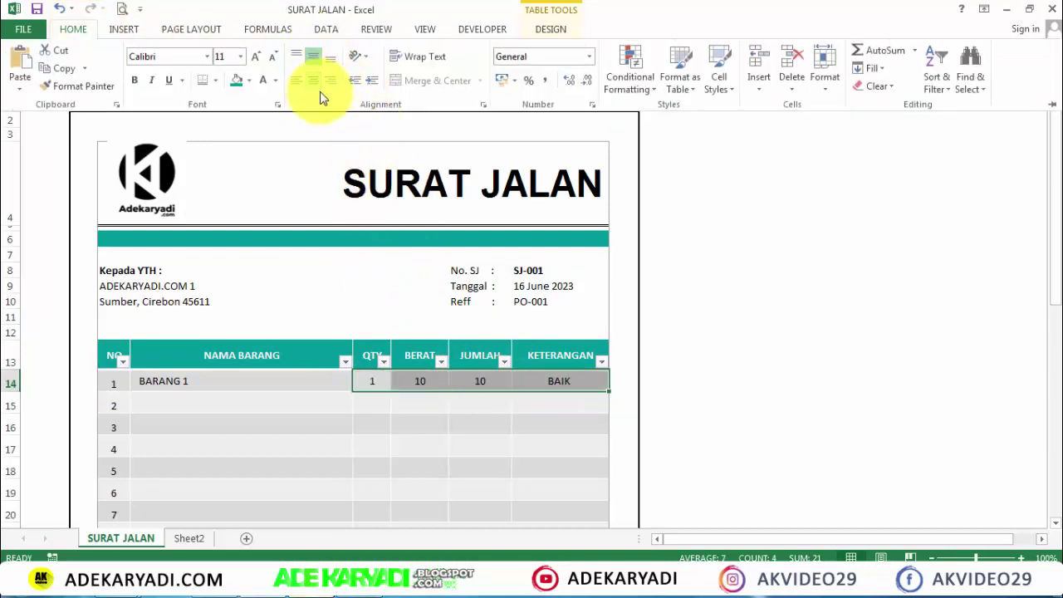
left_click(269, 388)
left_click(117, 383)
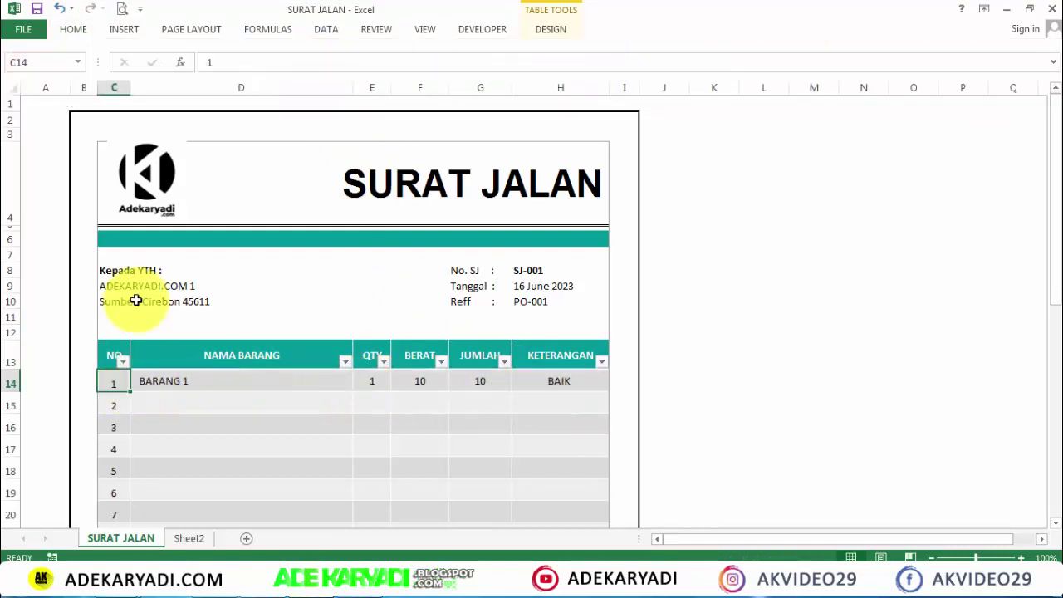
left_click(73, 29)
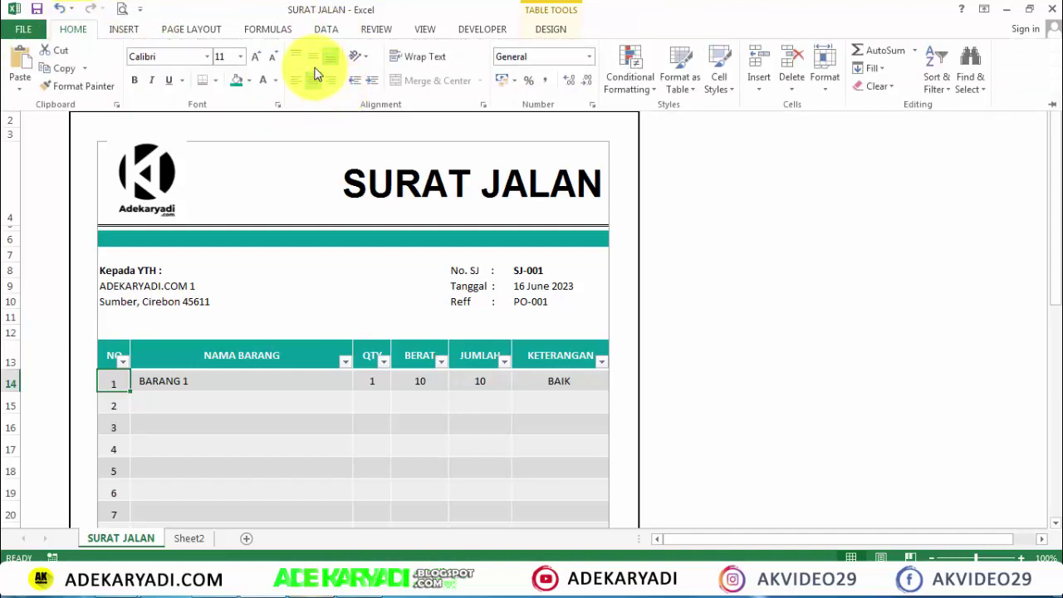
left_click(313, 59)
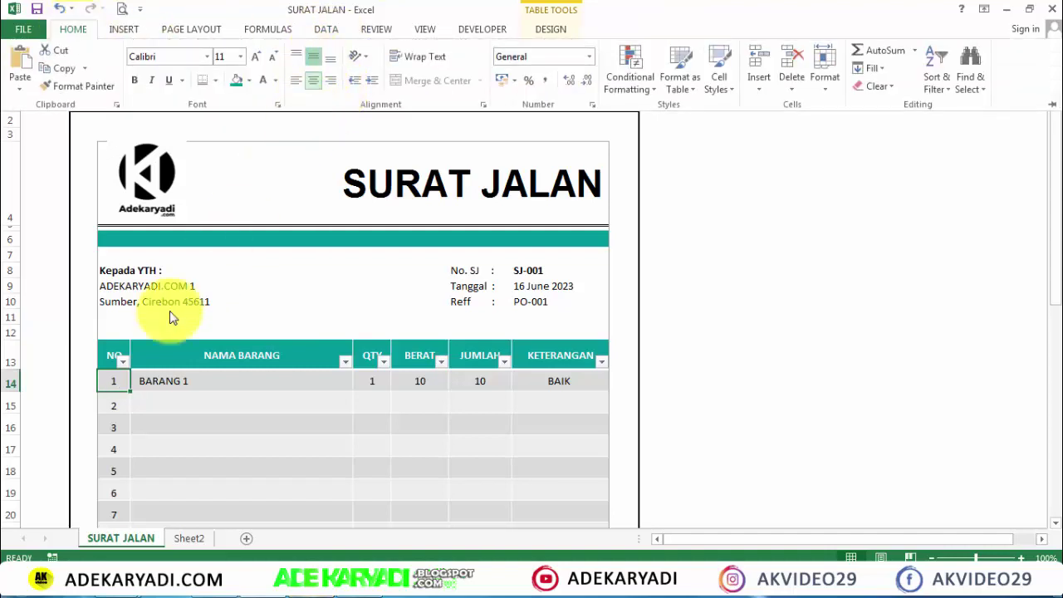
Fill C14:H14's formulas down to row 23, where the new rows show #N/A
left_click(113, 383)
mouse_move(119, 382)
left_mouse_down()
mouse_move(562, 373)
mouse_move(573, 383)
left_mouse_up()
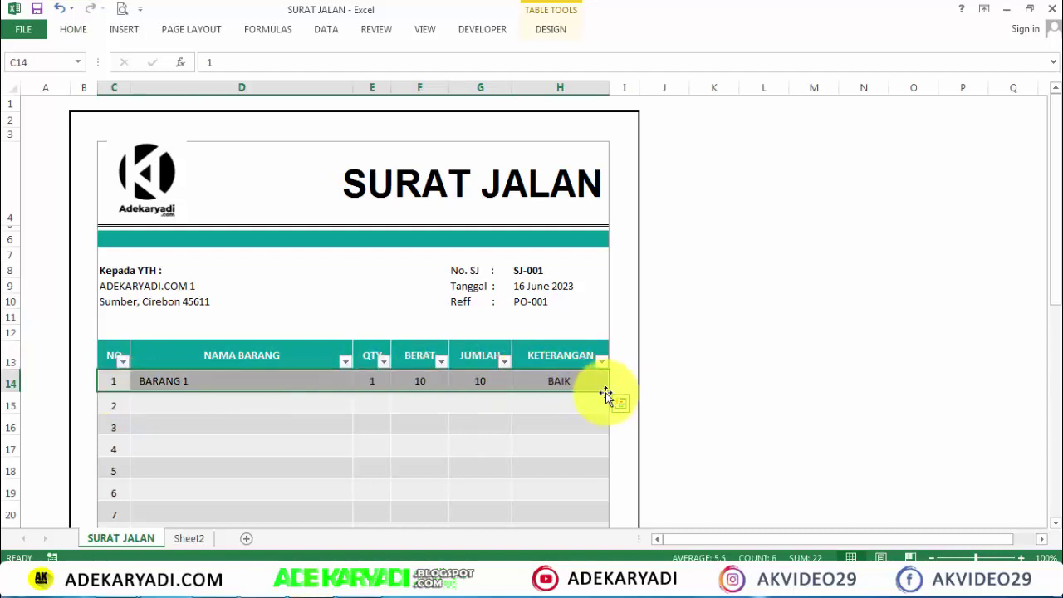
left_click_drag(612, 394, 589, 423)
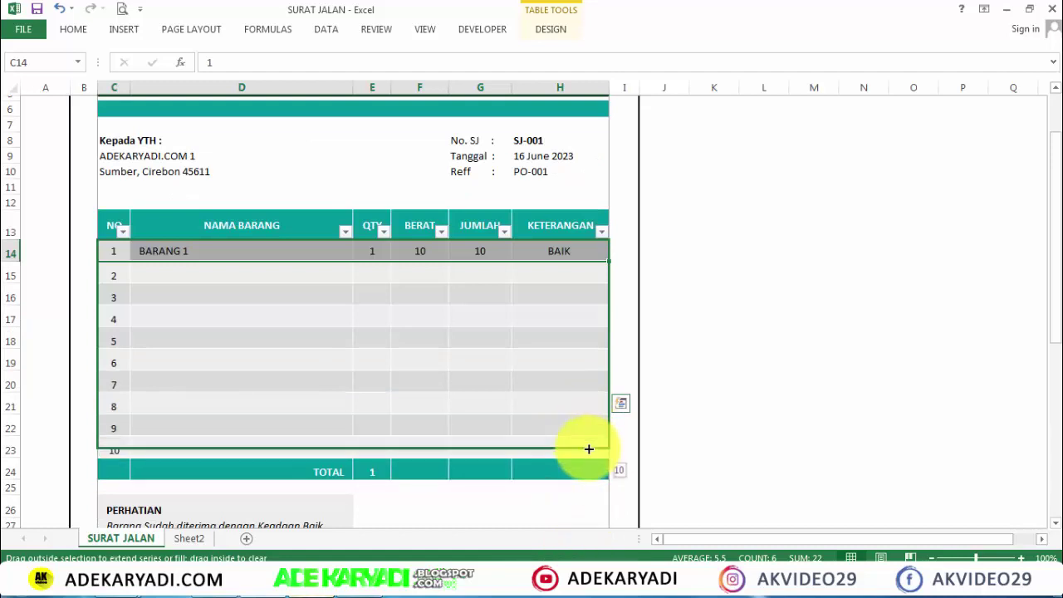
left_click_drag(589, 422, 589, 455)
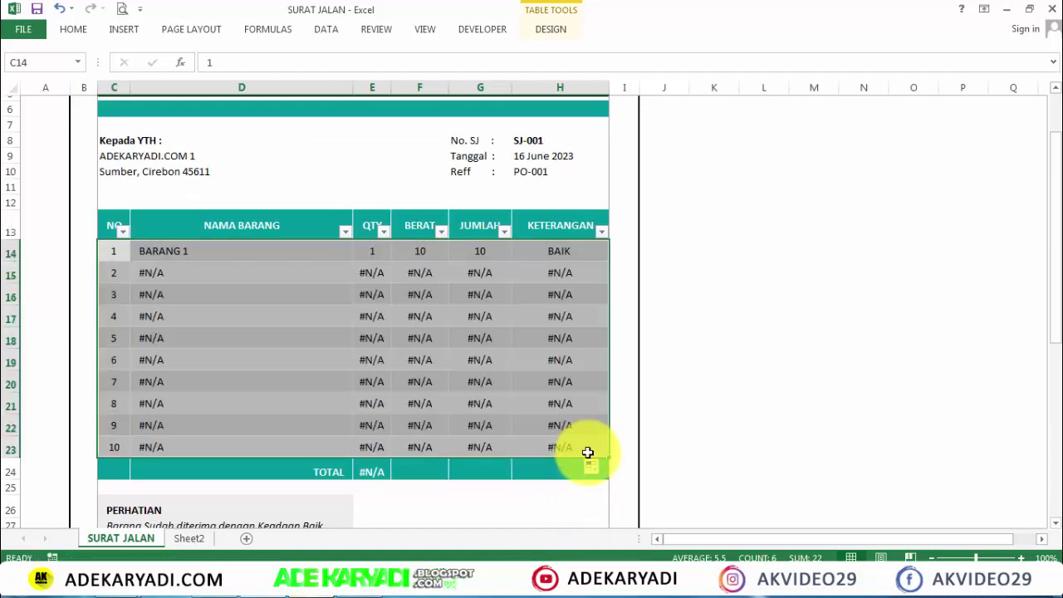
left_click(375, 294)
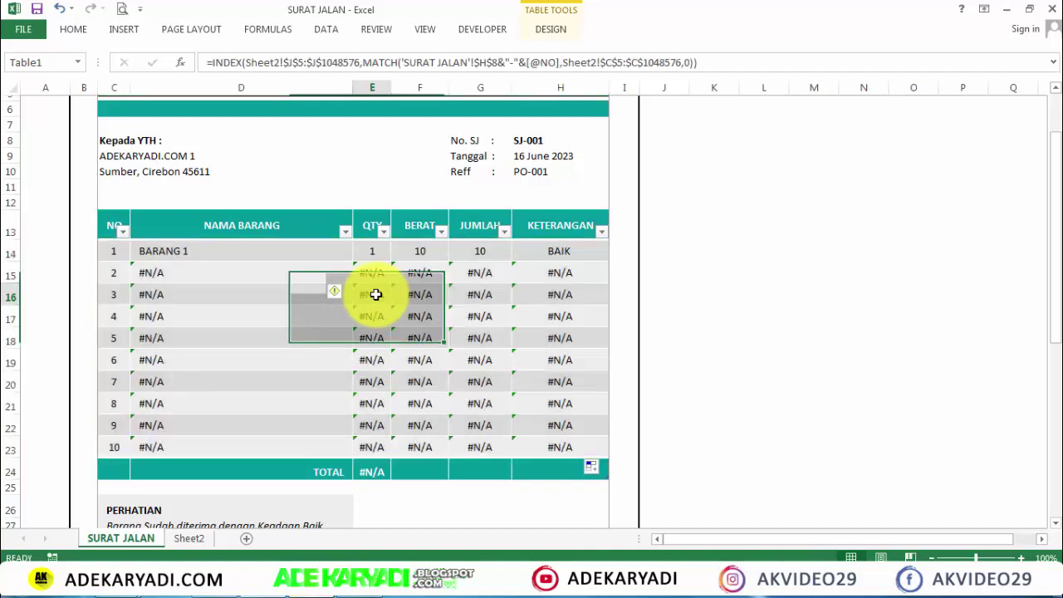
scroll(303, 325, "down", 1)
scroll(304, 325, "up", 1)
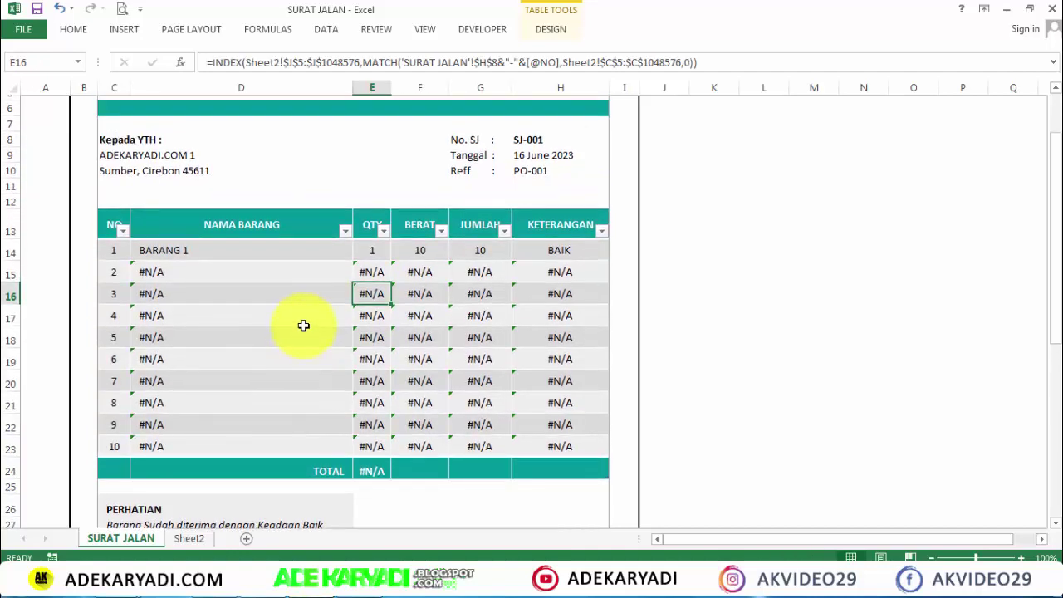
Wrap D14's NAMA BARANG INDEX/MATCH in IFERROR with a "" fallback, still showing BARANG 1
left_click(195, 249)
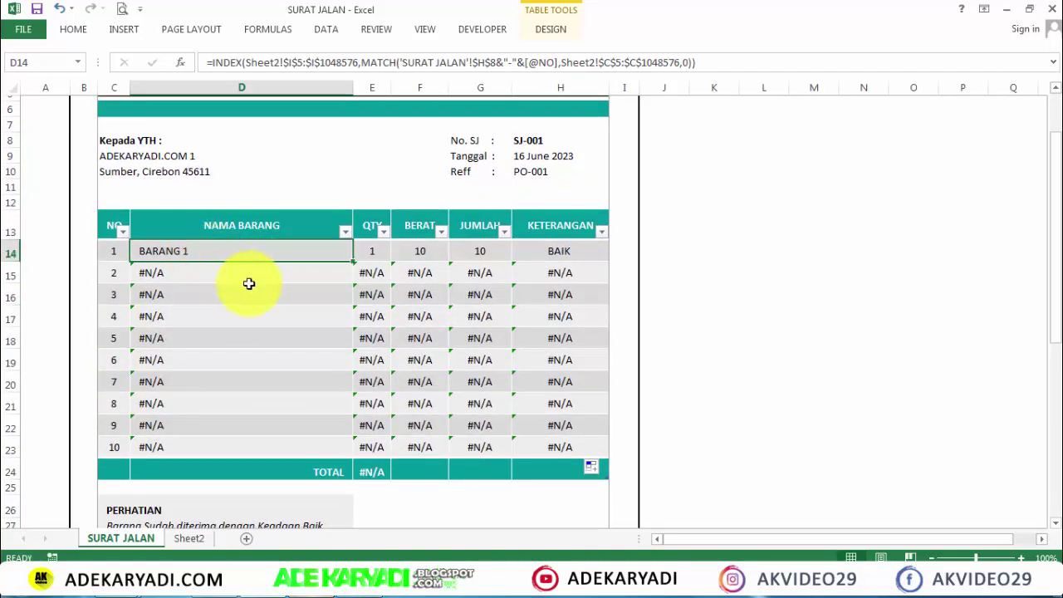
left_click(213, 62)
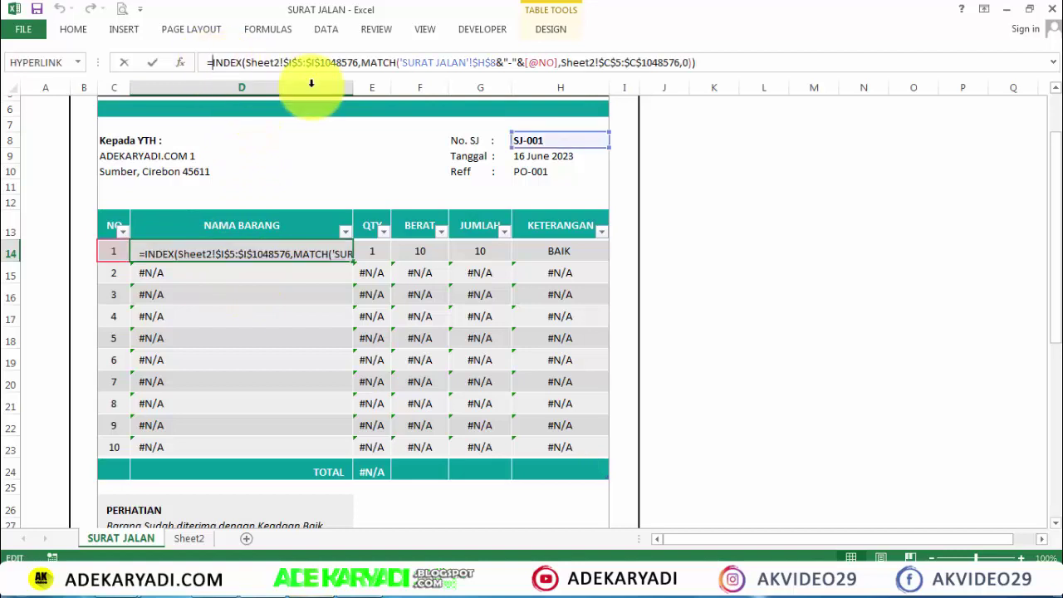
type("IF")
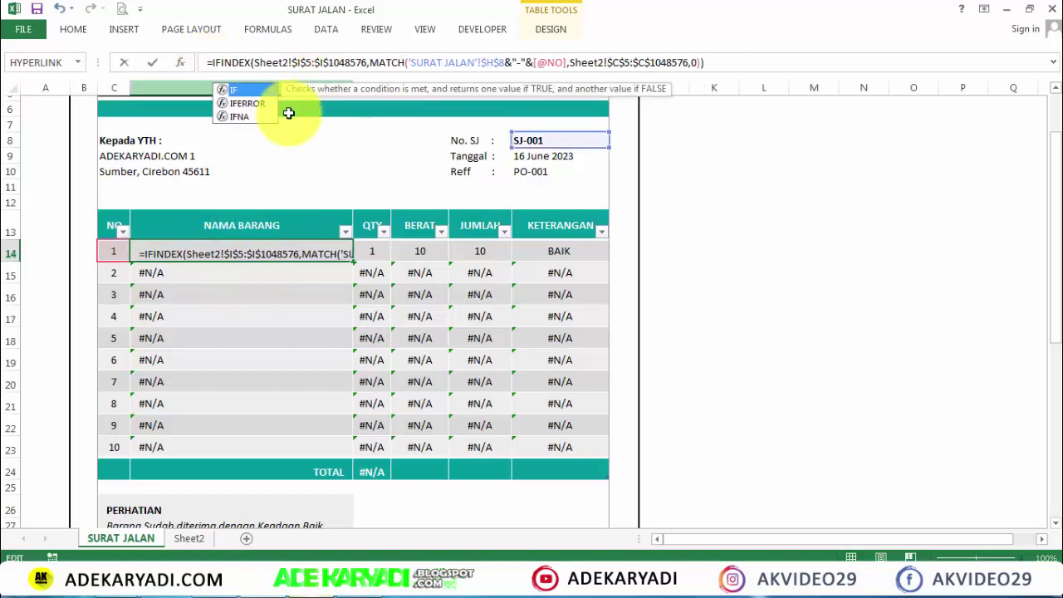
double_click(258, 105)
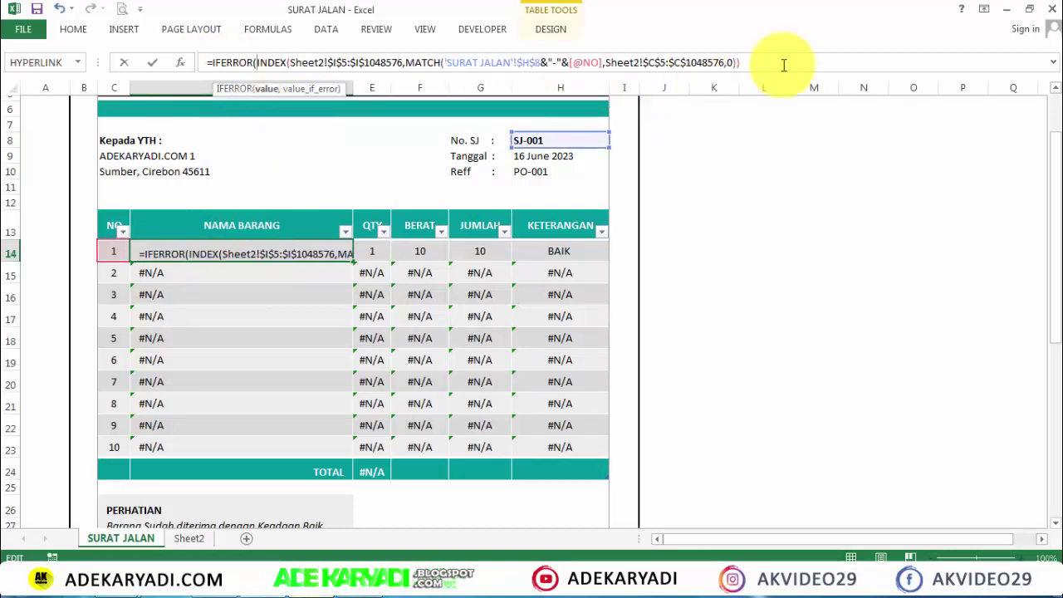
type(",")
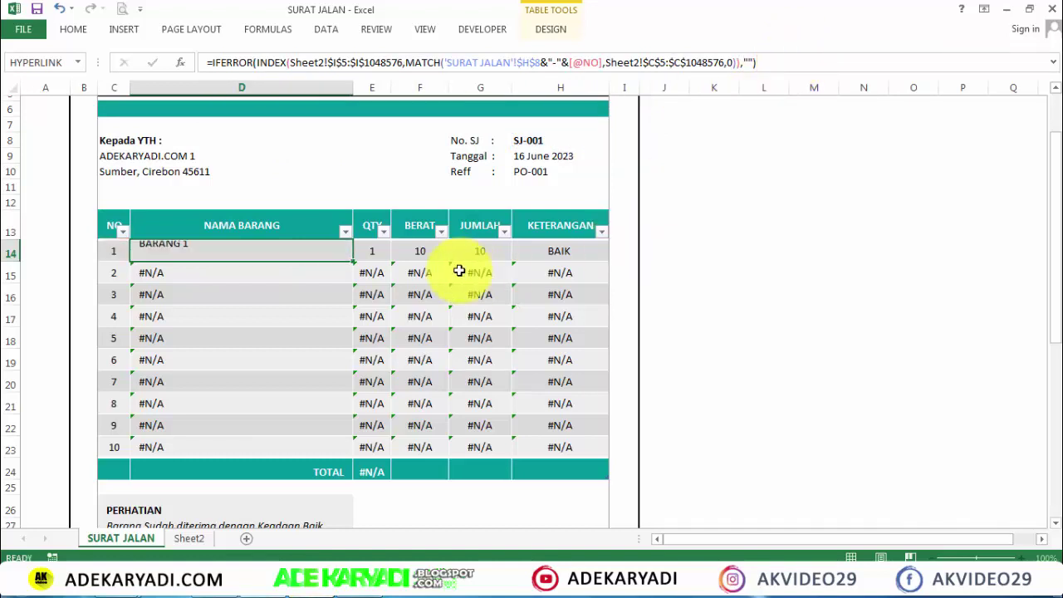
key("Return")
left_click(372, 250)
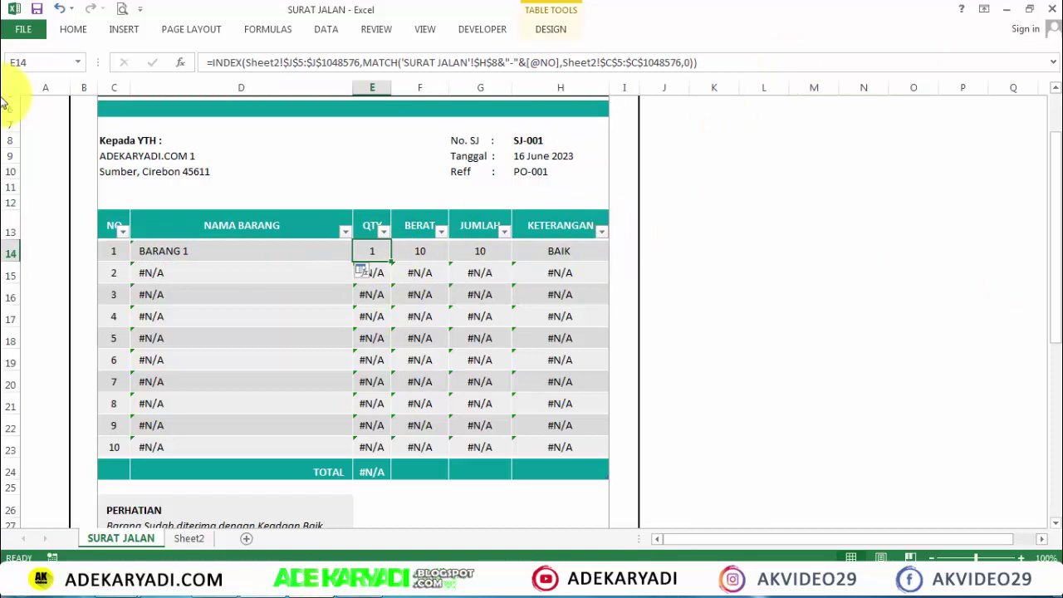
Wrap E14's QTY lookup in IFERROR with a blank fallback, still showing 1
left_click(212, 64)
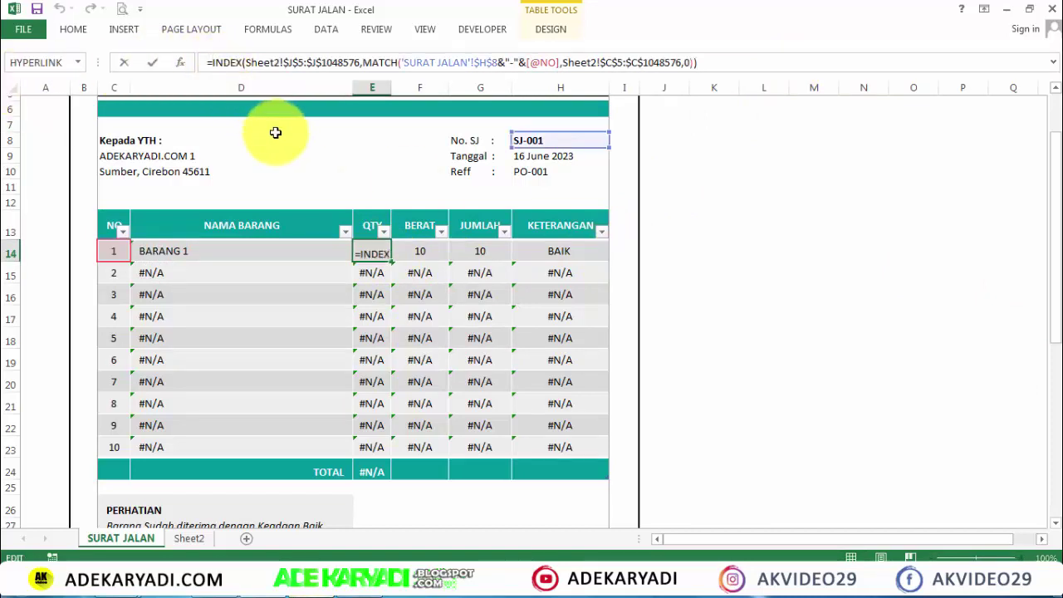
type("IF")
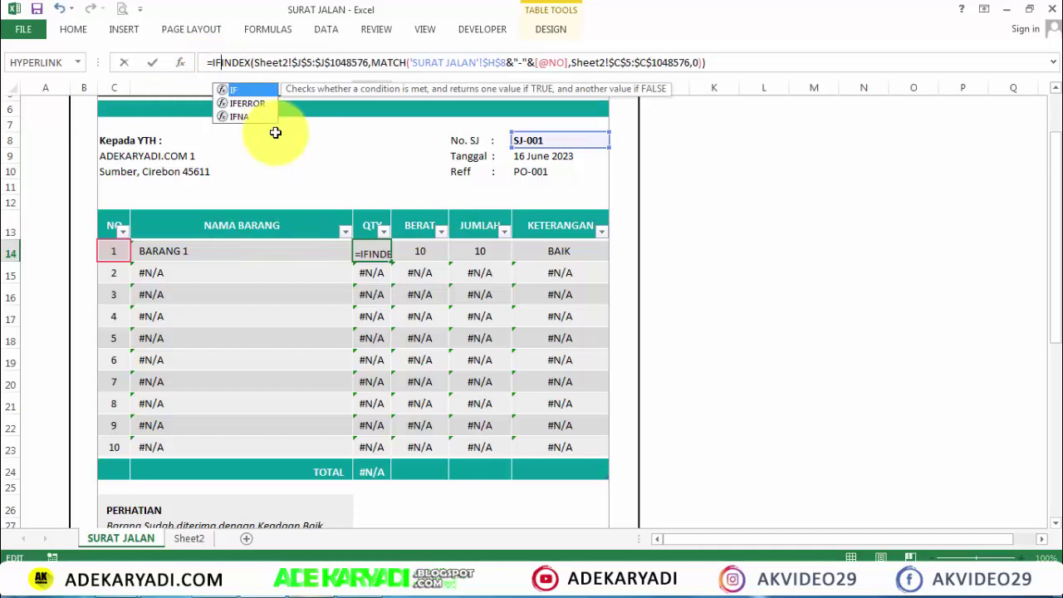
type("ERROR(")
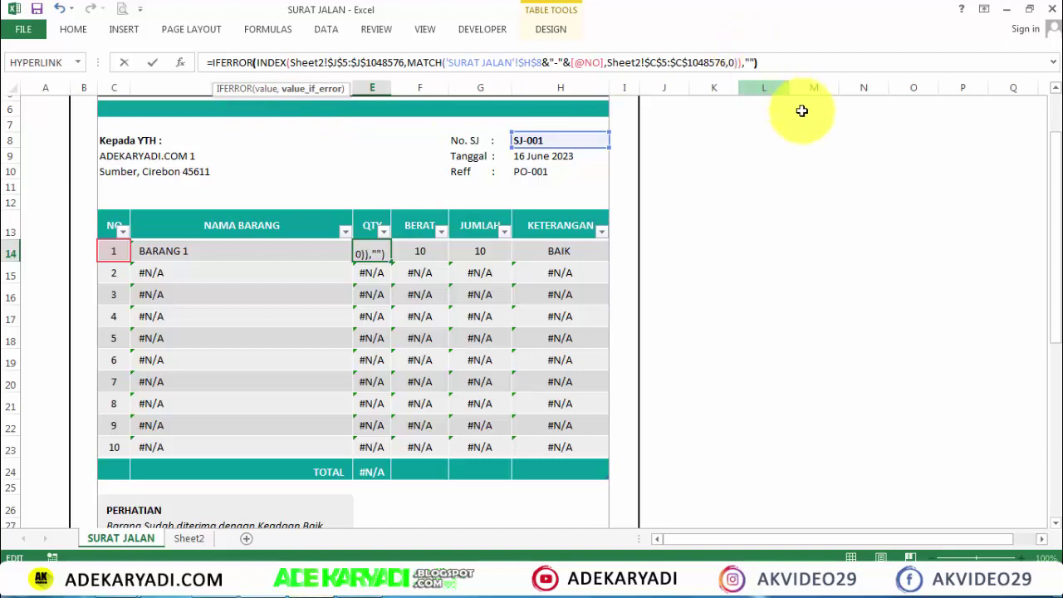
type(")")
key("Return")
left_click(442, 257)
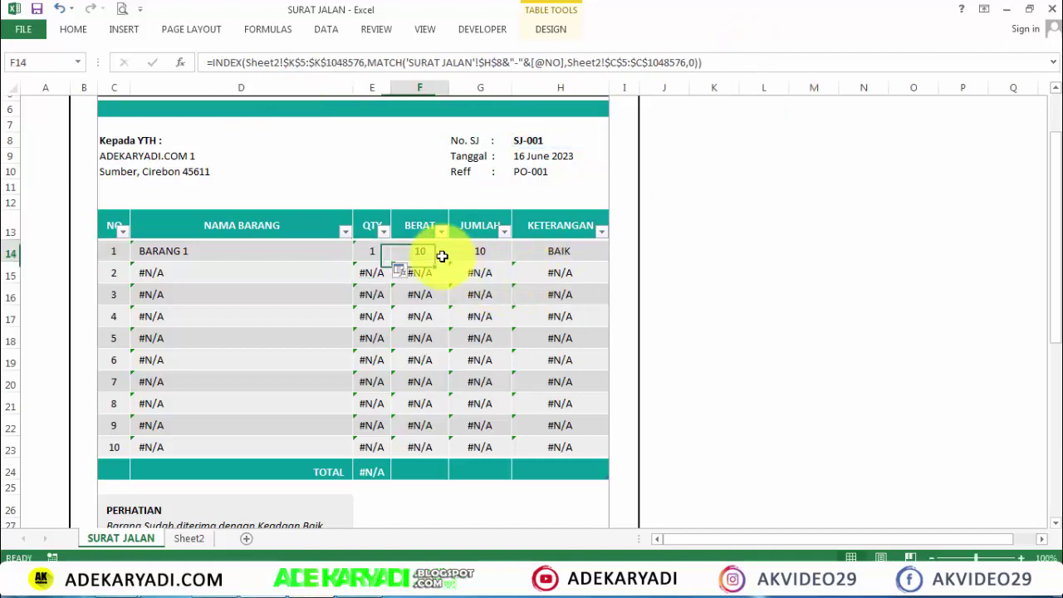
Wrap F14's BERAT lookup in IFERROR with a blank fallback, still showing 10
left_click(212, 63)
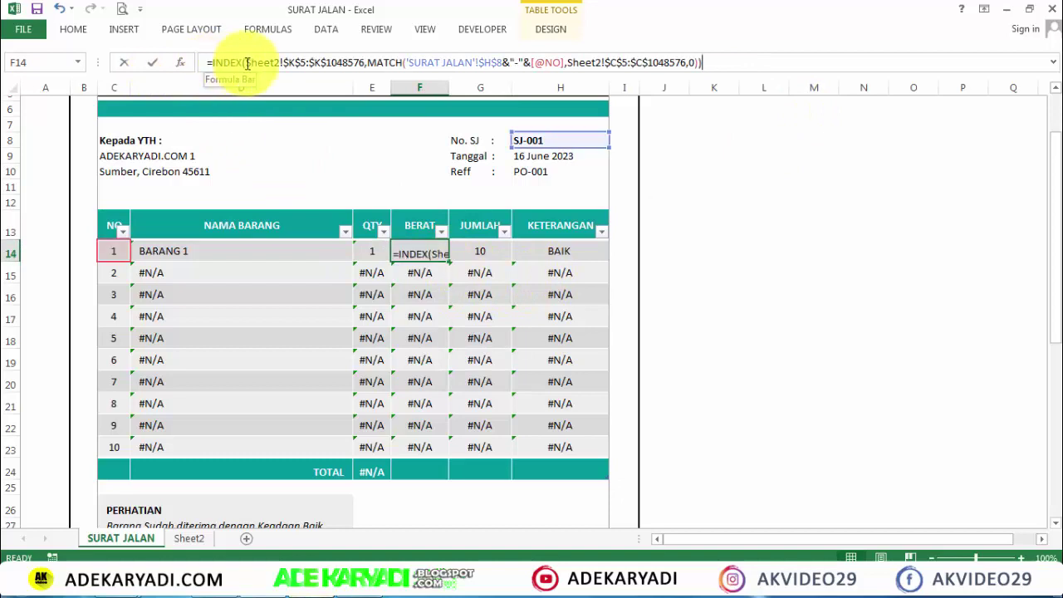
type("I")
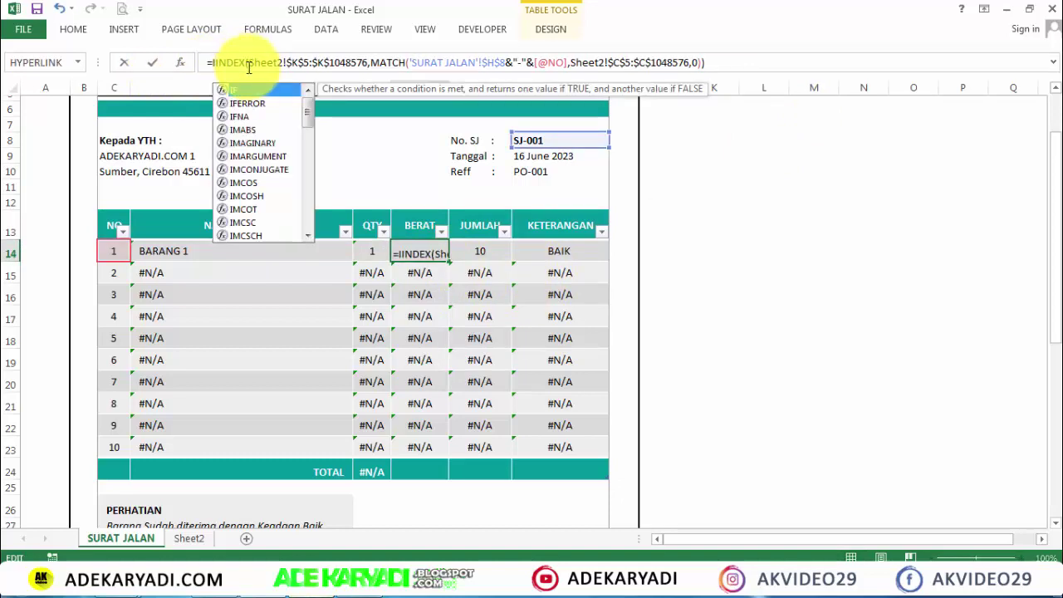
key("BackSpace")
type("IF")
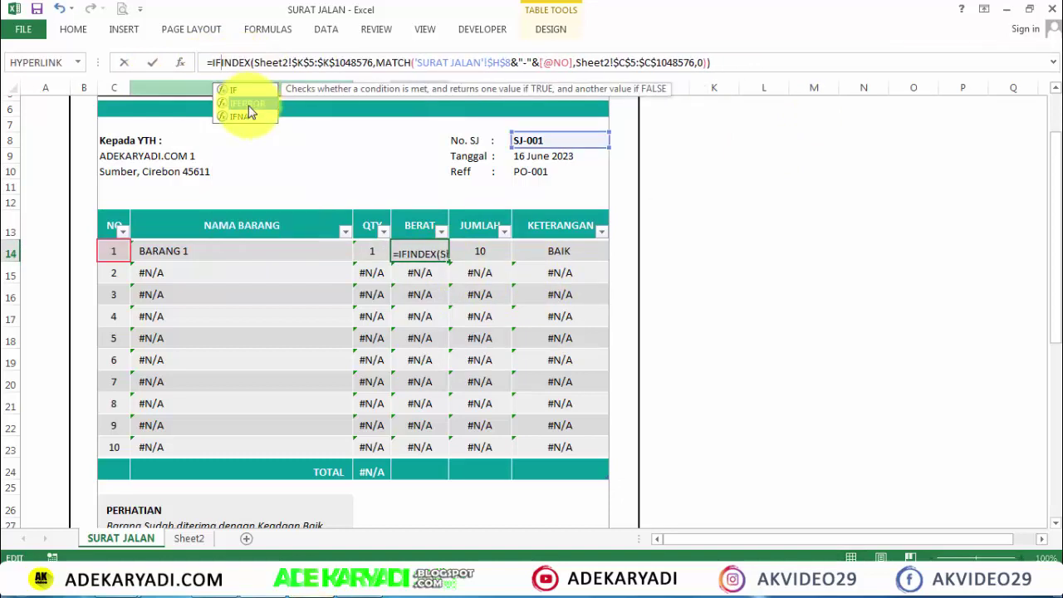
double_click(247, 103)
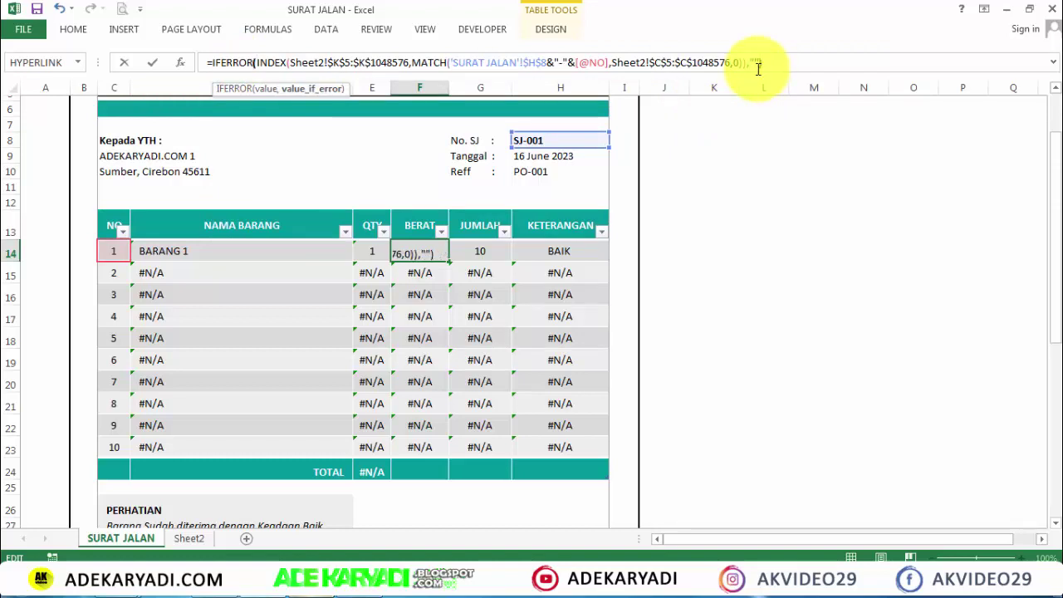
key("Return")
left_click(479, 252)
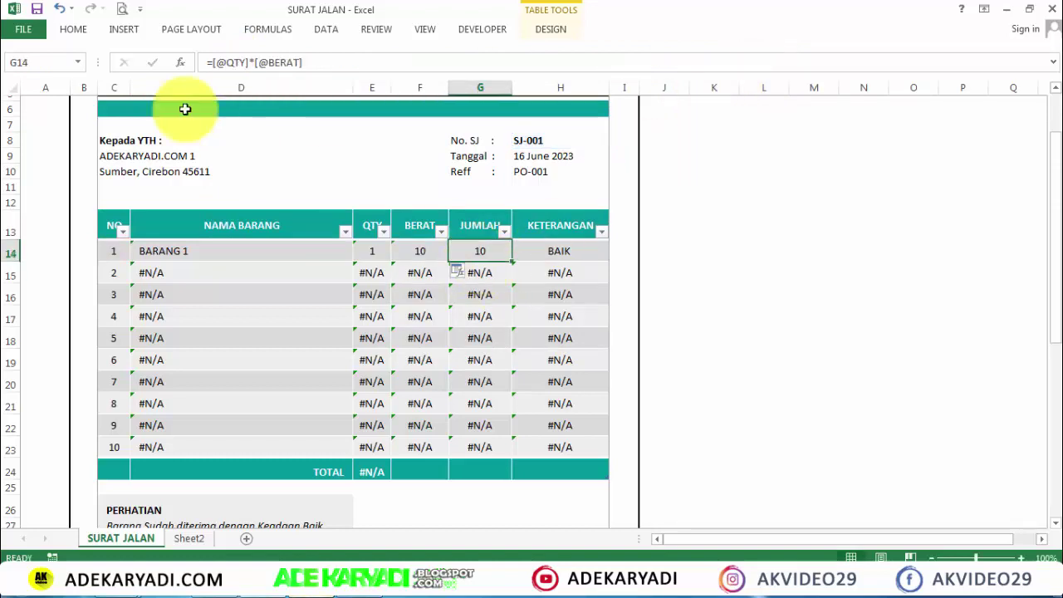
Wrap G14's JUMLAH formula in IFERROR, still showing 10
left_click(218, 62)
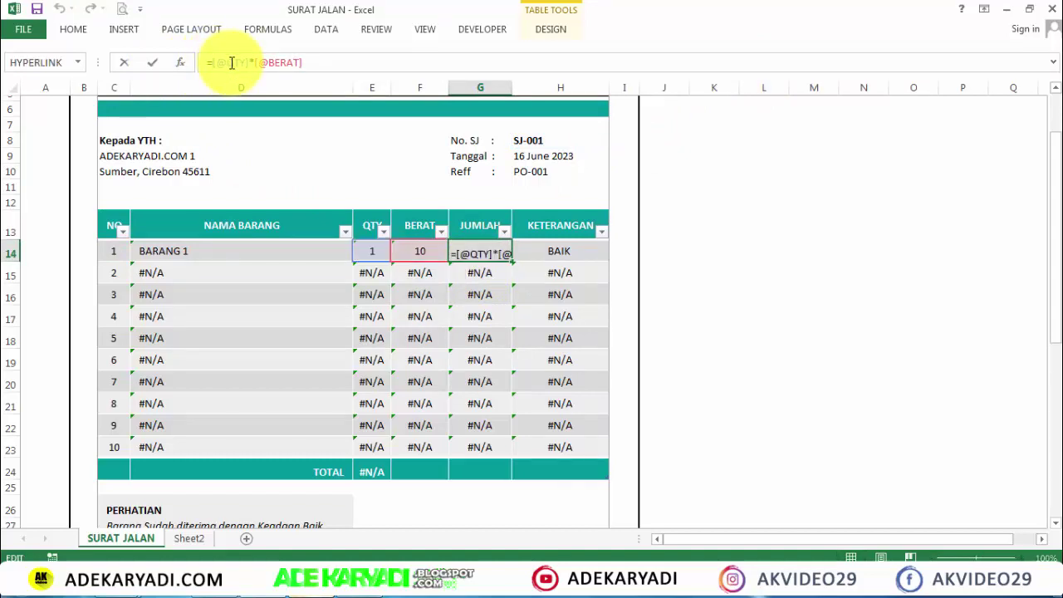
type("IF")
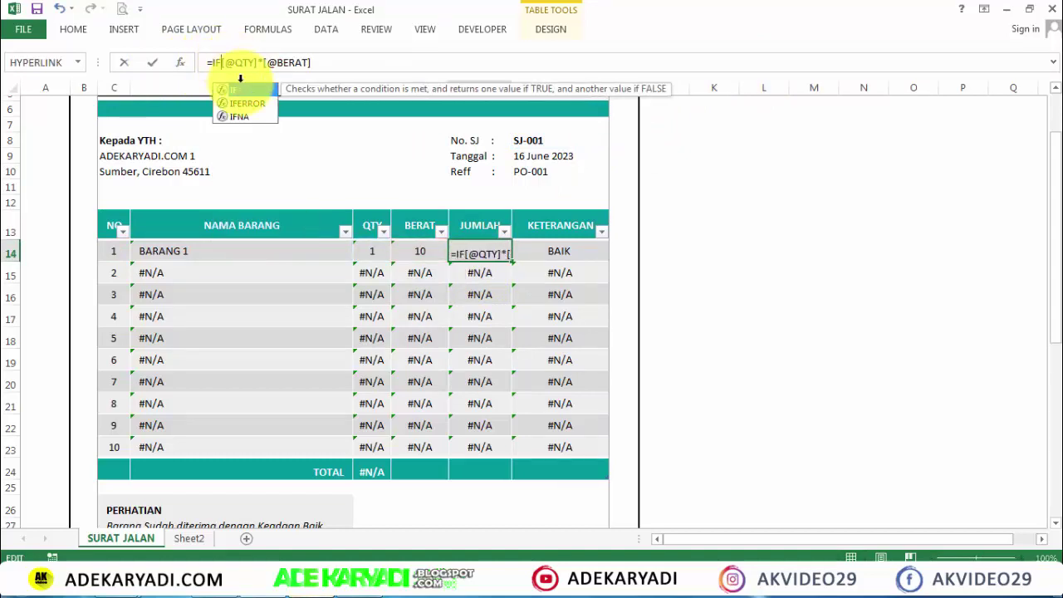
double_click(244, 103)
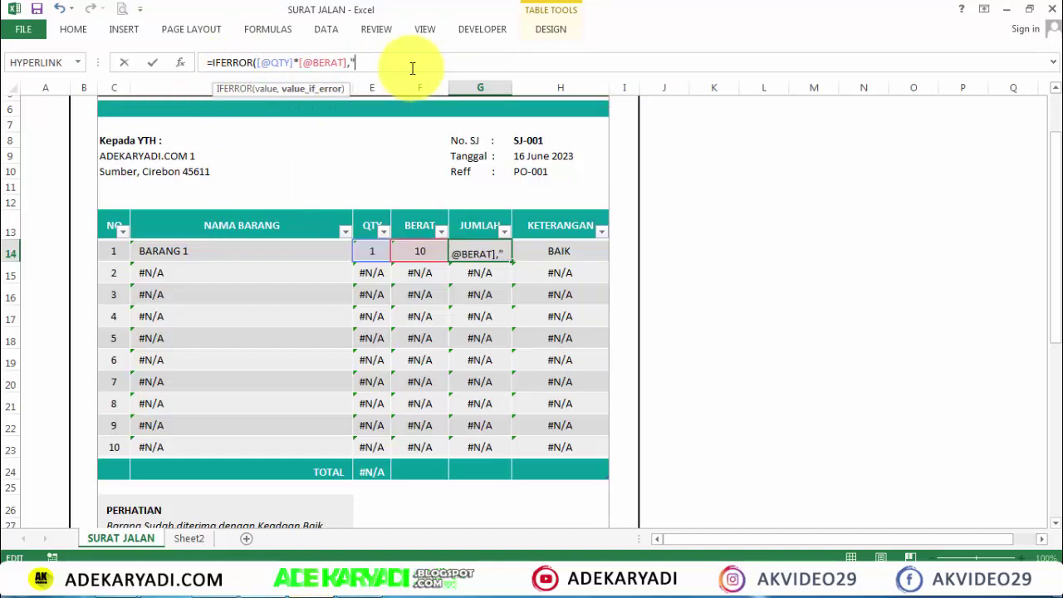
key("Return")
left_click(553, 247)
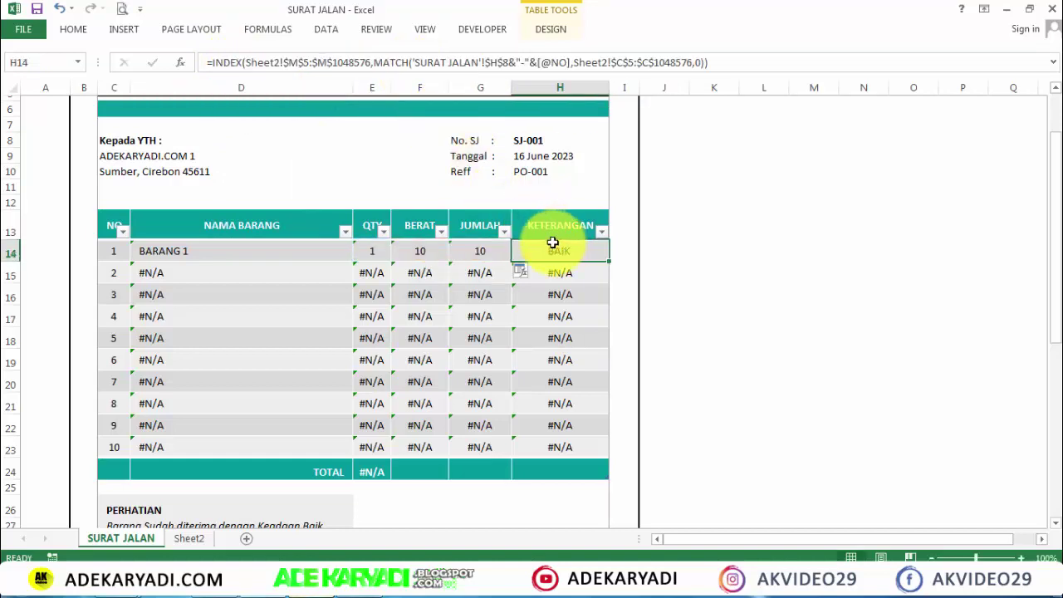
Wrap H14's KETERANGAN INDEX lookup in IFERROR with a fallback, still showing BAIK
left_click(232, 65)
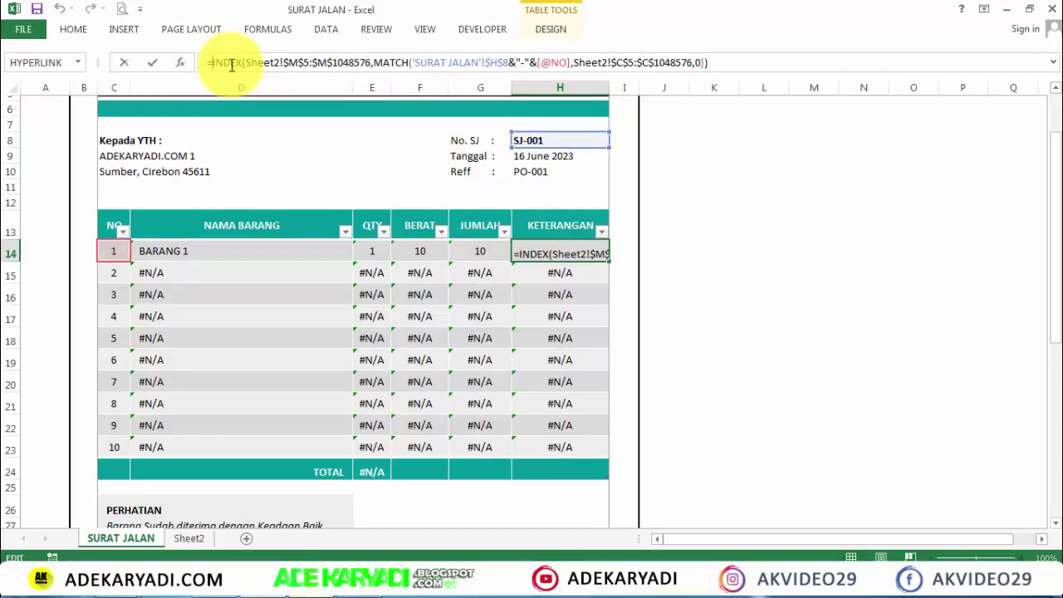
type("IF")
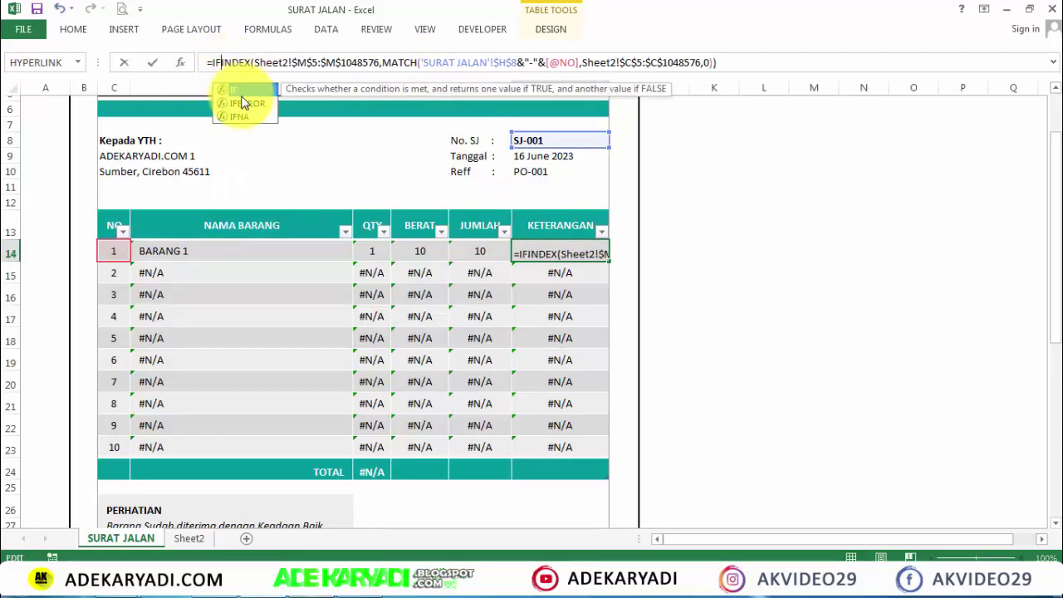
double_click(246, 104)
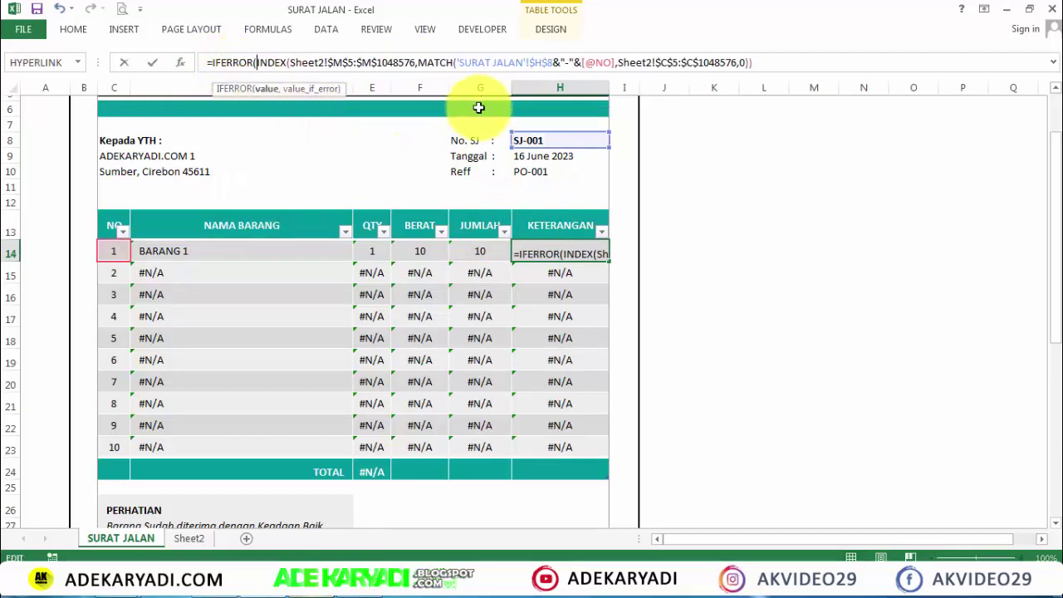
left_click(808, 61)
type(",0")
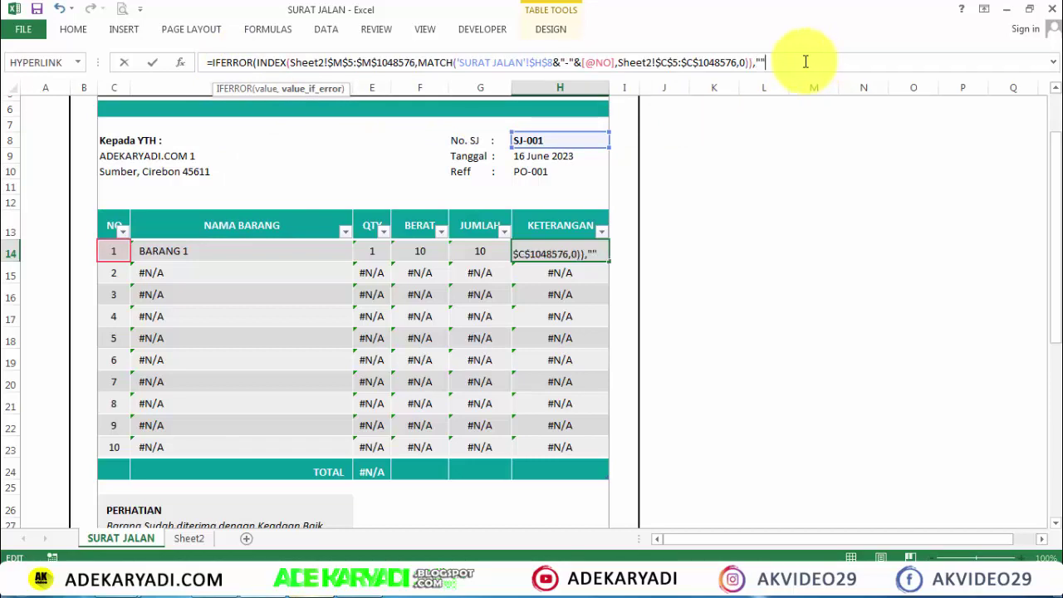
type(")")
key("Return")
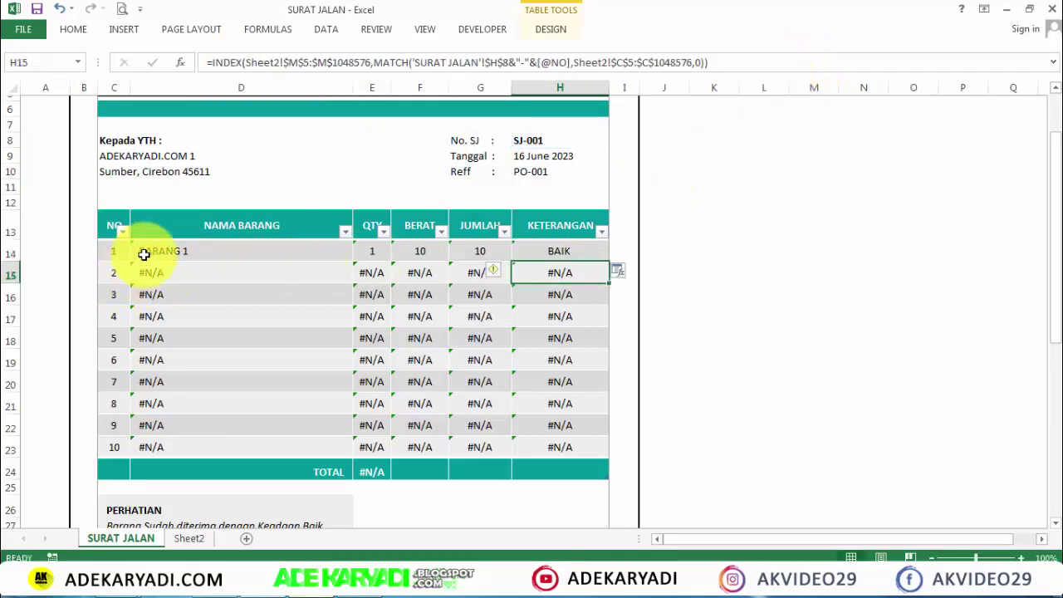
Fill row 14's formulas in D14:H14 down to row 23 so empty item rows show blanks
mouse_move(143, 254)
left_mouse_down()
mouse_move(598, 251)
mouse_move(582, 455)
left_mouse_up()
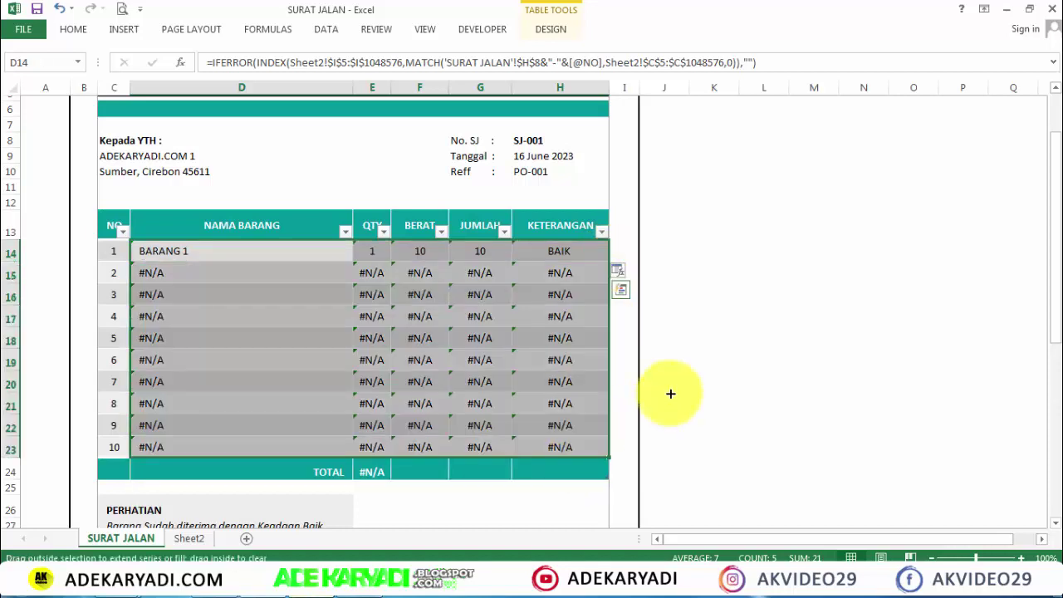
left_click(719, 297)
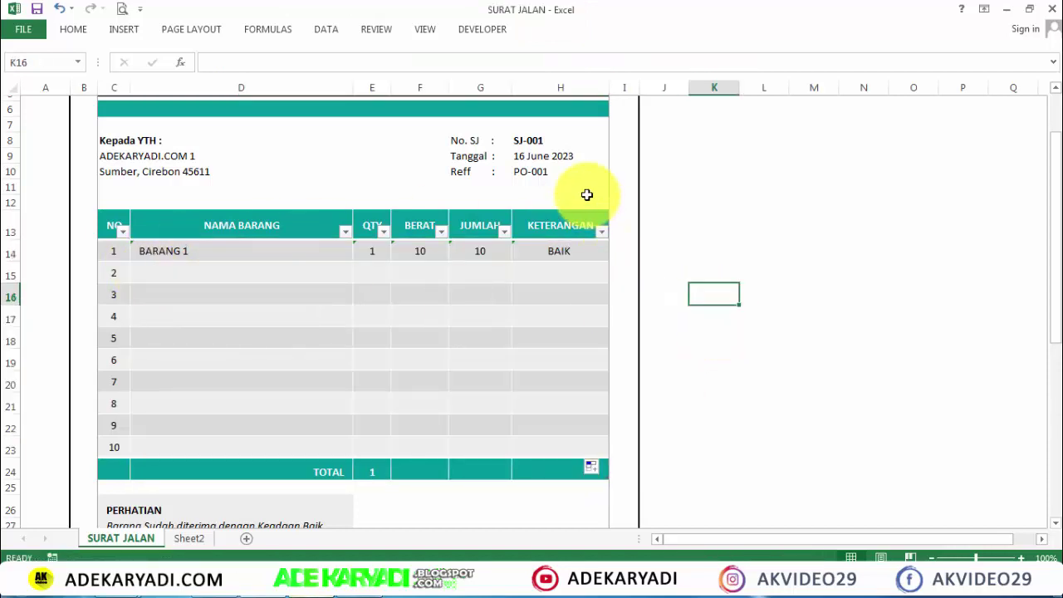
scroll(586, 194, "up", 2)
scroll(586, 194, "down", 3)
scroll(586, 194, "down", 2)
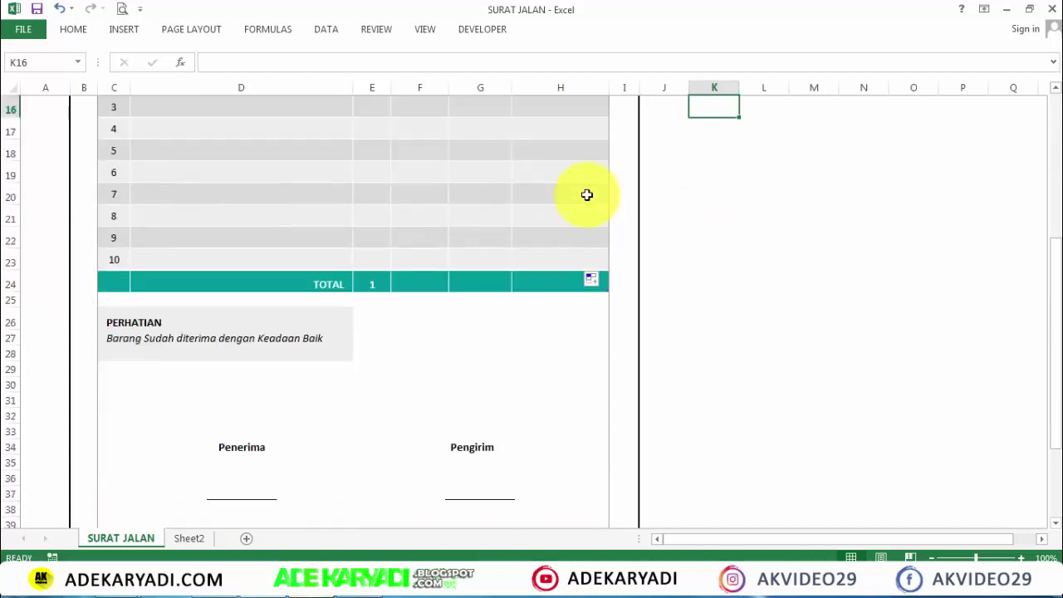
scroll(587, 194, "up", 2)
scroll(581, 194, "up", 3)
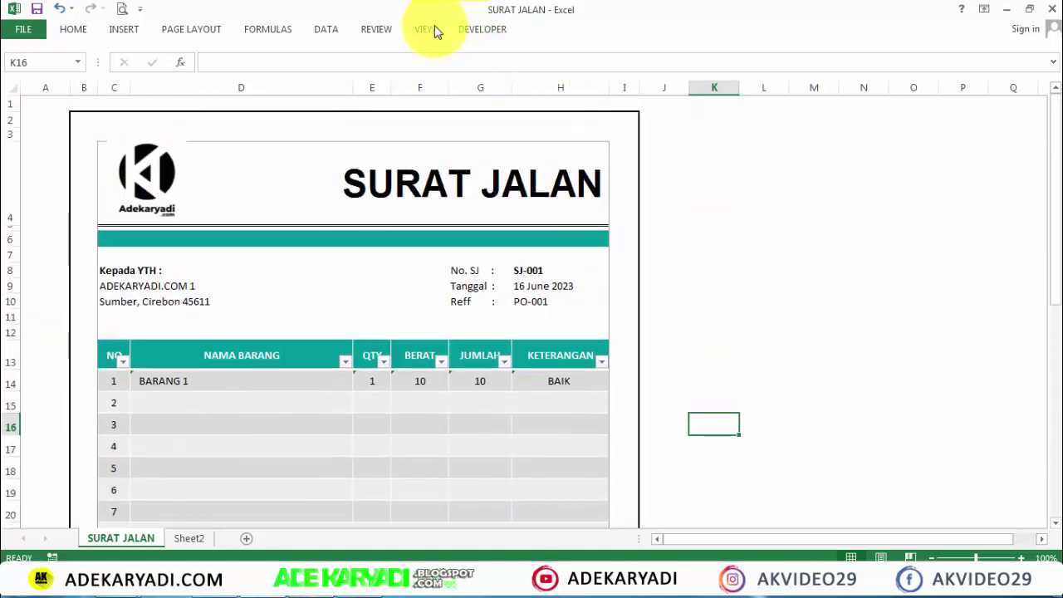
Hide the row and column headings on the sheet
left_click(434, 31)
left_click(239, 81)
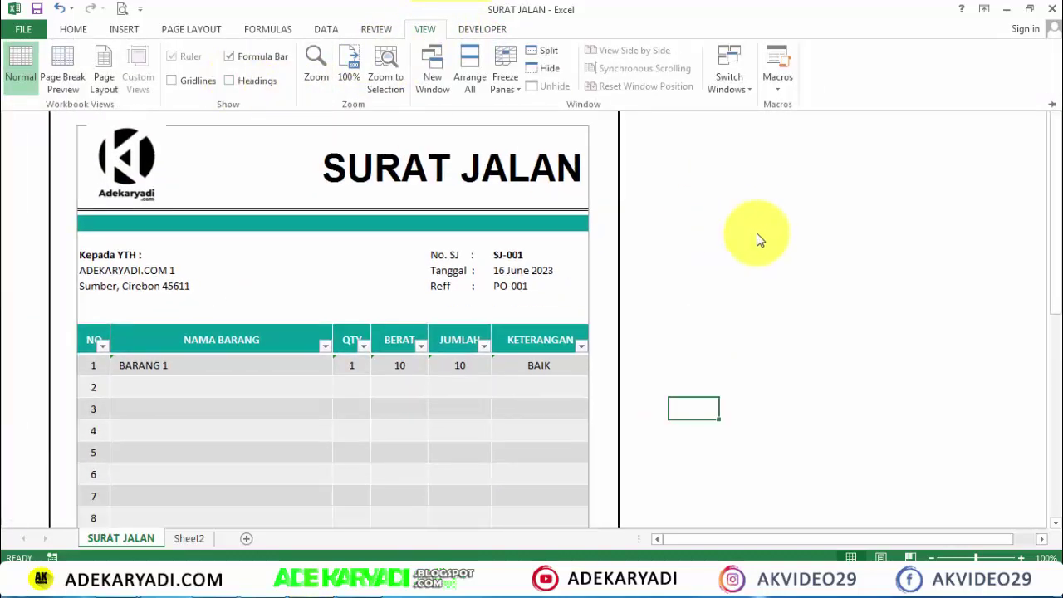
left_click(656, 241)
Cycle No. SJ in H8 through SJ-002 and SJ-003, ending on SJ-005 (BARANG 9 and 10, TOTAL 19)
left_click(585, 263)
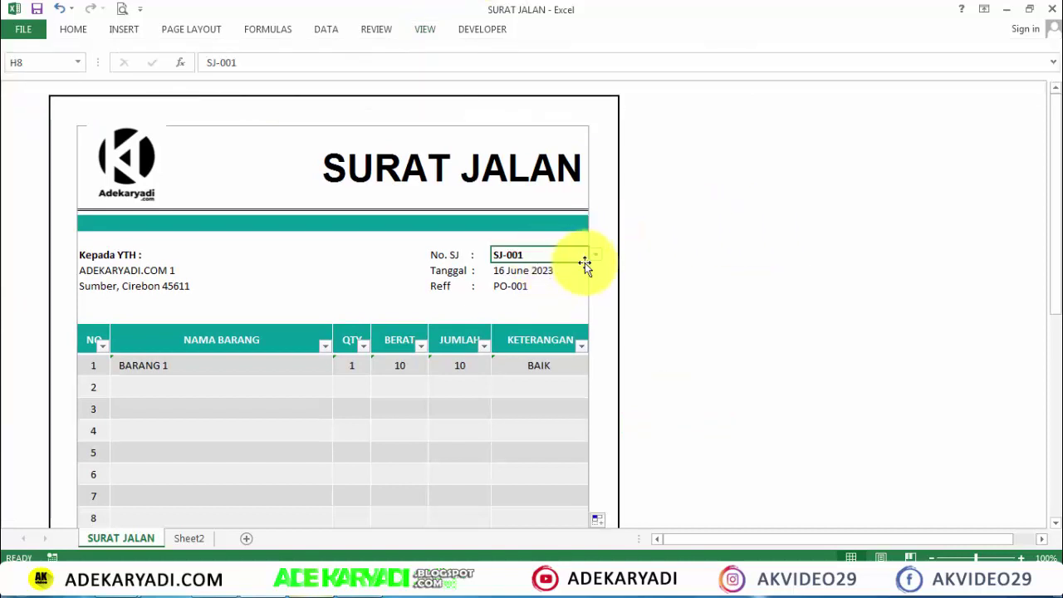
left_click(595, 255)
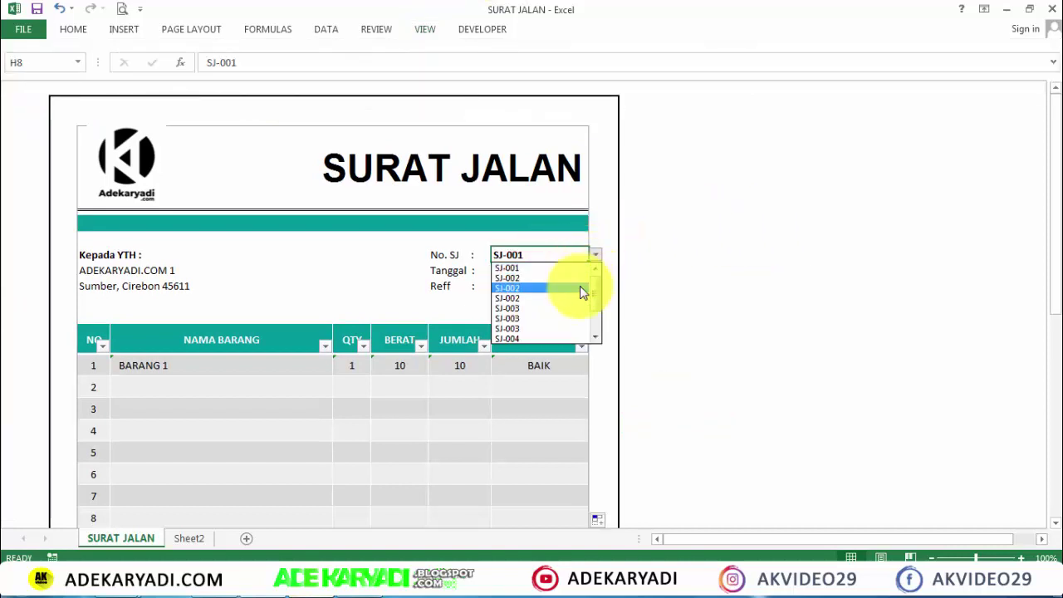
left_click(581, 288)
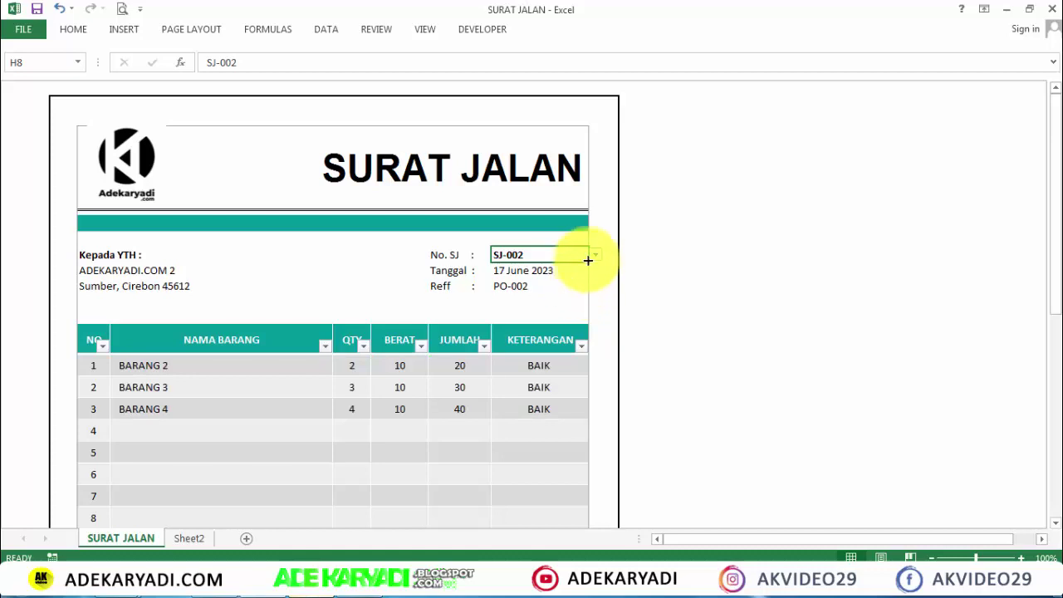
left_click(595, 256)
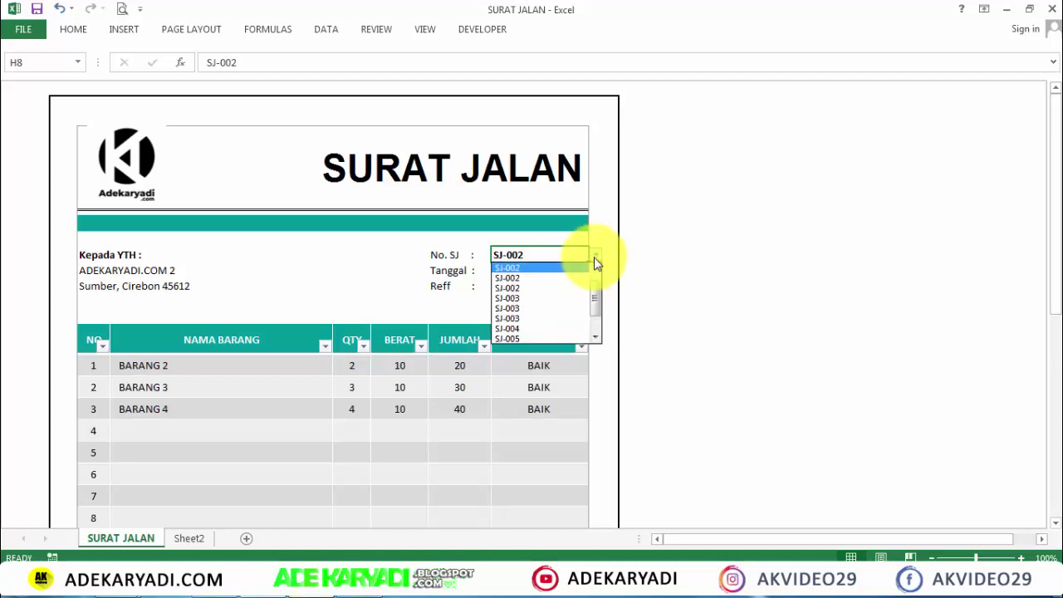
left_click(571, 315)
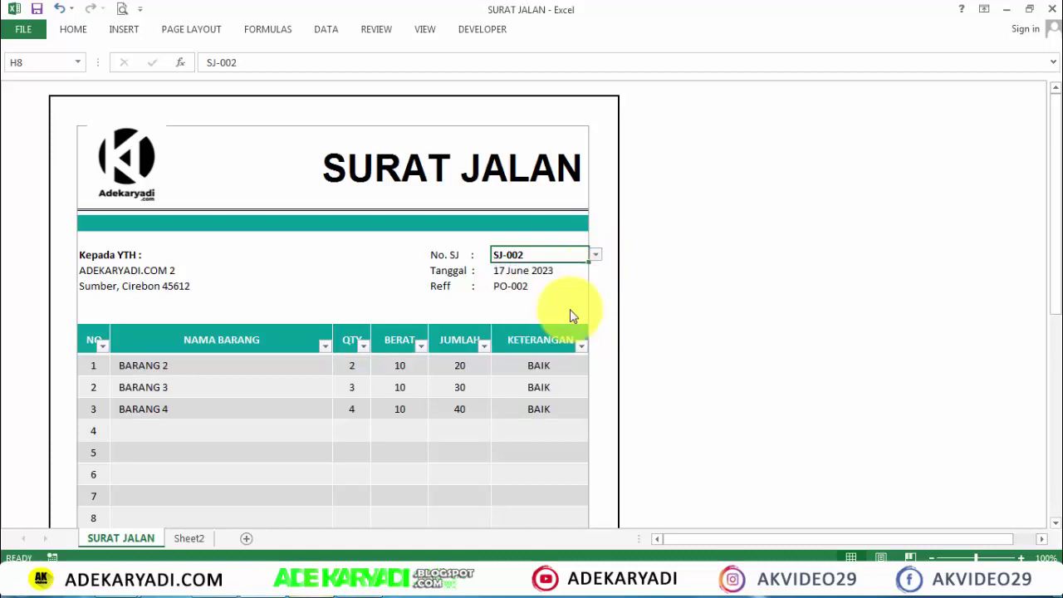
left_click(594, 256)
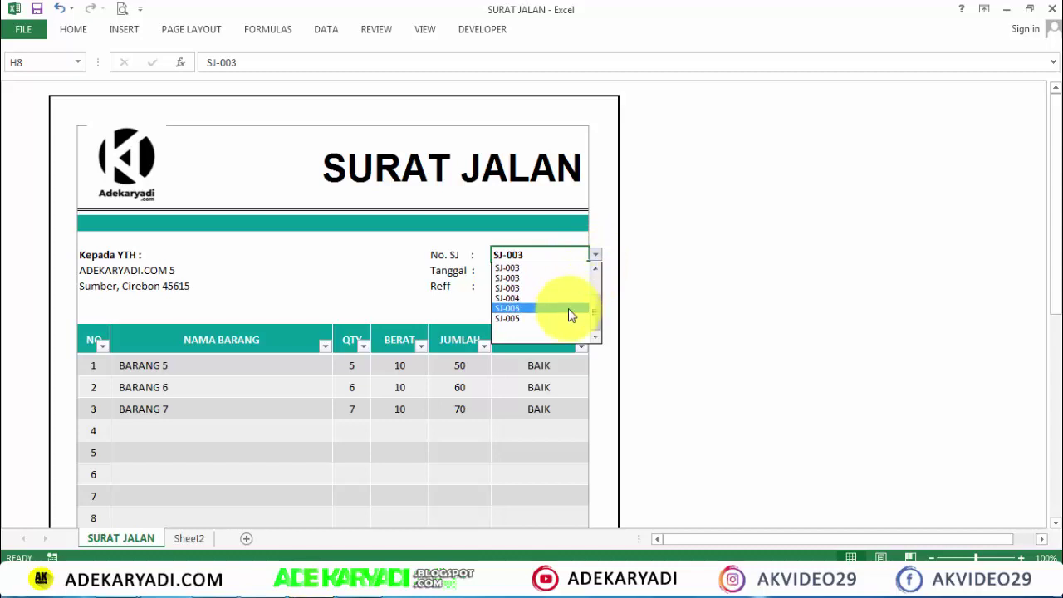
left_click(568, 308)
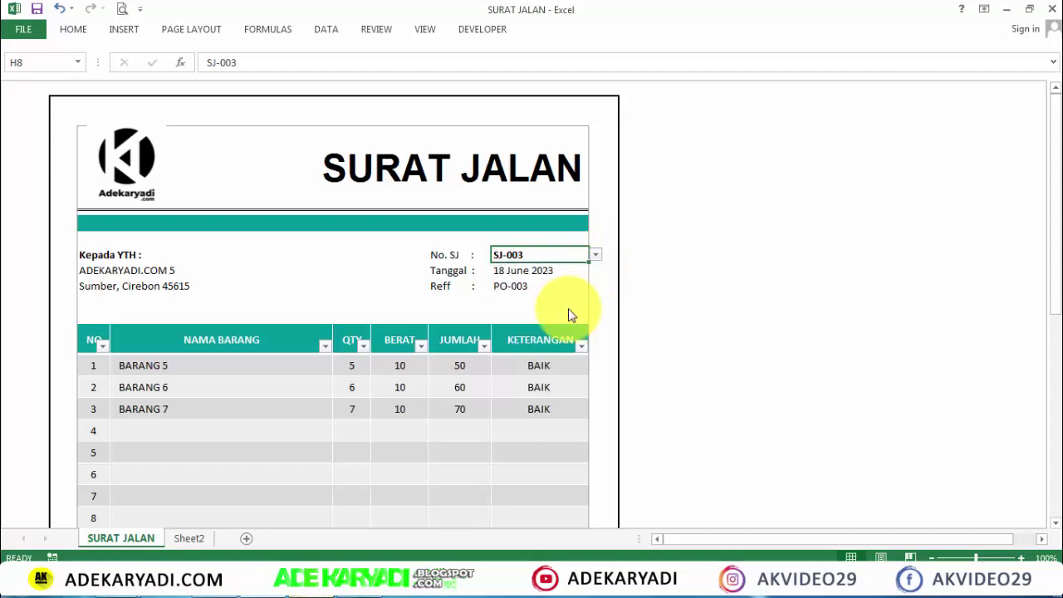
left_click(793, 249)
Review the SJ-005 form, then open its print preview on one Letter portrait page
scroll(350, 379, "down", 2)
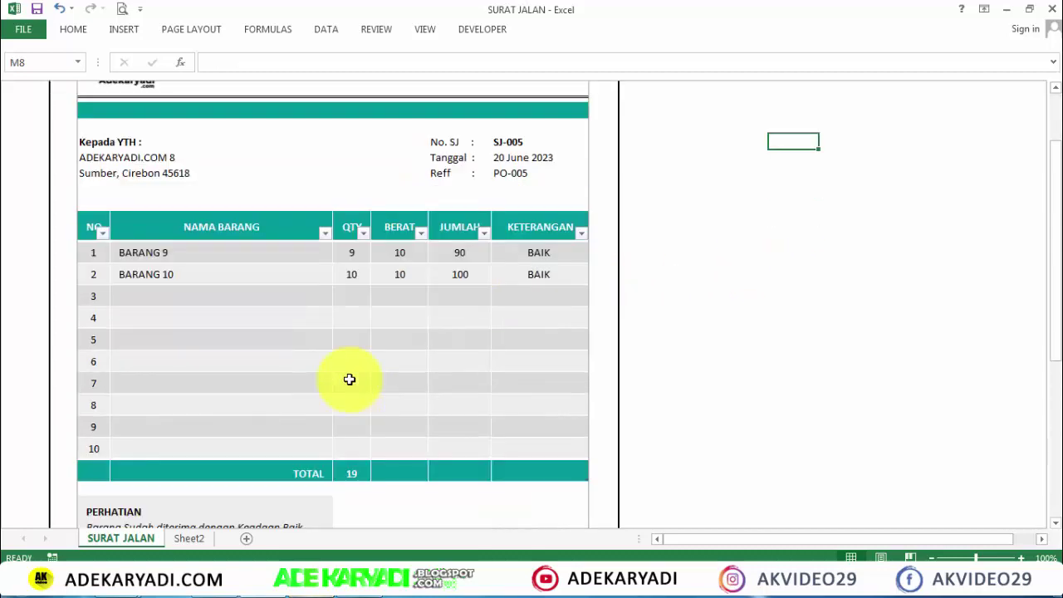
scroll(350, 380, "down", 3)
scroll(350, 380, "up", 2)
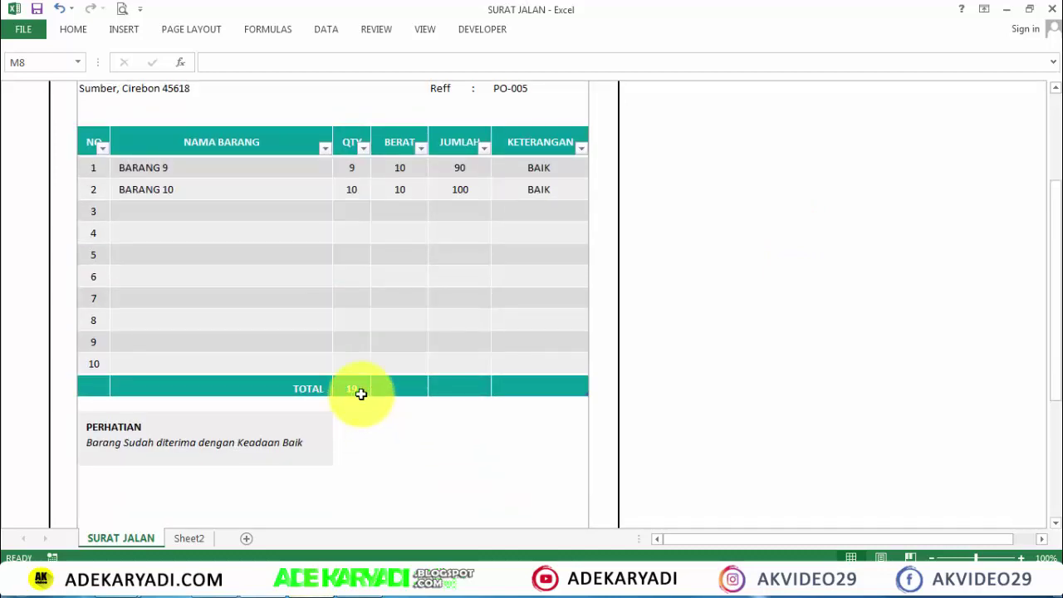
left_click(851, 274)
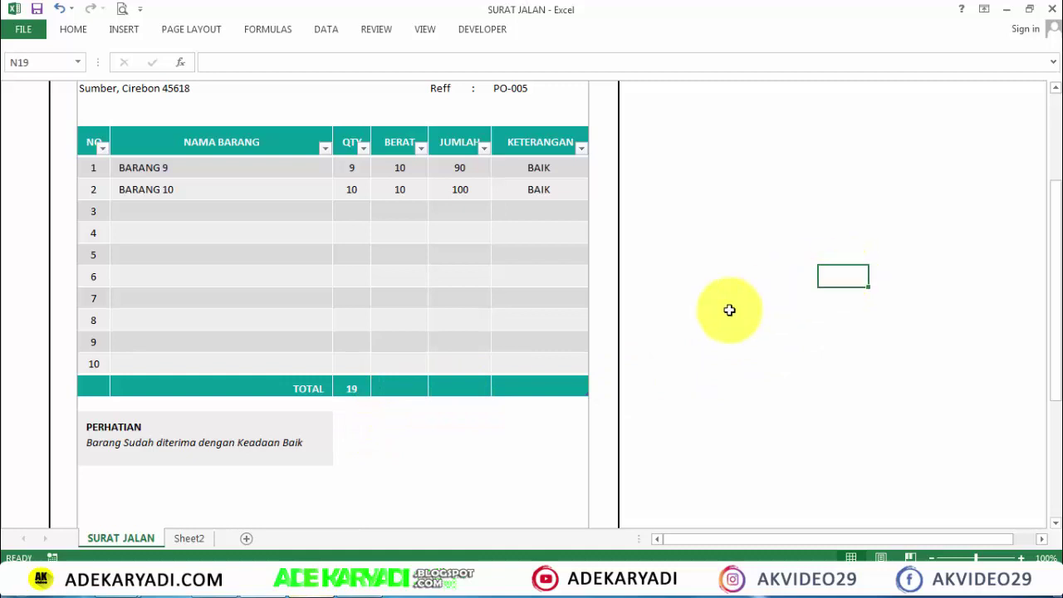
scroll(729, 310, "down", 1)
scroll(730, 310, "down", 3)
scroll(729, 310, "down", 2)
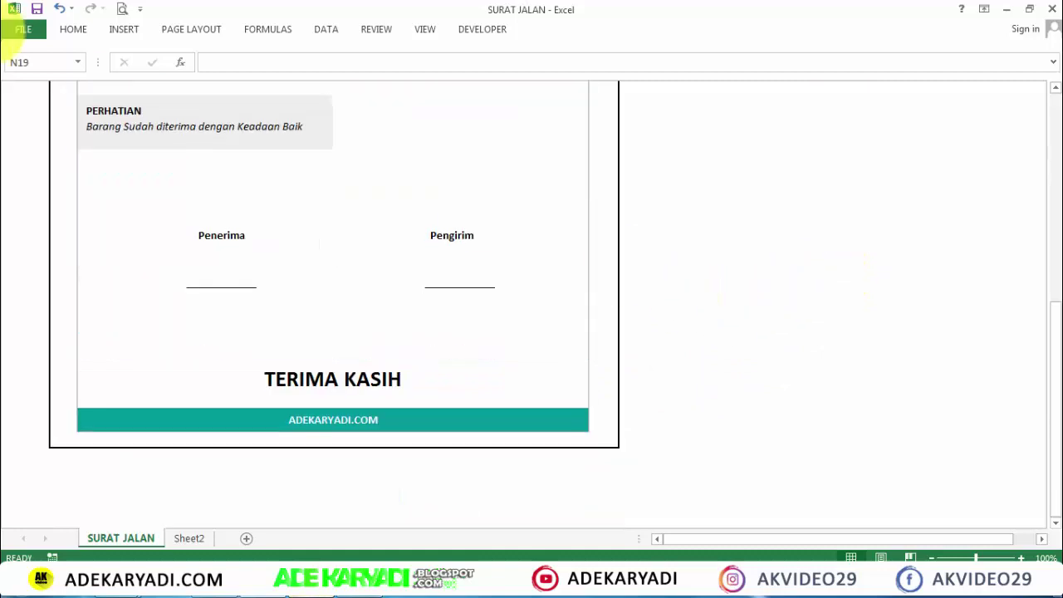
left_click(120, 12)
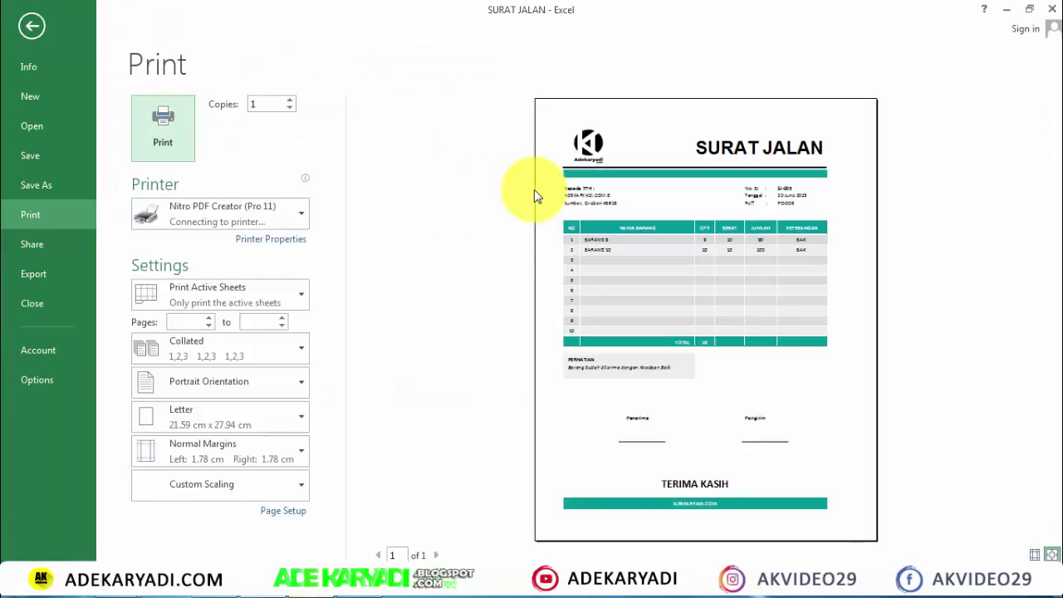